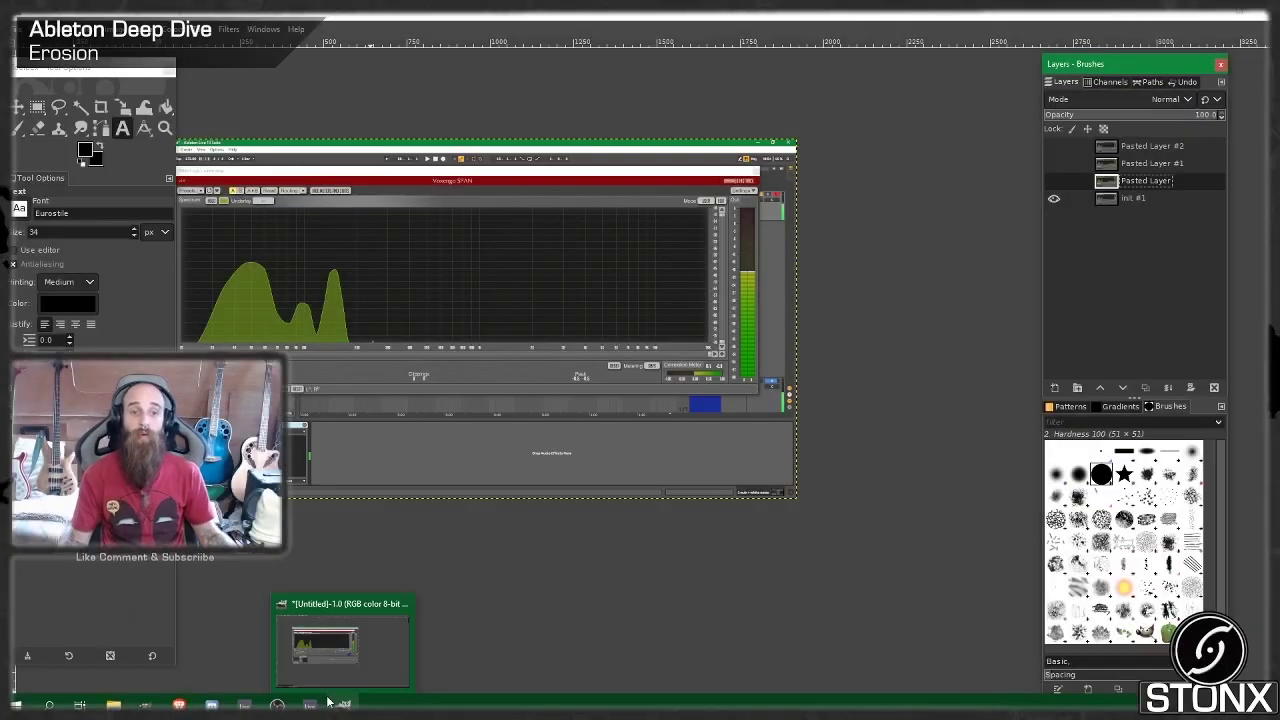
- Switch to Ableton Live, close the SPAN window and bypass the Erosion device on the sub track
{"action": "scroll", "coordinate": [303, 295], "scroll_direction": "down", "scroll_amount": 4}
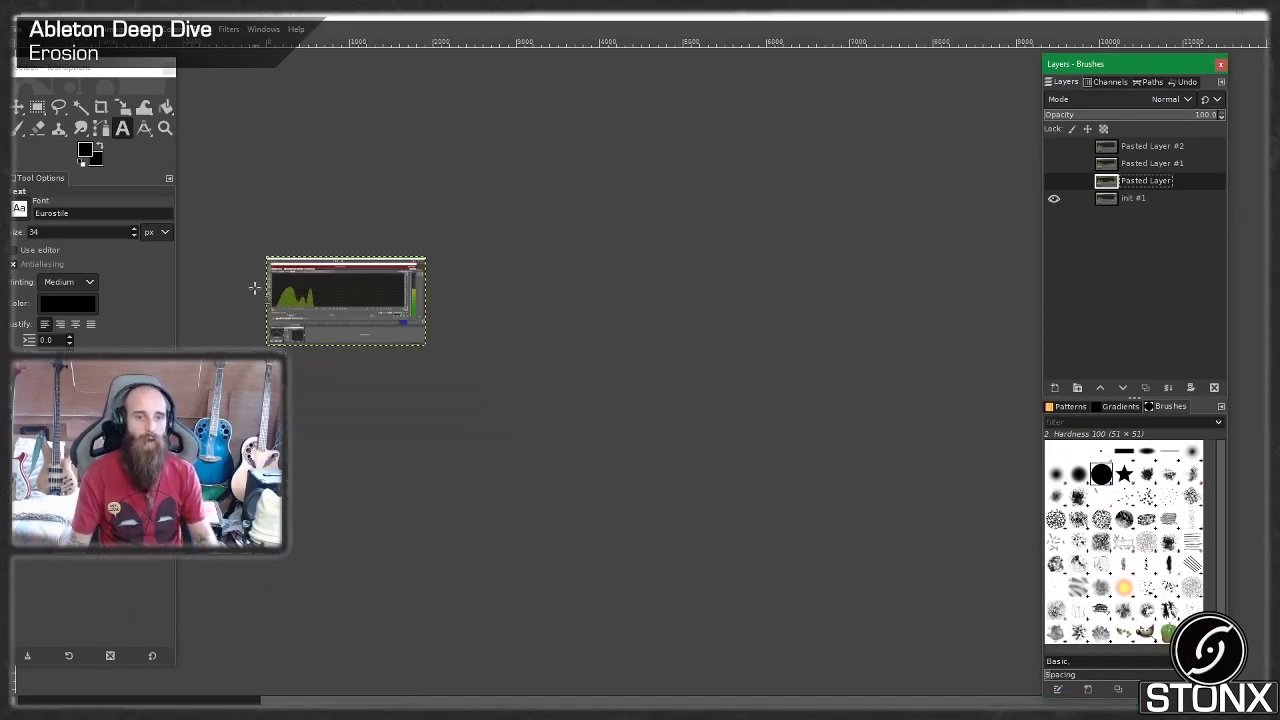
{"action": "scroll", "coordinate": [254, 289], "scroll_direction": "up", "scroll_amount": 3}
{"action": "scroll", "coordinate": [372, 293], "scroll_direction": "up", "scroll_amount": 1}
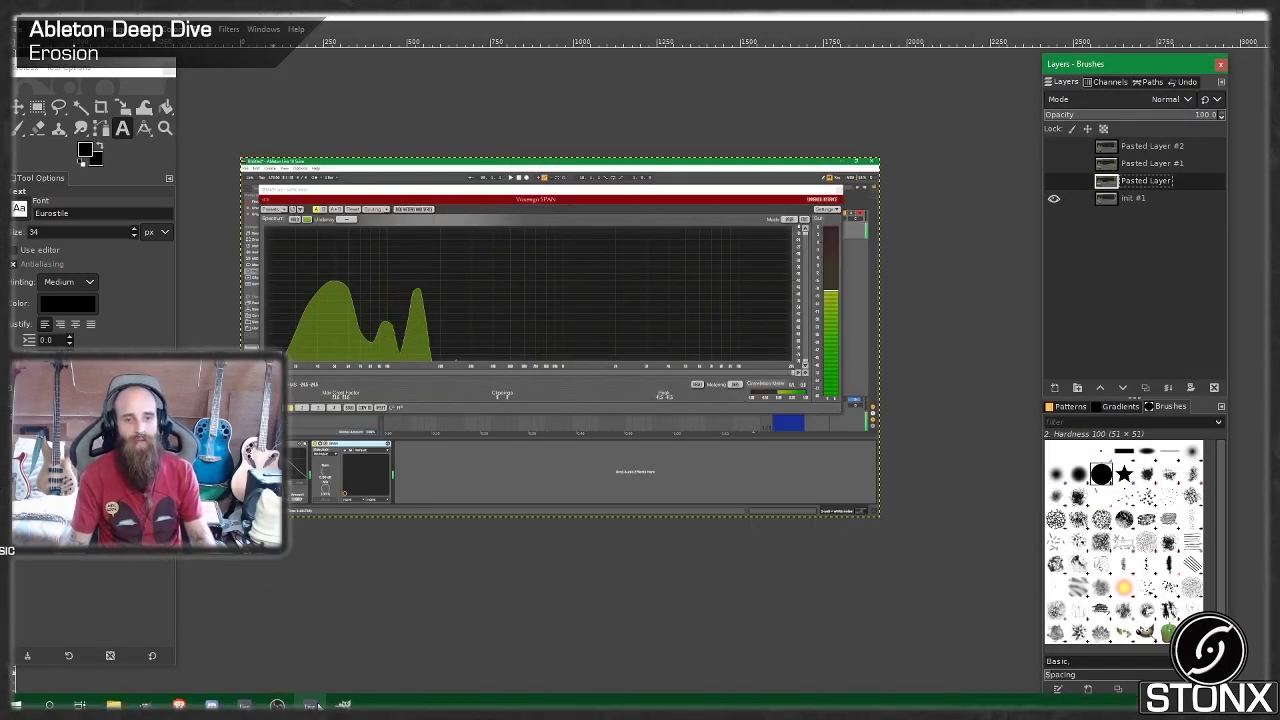
{"action": "mouse_move", "coordinate": [310, 705]}
{"action": "left_click", "coordinate": [310, 645]}
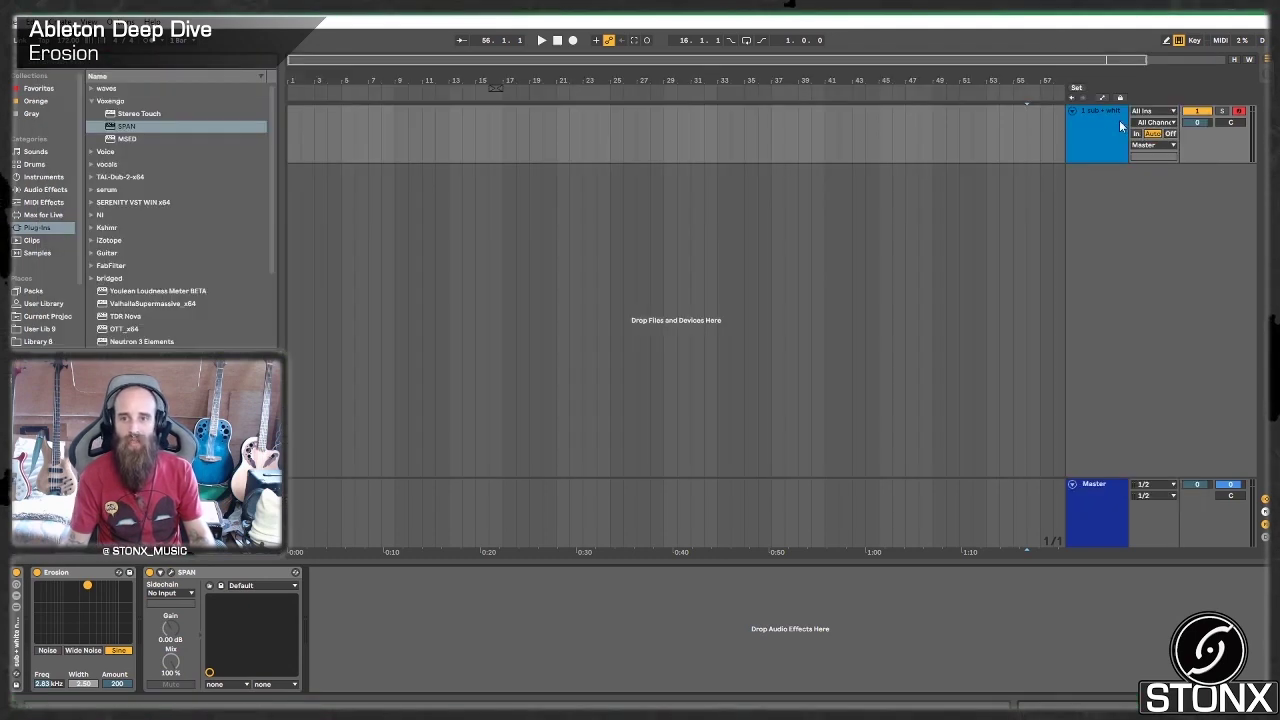
{"action": "left_click", "coordinate": [1192, 70]}
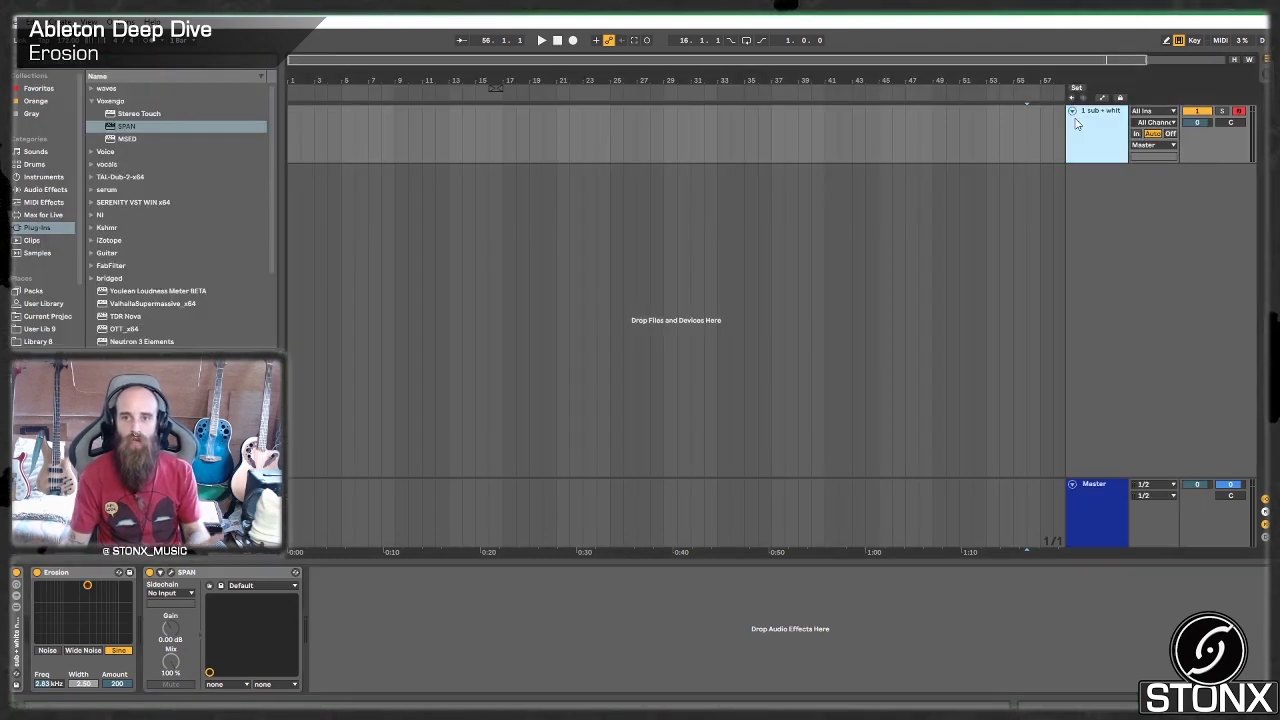
{"action": "left_click", "coordinate": [37, 573]}
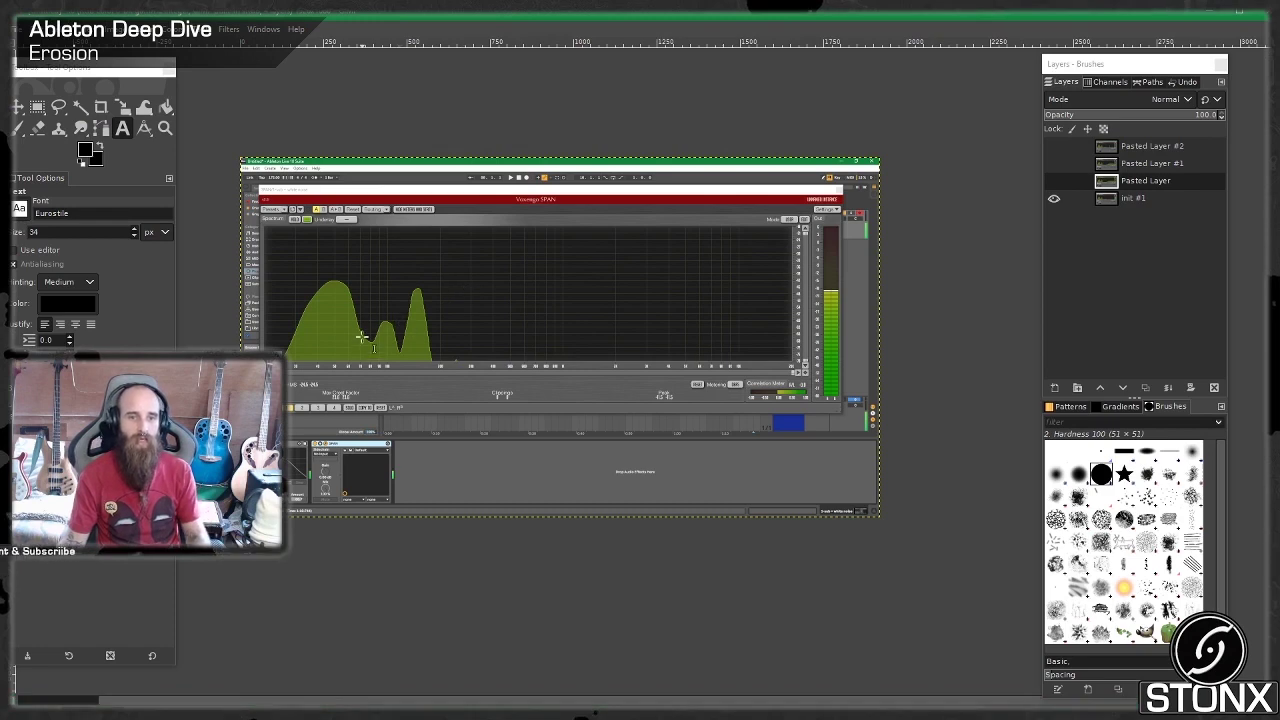
- In GIMP, show Pasted Layer above the init screenshot and close the toolbox to inspect the noise's spectrum
{"action": "scroll", "coordinate": [400, 320], "scroll_direction": "up", "scroll_amount": 2}
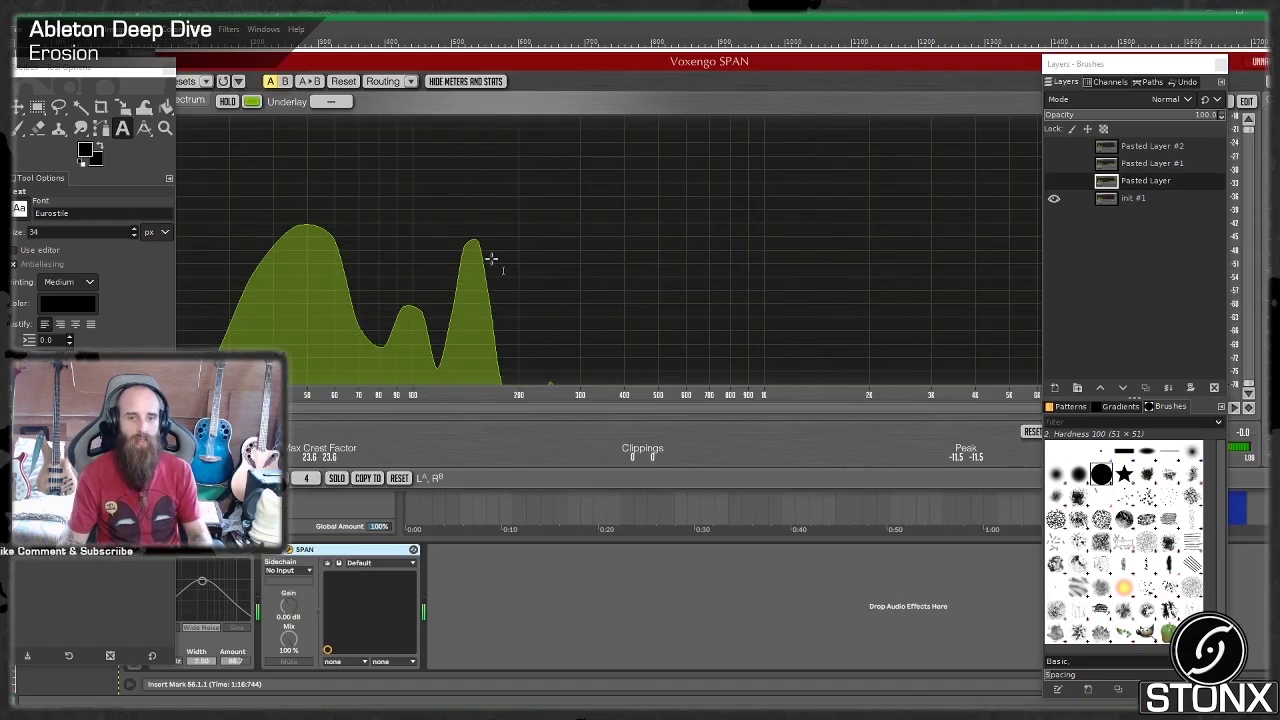
{"action": "left_click", "coordinate": [1053, 181]}
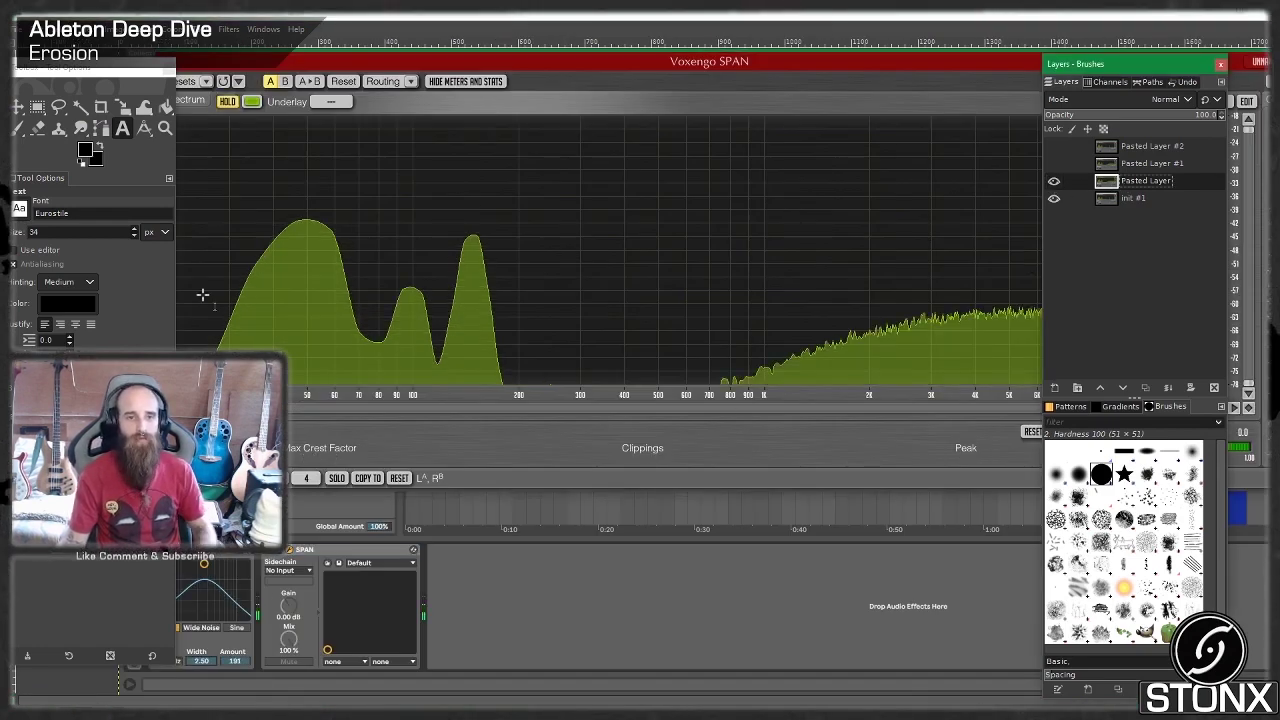
{"action": "left_click", "coordinate": [168, 68]}
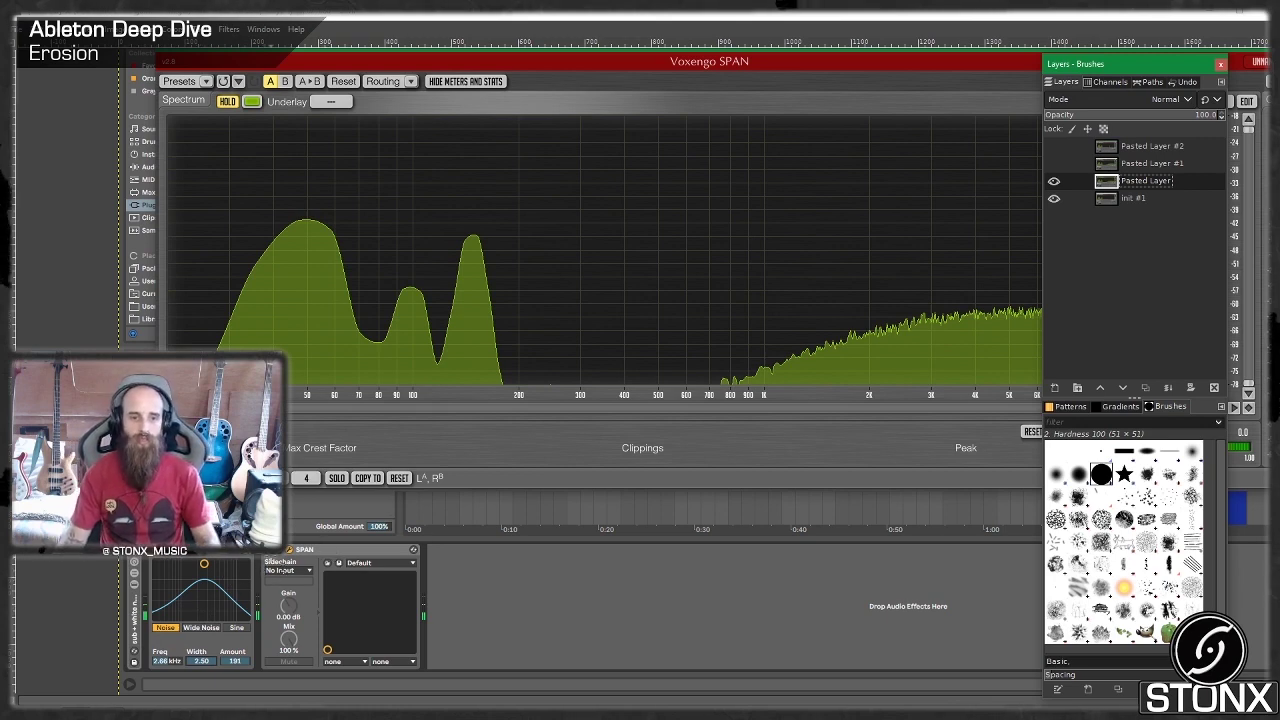
{"action": "scroll", "coordinate": [352, 605], "scroll_direction": "down", "scroll_amount": 2, "text": "ctrl"}
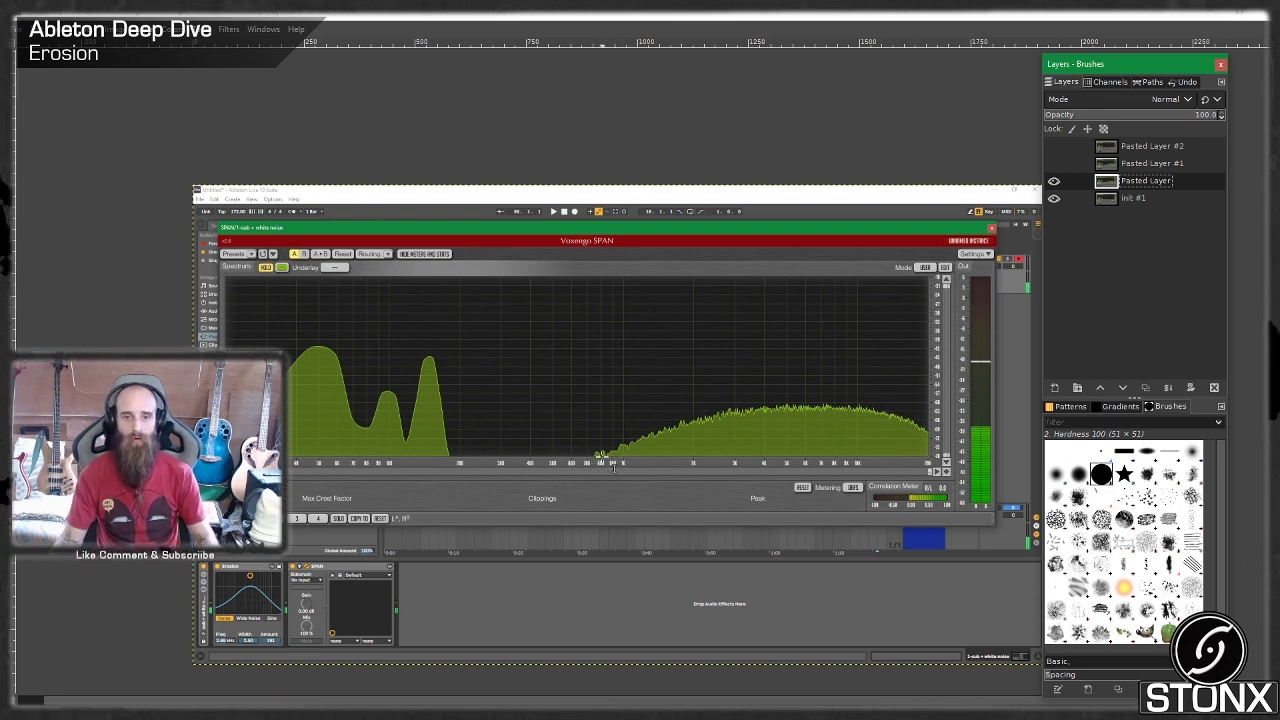
{"action": "scroll", "coordinate": [600, 484], "scroll_direction": "up", "scroll_amount": 2}
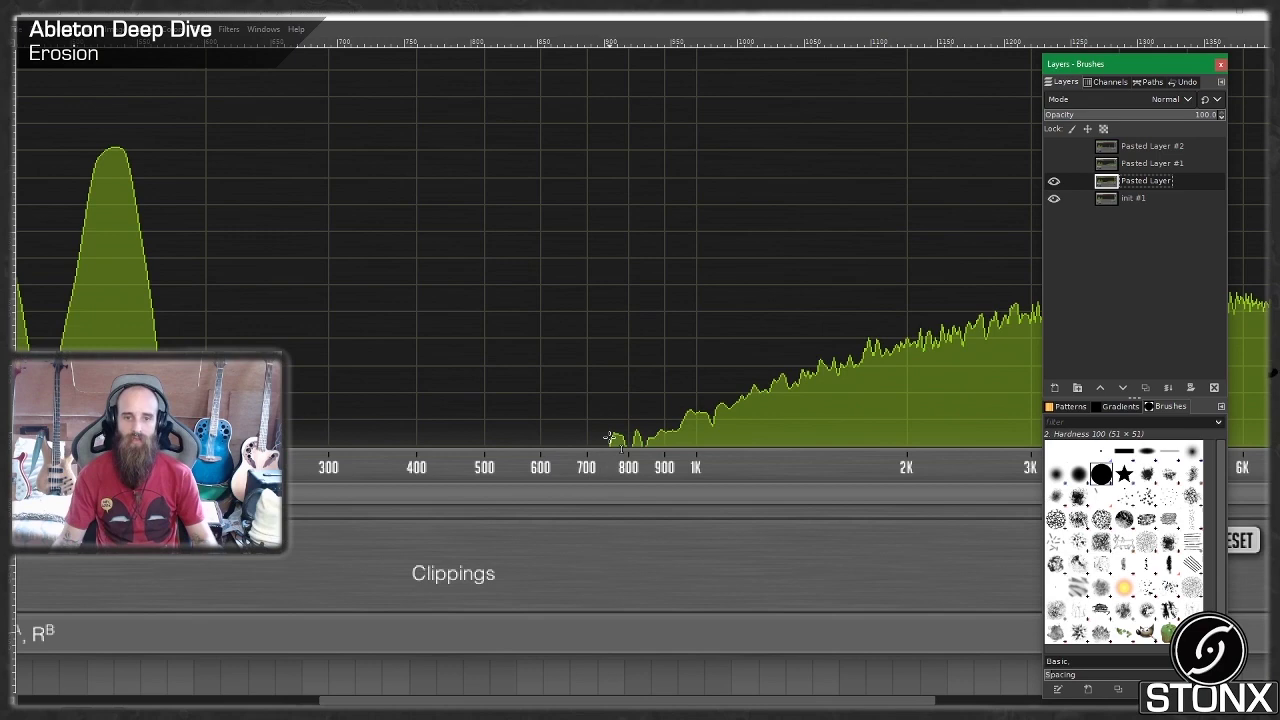
{"action": "scroll", "coordinate": [608, 437], "scroll_direction": "down", "scroll_amount": 2}
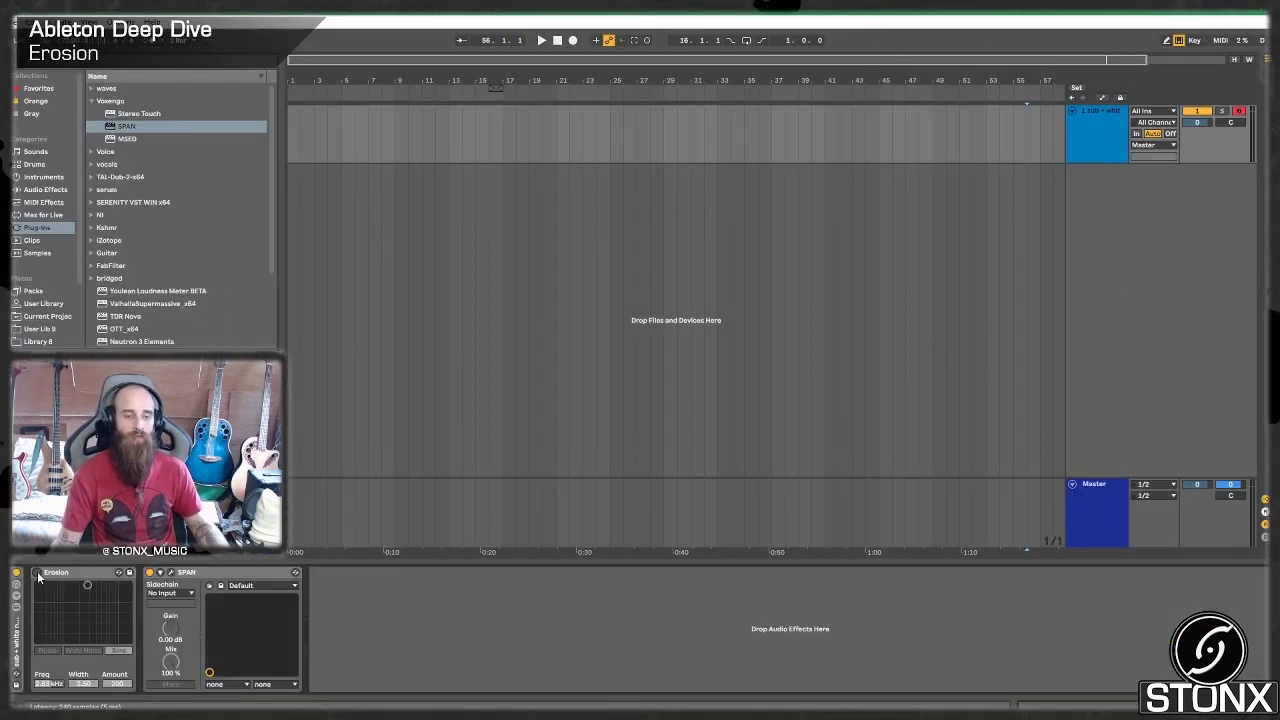
- In Ableton Live, enable Erosion in Noise mode and compare its spectrum in SPAN with the device bypassed
{"action": "left_click", "coordinate": [37, 572]}
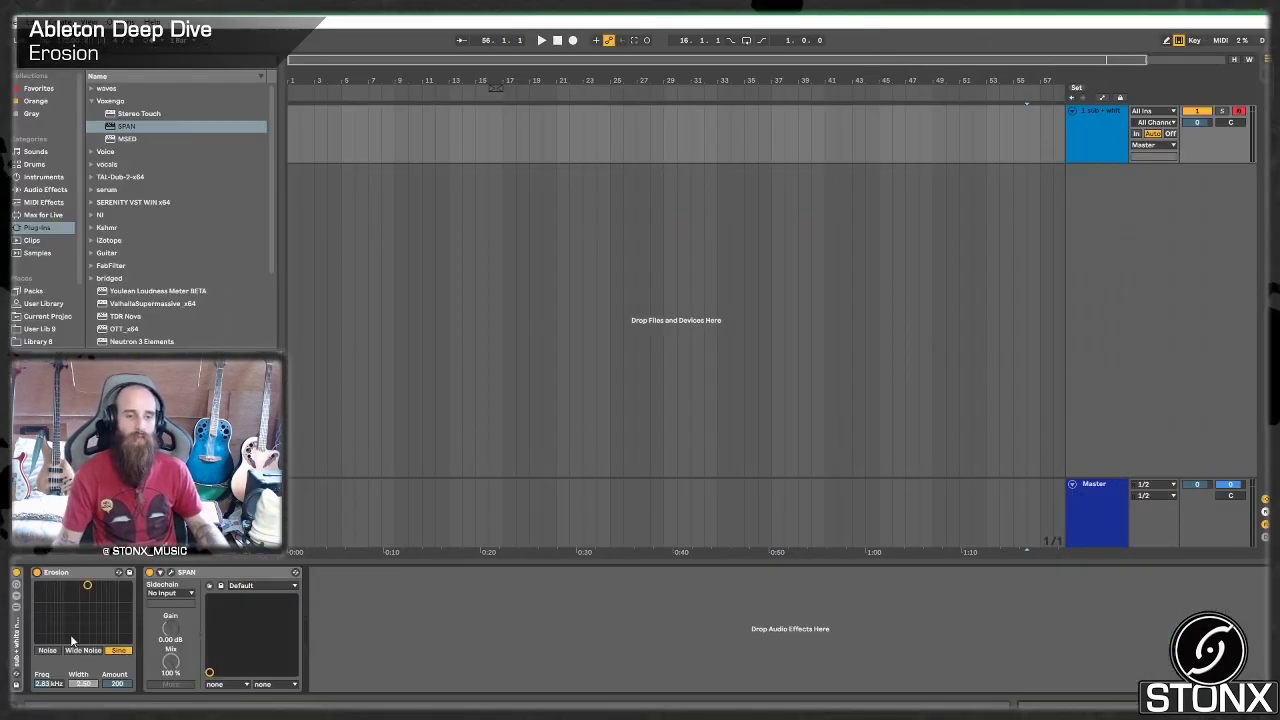
{"action": "left_click", "coordinate": [57, 651]}
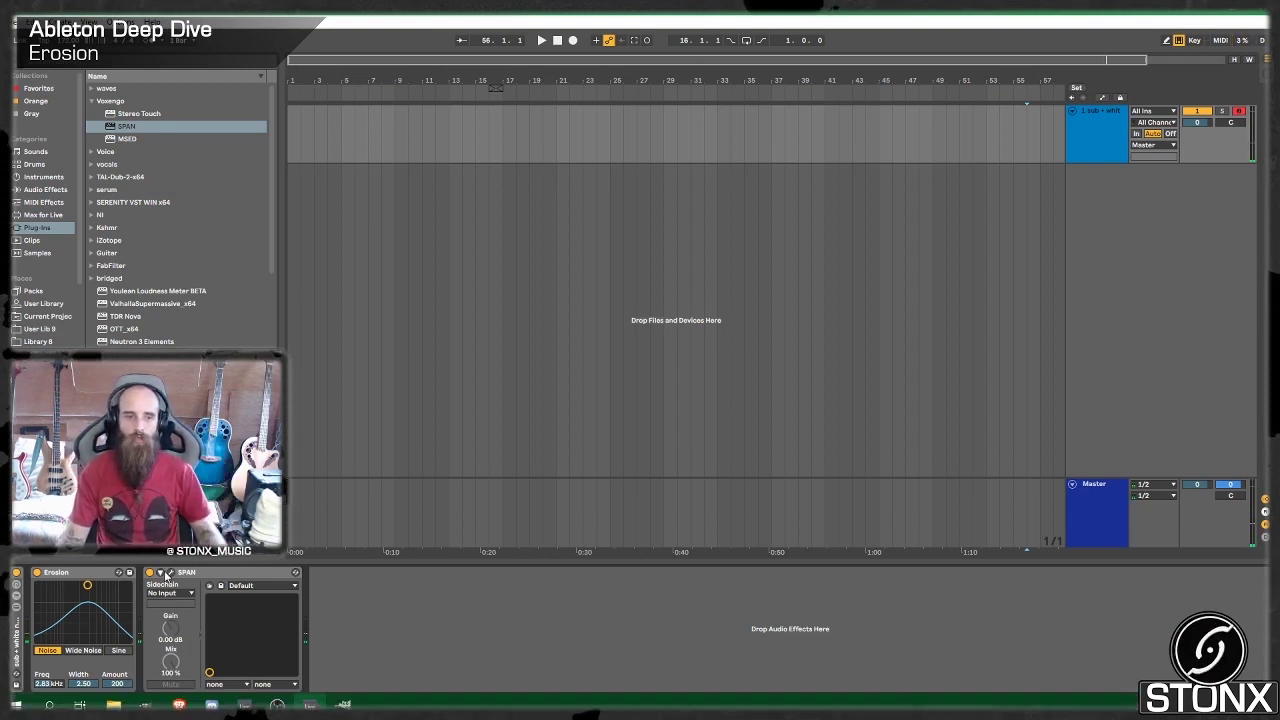
{"action": "left_click", "coordinate": [170, 573]}
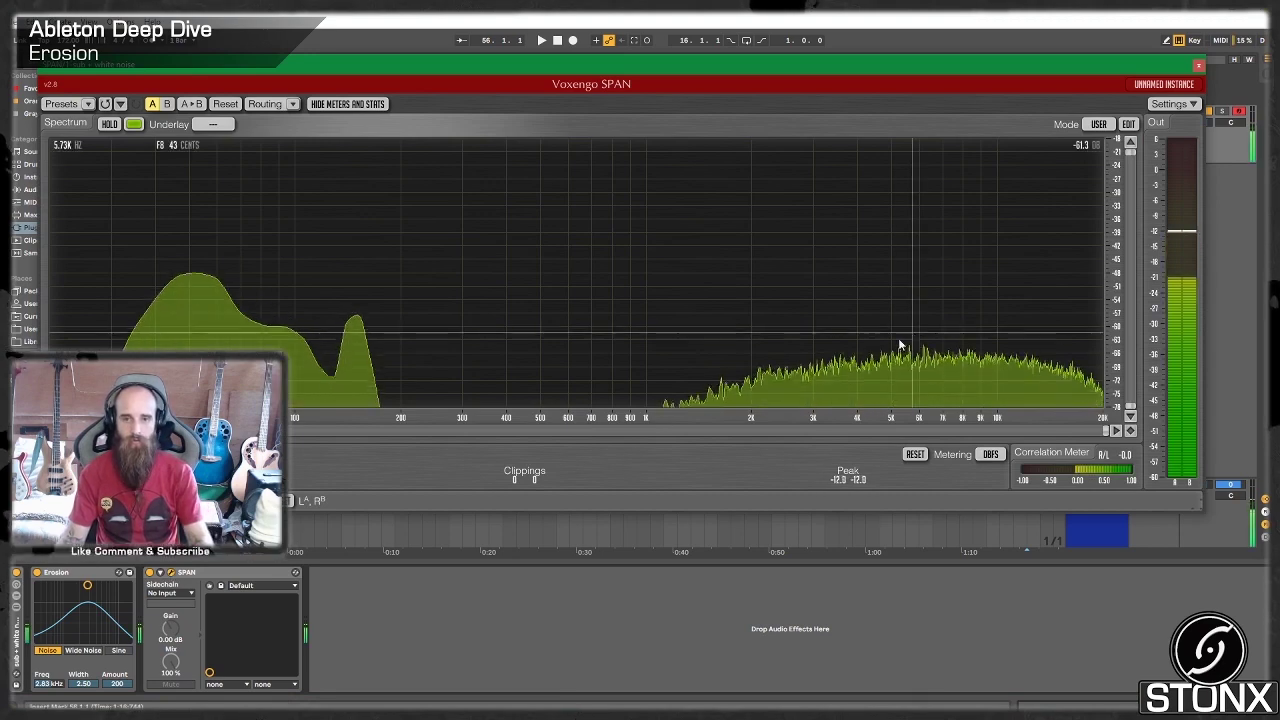
{"action": "left_click", "coordinate": [40, 580]}
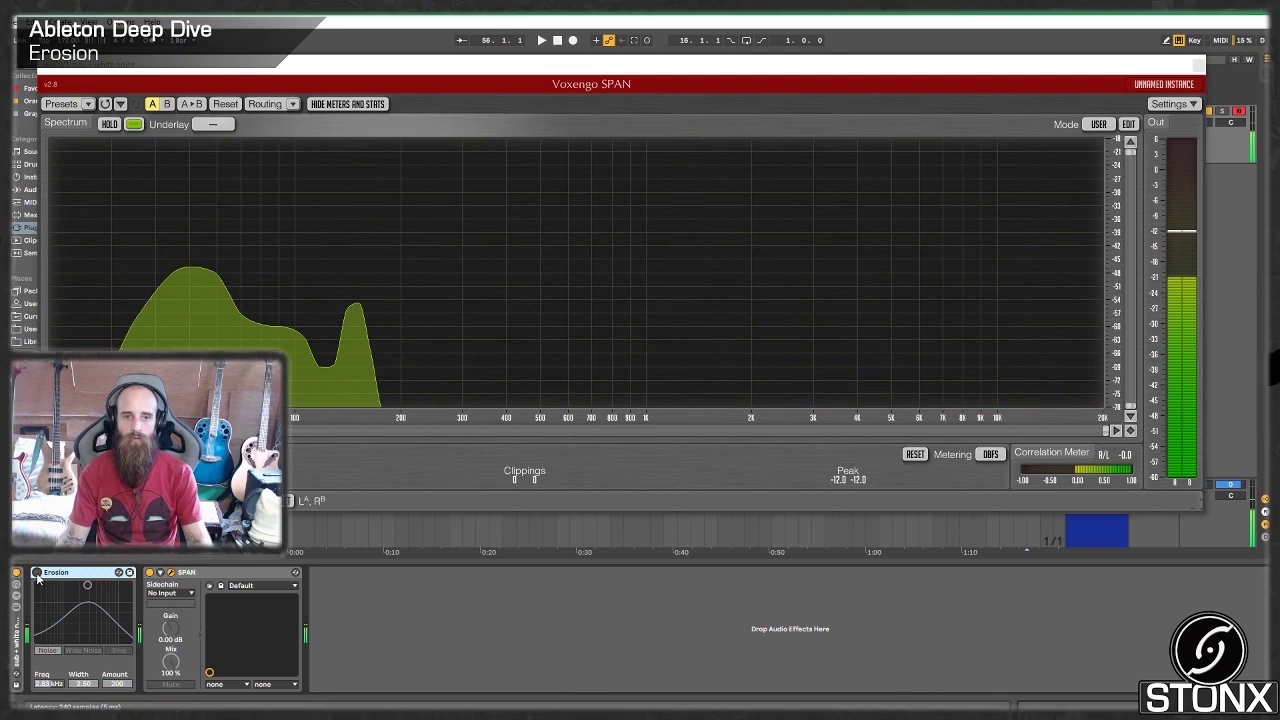
{"action": "left_click", "coordinate": [37, 573]}
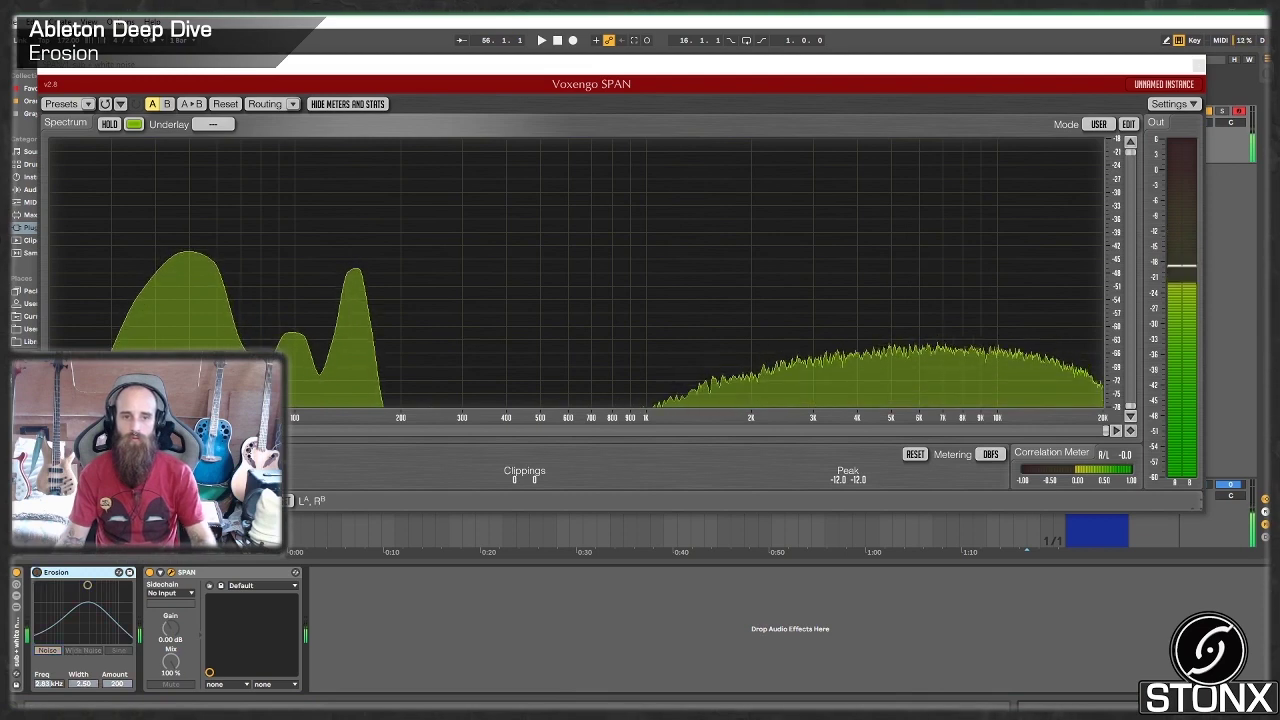
- In GIMP, compare Pasted Layer #1 with Pasted Layer by toggling its visibility, leaving Pasted Layer #1 shown
{"action": "left_click", "coordinate": [343, 705]}
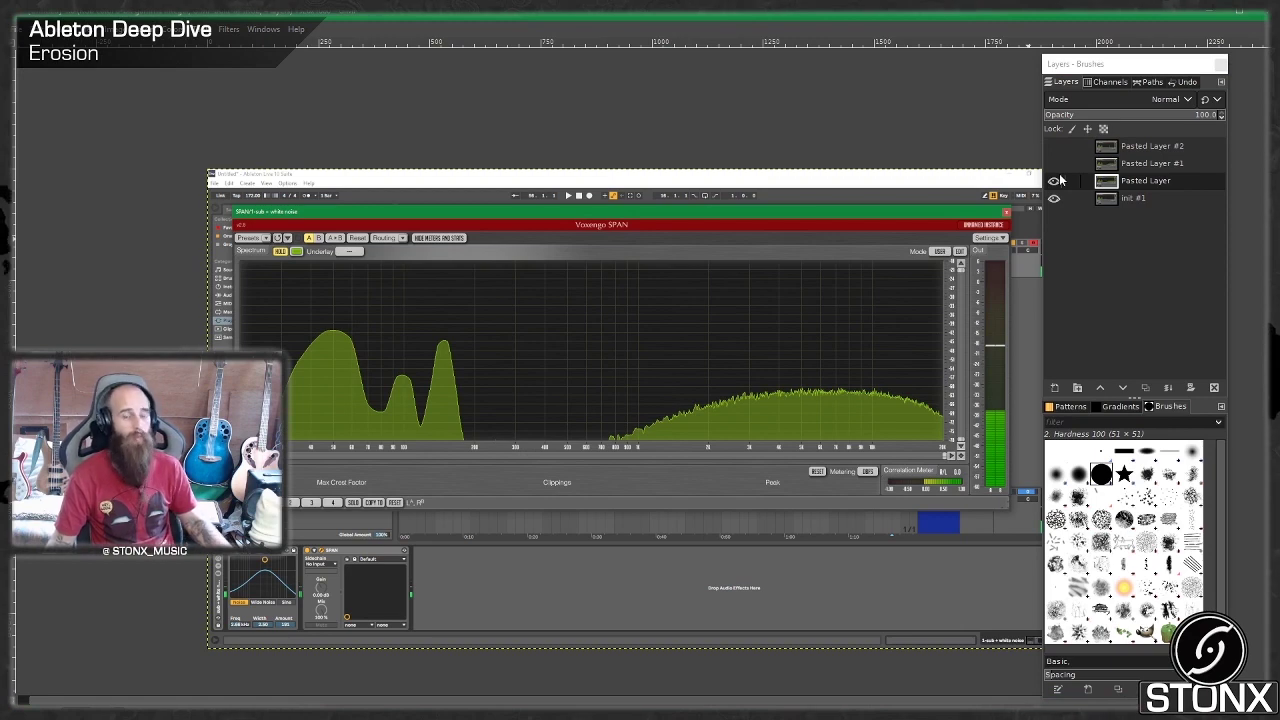
{"action": "left_click", "coordinate": [1054, 163]}
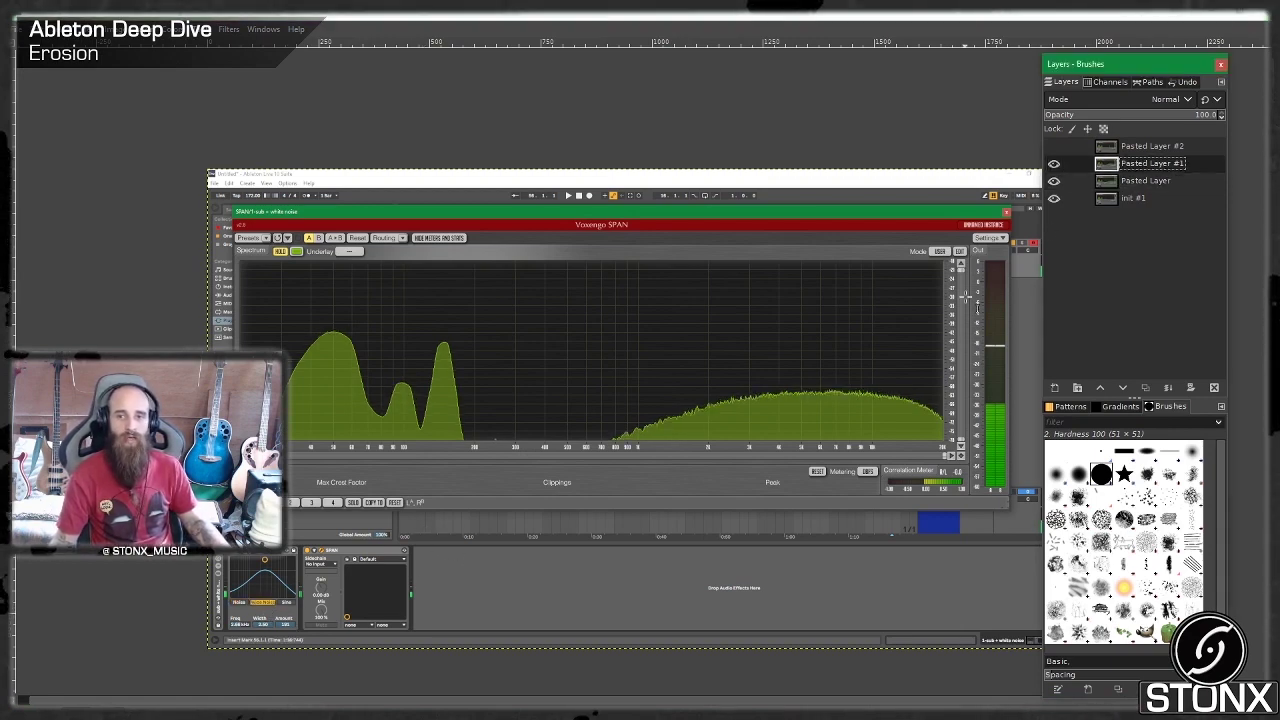
{"action": "left_click", "coordinate": [1054, 165]}
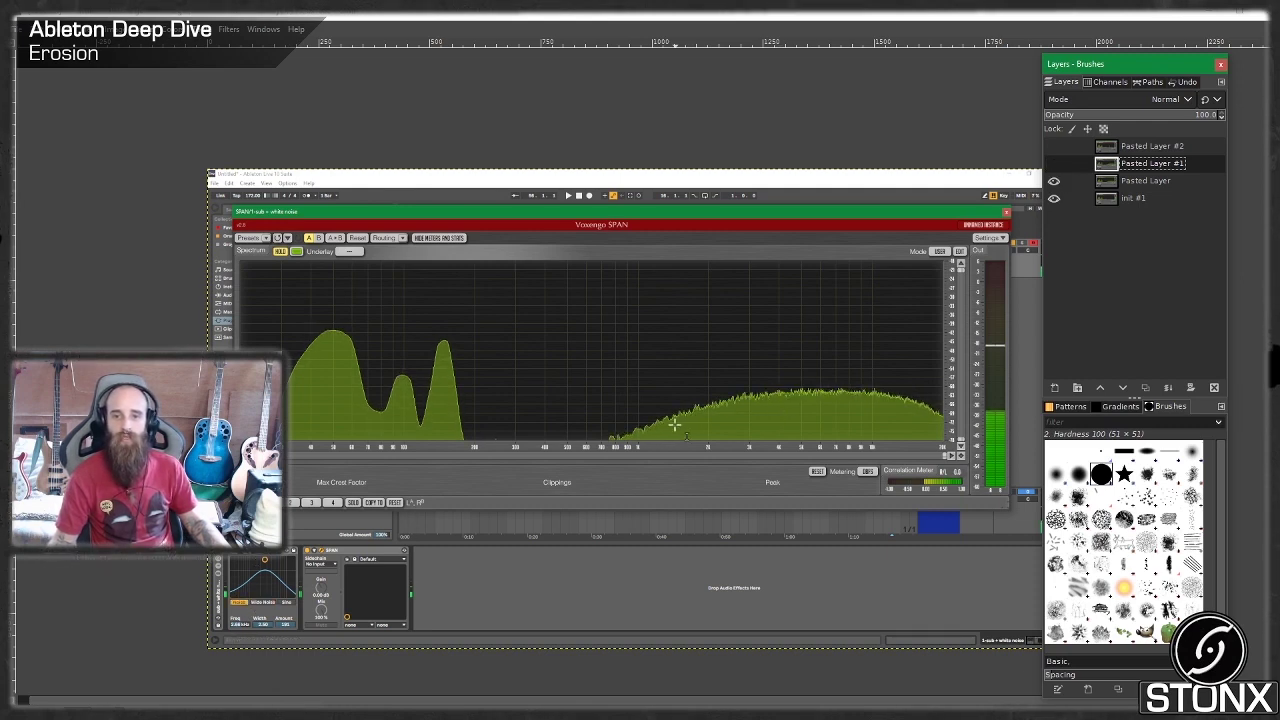
{"action": "left_click", "coordinate": [1054, 163]}
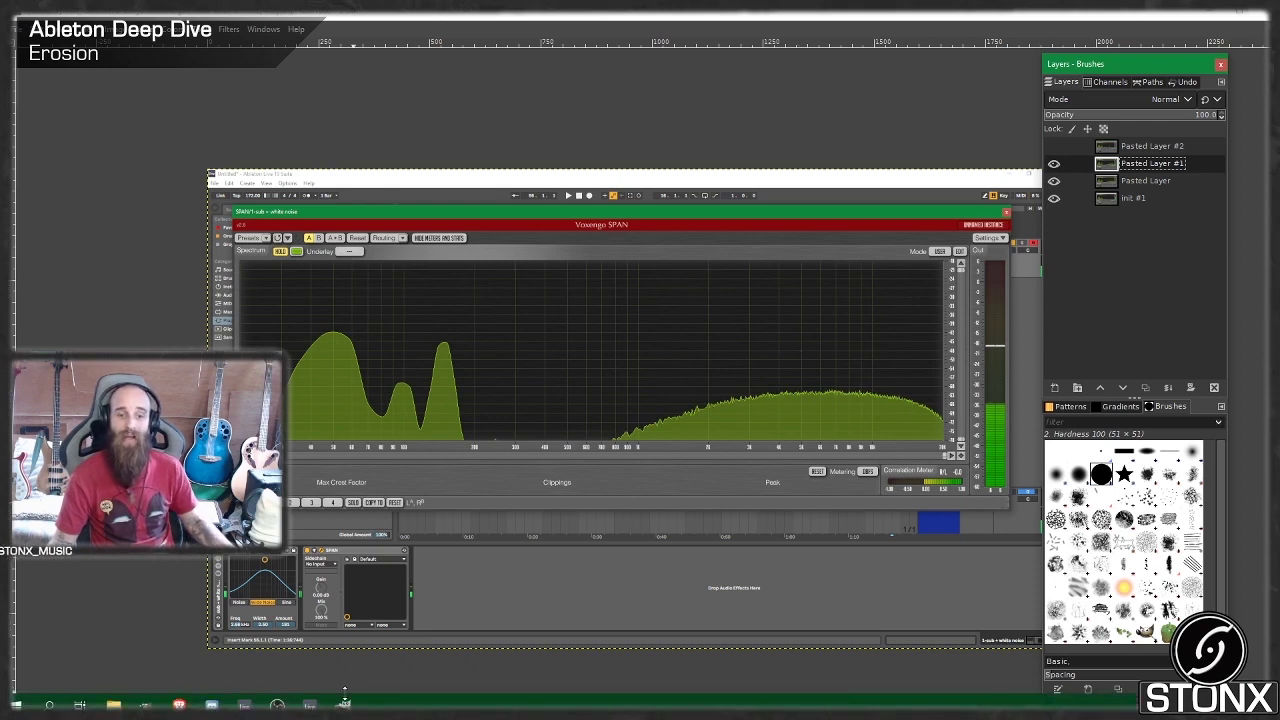
- In Ableton Live, enable Erosion and compare its Noise and Wide Noise modes in SPAN, ending on Wide Noise
{"action": "left_click", "coordinate": [310, 704]}
{"action": "left_click", "coordinate": [37, 572]}
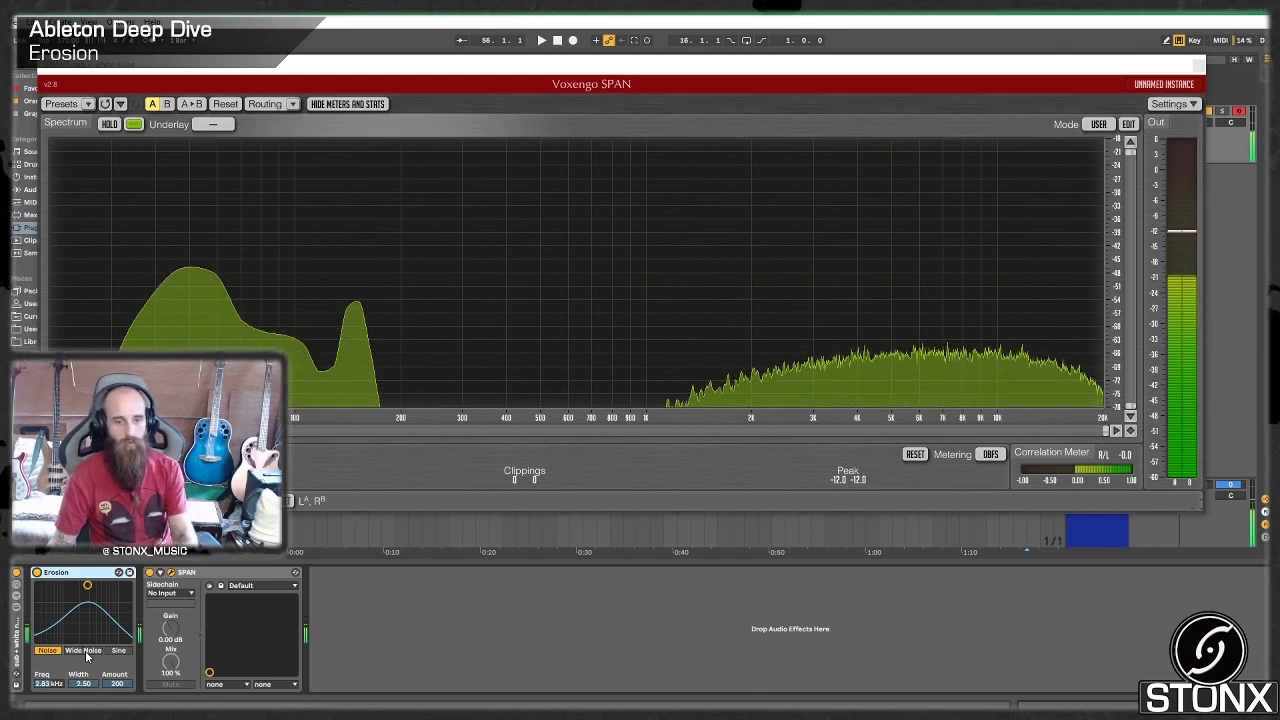
{"action": "left_click", "coordinate": [84, 651]}
{"action": "left_click", "coordinate": [46, 651]}
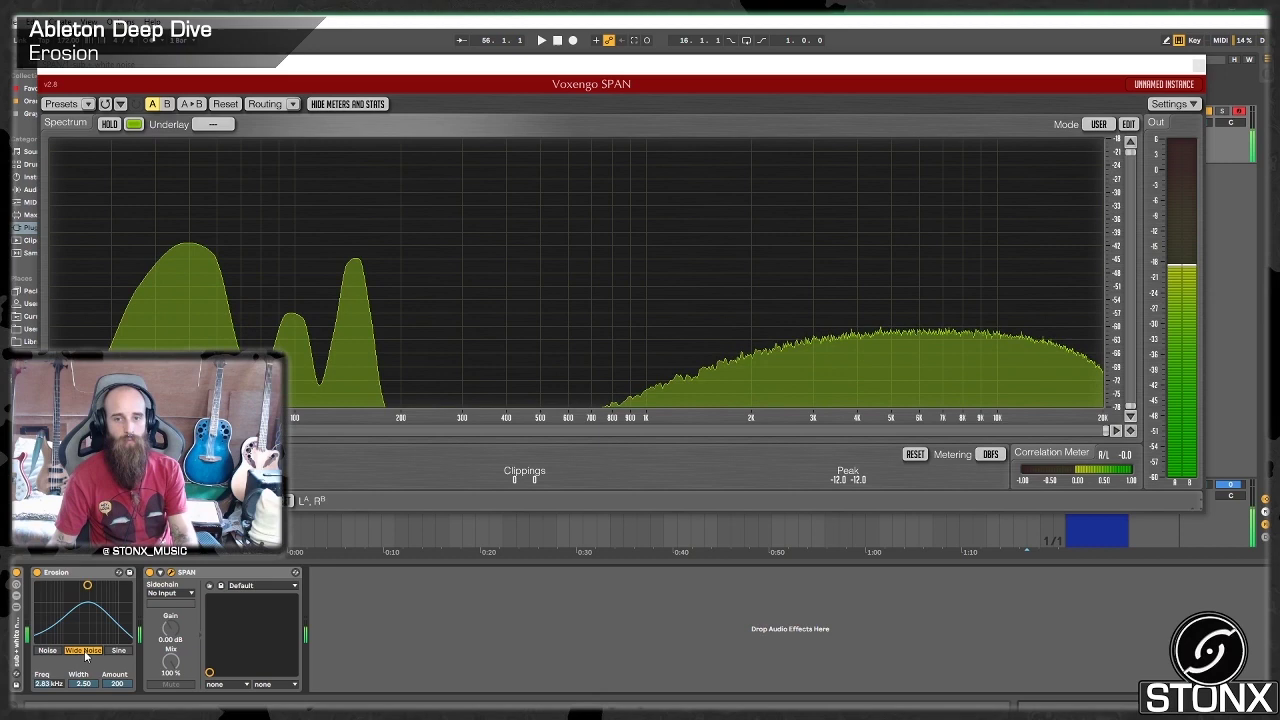
{"action": "left_click", "coordinate": [85, 651]}
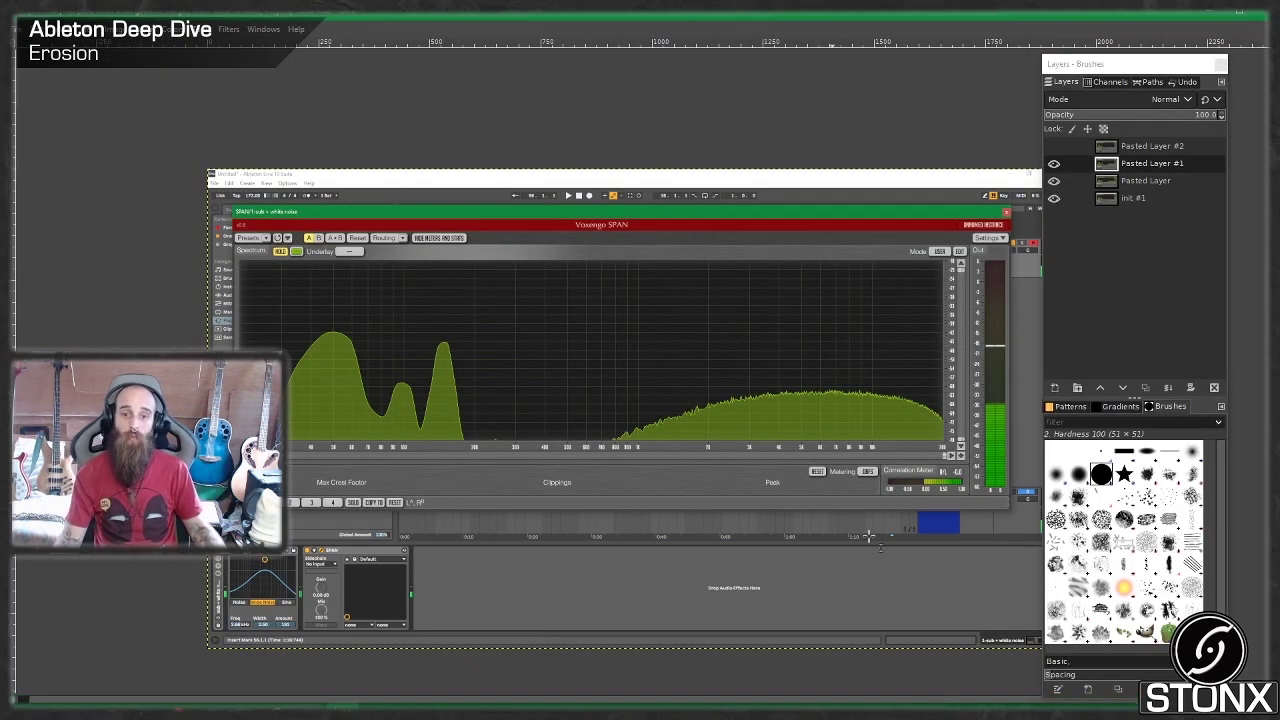
- Show Pasted Layer #2 in GIMP and switch to Ableton Live to set Erosion to Sine mode
{"action": "left_click", "coordinate": [1058, 146]}
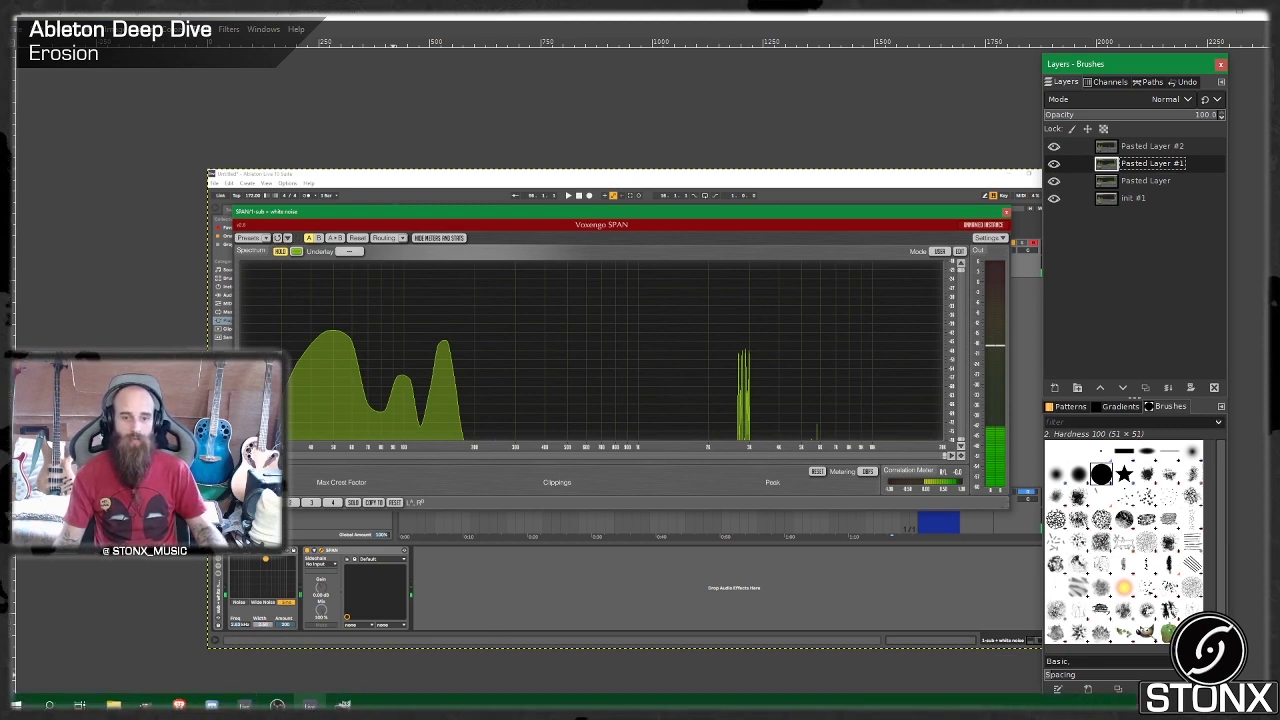
{"action": "left_click", "coordinate": [310, 704]}
{"action": "left_click", "coordinate": [119, 651]}
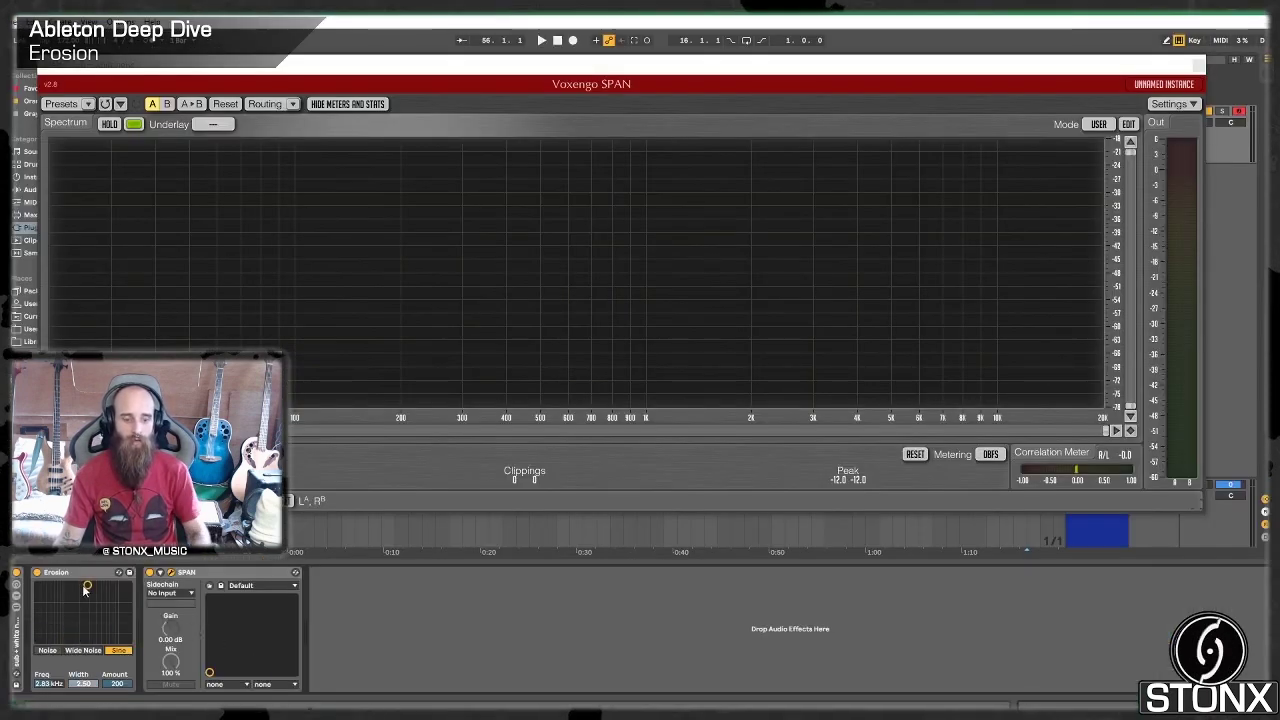
- Lower Erosion's amount to about 96.6 and set its frequency to 1540 Hz, using SPAN to locate the peaks
{"action": "mouse_move", "coordinate": [84, 590]}
{"action": "left_mouse_down"}
{"action": "mouse_move", "coordinate": [65, 600]}
{"action": "mouse_move", "coordinate": [69, 586]}
{"action": "mouse_move", "coordinate": [74, 601]}
{"action": "left_mouse_up"}
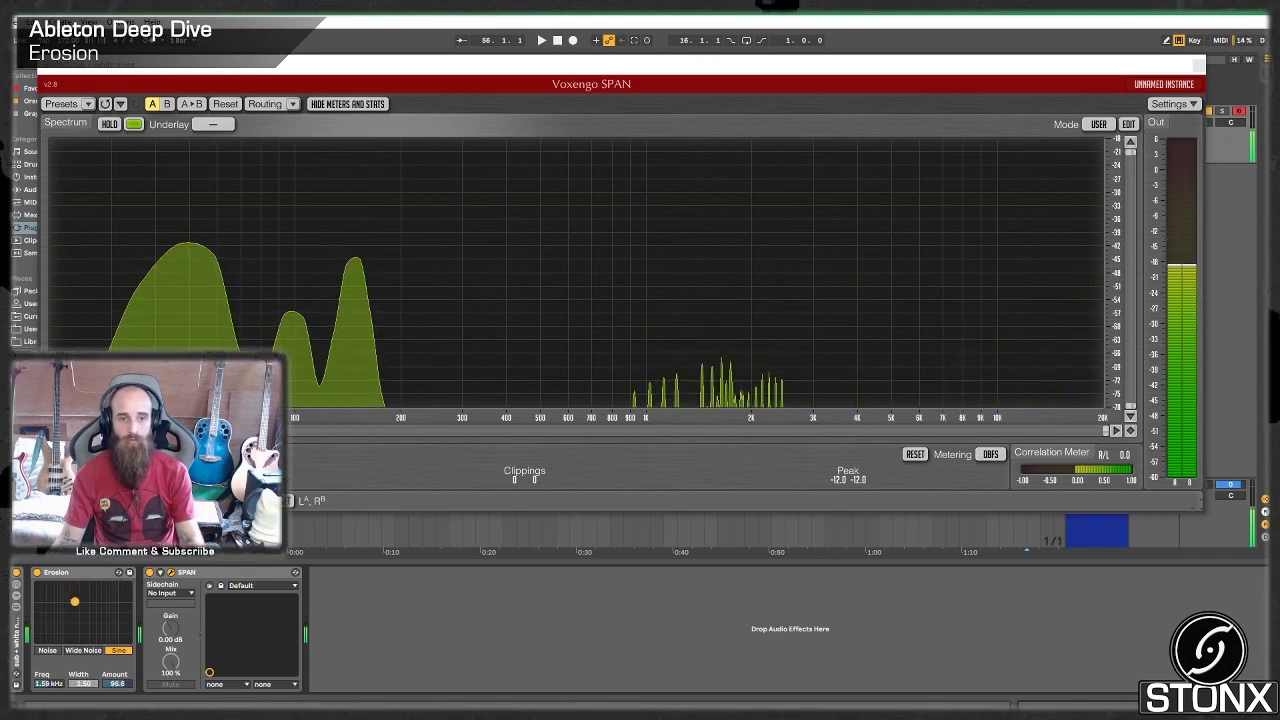
{"action": "left_click", "coordinate": [361, 277]}
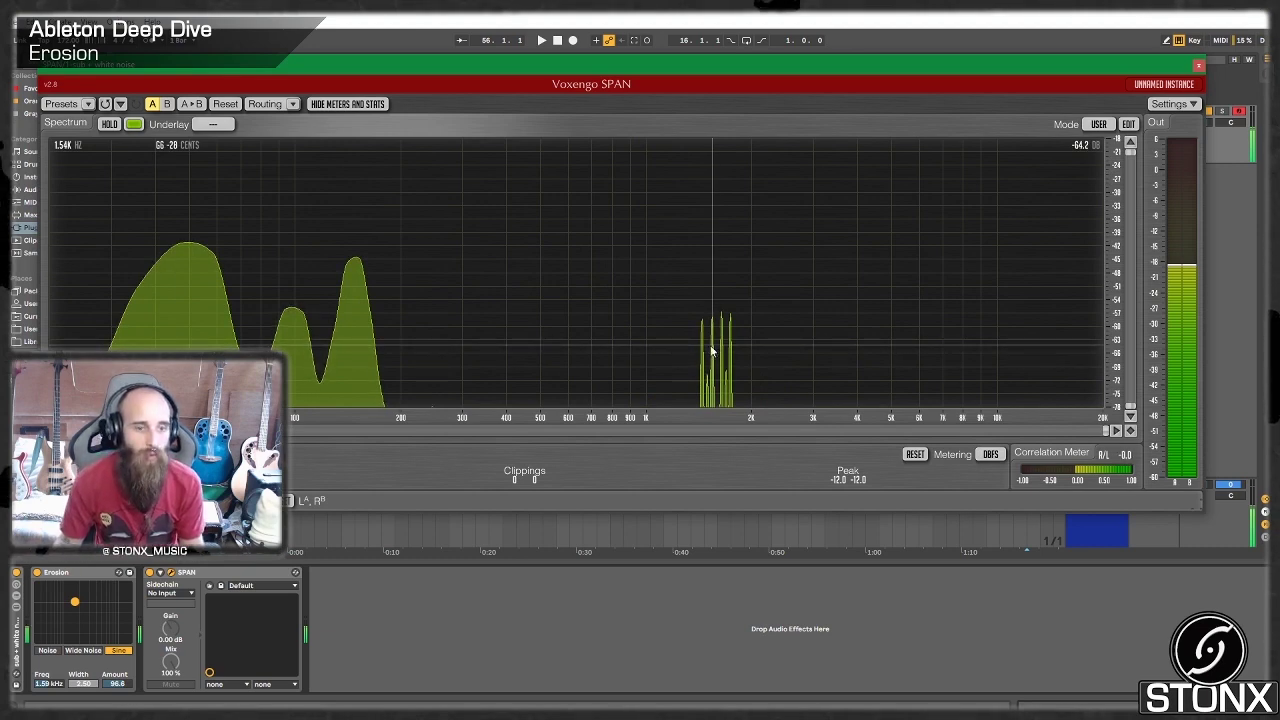
{"action": "left_click", "coordinate": [59, 684]}
{"action": "type", "text": "1540"}
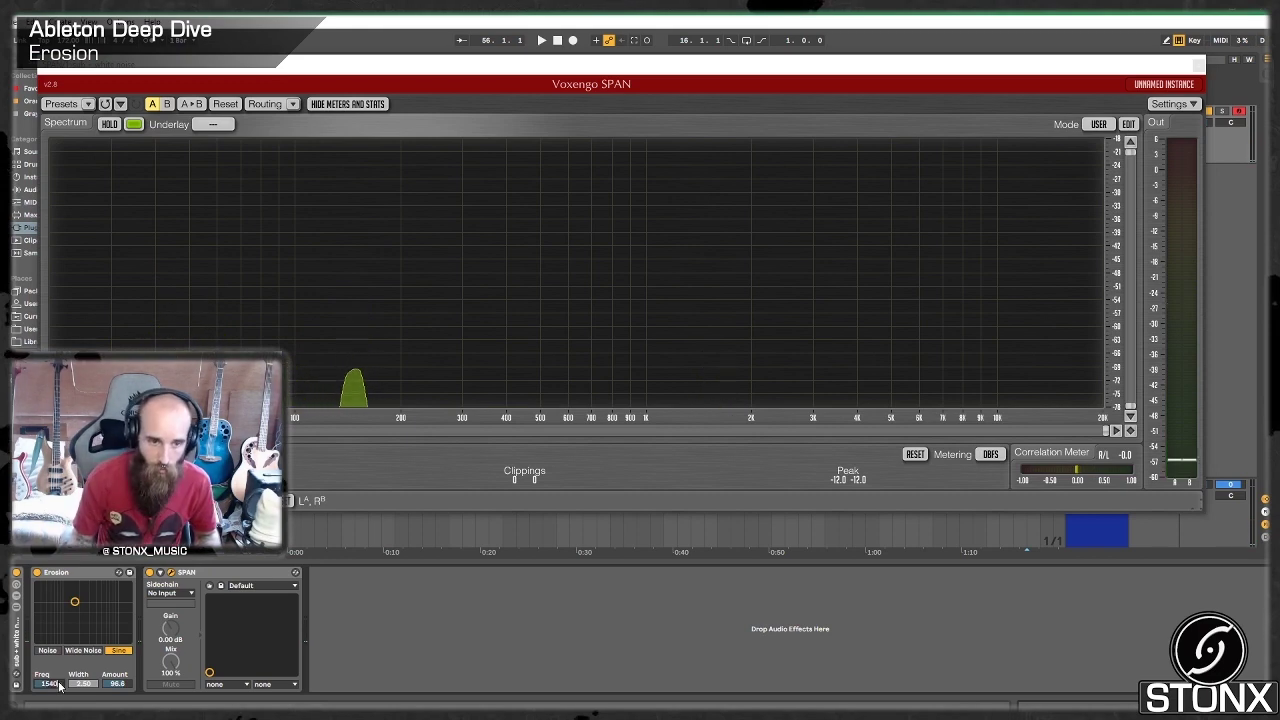
{"action": "key", "text": "Return"}
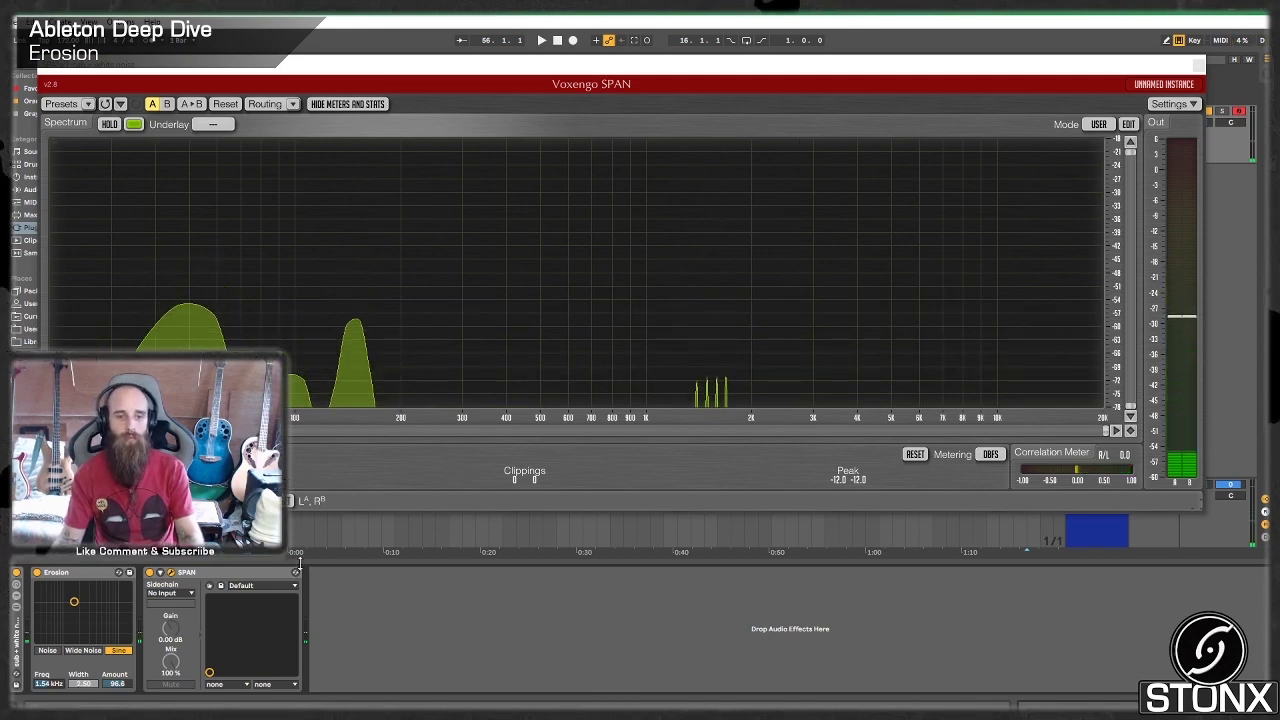
- Lower Erosion's amount to about 23.6 and compare the sound with the device bypassed, leaving it enabled
{"action": "left_click_drag", "start_coordinate": [117, 683], "coordinate": [74, 620]}
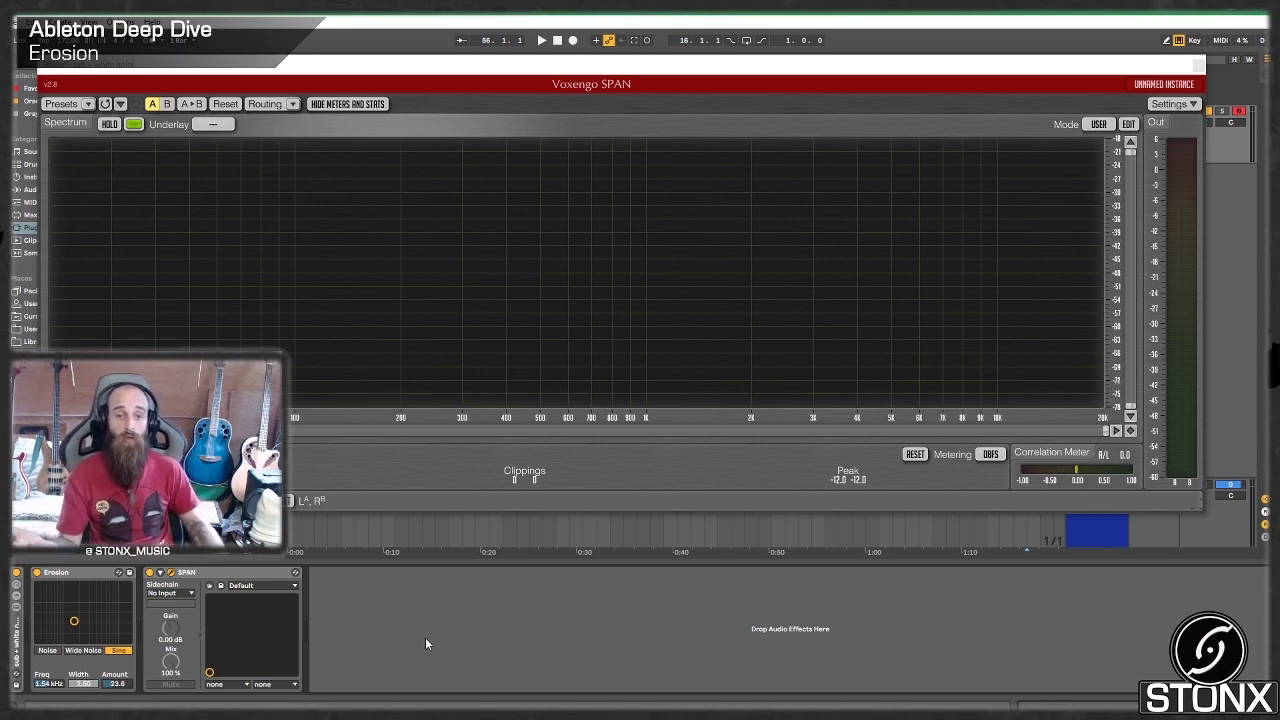
{"action": "left_click", "coordinate": [37, 573]}
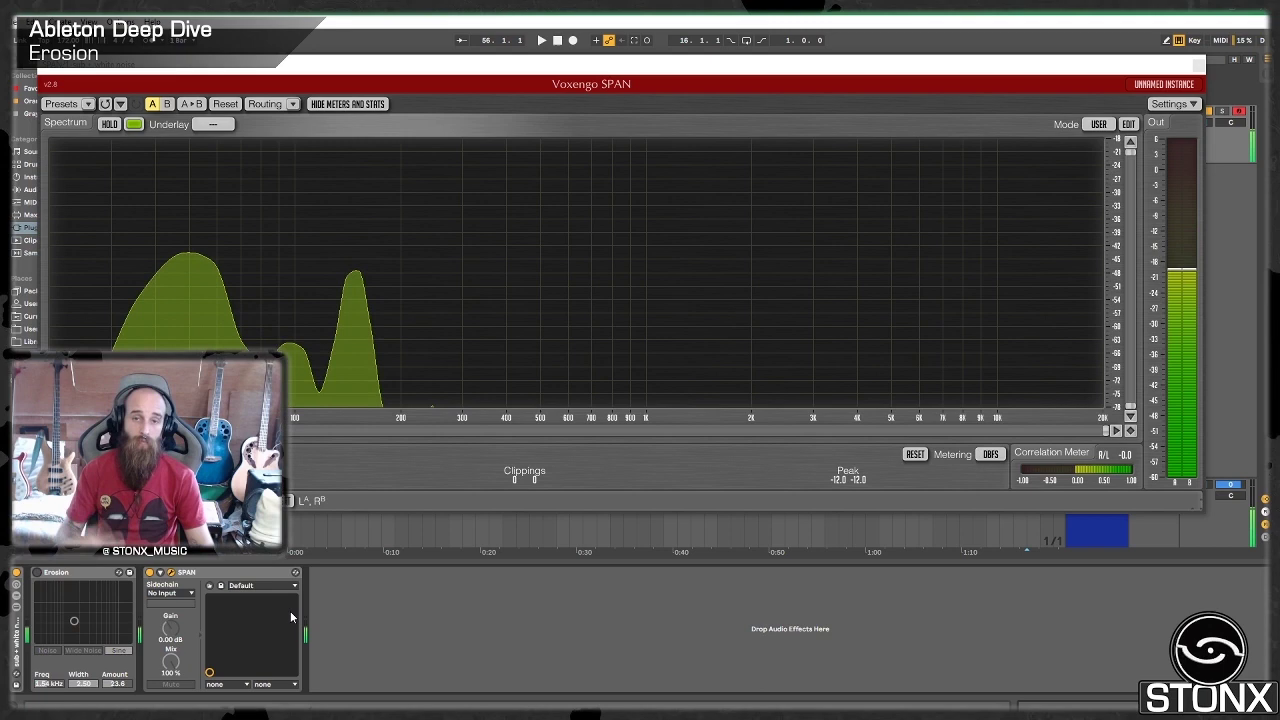
{"action": "left_click", "coordinate": [37, 573]}
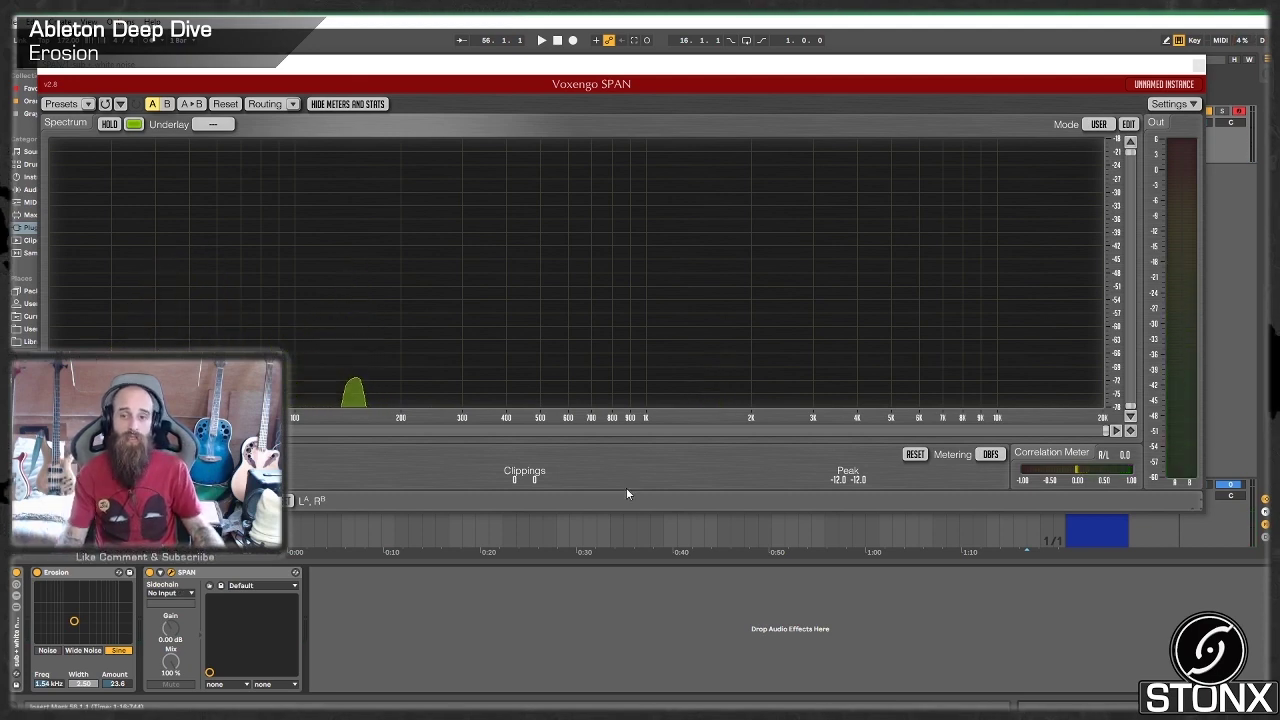
- Close the SPAN window and insert an empty four-bar MIDI clip on the sub track from bar 21 to bar 25
{"action": "left_click", "coordinate": [1198, 66]}
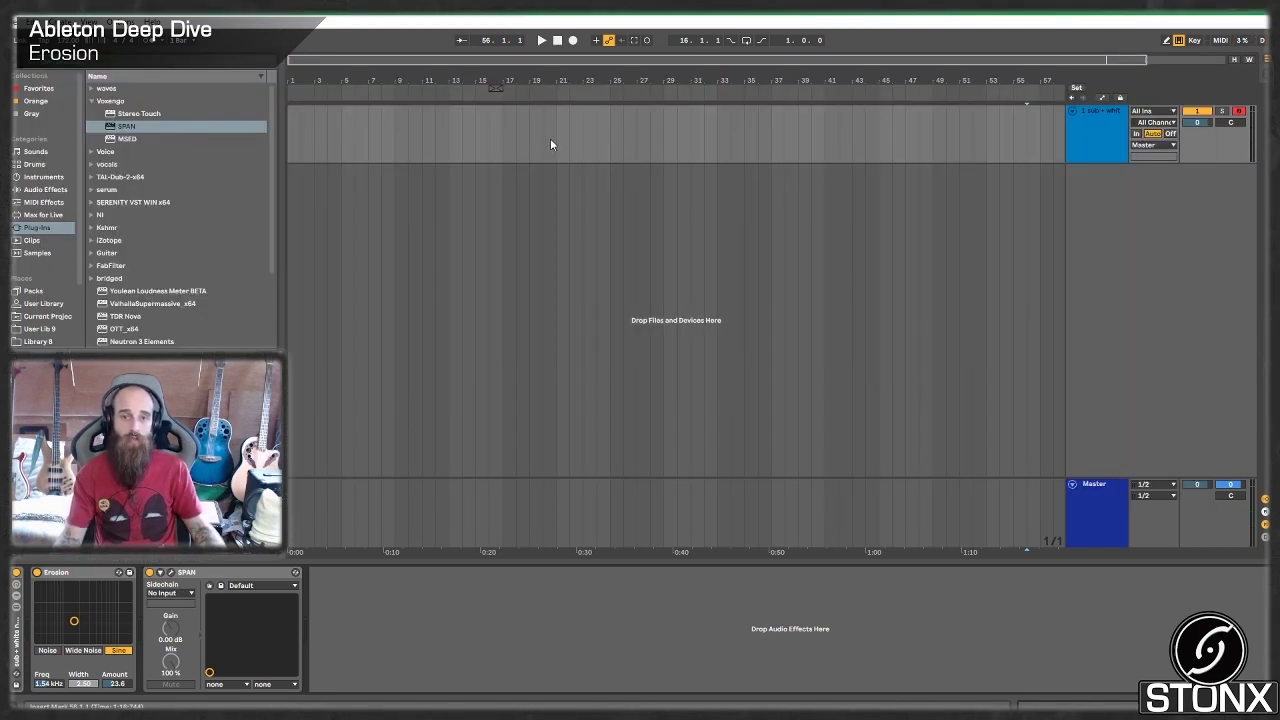
{"action": "left_click_drag", "start_coordinate": [553, 142], "coordinate": [614, 141]}
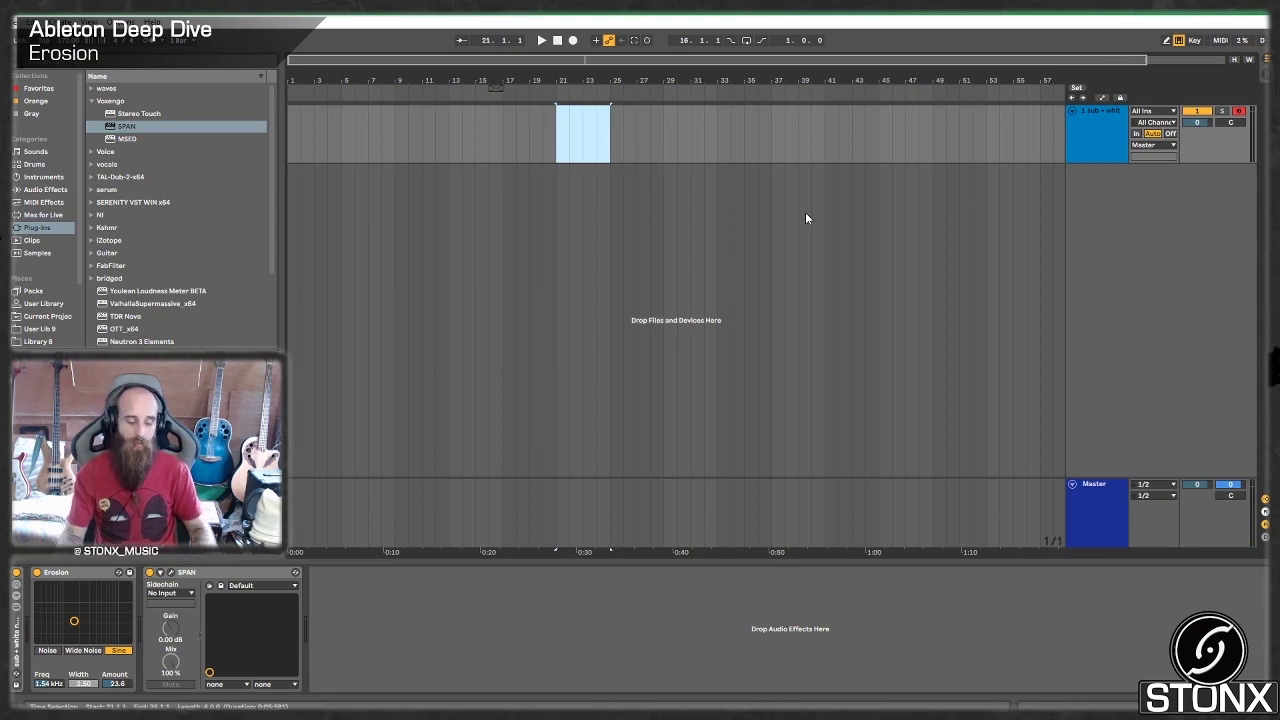
{"action": "key", "text": "ctrl+shift+m"}
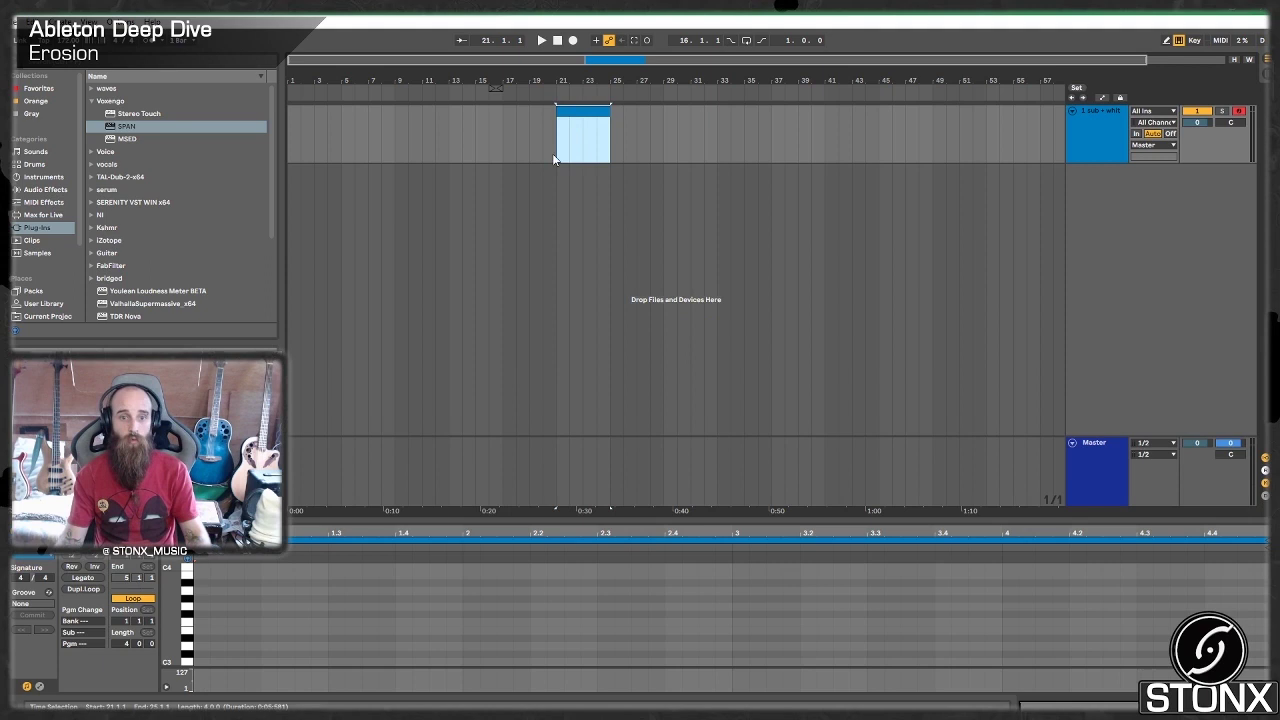
- Draw a G2 note in the sub track's MIDI clip and stretch it across the full four bars
{"action": "left_click", "coordinate": [203, 611]}
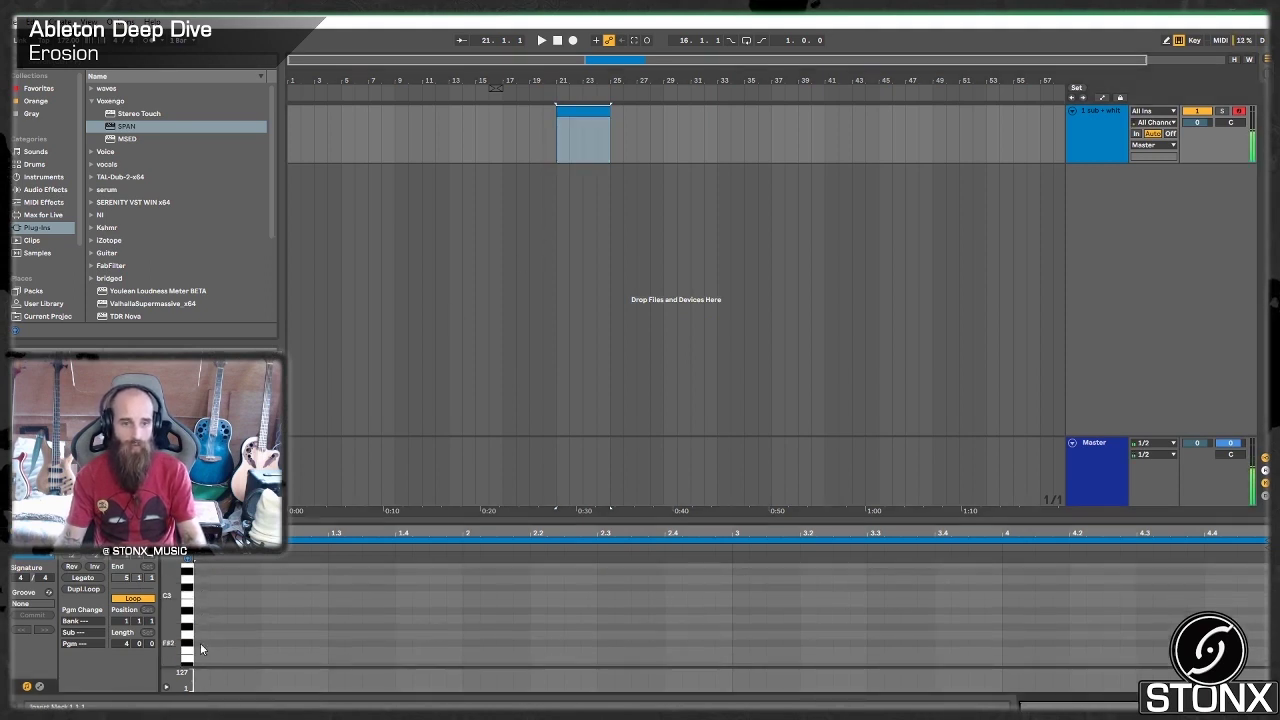
{"action": "double_click", "coordinate": [200, 636]}
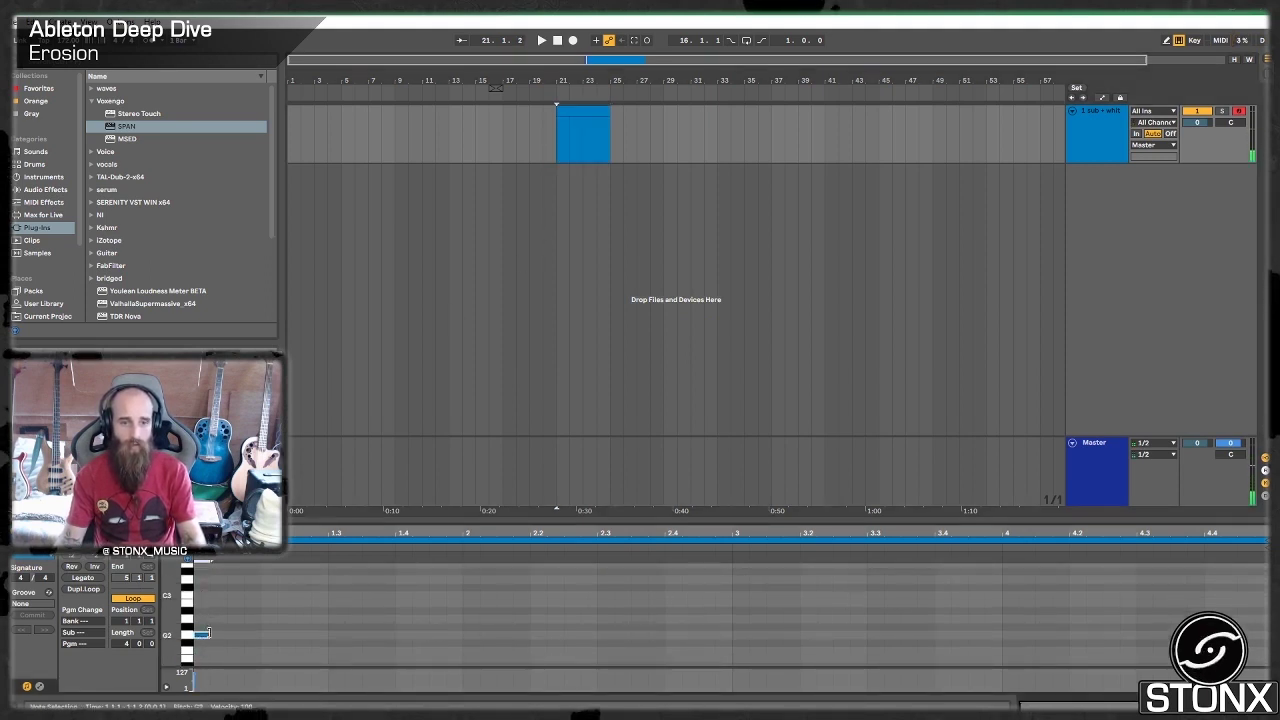
{"action": "left_click_drag", "start_coordinate": [208, 630], "coordinate": [1266, 632]}
- Insert an audio track below the sub track, set its input to Resampling and arm it for recording
{"action": "right_click", "coordinate": [1147, 210]}
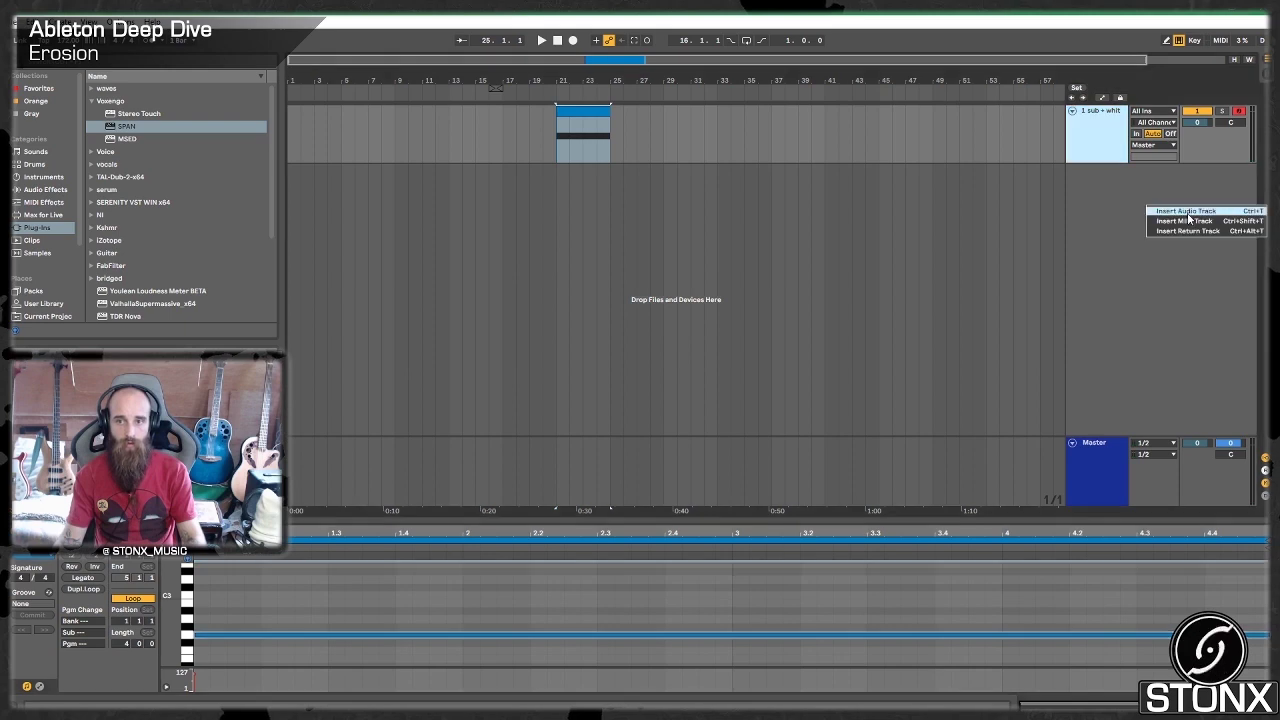
{"action": "left_click", "coordinate": [1180, 218]}
{"action": "left_click", "coordinate": [1153, 170]}
{"action": "left_click", "coordinate": [1158, 174]}
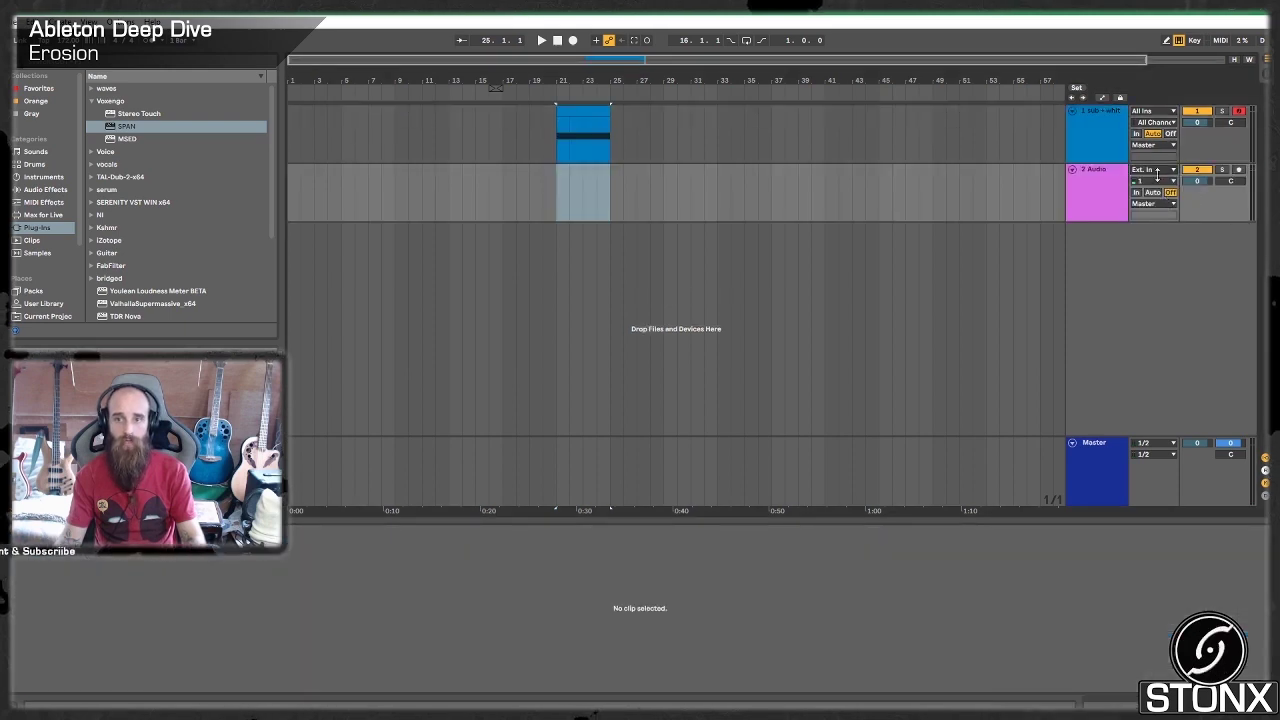
{"action": "left_click", "coordinate": [1155, 170]}
{"action": "left_click", "coordinate": [1155, 202]}
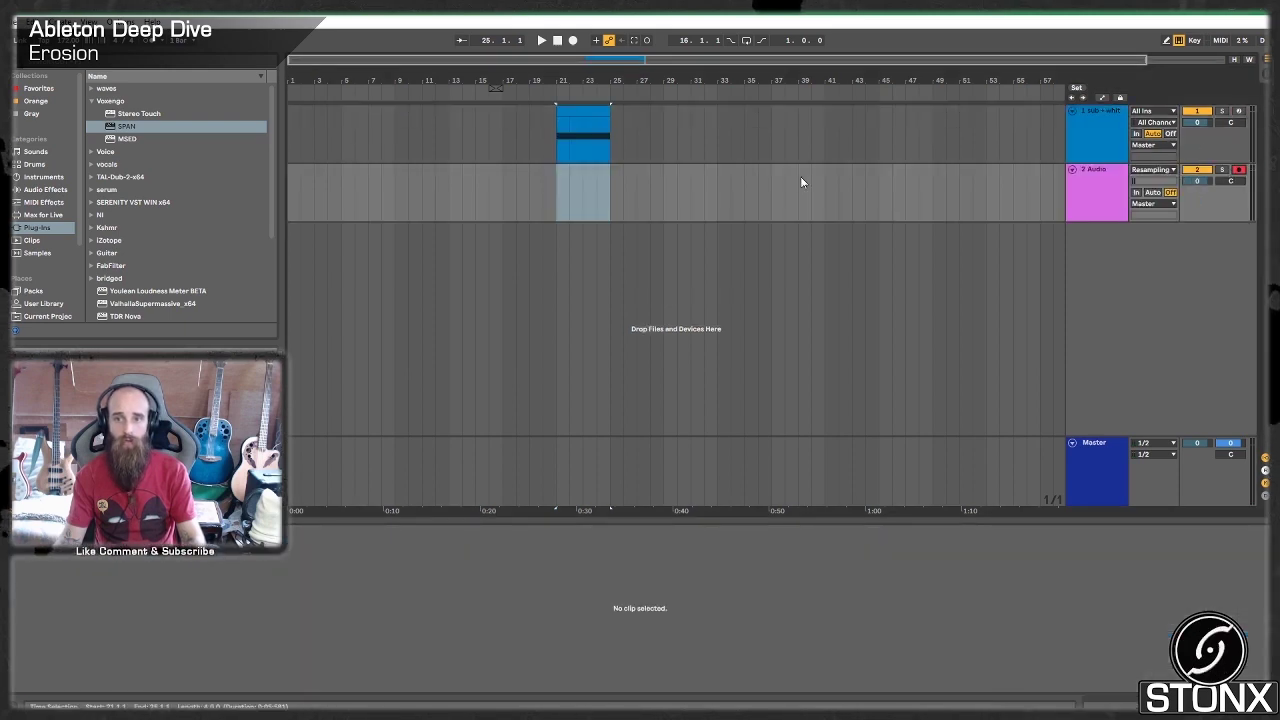
- Record the sub onto the audio track from bar 21 to bar 25 and rename the clip "G SUb"
{"action": "left_click", "coordinate": [562, 182]}
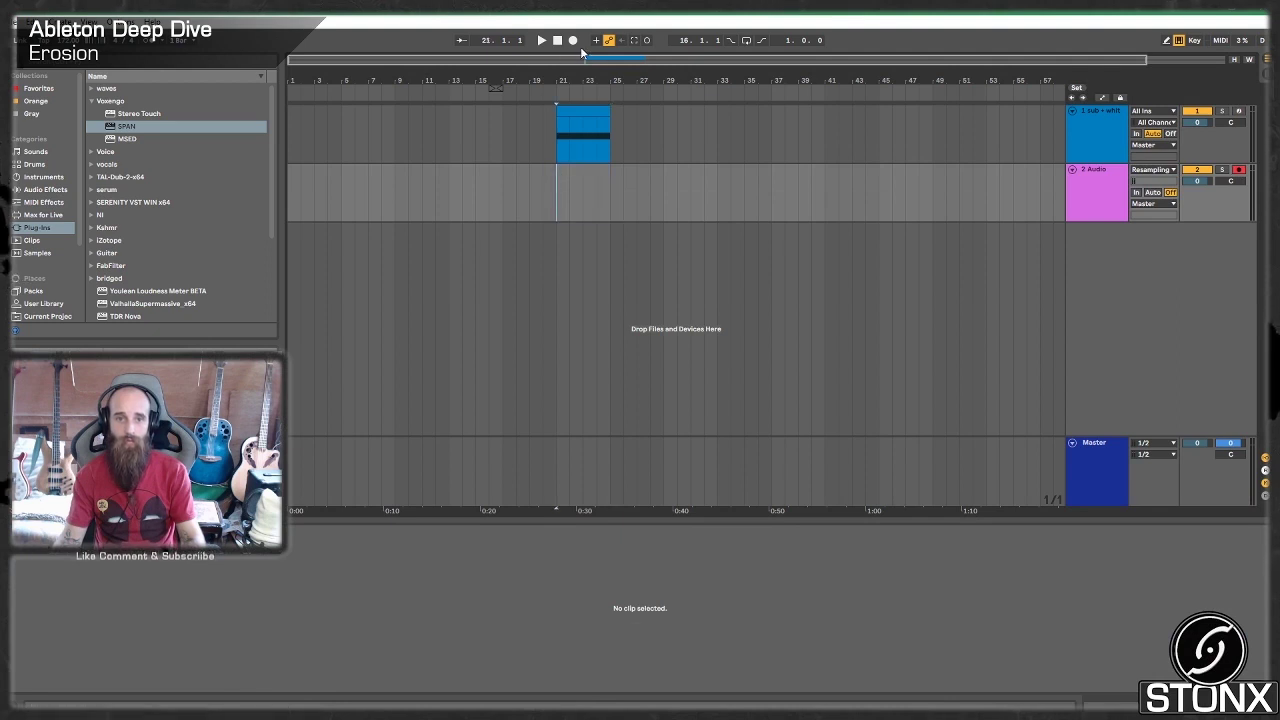
{"action": "left_click", "coordinate": [573, 40]}
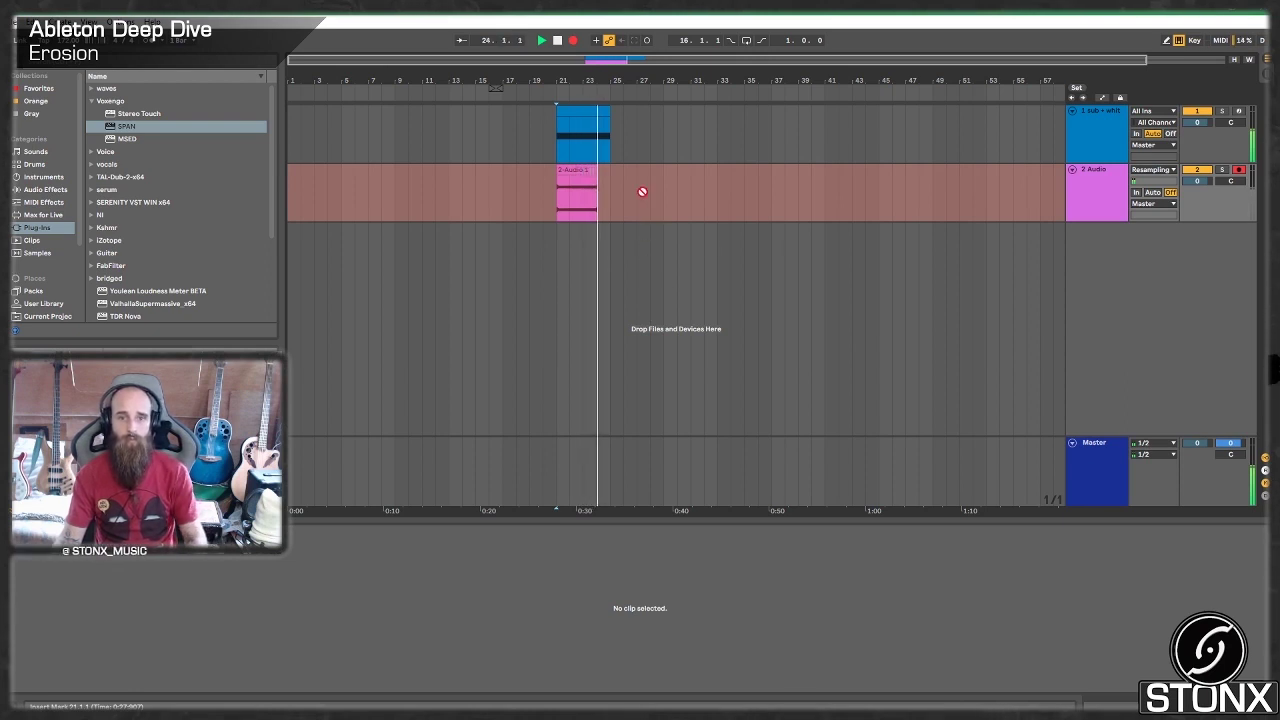
{"action": "left_click", "coordinate": [590, 172]}
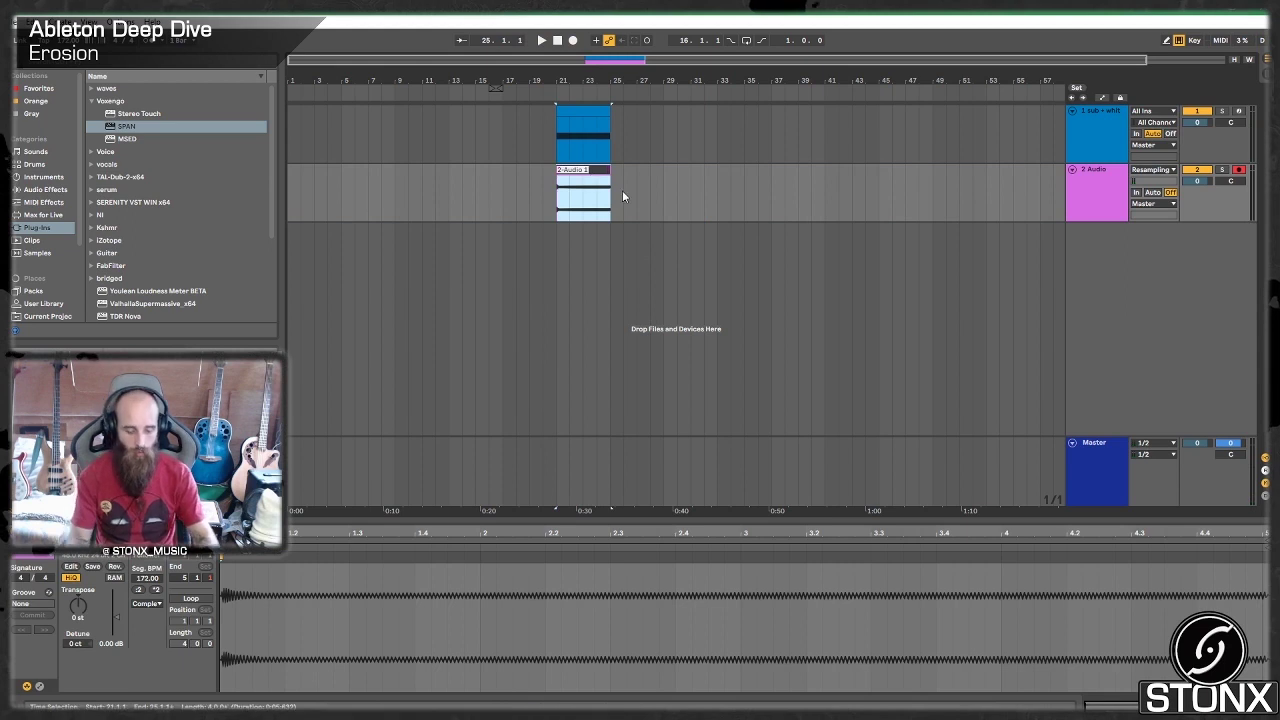
{"action": "type", "text": "G Sub"}
{"action": "key", "text": "Return"}
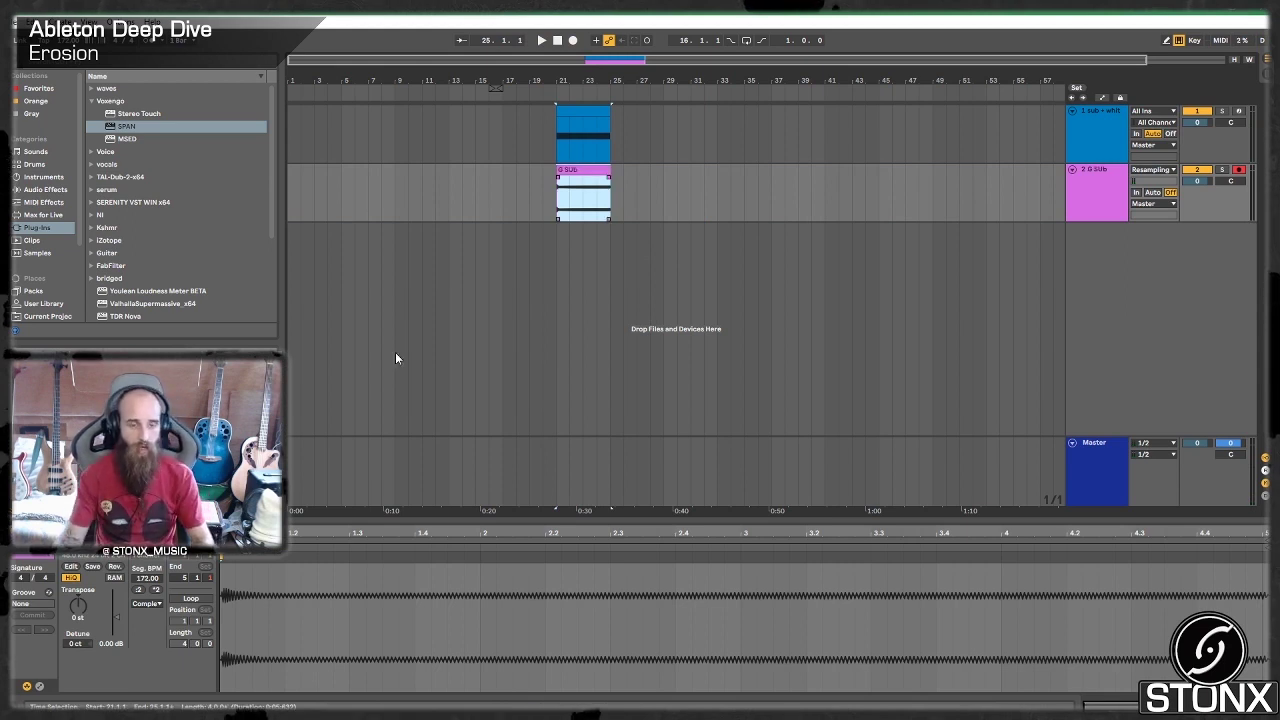
- Raise the recorded sub clip's gain to about 9.89 dB and consolidate the clip
{"action": "left_click", "coordinate": [121, 578]}
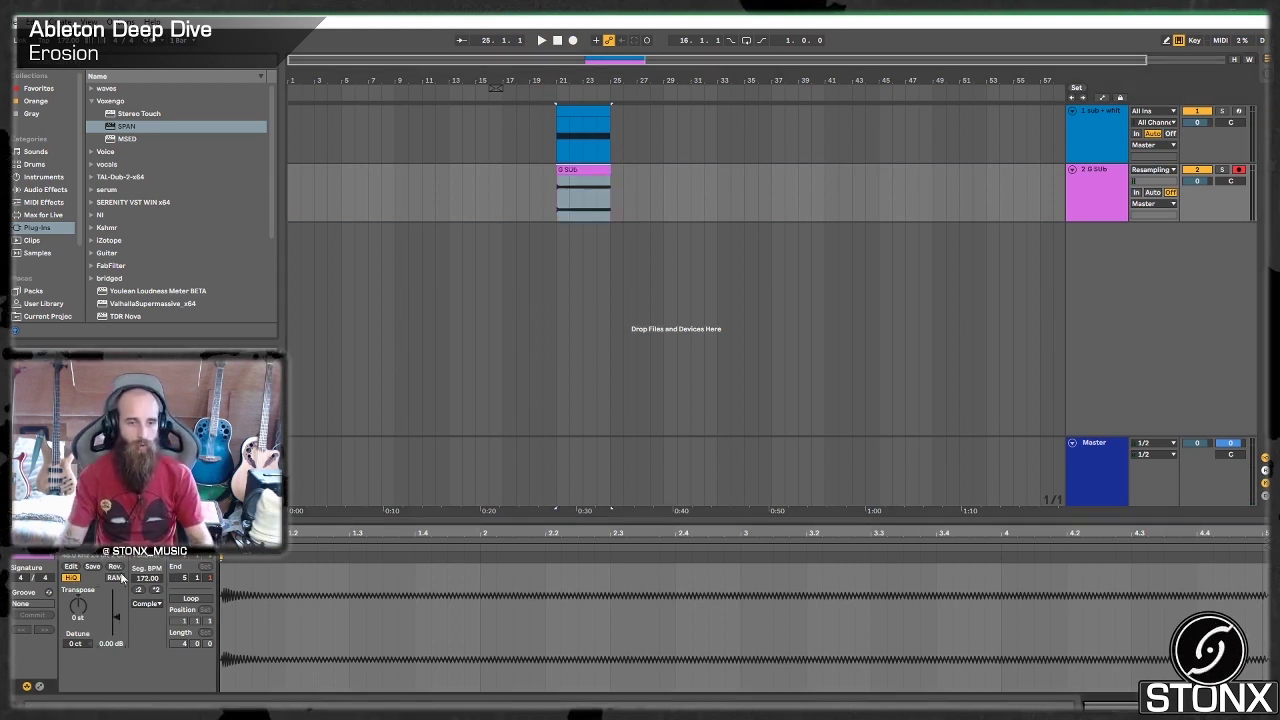
{"action": "left_click_drag", "start_coordinate": [121, 622], "coordinate": [120, 596]}
{"action": "left_click", "coordinate": [593, 168]}
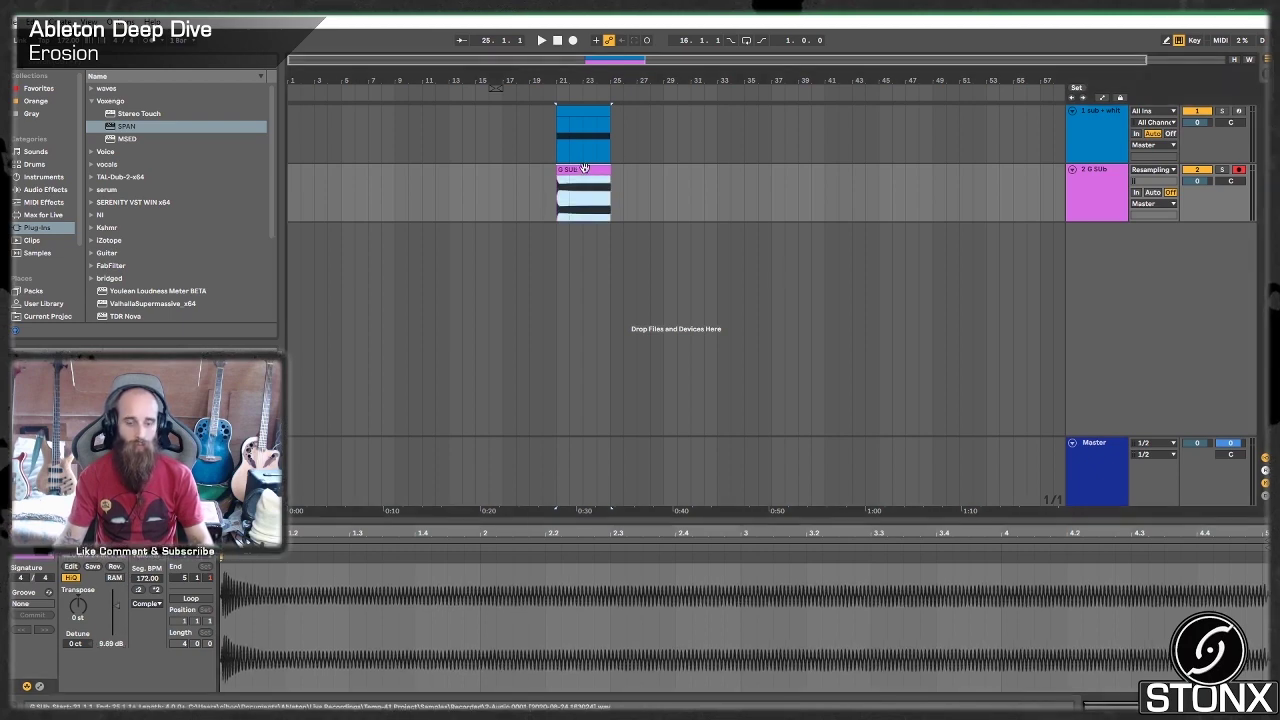
{"action": "key", "text": "ctrl+j"}
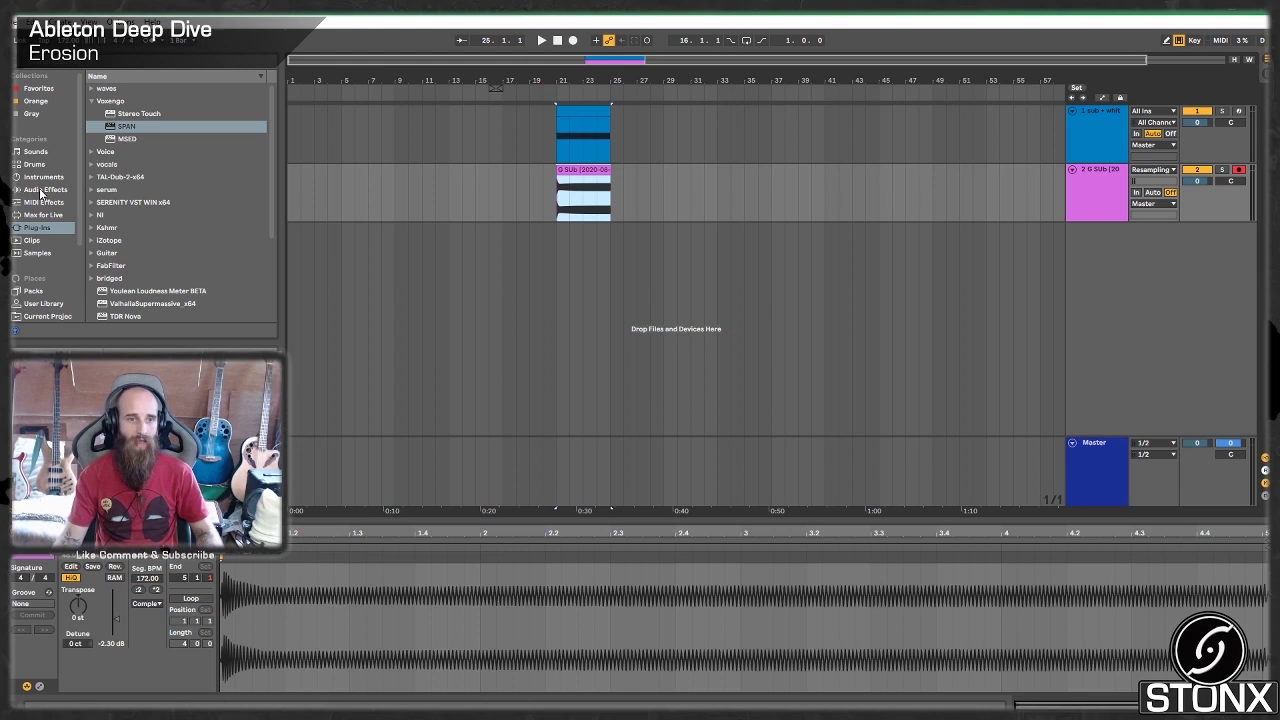
- Load the consolidated sub clip into a Sampler on a new MIDI track and set its root key to G1
{"action": "left_click", "coordinate": [40, 177]}
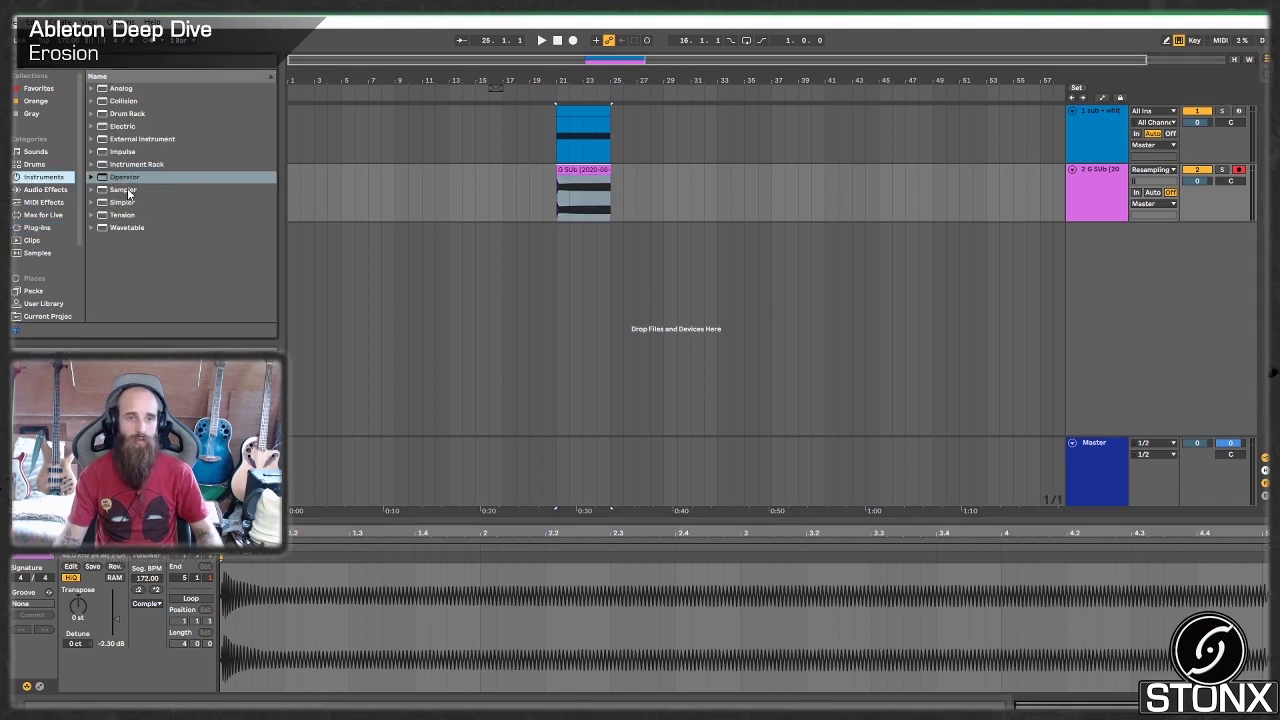
{"action": "left_click_drag", "start_coordinate": [128, 192], "coordinate": [291, 610]}
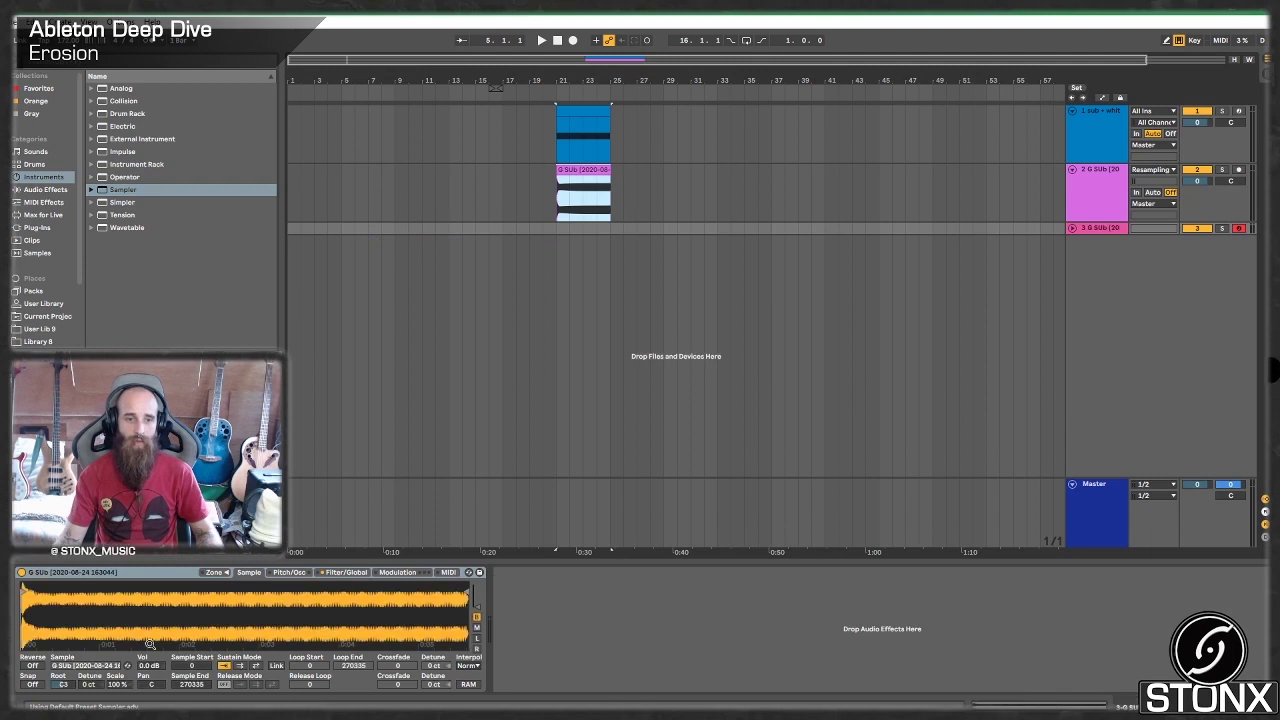
{"action": "left_click_drag", "start_coordinate": [88, 685], "coordinate": [88, 680]}
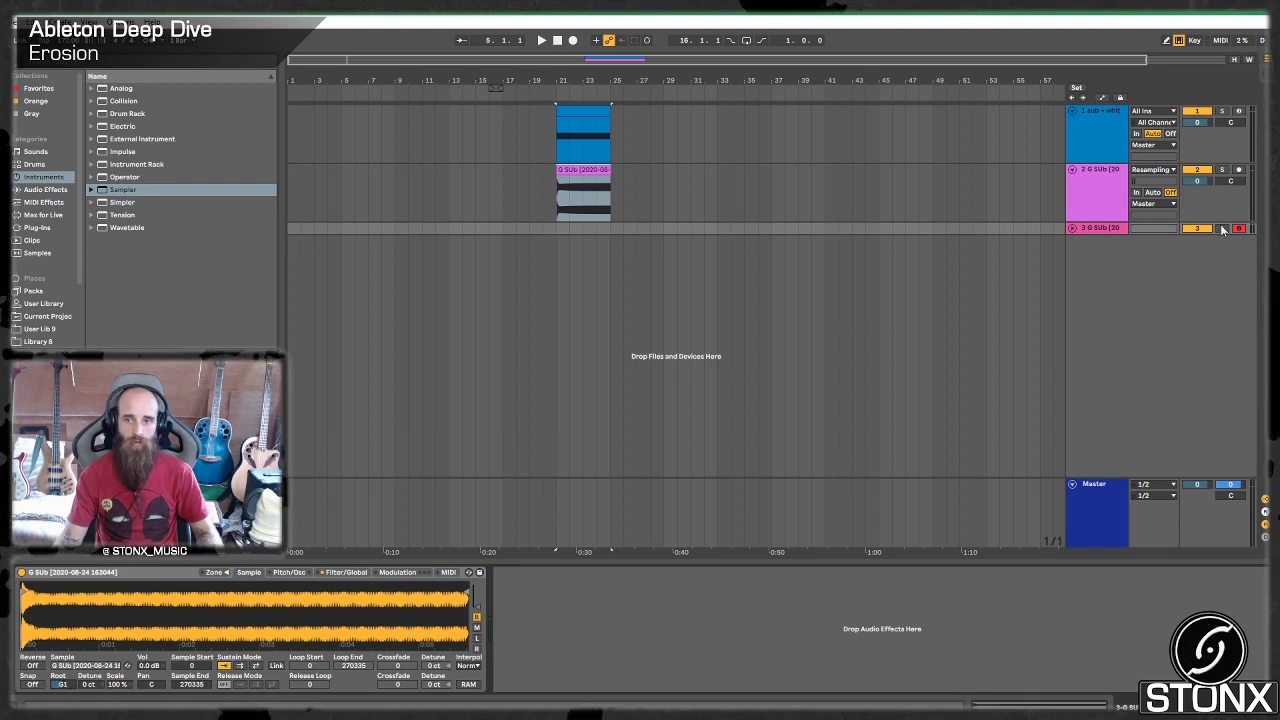
- Audition the Sampler track with played notes, and select the original sub track to show its Erosion device
{"action": "key", "text": "a"}
{"action": "key", "text": "a"}
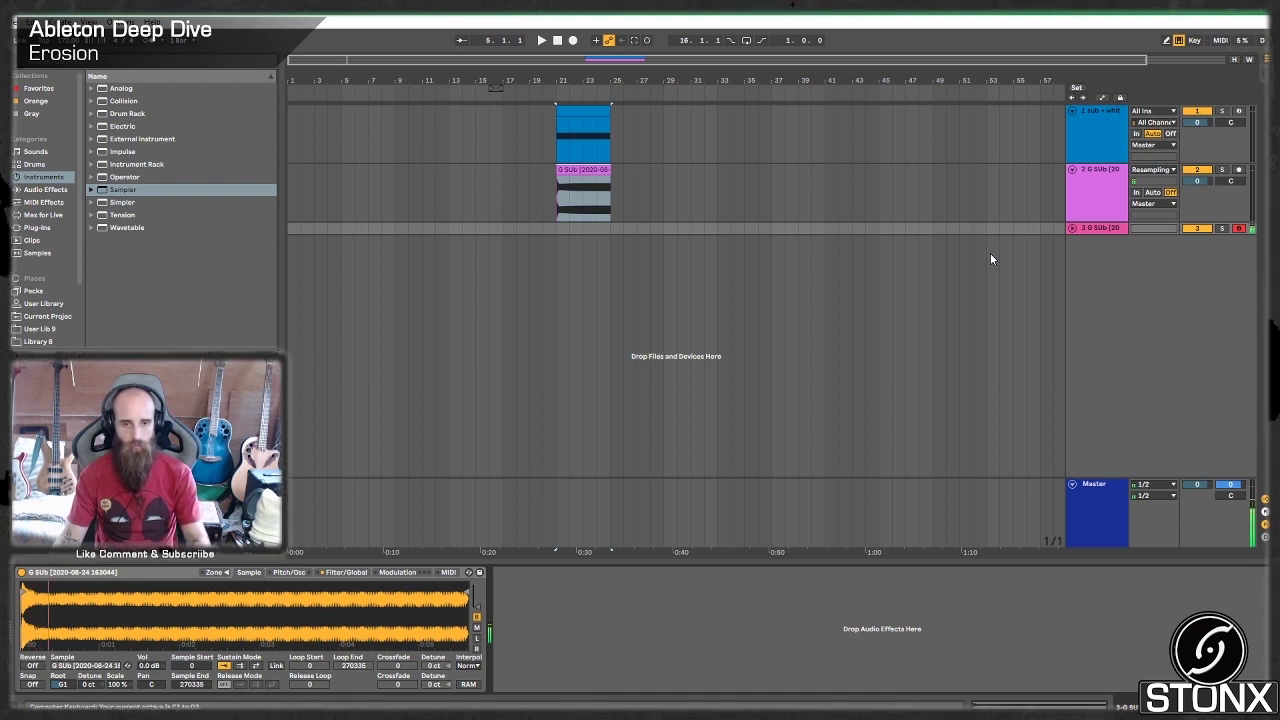
{"action": "left_click", "coordinate": [1103, 228]}
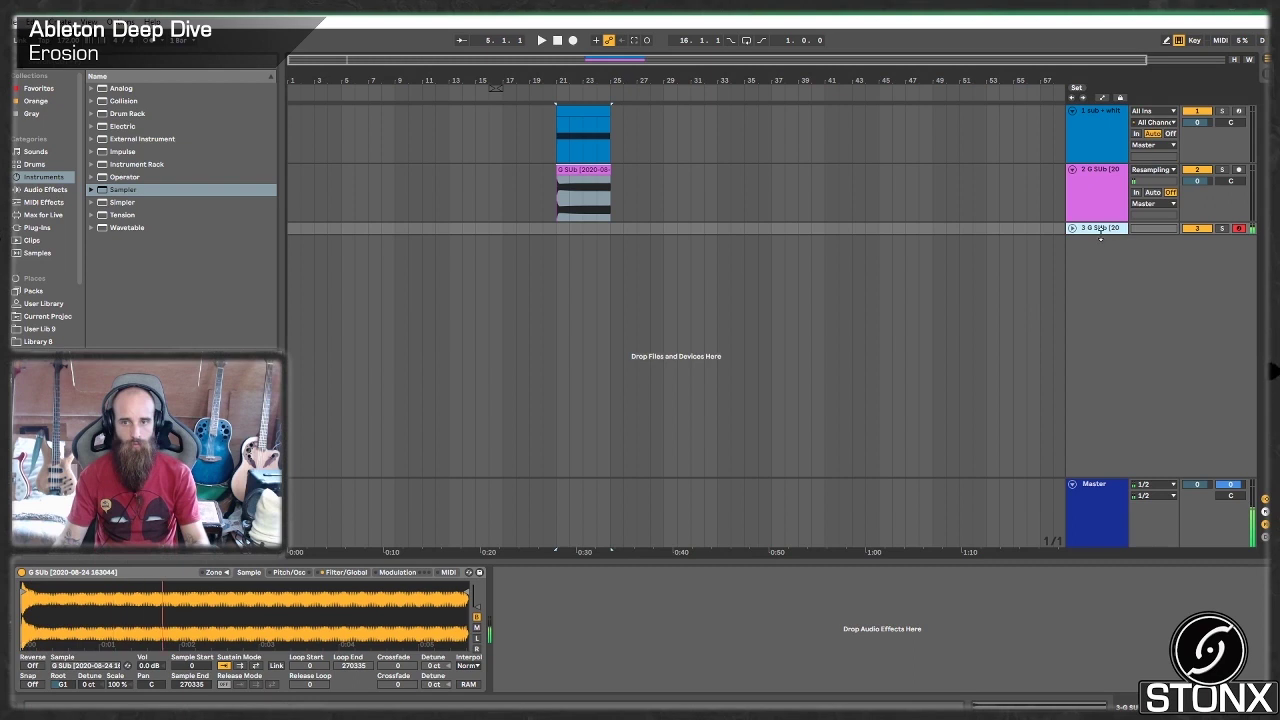
{"action": "left_click", "coordinate": [1097, 131]}
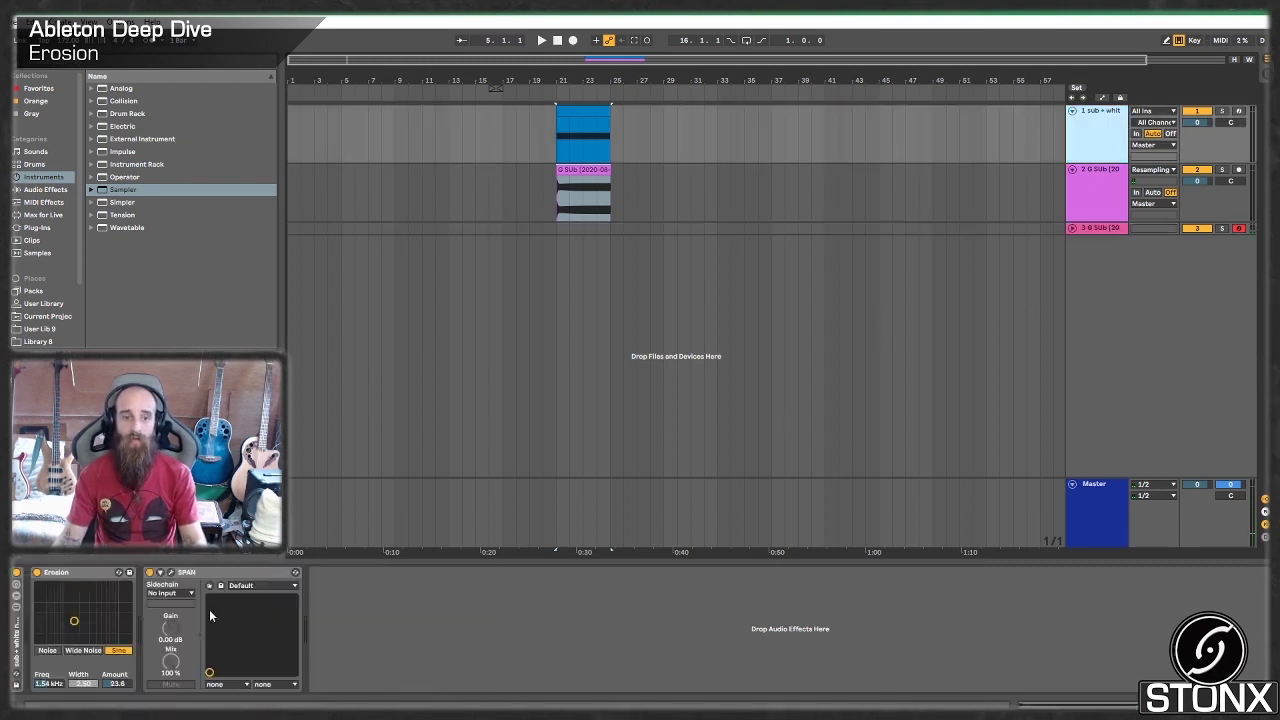
- Add SPAN after Sampler on the third track, examine the resampled sub's spectrum and close the analyzer window
{"action": "left_click", "coordinate": [1090, 224]}
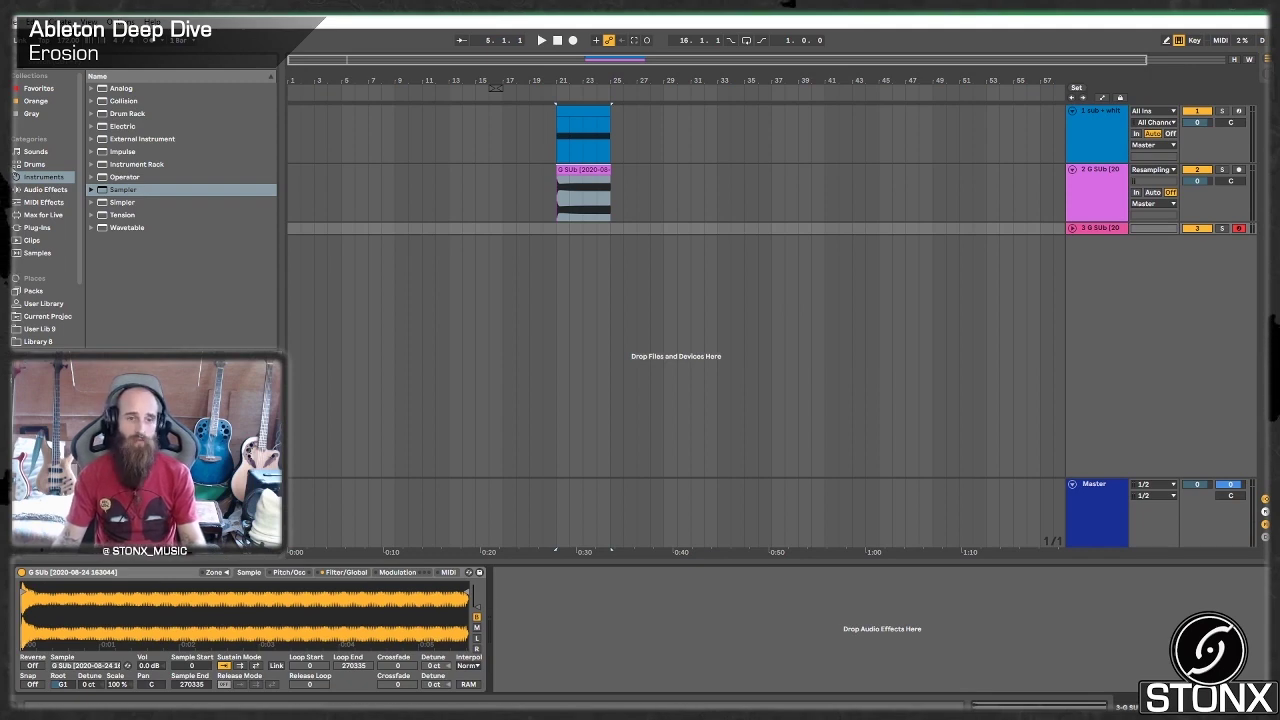
{"action": "left_click", "coordinate": [40, 227]}
{"action": "double_click", "coordinate": [125, 130]}
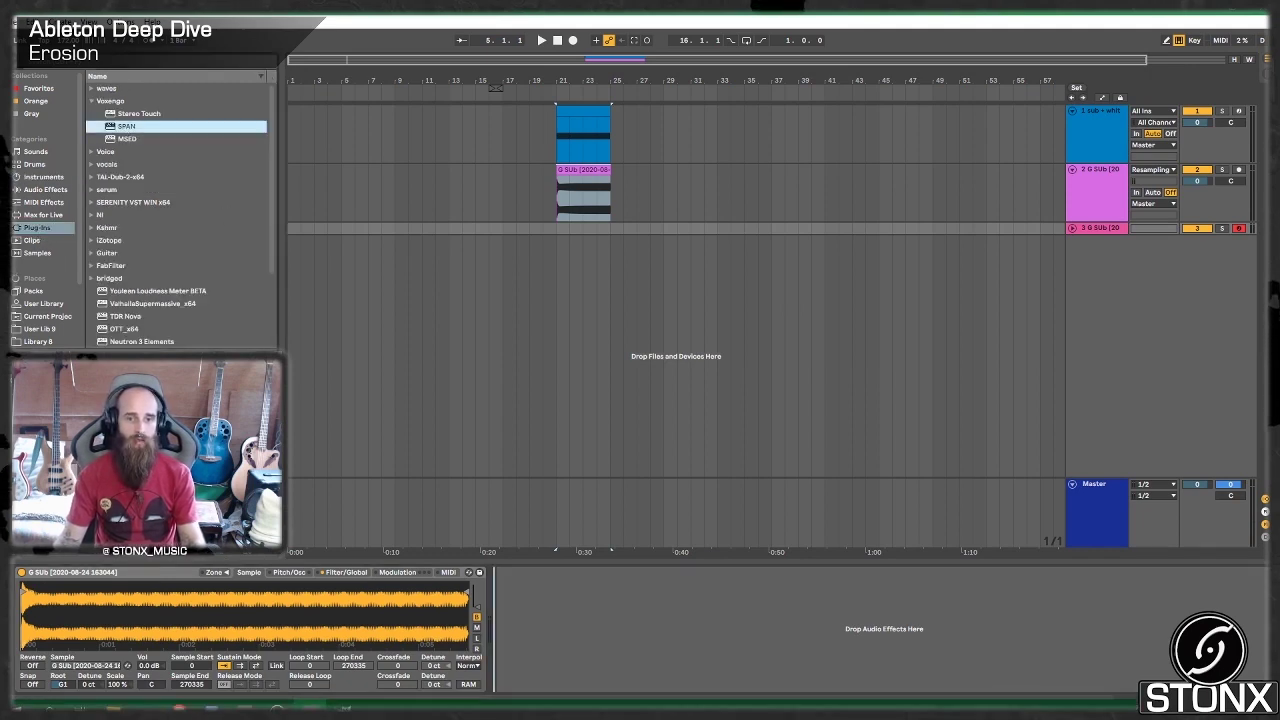
{"action": "left_click_drag", "start_coordinate": [597, 503], "coordinate": [1102, 527]}
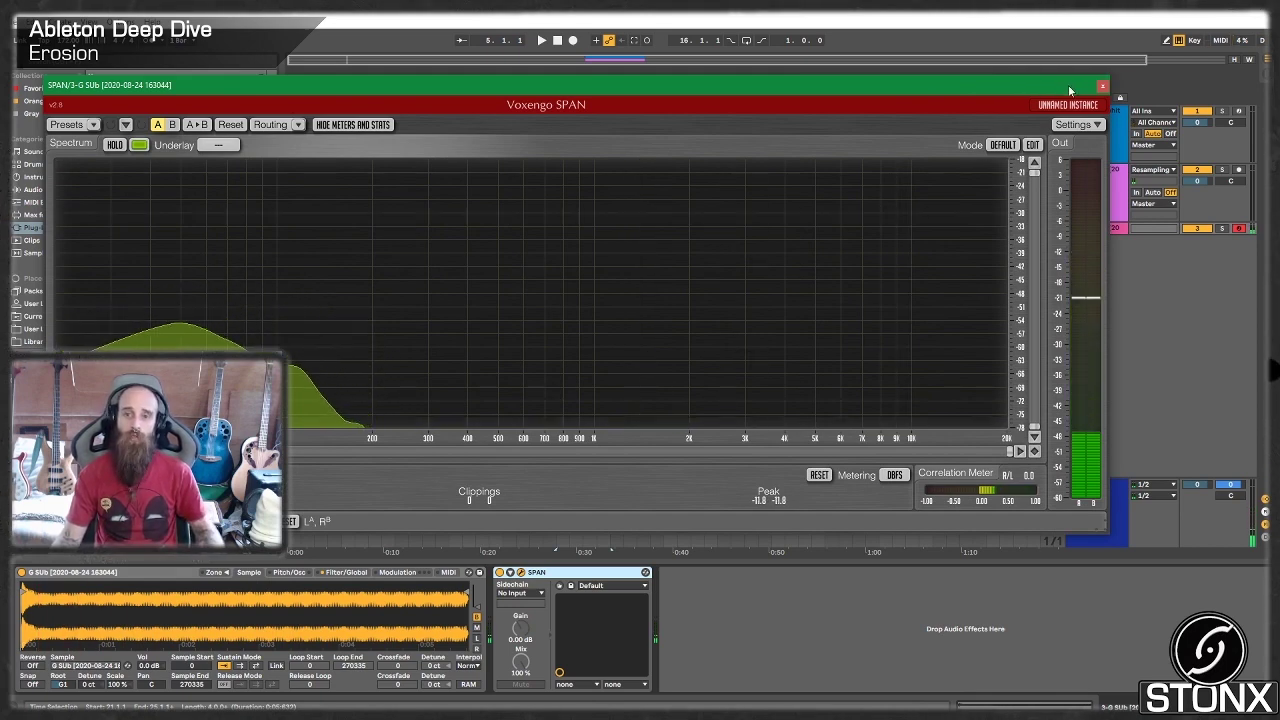
{"action": "left_click", "coordinate": [1104, 88]}
- Expand the sub track's rack and inspect the white noise chain and the devices leading up to Erosion
{"action": "left_click", "coordinate": [1119, 152]}
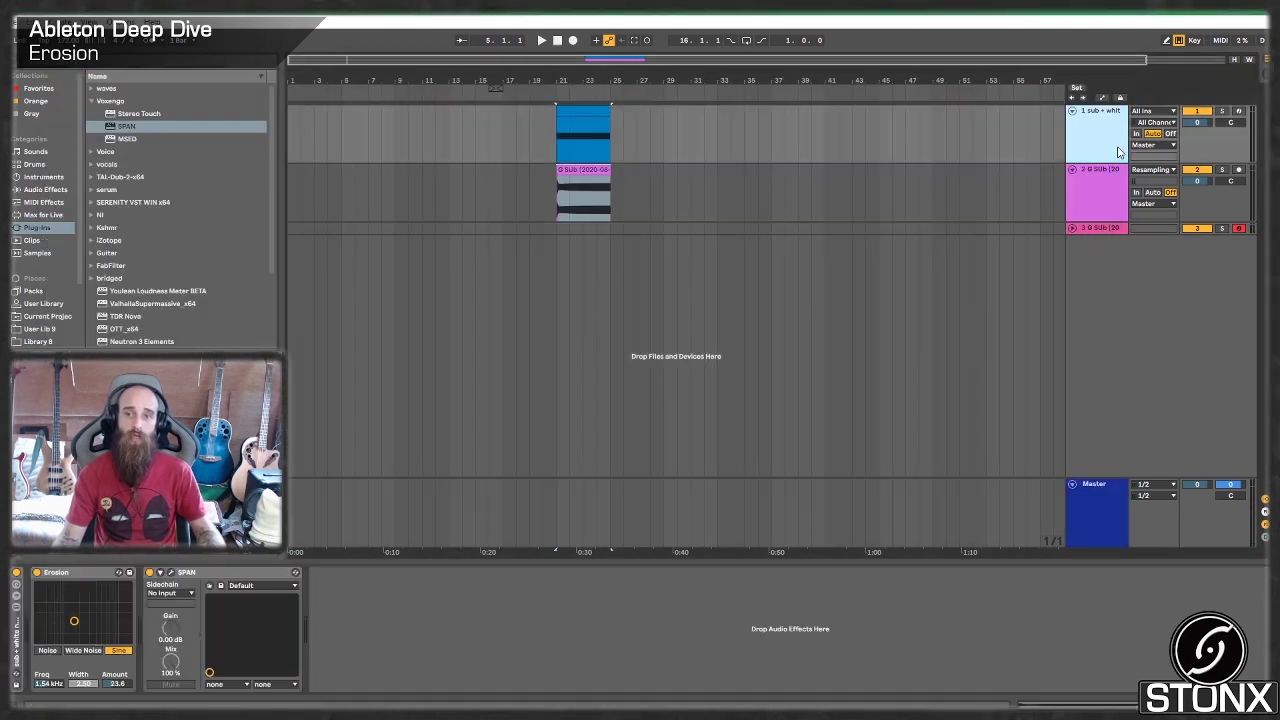
{"action": "left_click", "coordinate": [16, 657]}
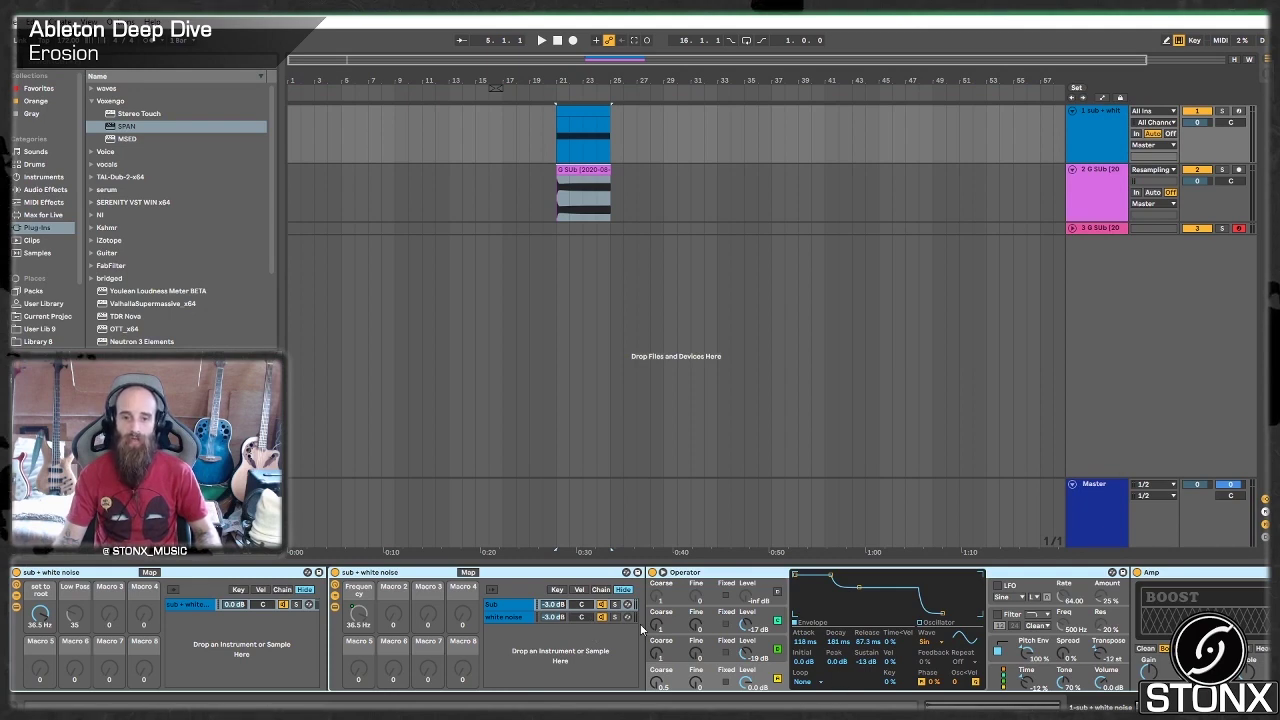
{"action": "left_click", "coordinate": [506, 618]}
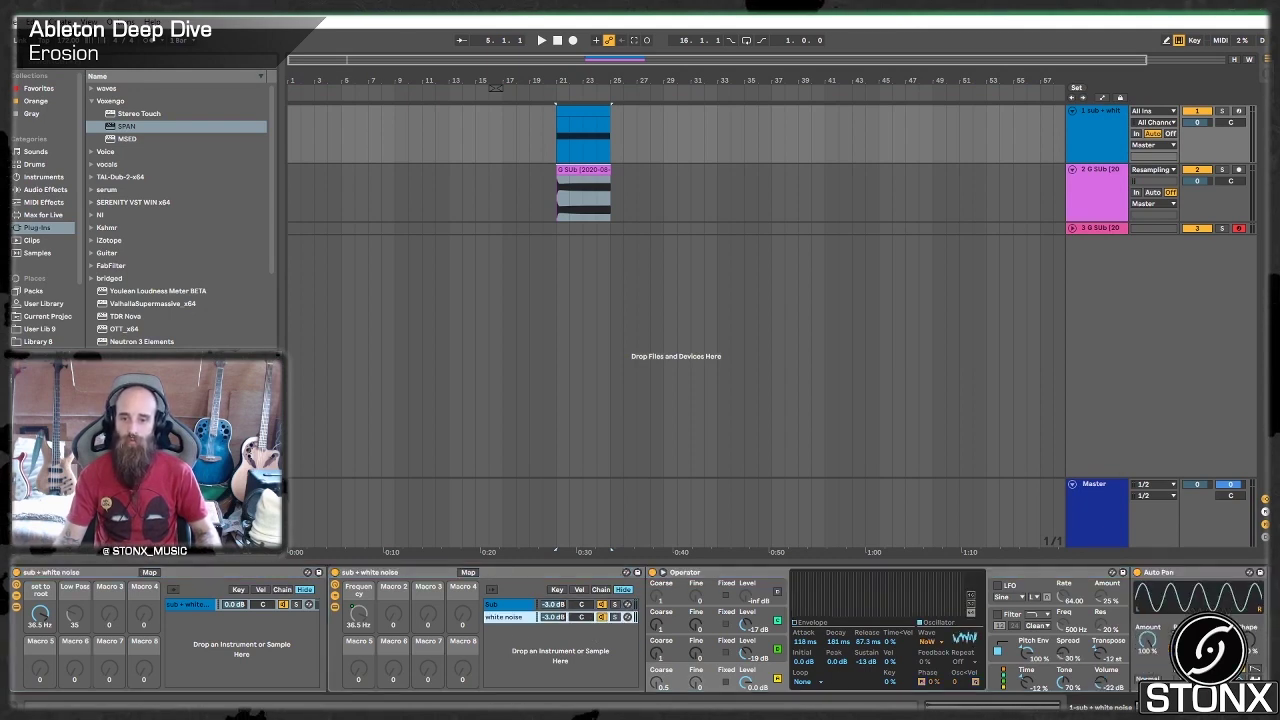
{"action": "scroll", "coordinate": [640, 630], "scroll_direction": "right", "scroll_amount": 10}
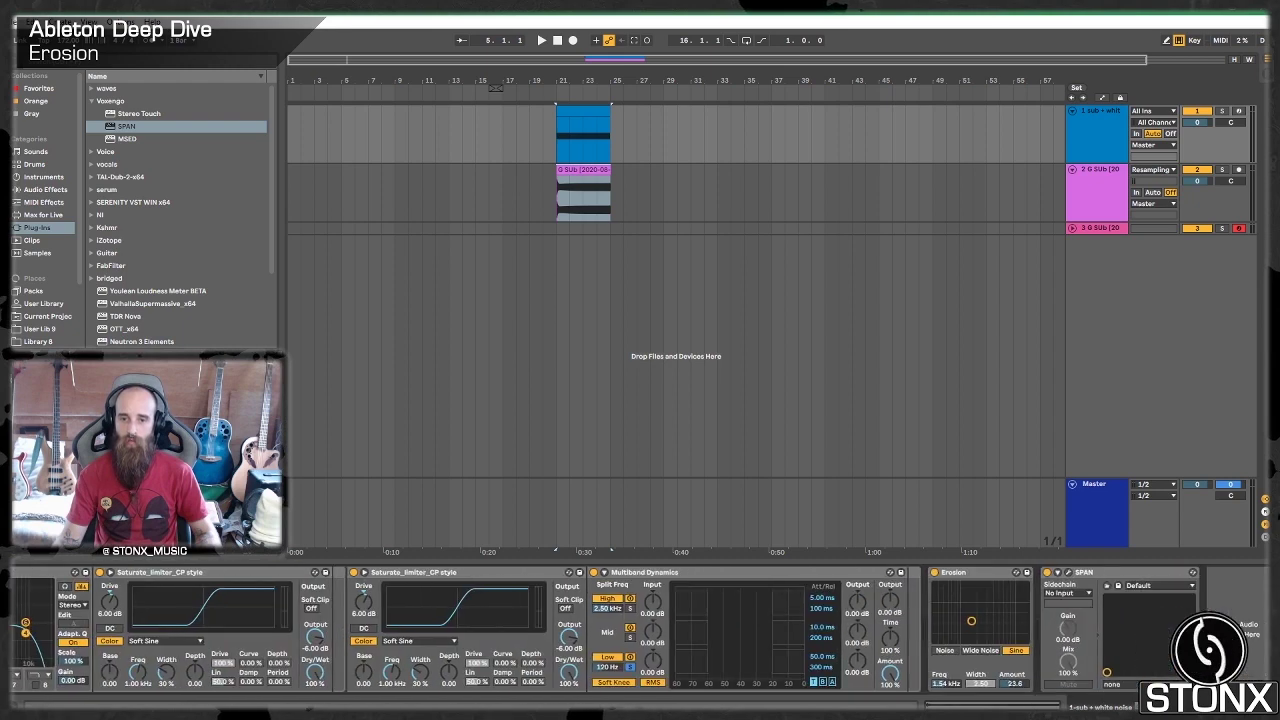
{"action": "scroll", "coordinate": [872, 675], "scroll_direction": "left", "scroll_amount": 5}
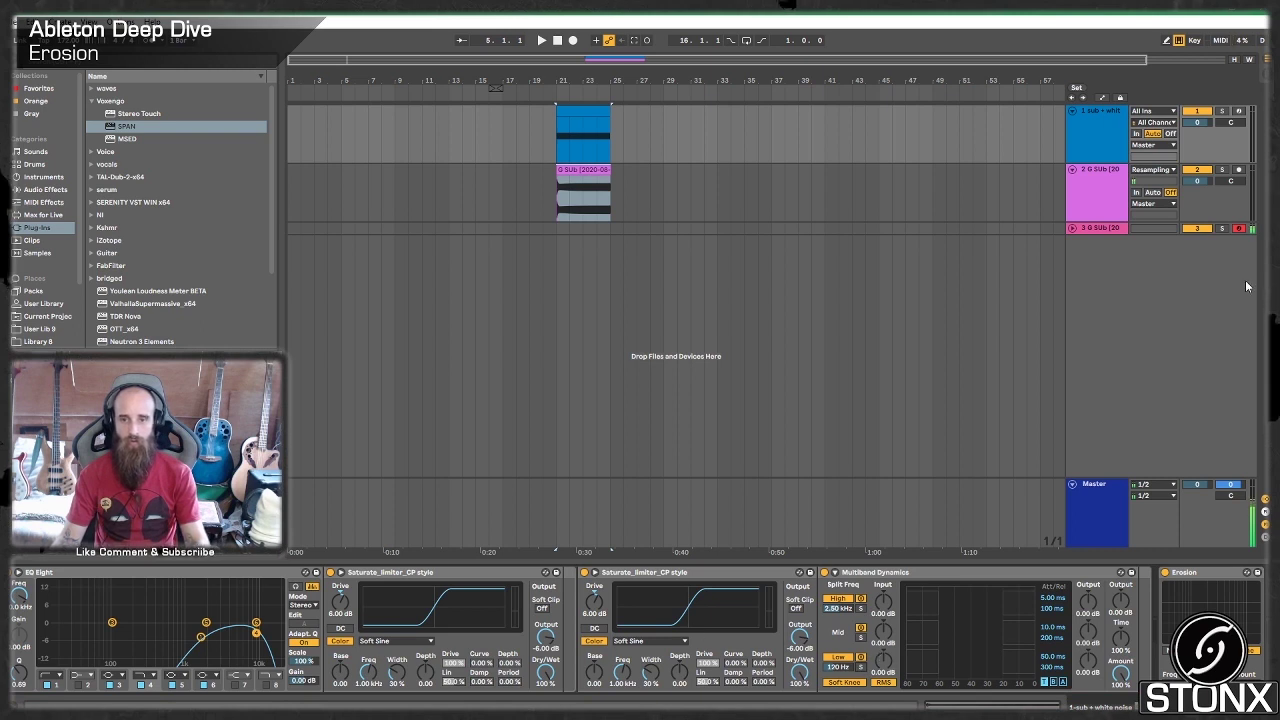
- Arm the sub track, solo the low band in Multiband Dynamics and play a note to hear it
{"action": "left_click", "coordinate": [1237, 111]}
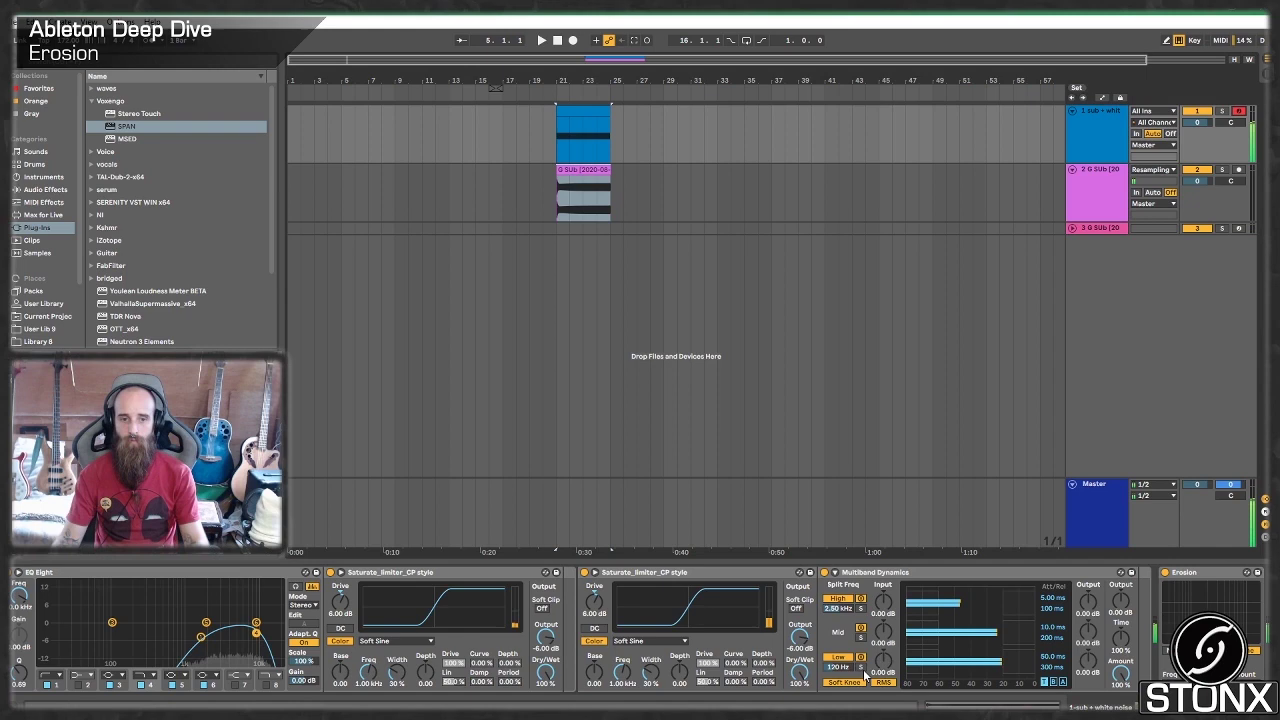
{"action": "left_click", "coordinate": [861, 667]}
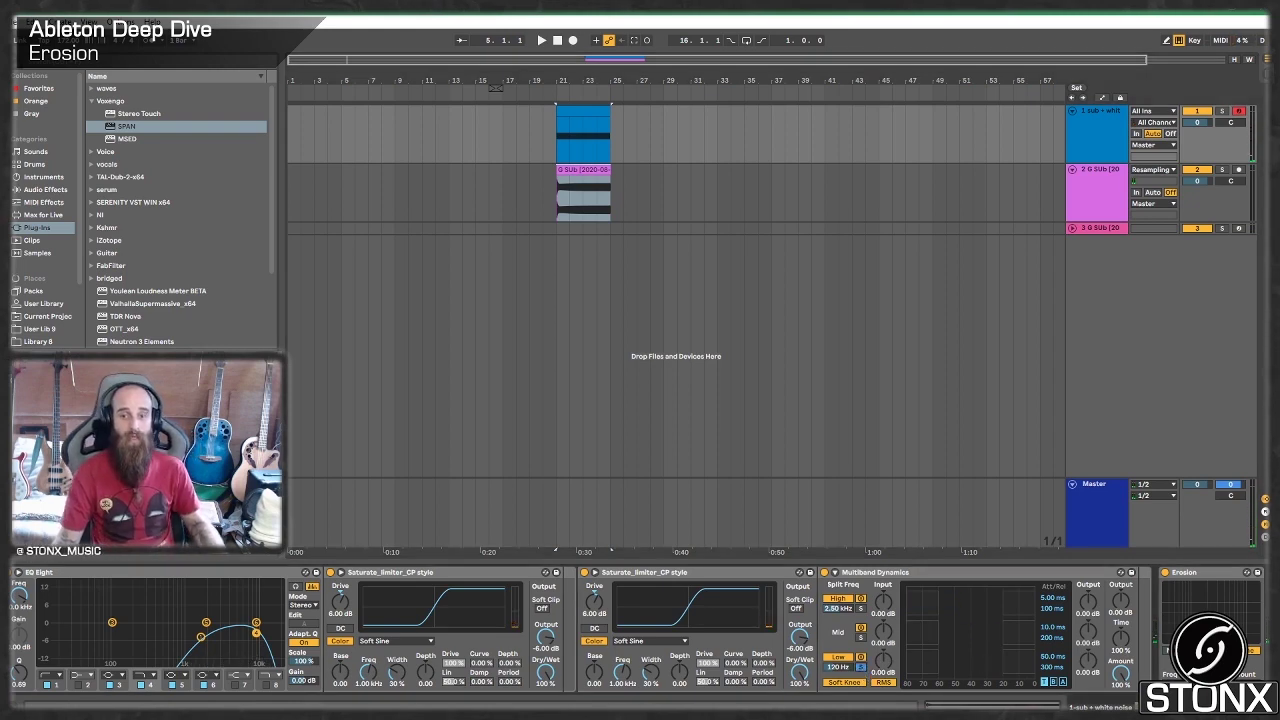
{"action": "key", "text": "Return"}
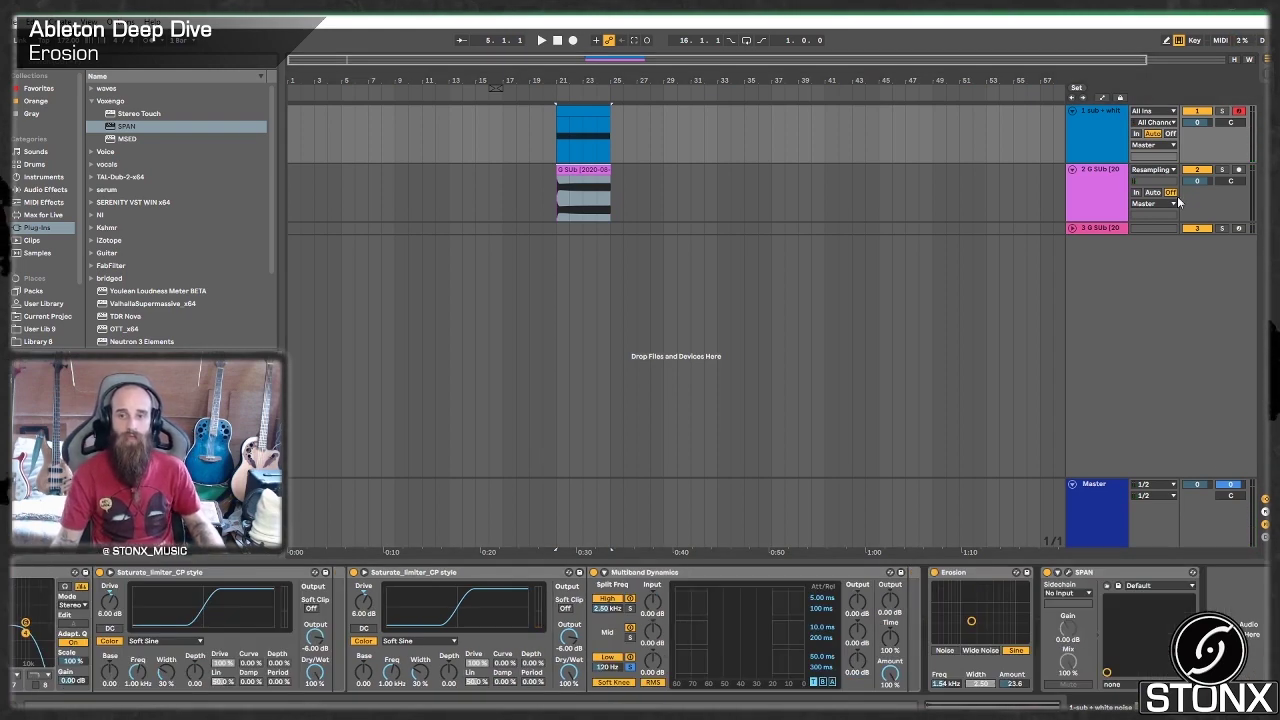
{"action": "key", "text": "g"}
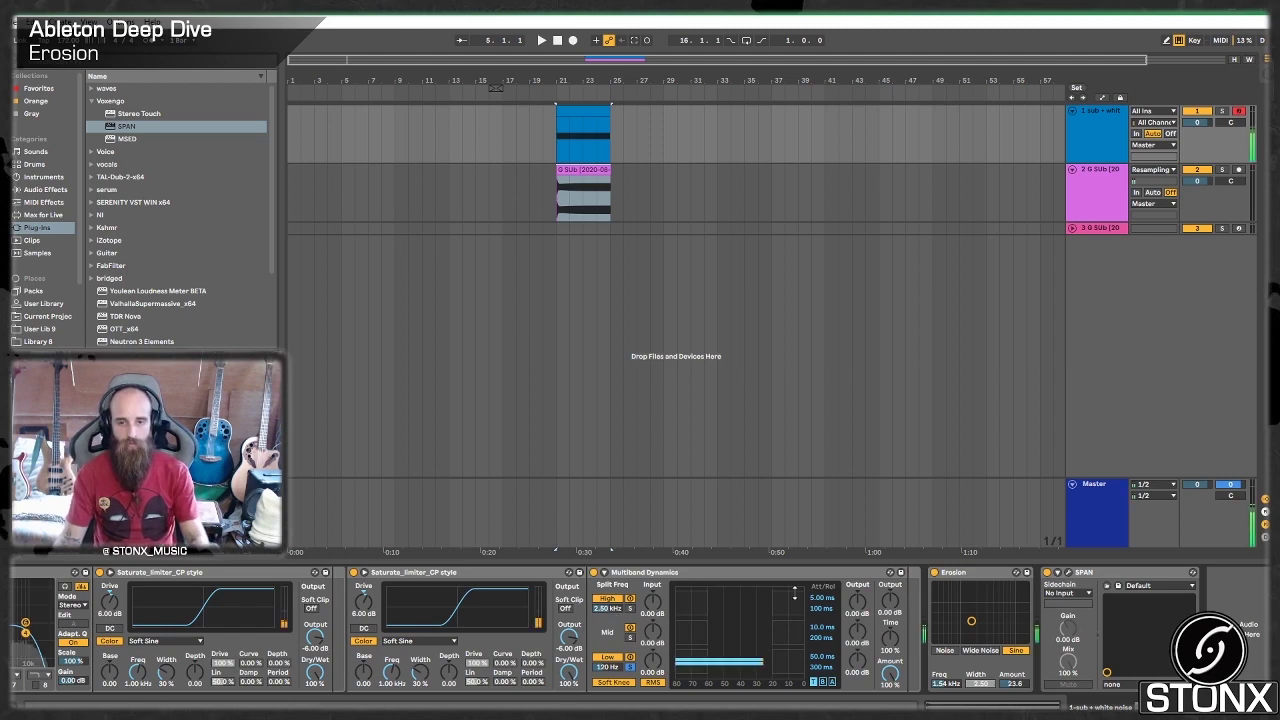
- Arm the Sampler track for playing in place of the sub track and select the resampled audio track
{"action": "left_click", "coordinate": [1076, 227]}
{"action": "left_click", "coordinate": [1238, 228]}
{"action": "left_click", "coordinate": [1096, 215]}
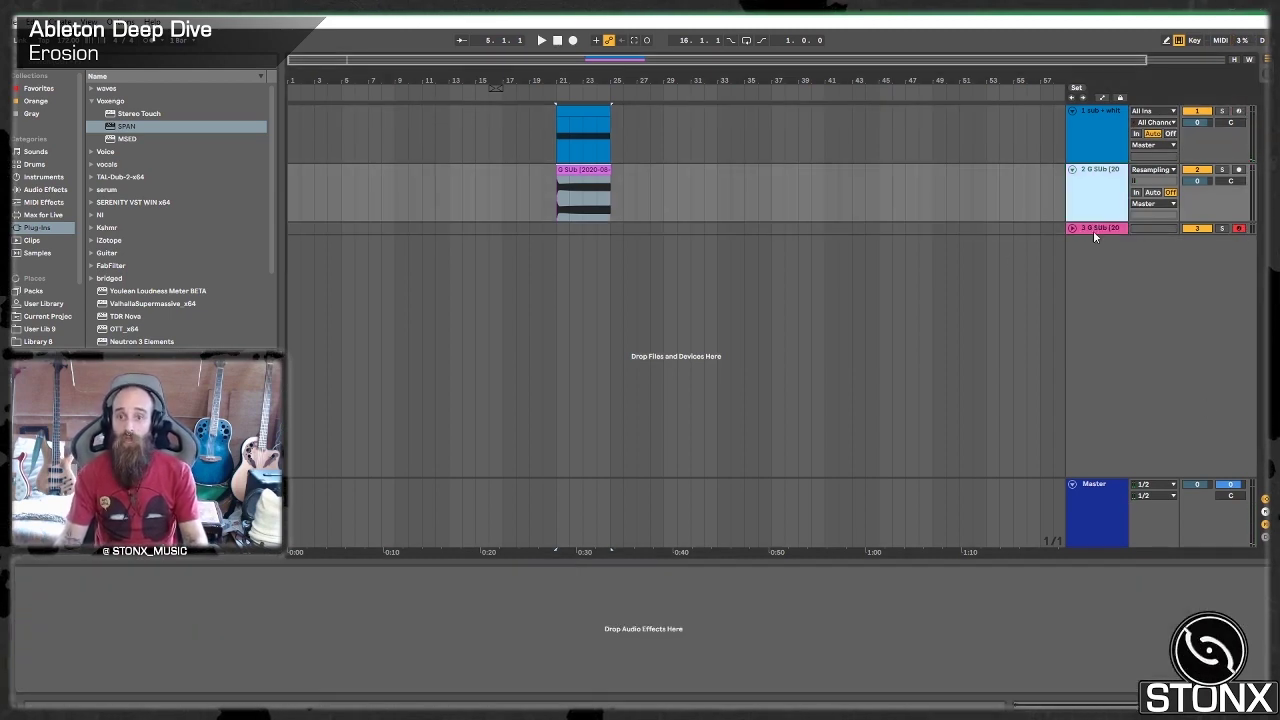
- Collapse the sub track's rack so that only Erosion and SPAN show, leaving the sub track selected
{"action": "left_click", "coordinate": [1085, 113]}
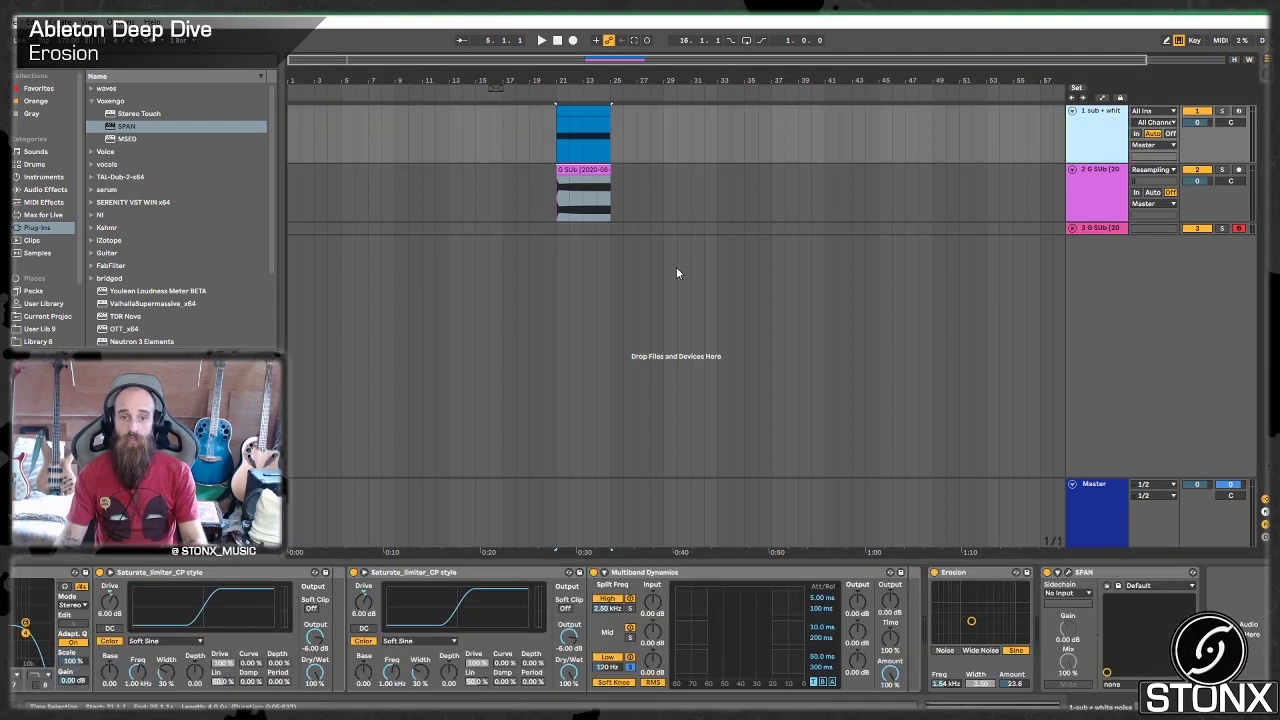
{"action": "left_click_drag", "start_coordinate": [1030, 704], "coordinate": [930, 704]}
{"action": "double_click", "coordinate": [62, 572]}
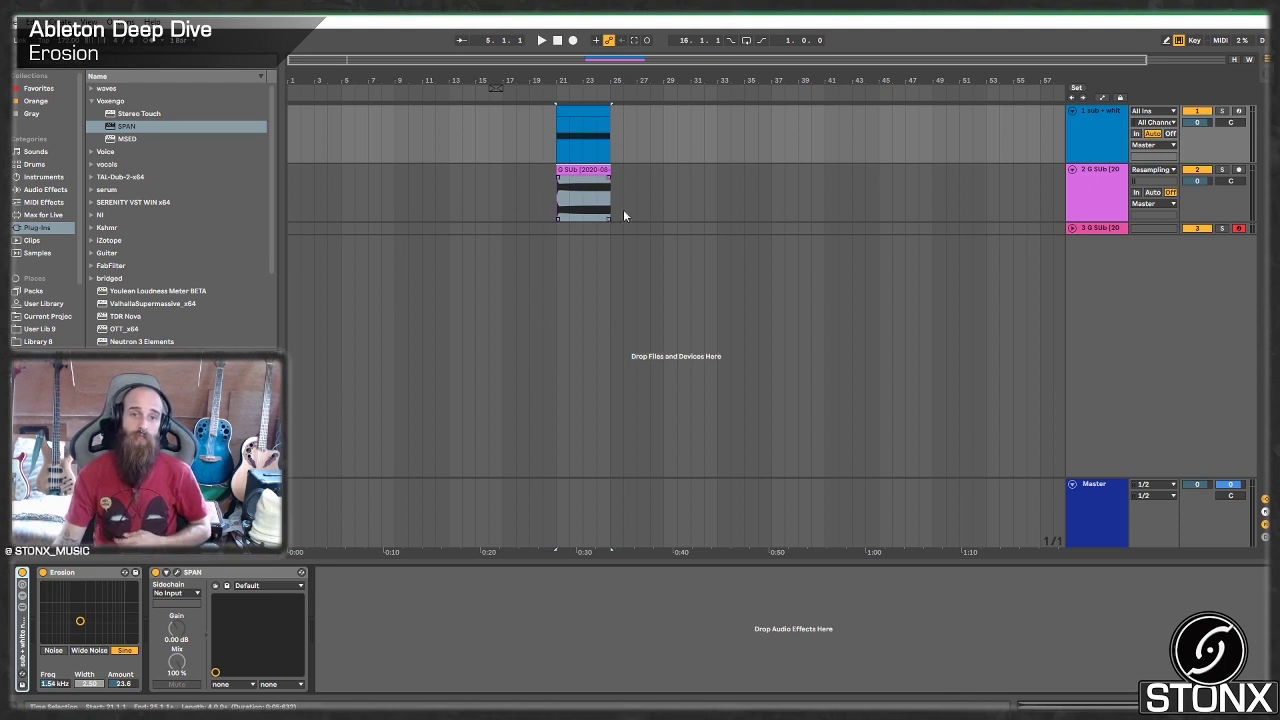
{"action": "left_click", "coordinate": [1088, 190]}
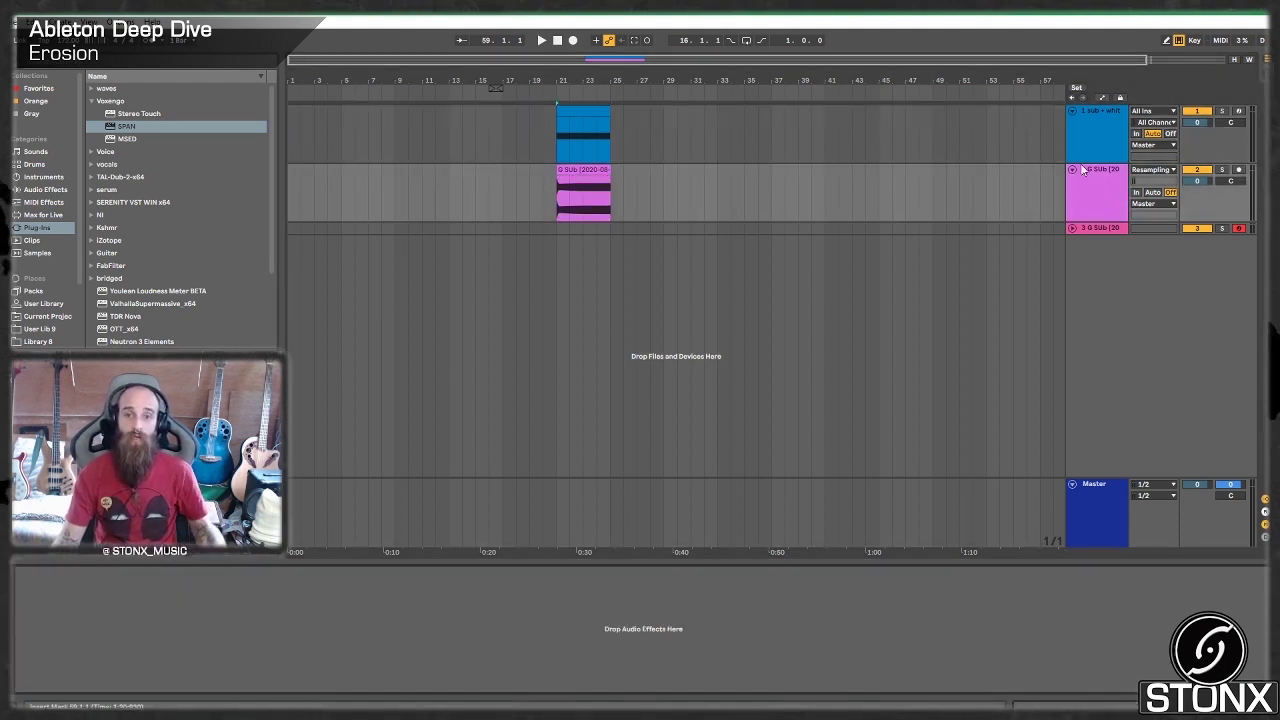
{"action": "left_click", "coordinate": [1112, 137]}
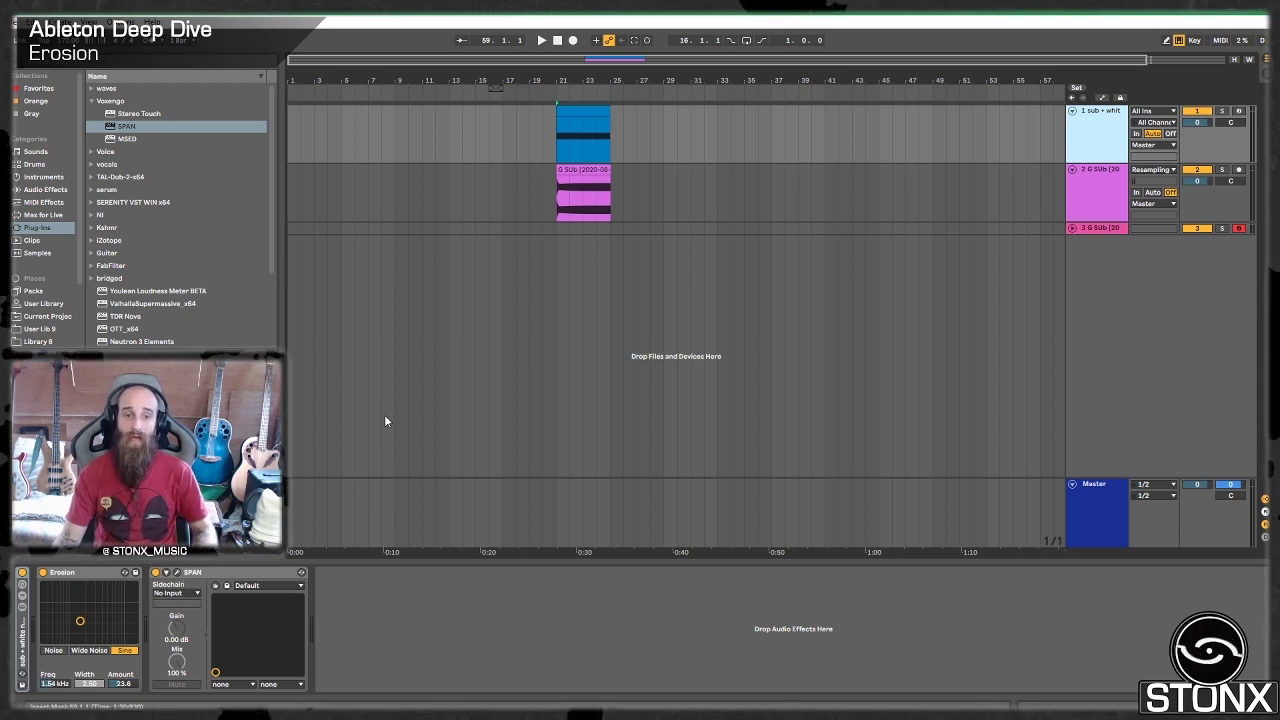
{"action": "left_click", "coordinate": [1104, 229]}
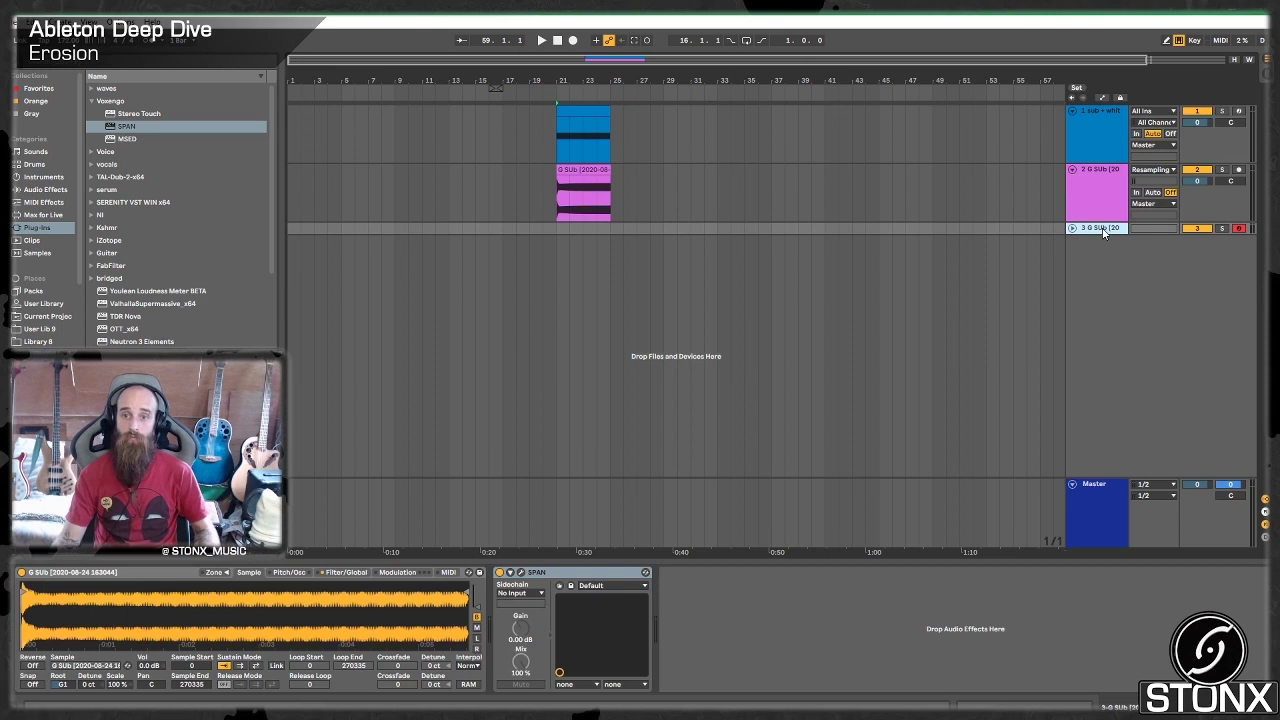
{"action": "left_click", "coordinate": [1122, 119]}
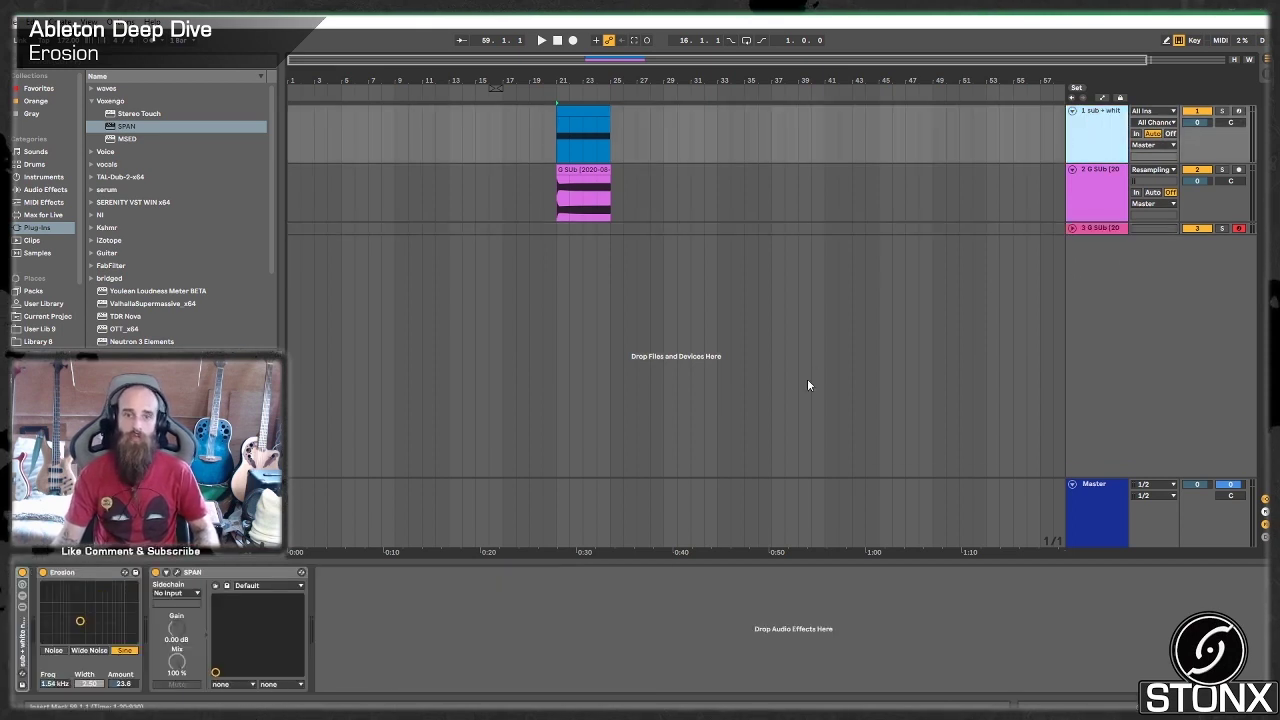
{"action": "left_click", "coordinate": [786, 398]}
{"action": "left_click", "coordinate": [1047, 188]}
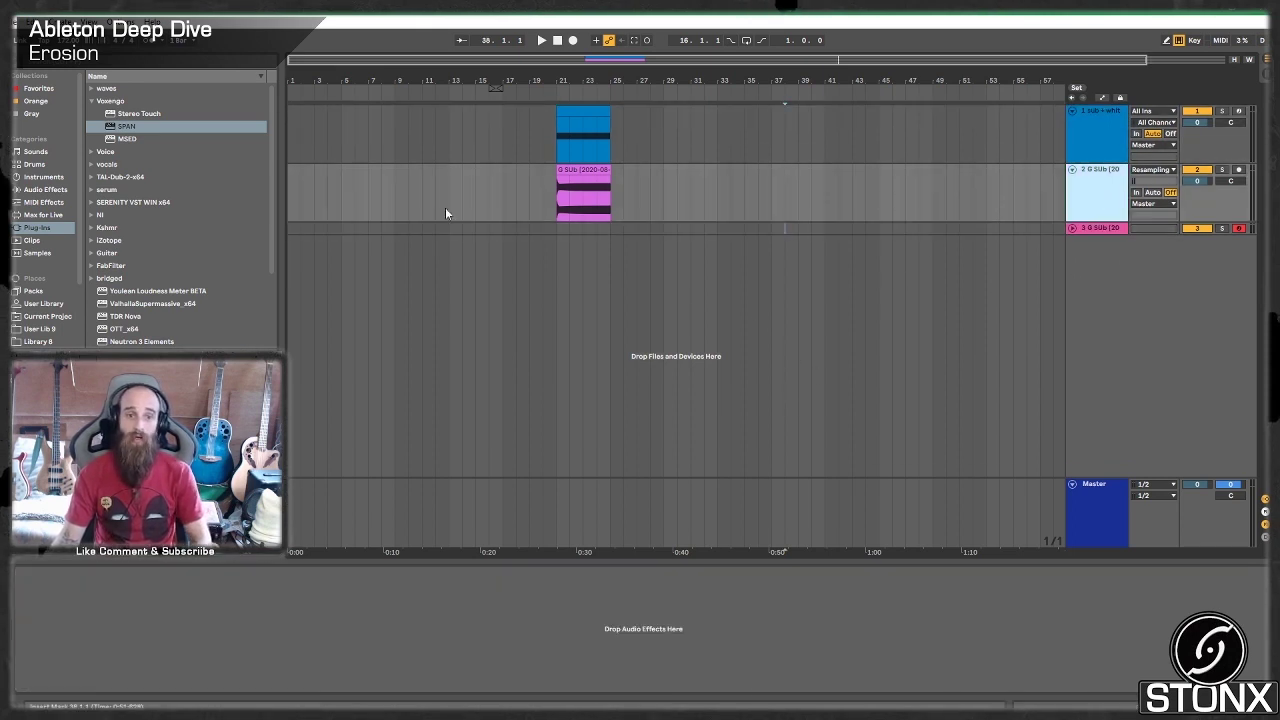
- Browse the #1 Oiboo Music folder to the 172_Funky_Shout_Break Project breaks inside the DnB Drums Vol1 loops
{"action": "scroll", "coordinate": [37, 319], "scroll_direction": "down", "scroll_amount": 2}
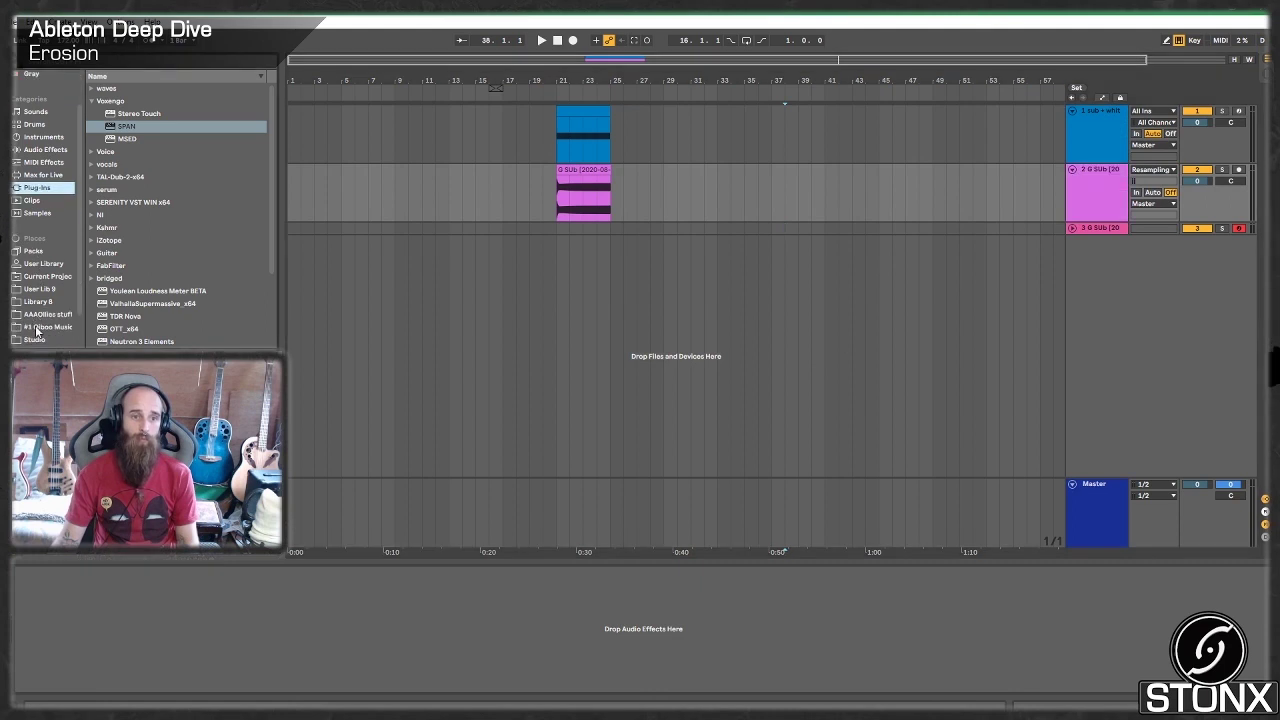
{"action": "left_click", "coordinate": [40, 327]}
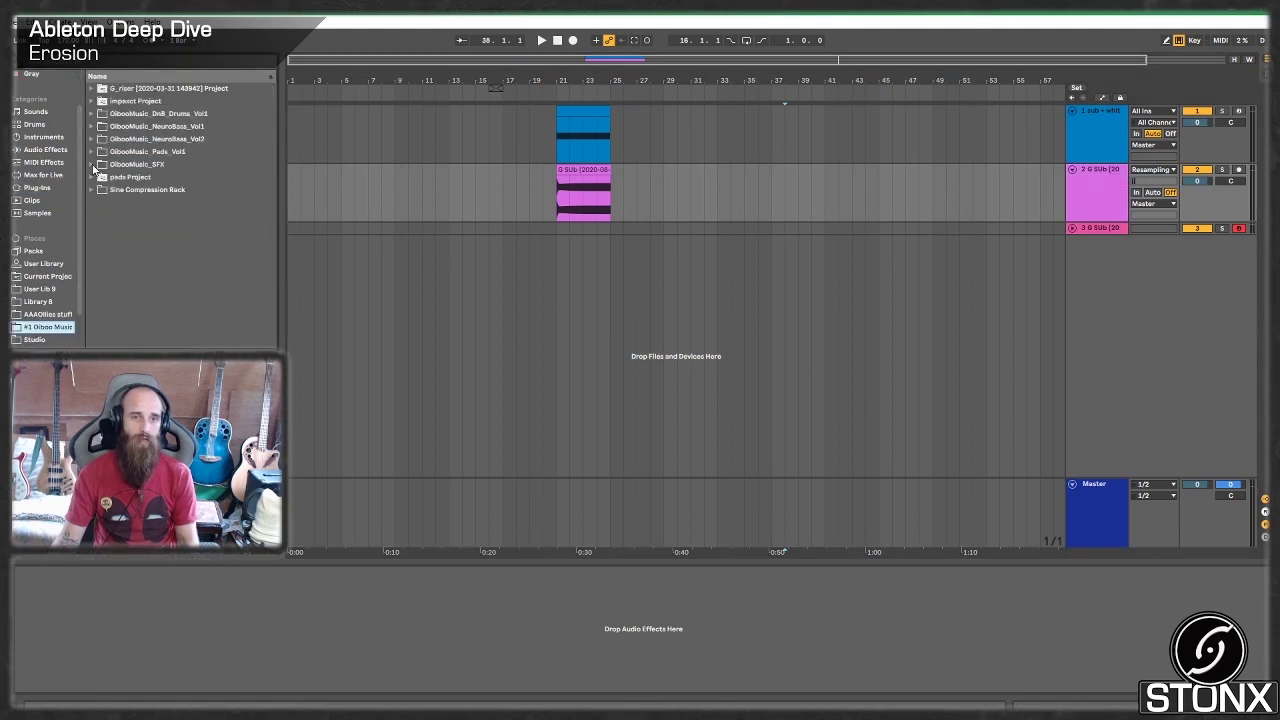
{"action": "left_click", "coordinate": [92, 165]}
{"action": "left_click", "coordinate": [92, 114]}
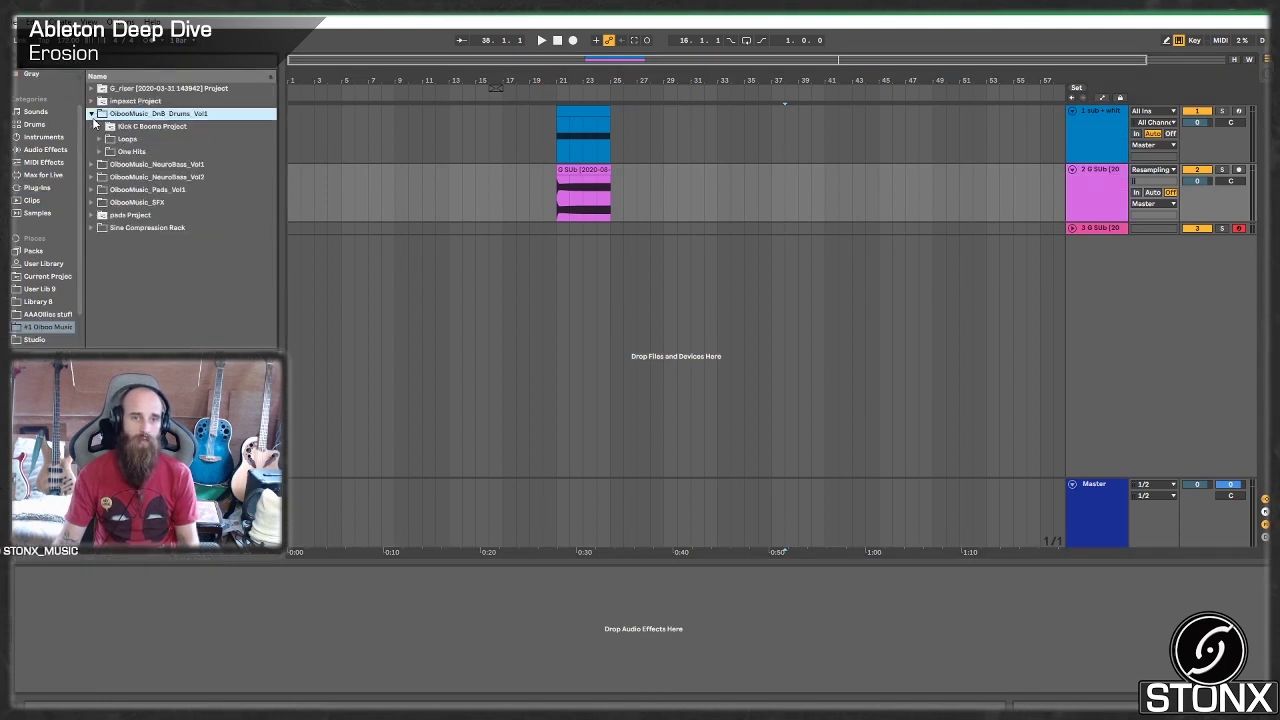
{"action": "left_click", "coordinate": [100, 139]}
{"action": "left_click", "coordinate": [106, 151]}
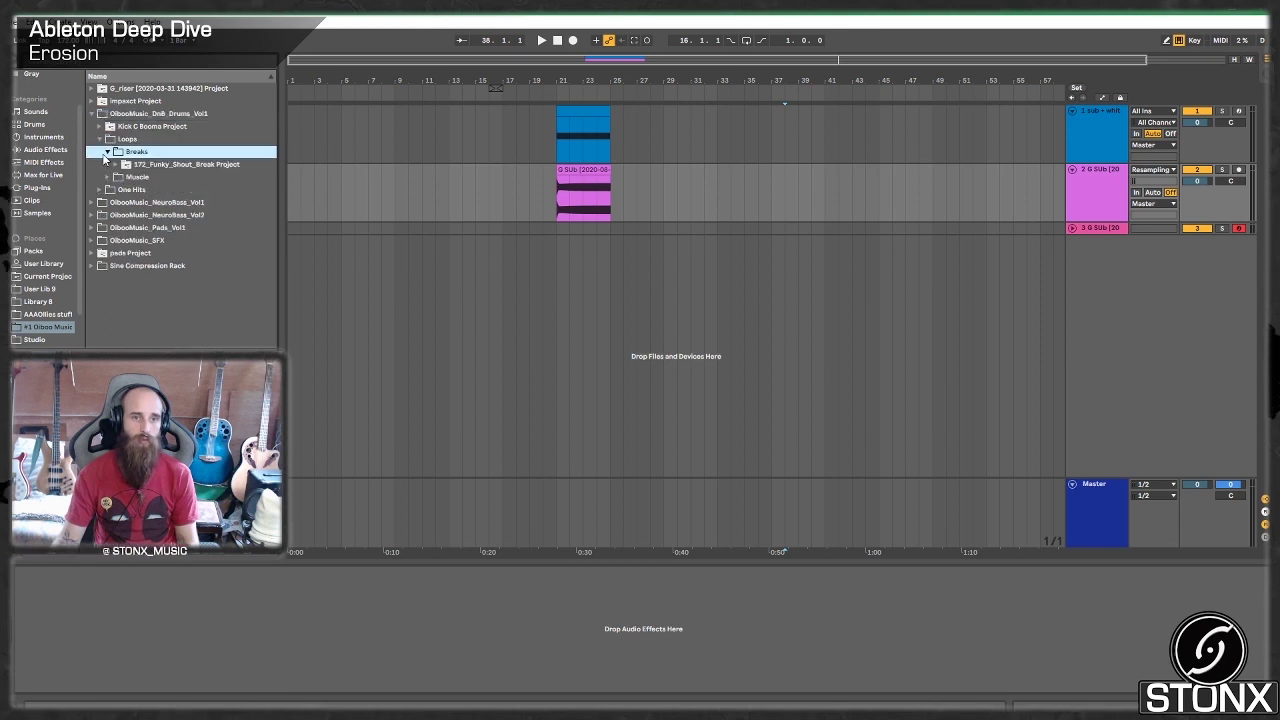
{"action": "left_click", "coordinate": [115, 164]}
{"action": "left_click", "coordinate": [182, 241]}
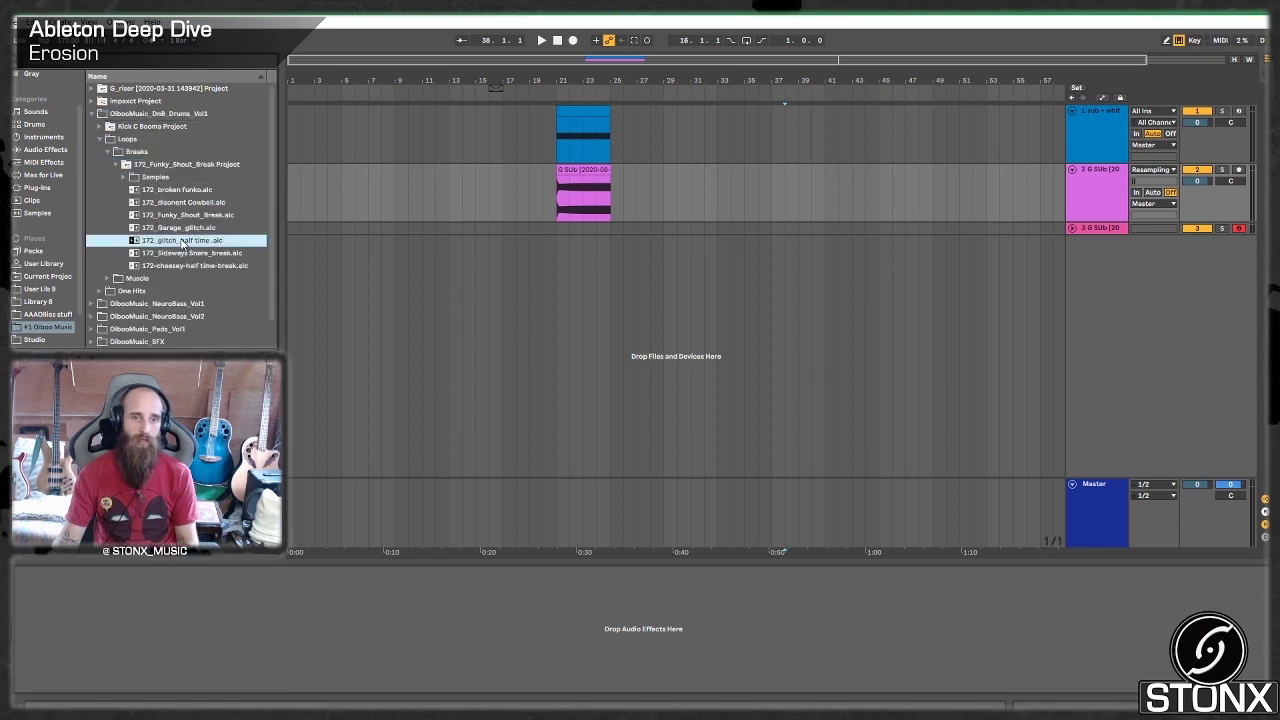
- Loop a drum break on a new audio track at bar 29, replacing 172_Sideways Snare_break with 172-cheesey-half time-break after auditioning it
{"action": "left_click_drag", "start_coordinate": [188, 257], "coordinate": [664, 245]}
{"action": "key", "text": "ctrl+l"}
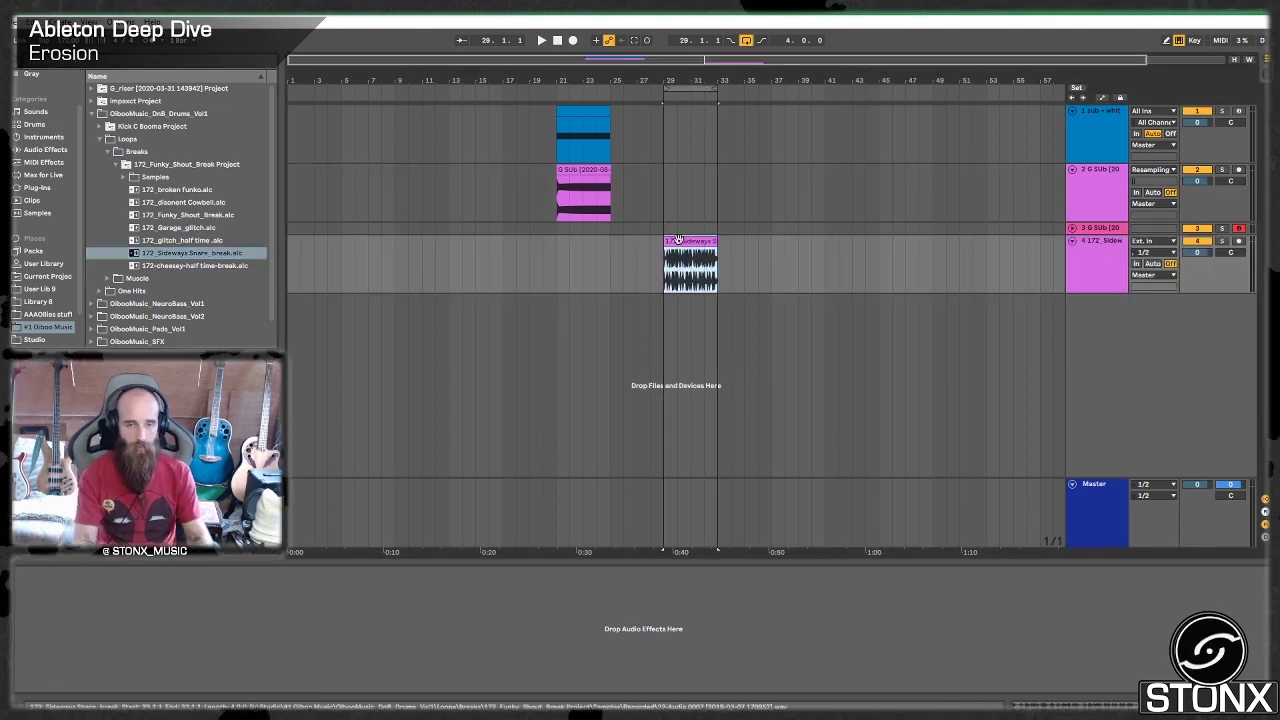
{"action": "key", "text": "space"}
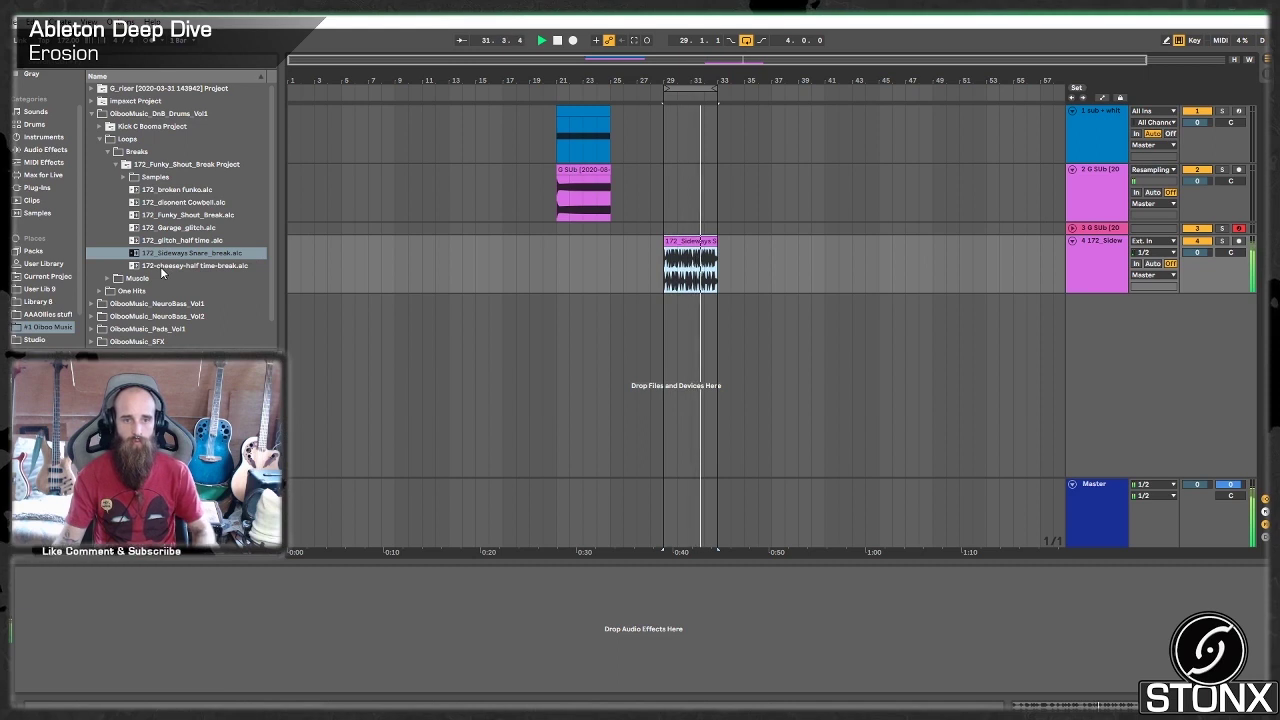
{"action": "left_click_drag", "start_coordinate": [160, 266], "coordinate": [682, 295]}
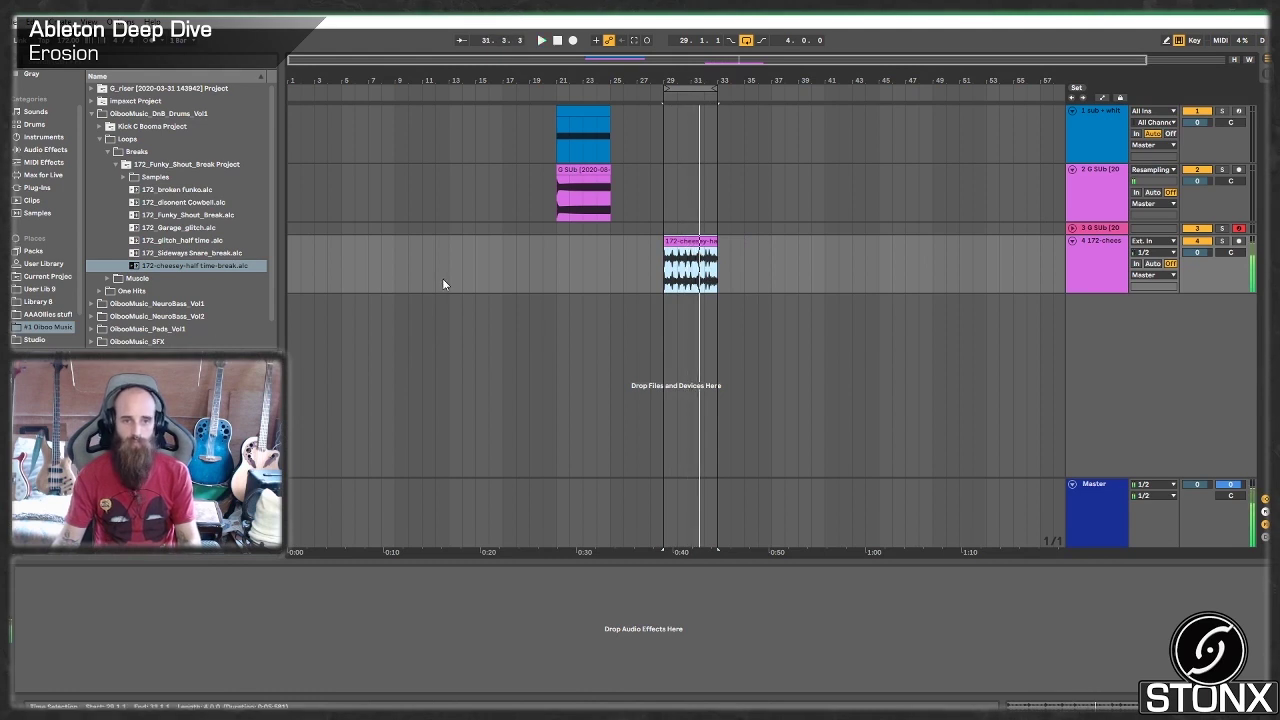
- Add the Erosion audio effect to the drum break track and switch it to Noise mode
{"action": "left_click", "coordinate": [42, 150]}
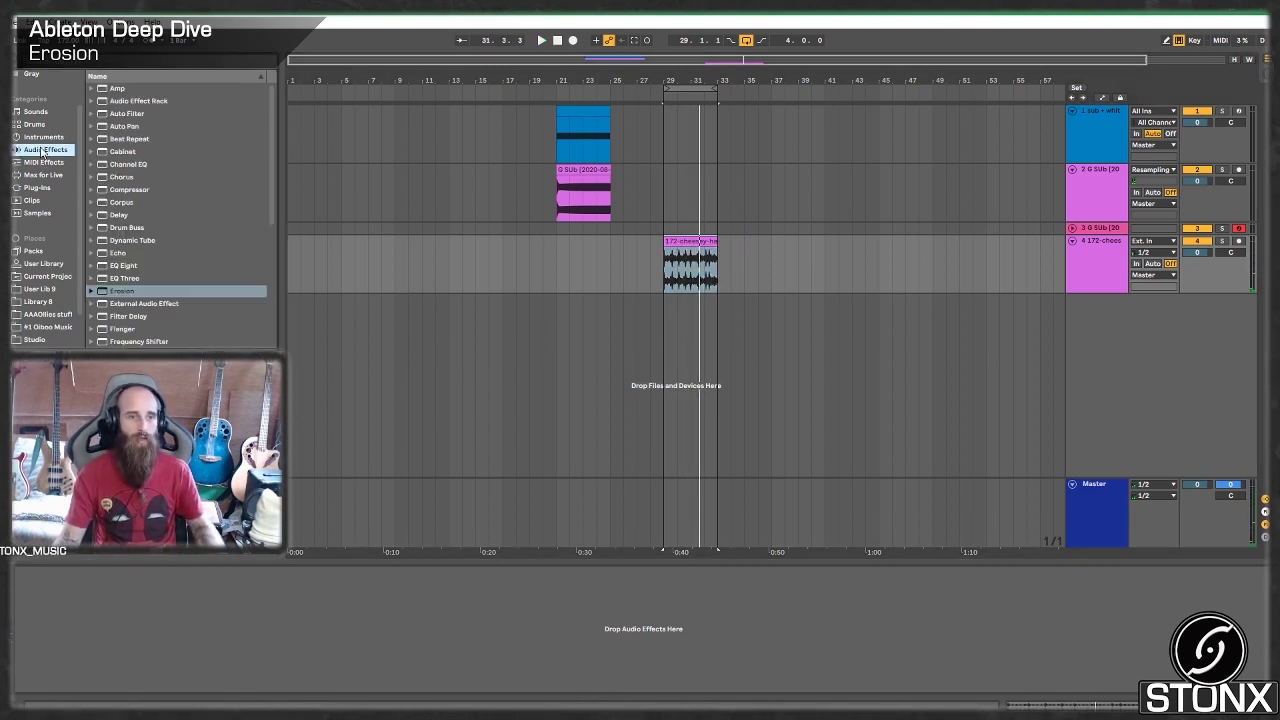
{"action": "left_click_drag", "start_coordinate": [153, 294], "coordinate": [208, 289]}
{"action": "left_click_drag", "start_coordinate": [1207, 238], "coordinate": [1094, 268]}
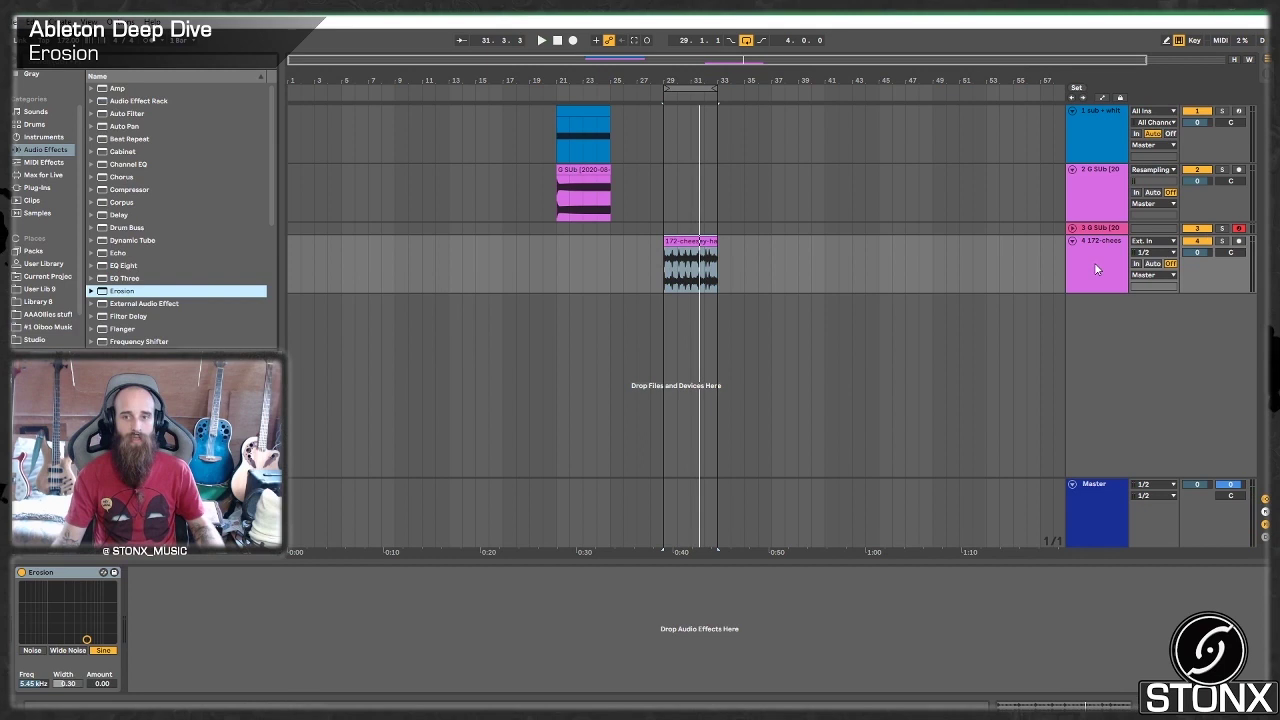
{"action": "left_click", "coordinate": [69, 651]}
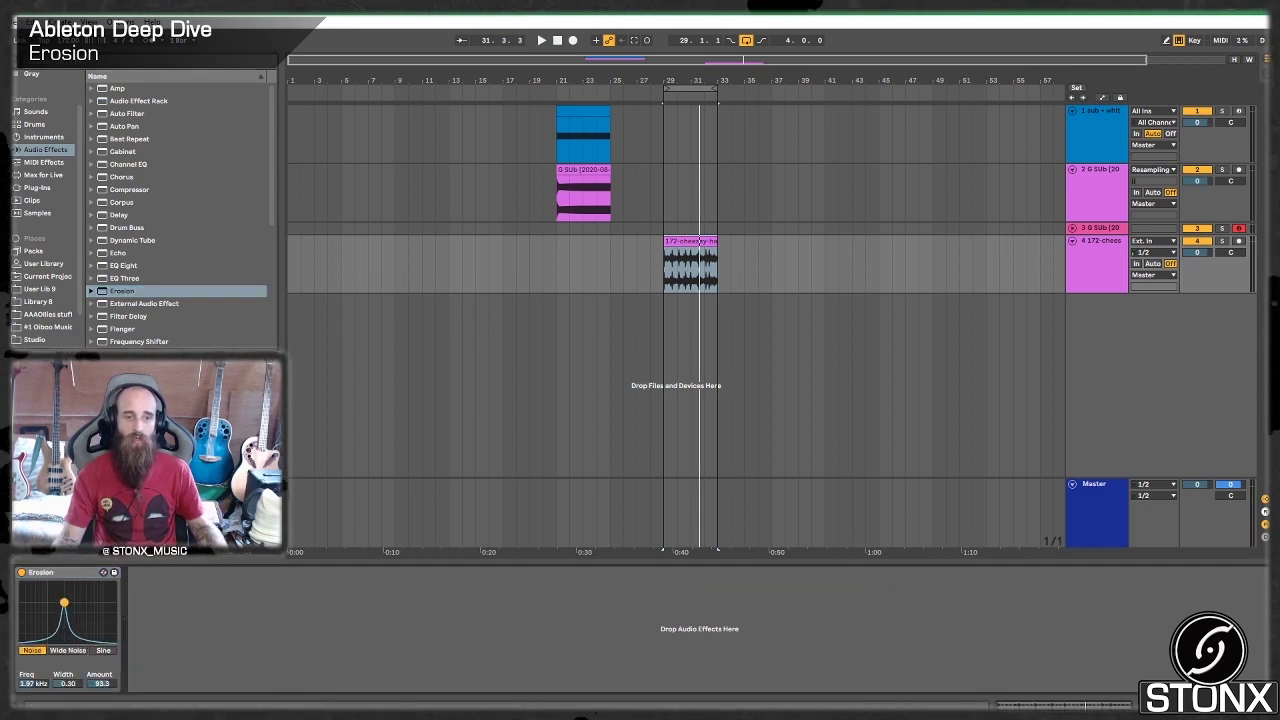
- Demonstrate Erosion's noise frequency, width and amount, finishing at 1.84 kHz with width 0.23 and amount 0.00
{"action": "left_click_drag", "start_coordinate": [64, 602], "coordinate": [88, 614]}
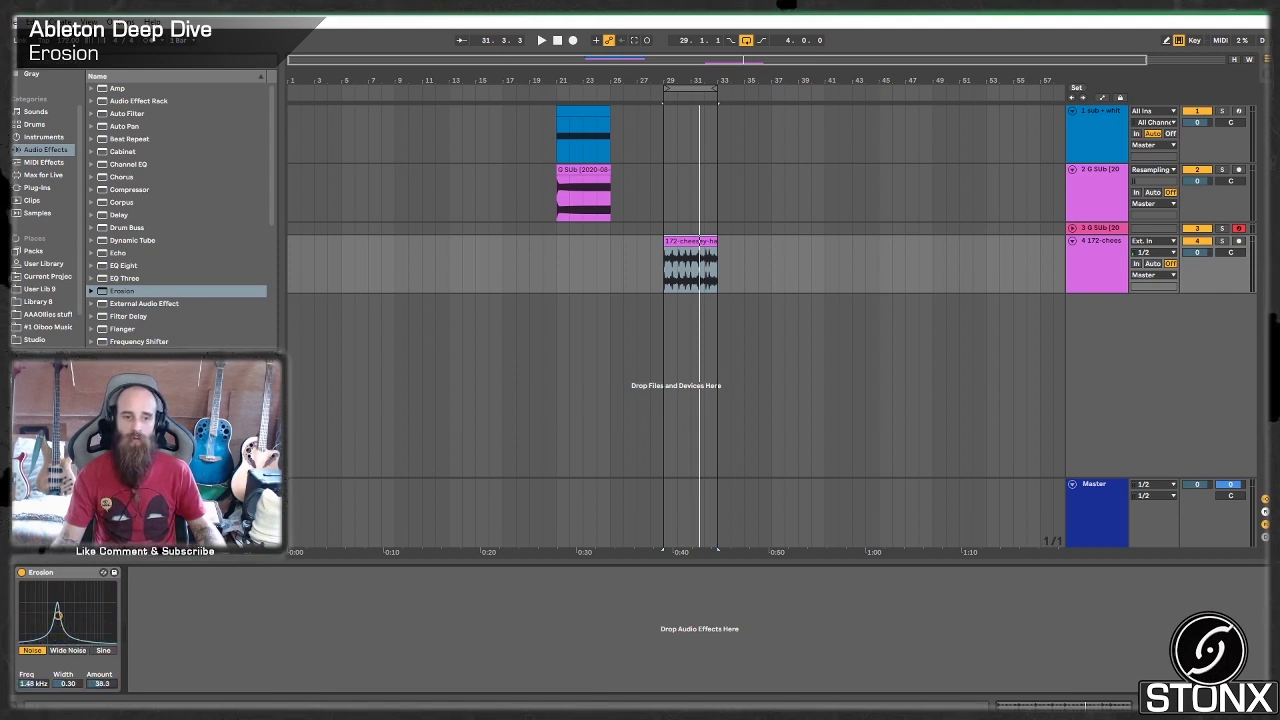
{"action": "left_click_drag", "start_coordinate": [62, 606], "coordinate": [57, 623]}
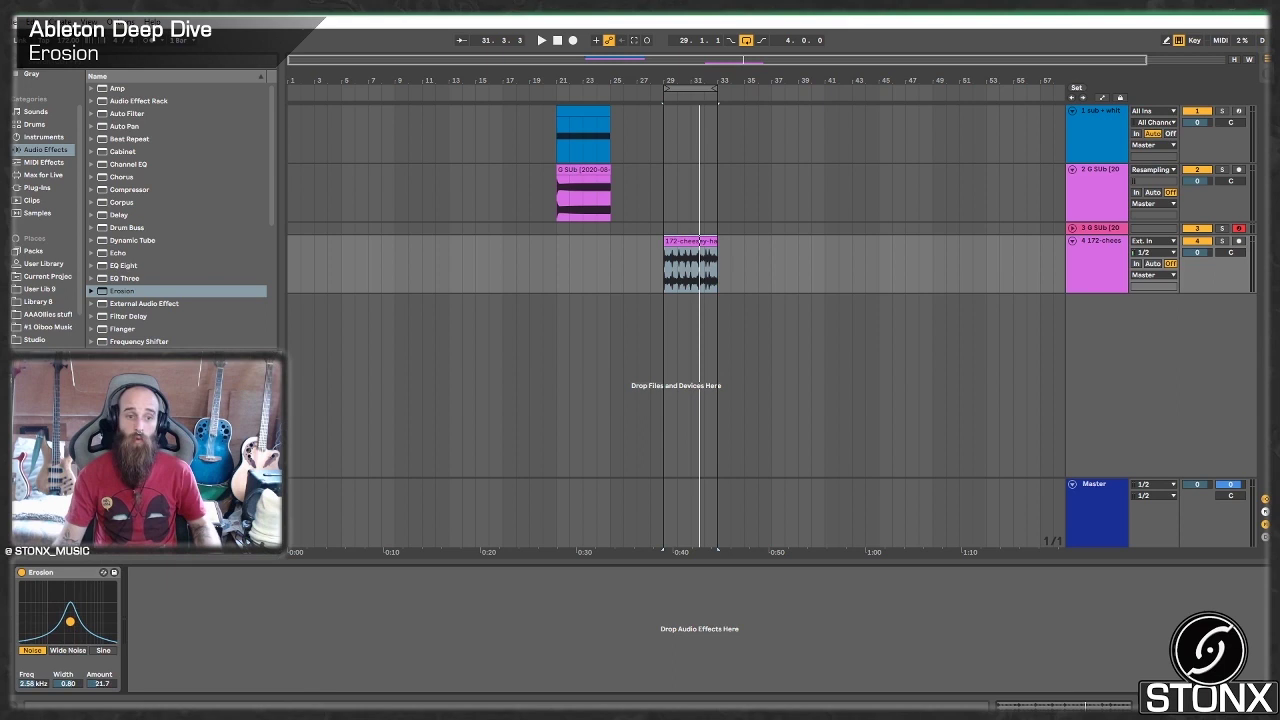
{"action": "left_click_drag", "start_coordinate": [70, 621], "coordinate": [80, 585]}
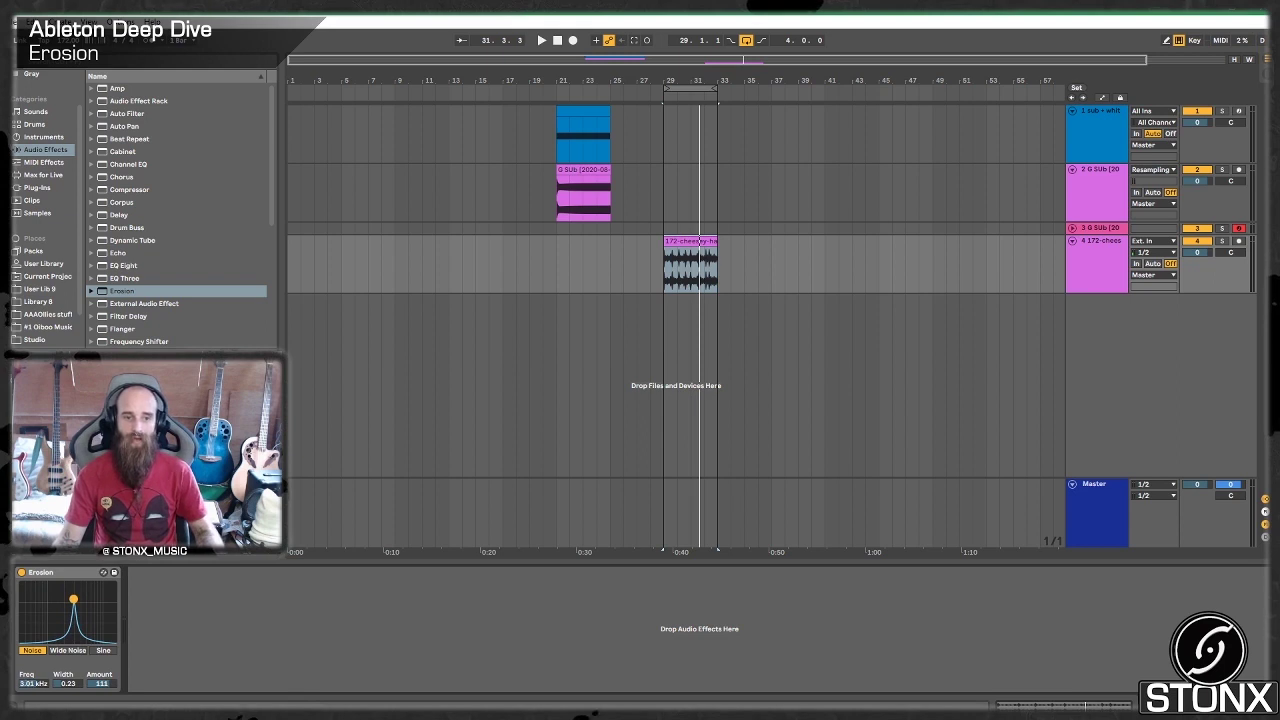
{"action": "type", "text": "500"}
{"action": "key", "text": "Return"}
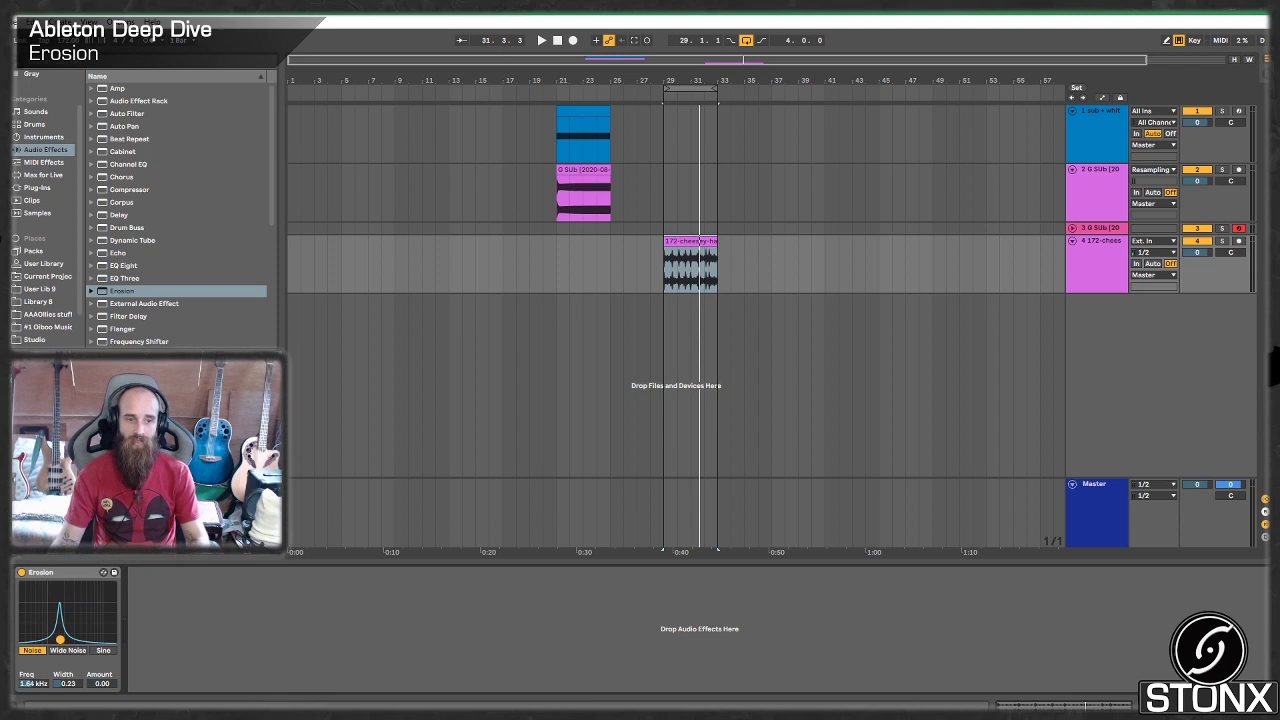
- Play the looped break while sweeping Erosion's noise band, settling on 1.54 kHz, width 0.55 and amount 43.0
{"action": "key", "text": "space"}
{"action": "left_click_drag", "start_coordinate": [67, 683], "coordinate": [61, 625]}
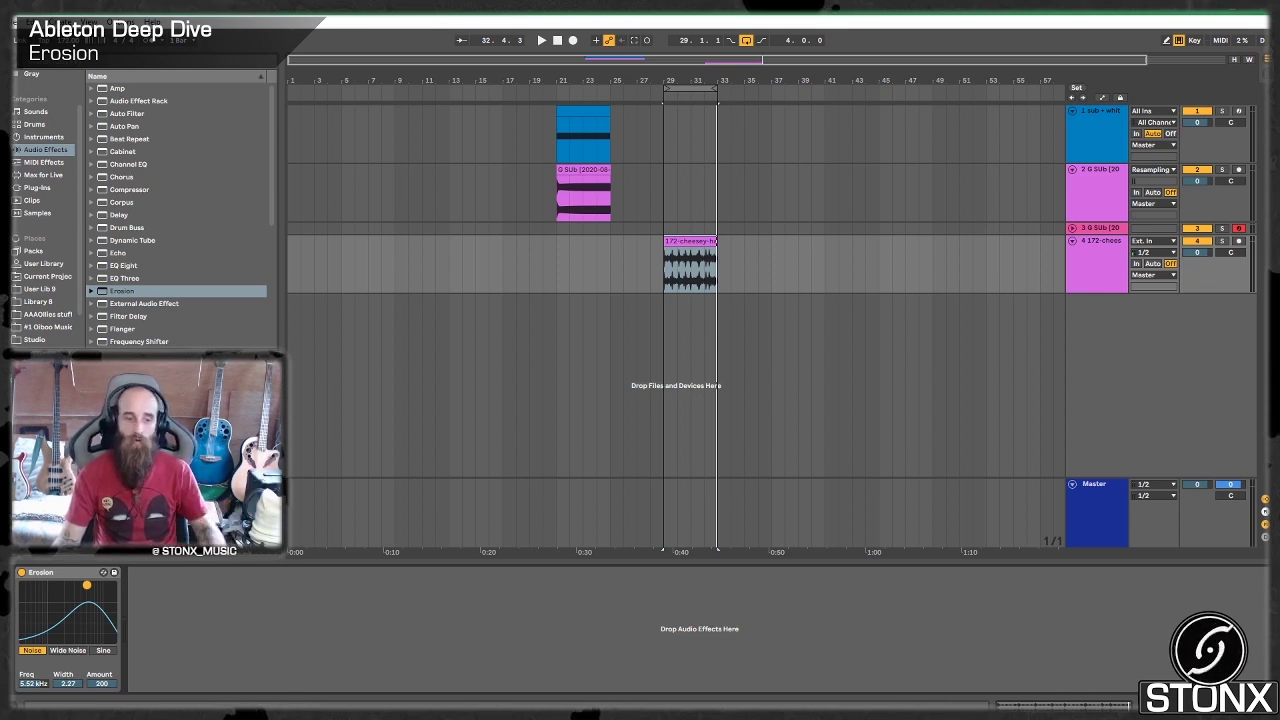
{"action": "key", "text": "space"}
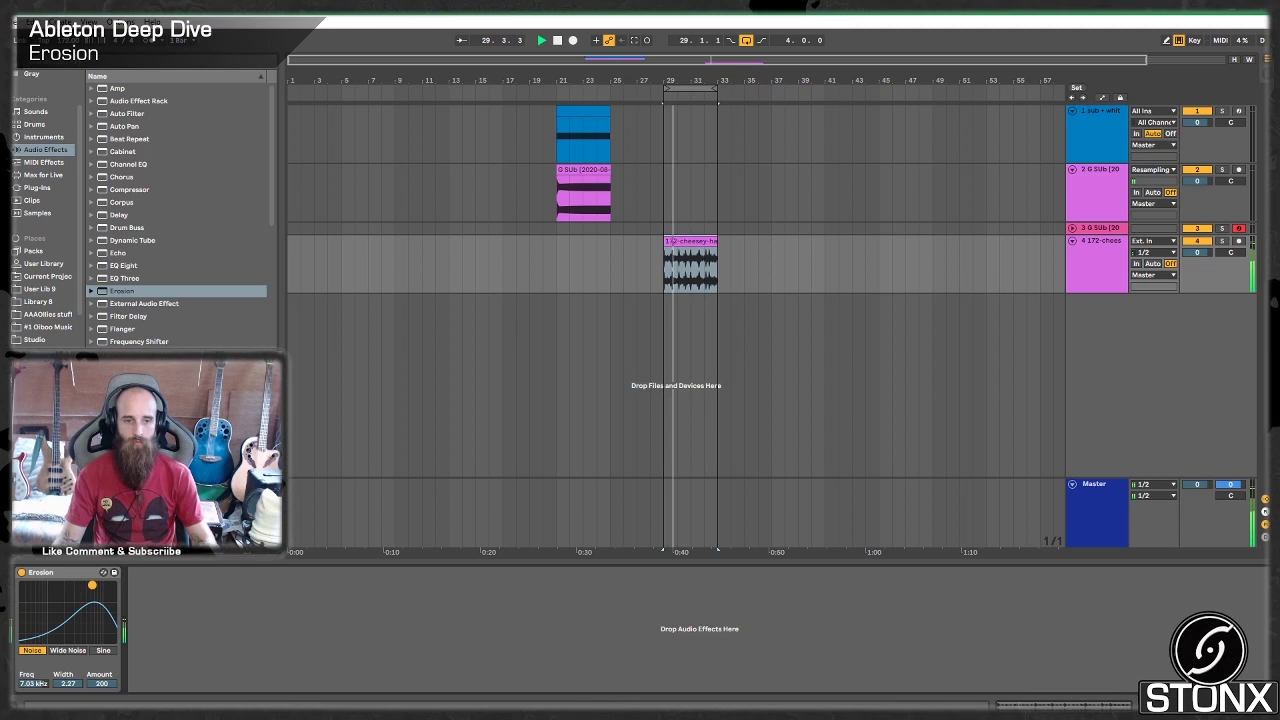
{"action": "left_click_drag", "start_coordinate": [92, 585], "coordinate": [46, 591]}
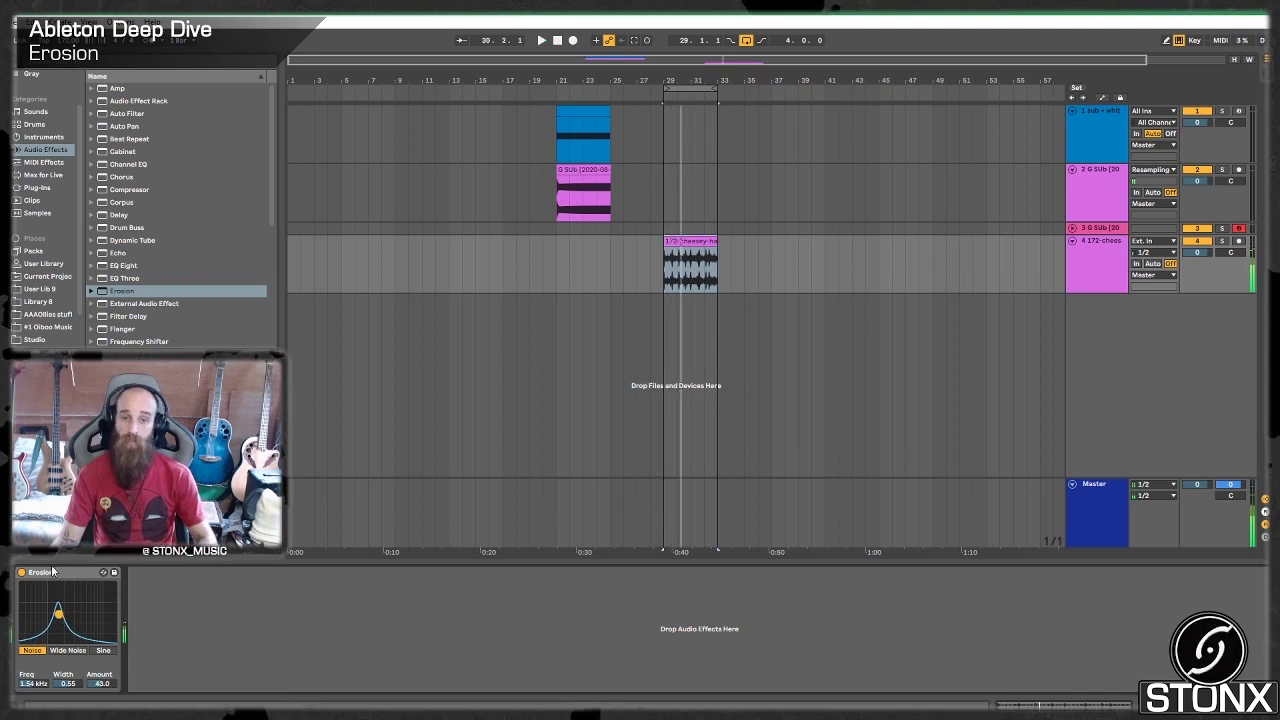
- Compare the playing break with Erosion bypassed and active, leaving it on and stopping playback
{"action": "left_click", "coordinate": [21, 575]}
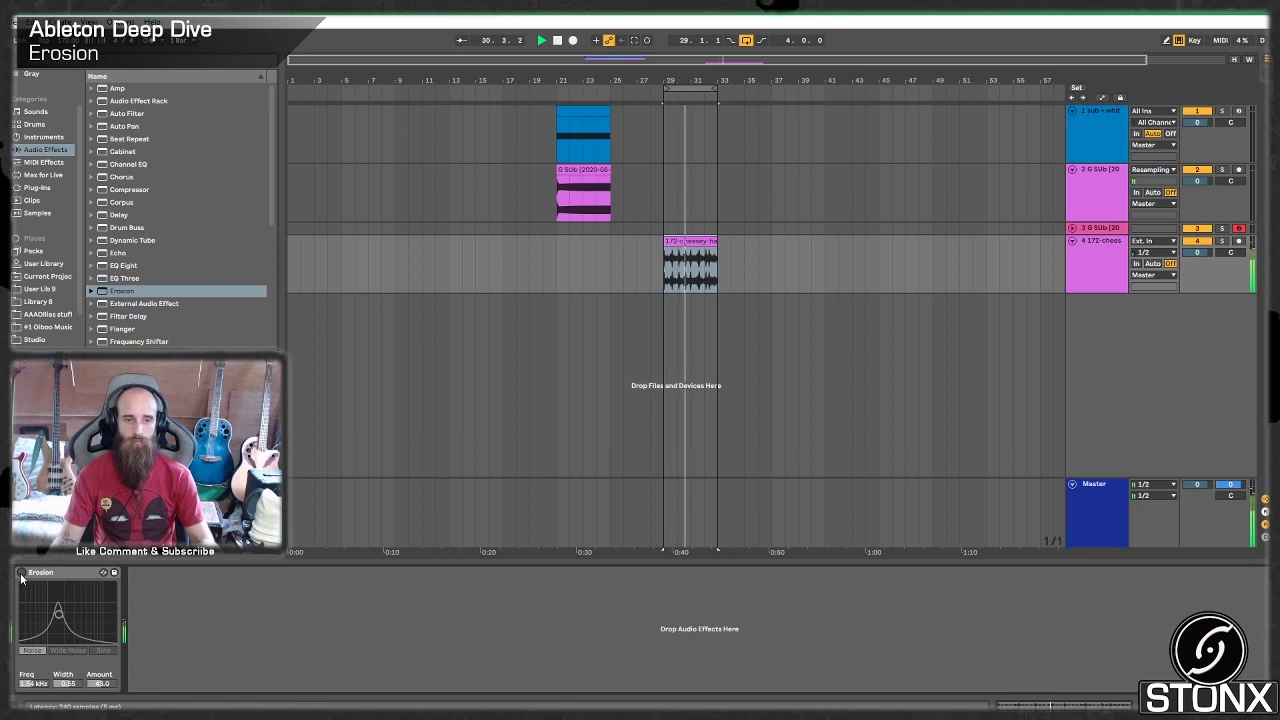
{"action": "left_click", "coordinate": [21, 575]}
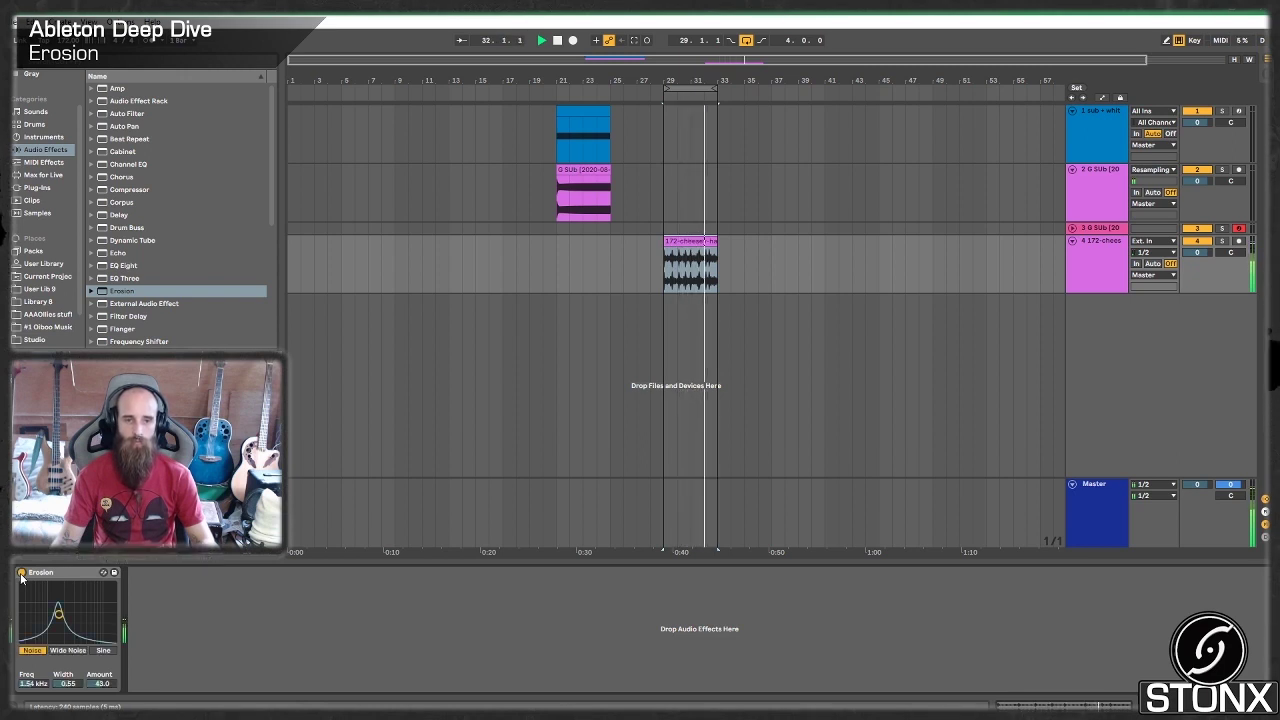
{"action": "key", "text": "space"}
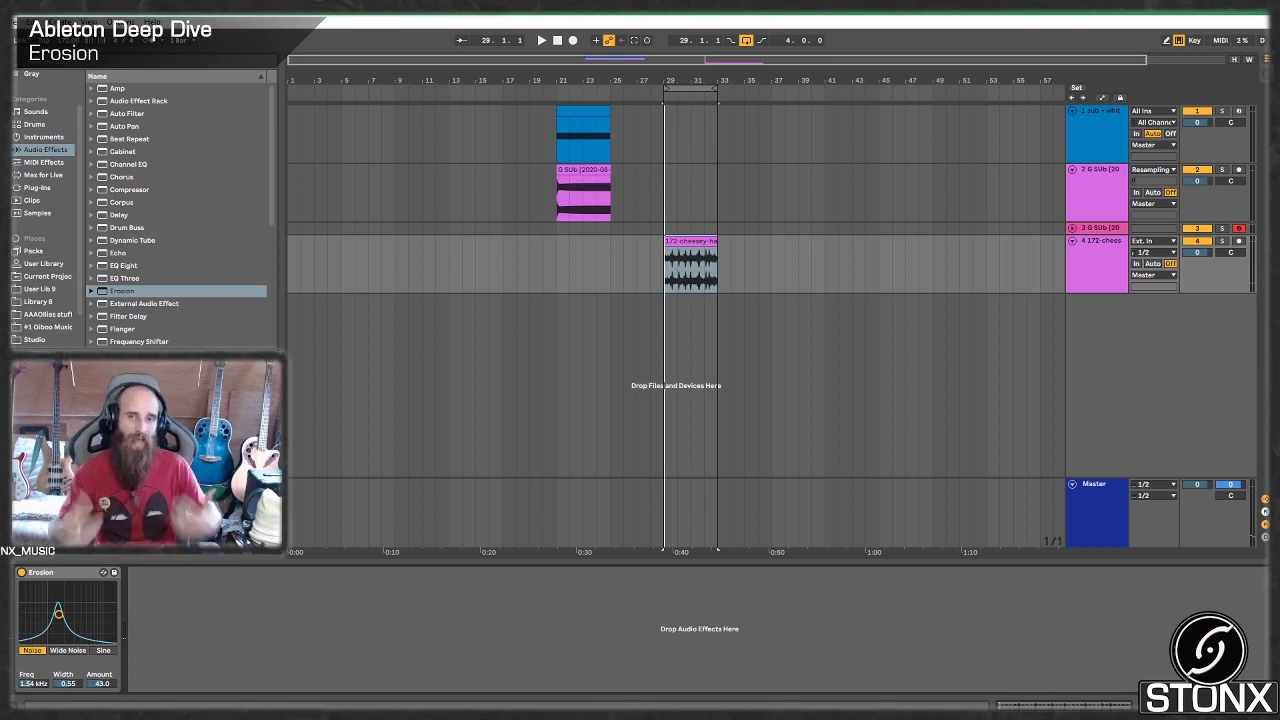
- Add the Voxengo SPAN plug-in after Erosion on the drum break track and enlarge its window
{"action": "left_click", "coordinate": [38, 200]}
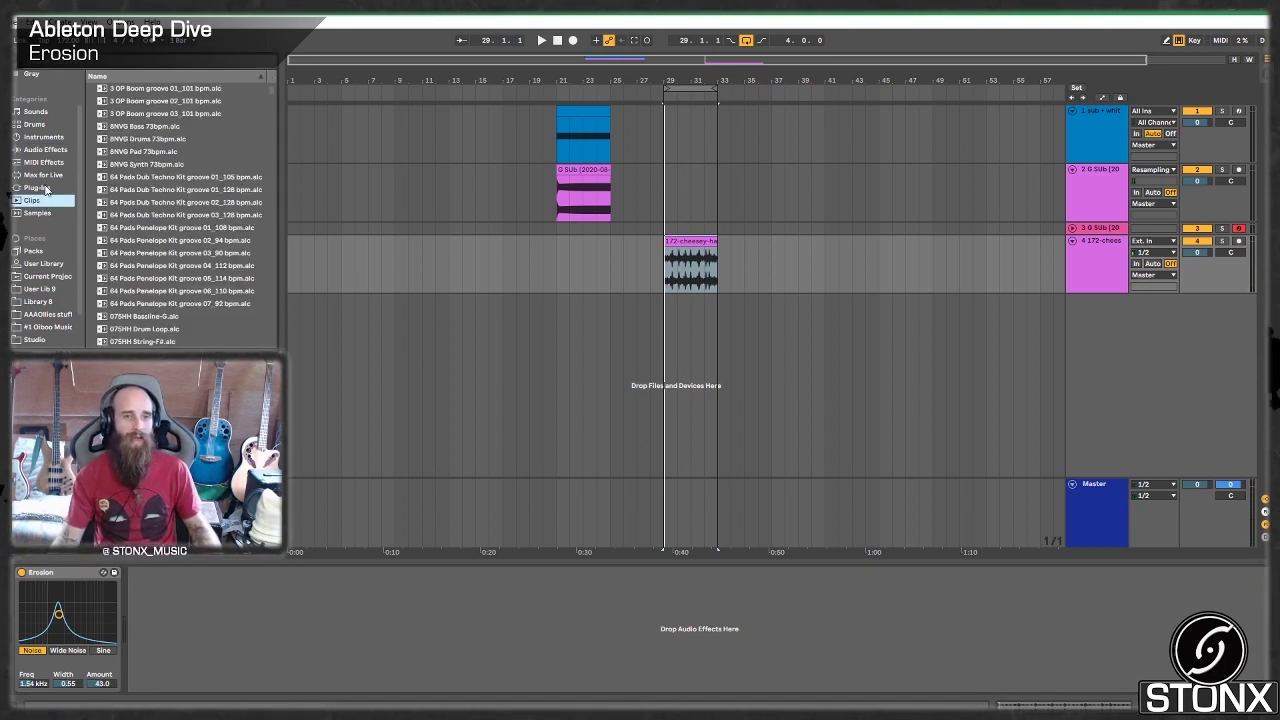
{"action": "left_click", "coordinate": [43, 175]}
{"action": "left_click", "coordinate": [40, 189]}
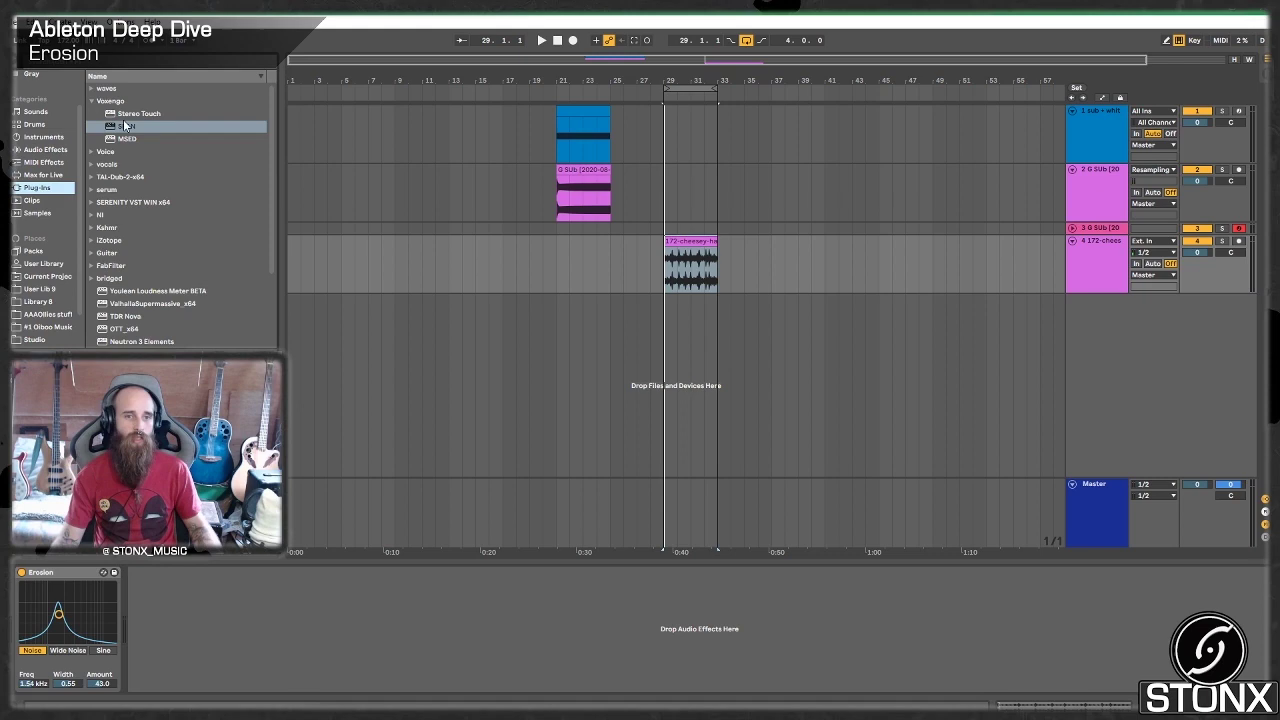
{"action": "left_click_drag", "start_coordinate": [118, 127], "coordinate": [428, 628]}
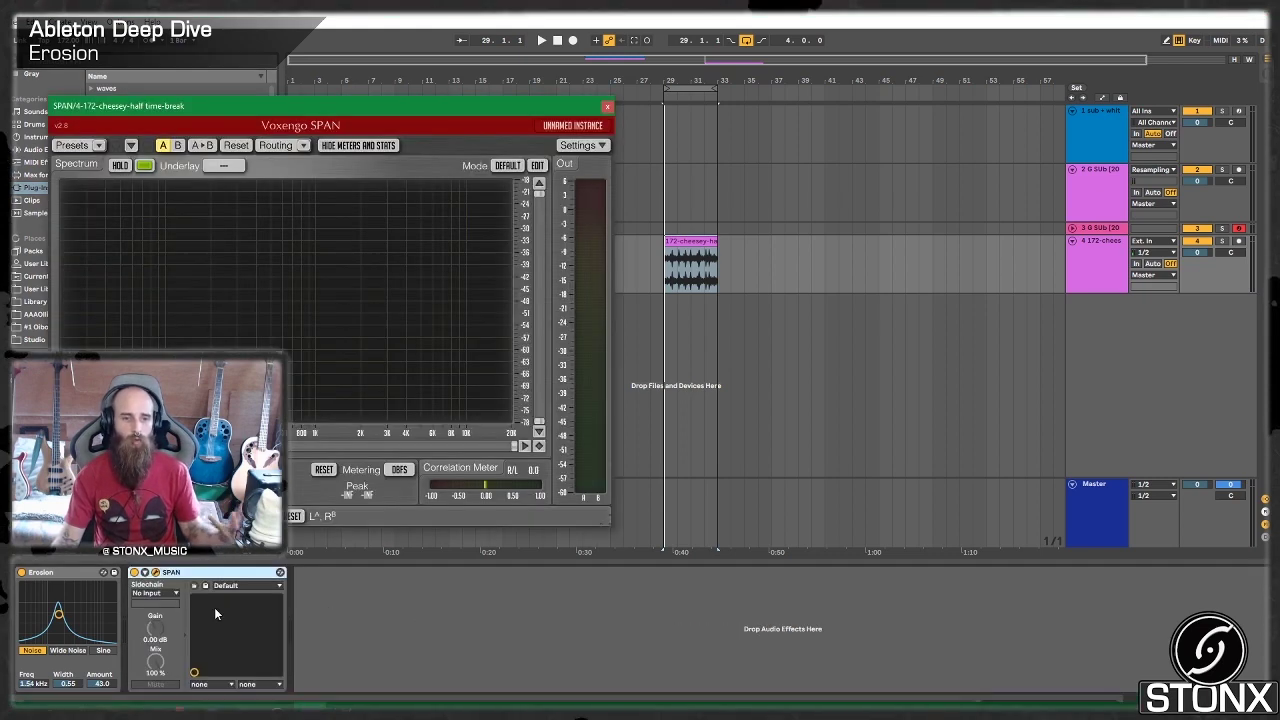
{"action": "left_click_drag", "start_coordinate": [608, 521], "coordinate": [1024, 523]}
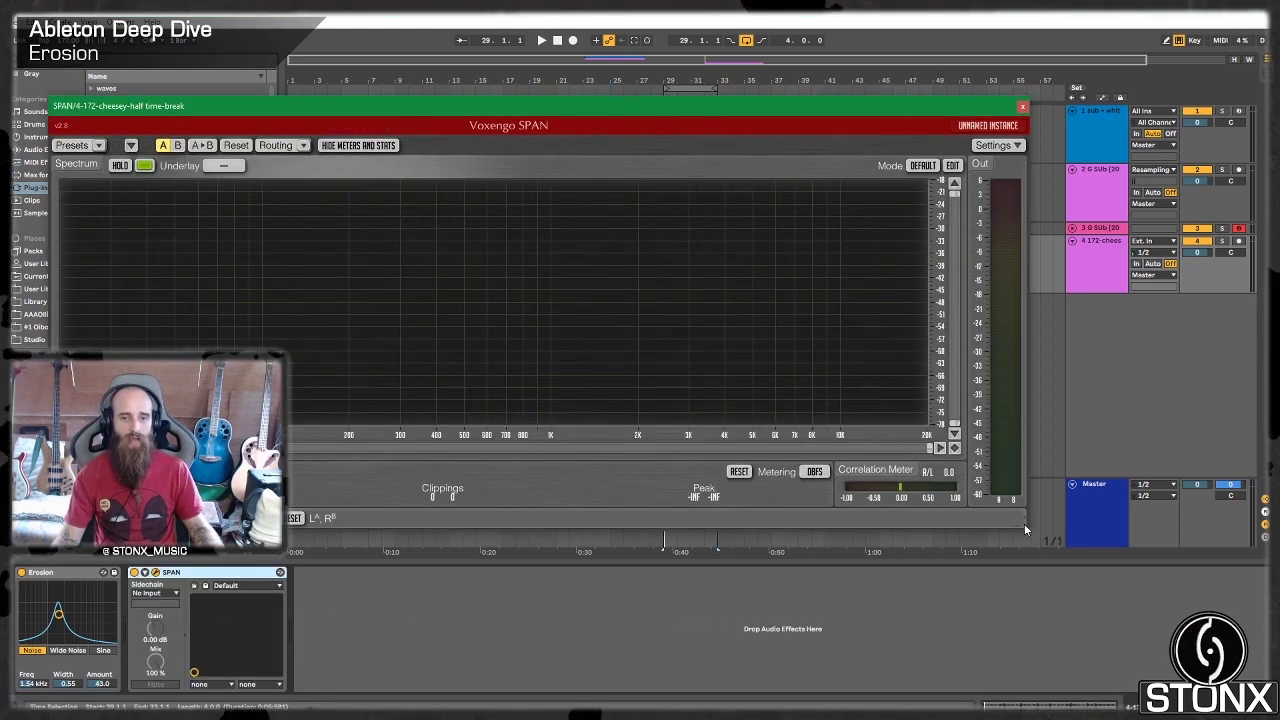
- Set SPAN's spectrum block size to 4096 and close the mode editor
{"action": "left_click", "coordinate": [987, 165]}
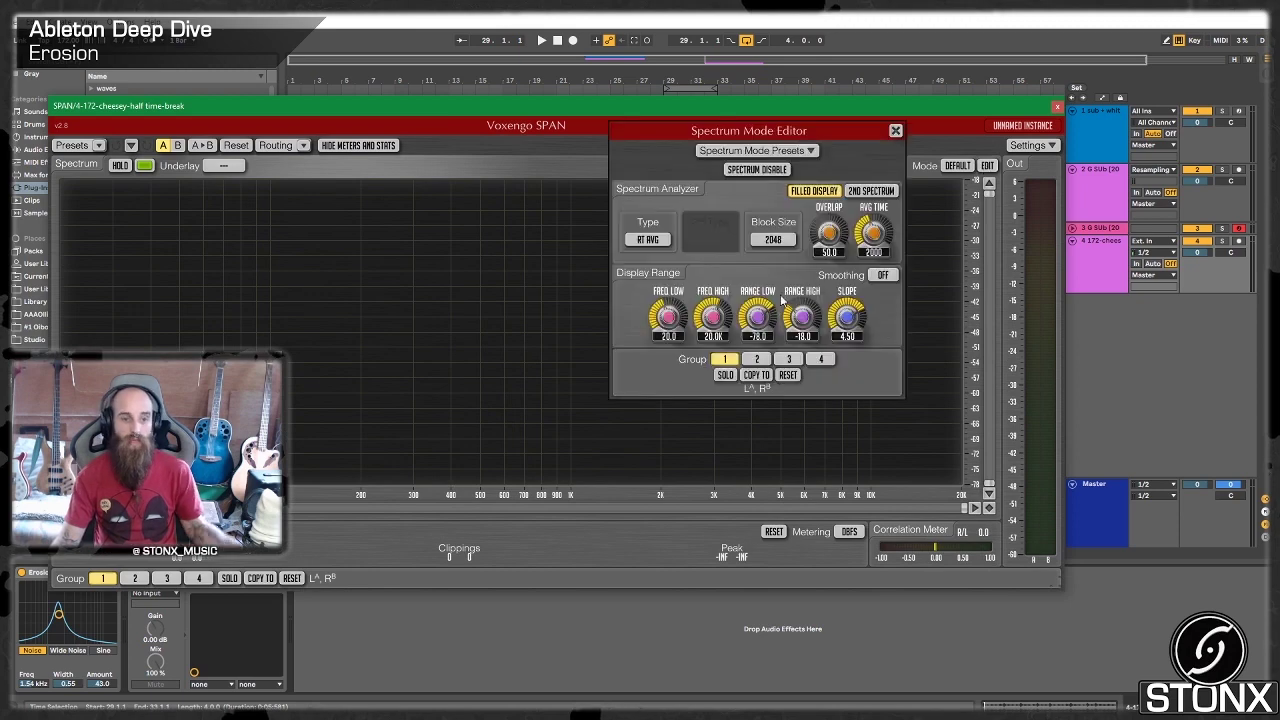
{"action": "left_click", "coordinate": [773, 240]}
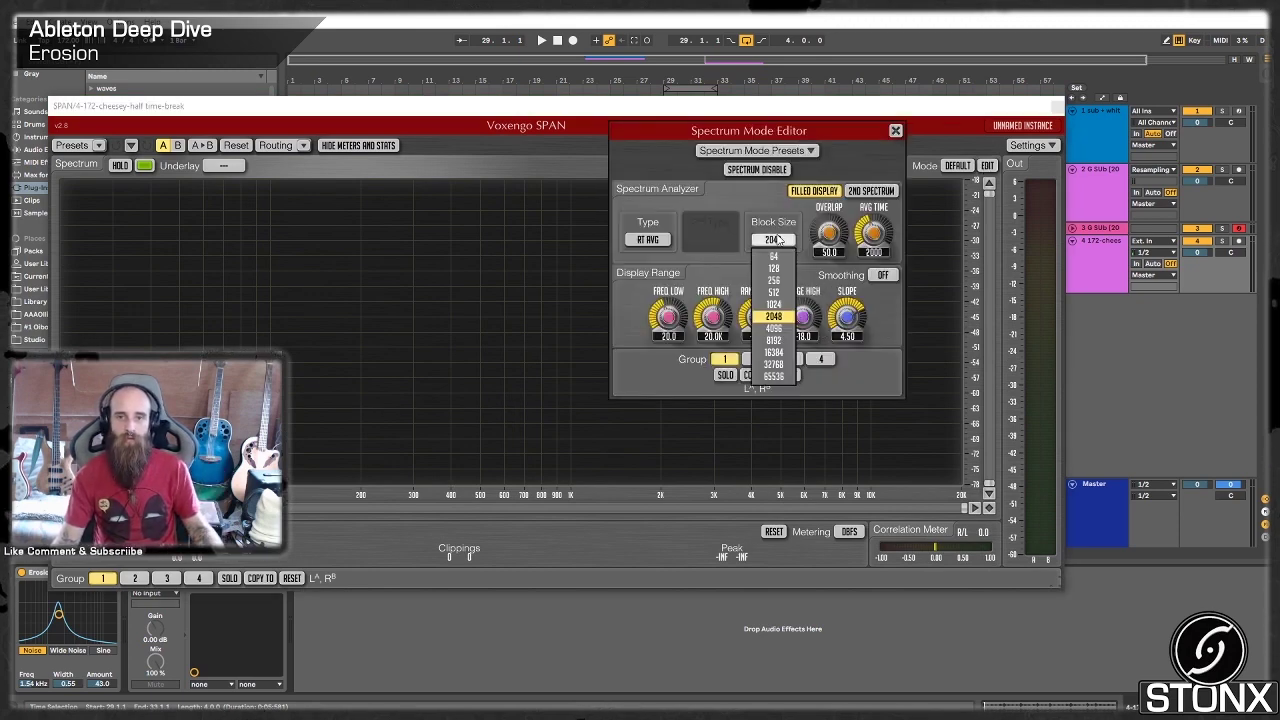
{"action": "left_click", "coordinate": [773, 328]}
{"action": "left_click", "coordinate": [896, 132]}
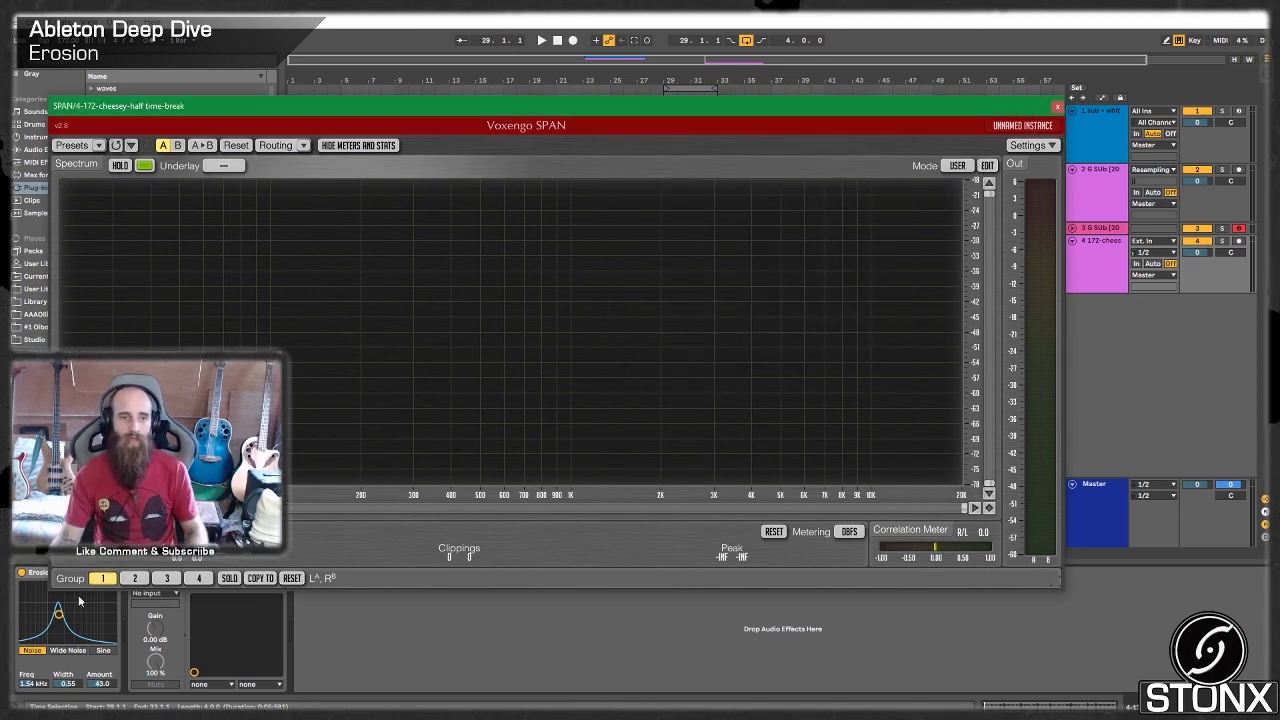
- Play the break loop and compare its spectrum in SPAN with Erosion bypassed and active
{"action": "key", "text": "space"}
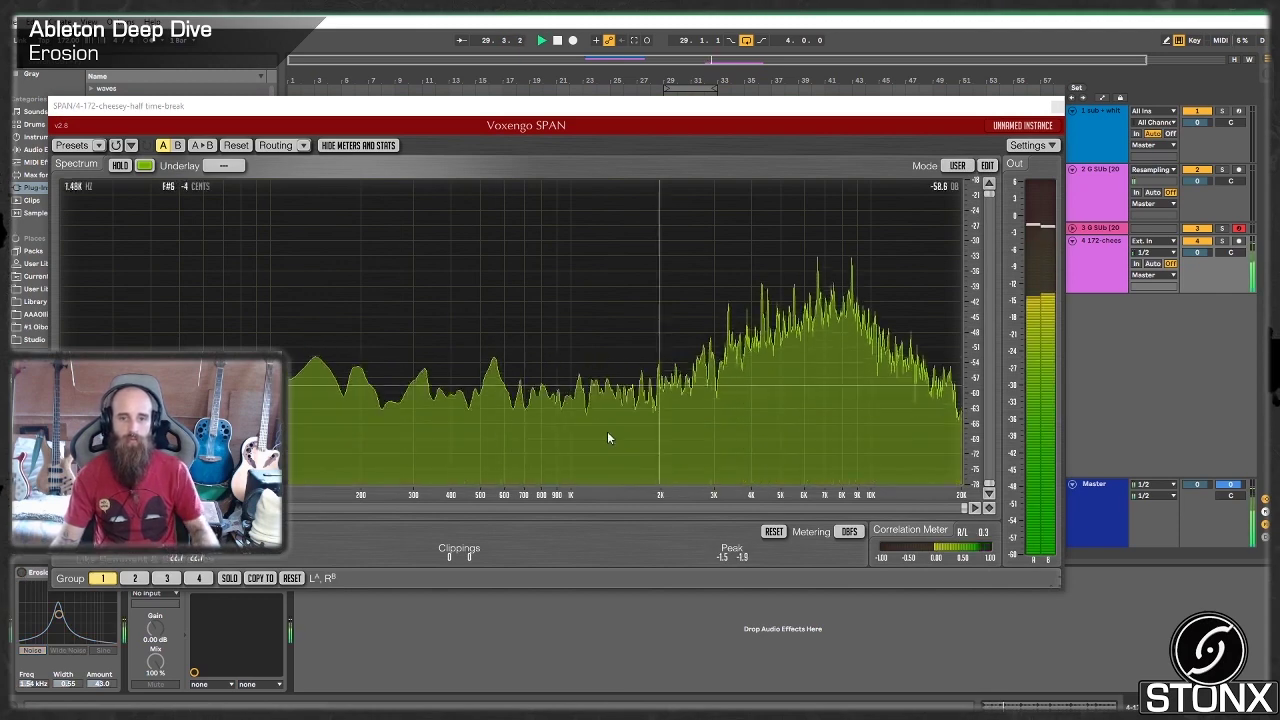
{"action": "left_click", "coordinate": [23, 574]}
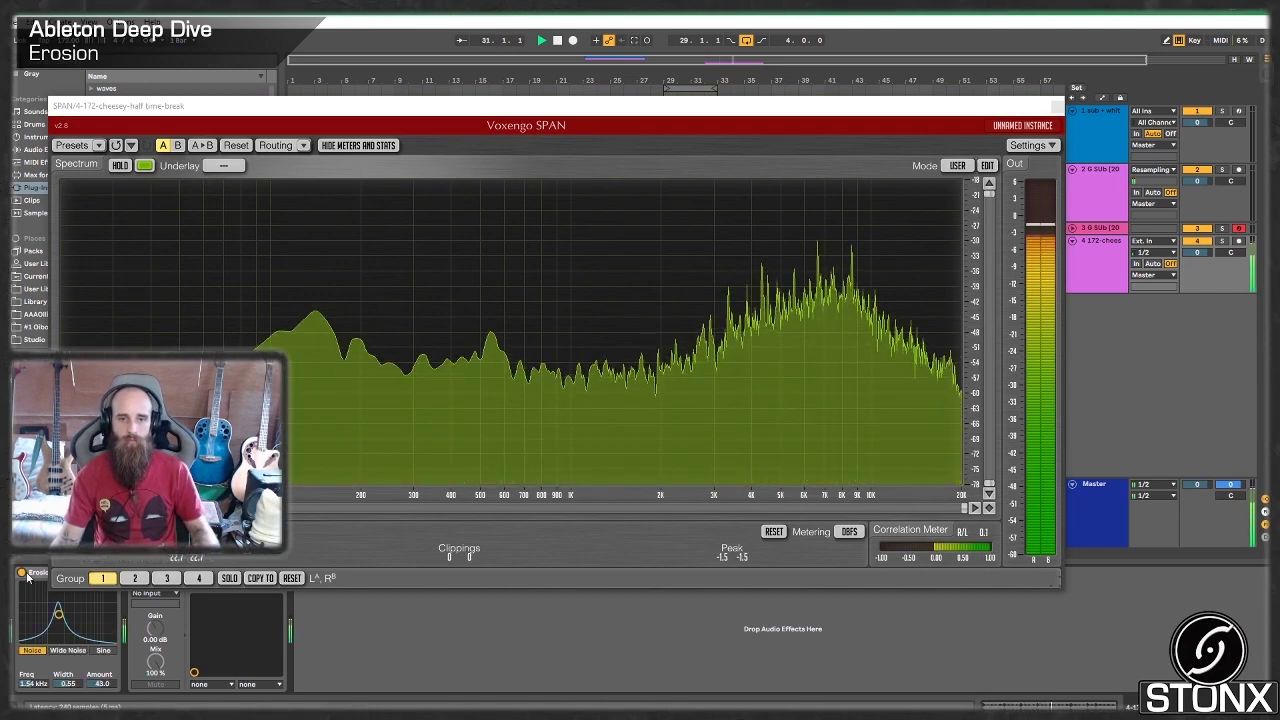
{"action": "left_click", "coordinate": [24, 574]}
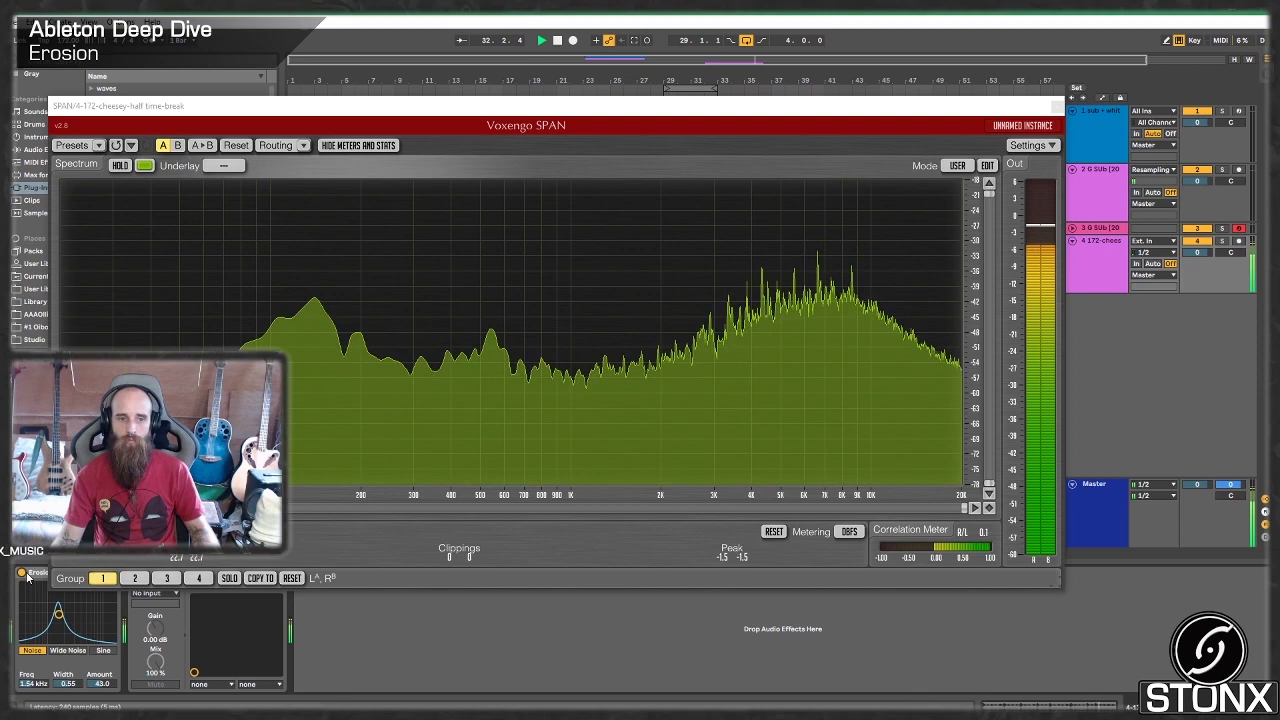
{"action": "left_click", "coordinate": [23, 574]}
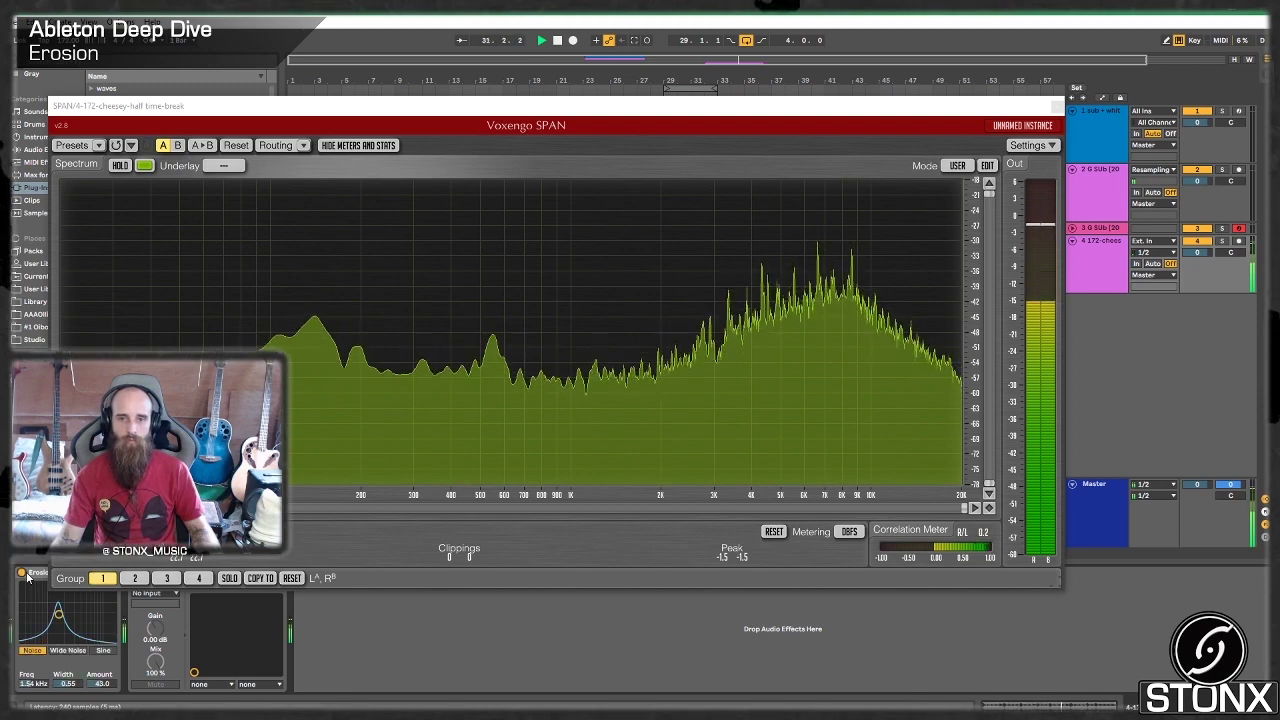
- Close the spectrum analyser and compare Erosion's Noise and Wide Noise modes on the playing drum break, leaving Wide Noise selected
{"action": "key", "text": "space"}
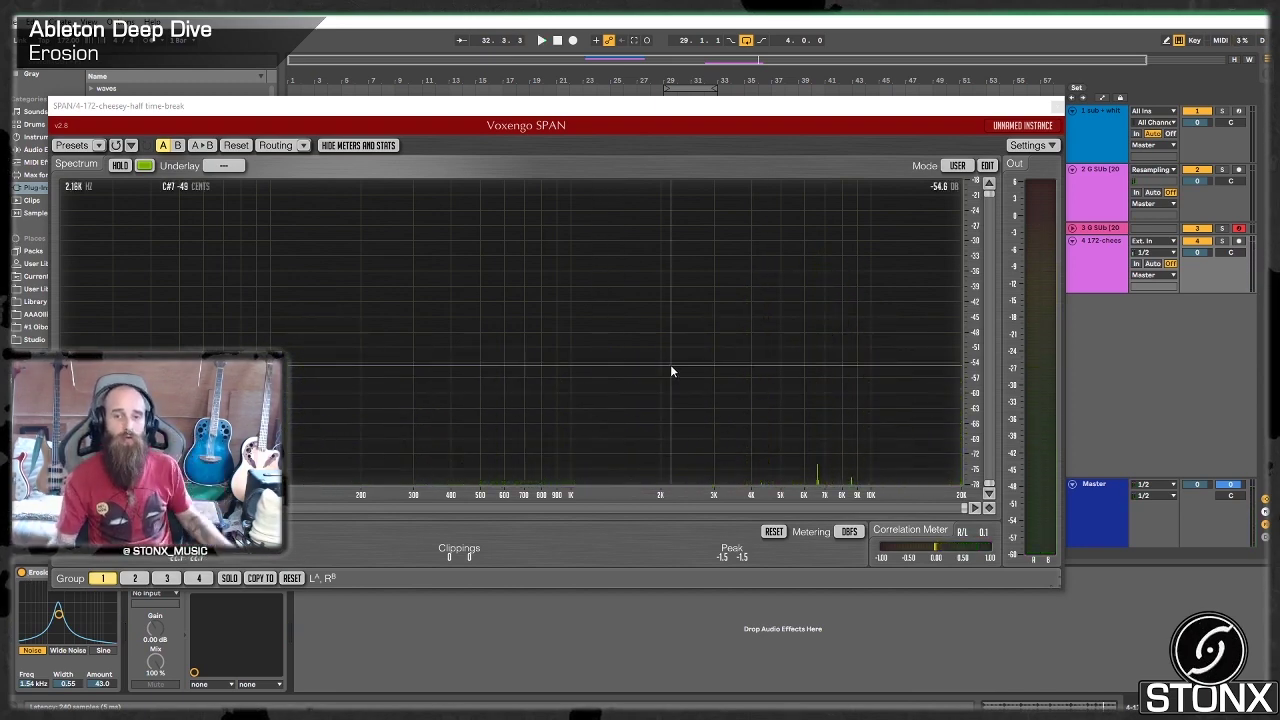
{"action": "left_click", "coordinate": [1057, 108]}
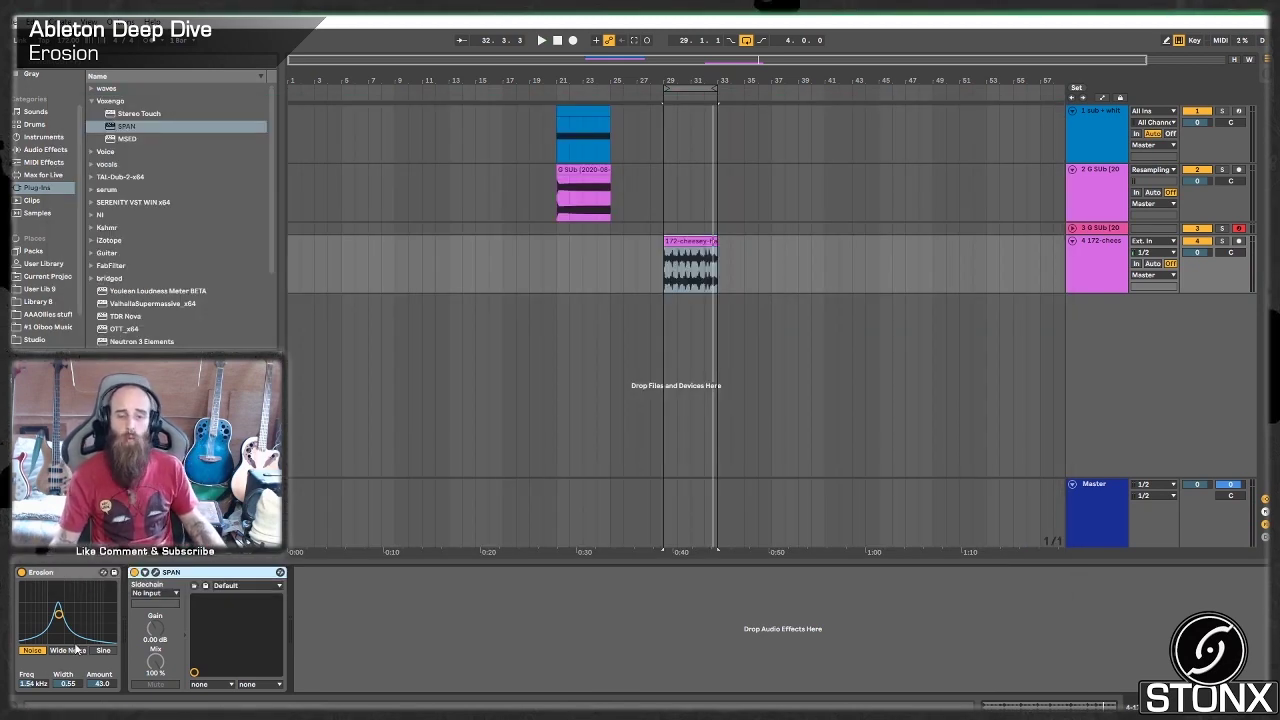
{"action": "key", "text": "space"}
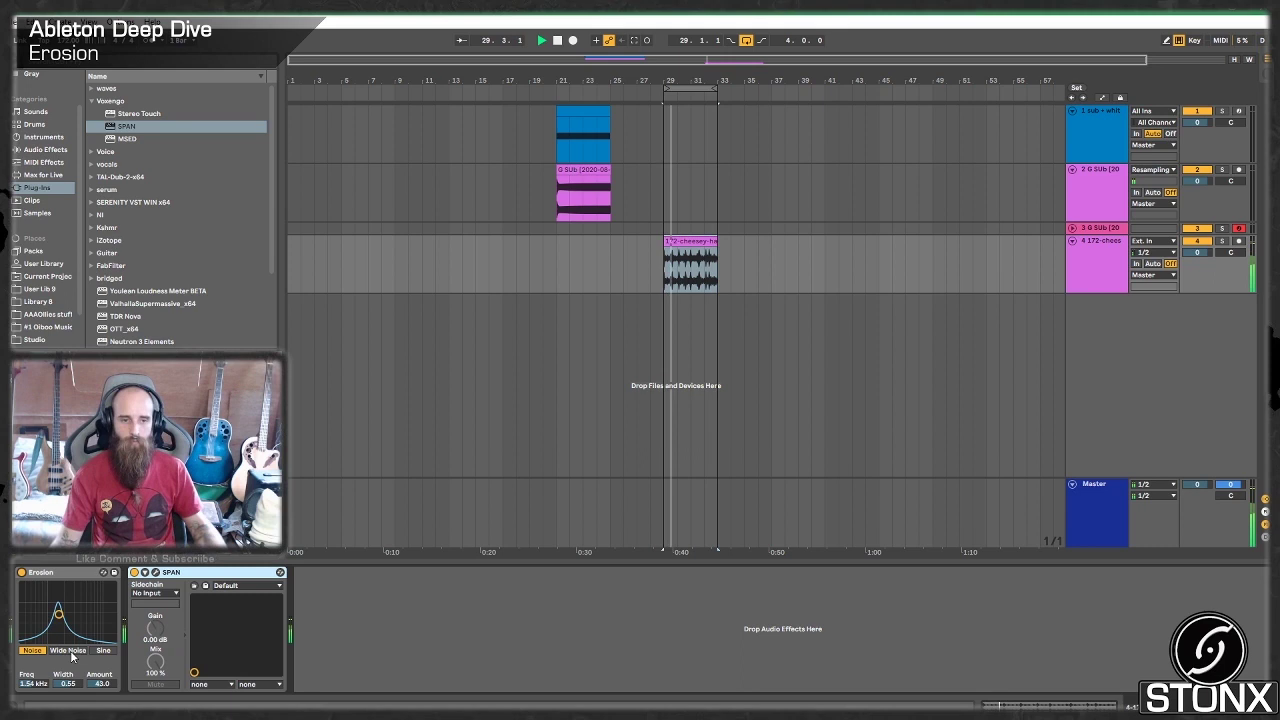
{"action": "left_click", "coordinate": [70, 651]}
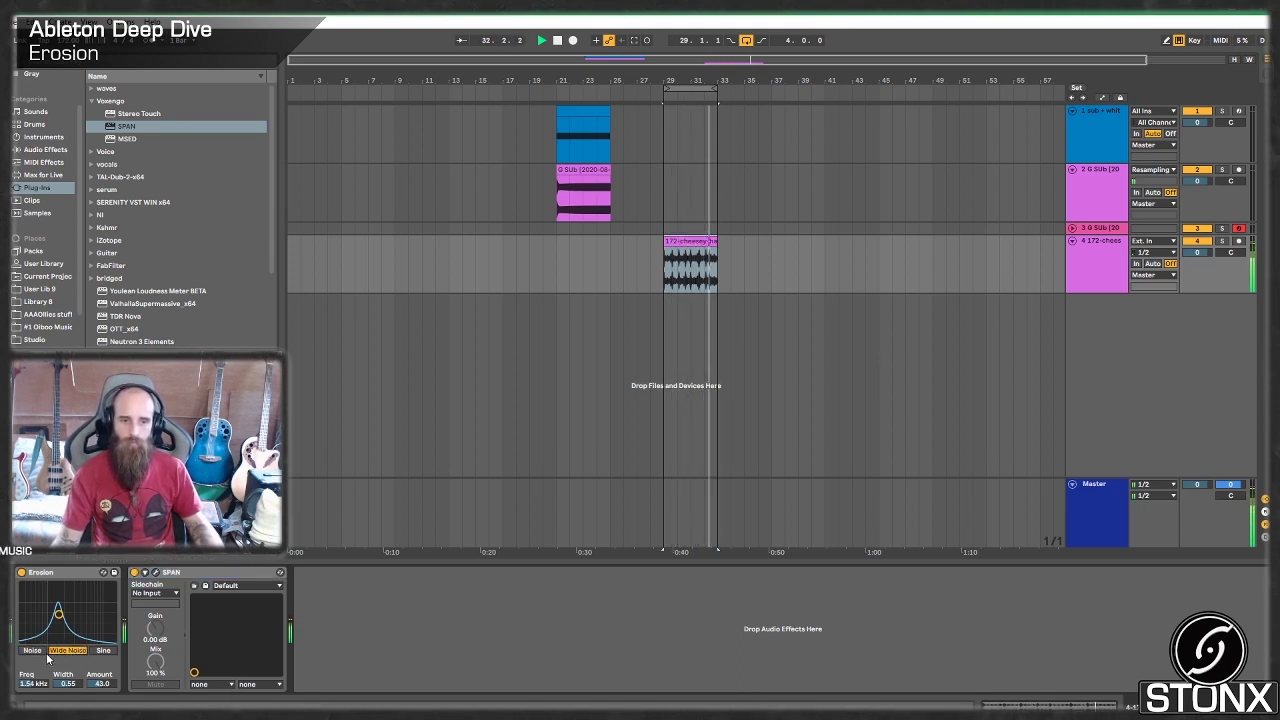
{"action": "left_click", "coordinate": [40, 651]}
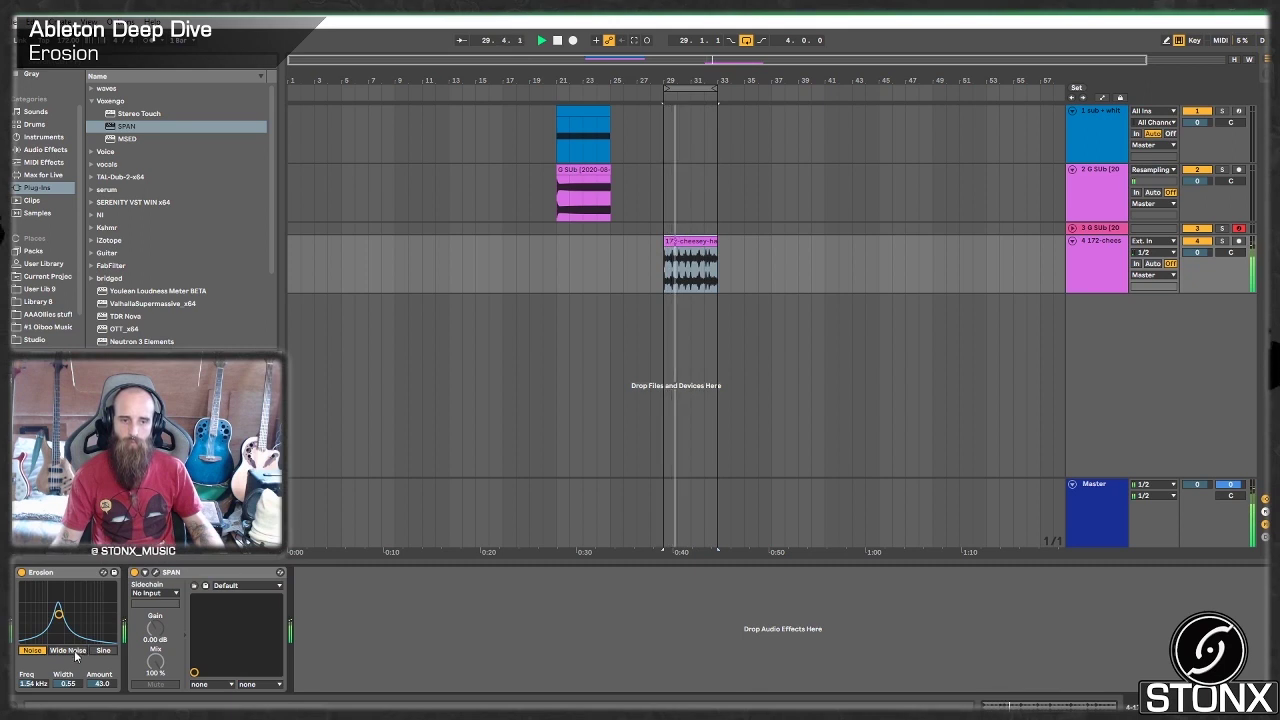
{"action": "left_click", "coordinate": [75, 651]}
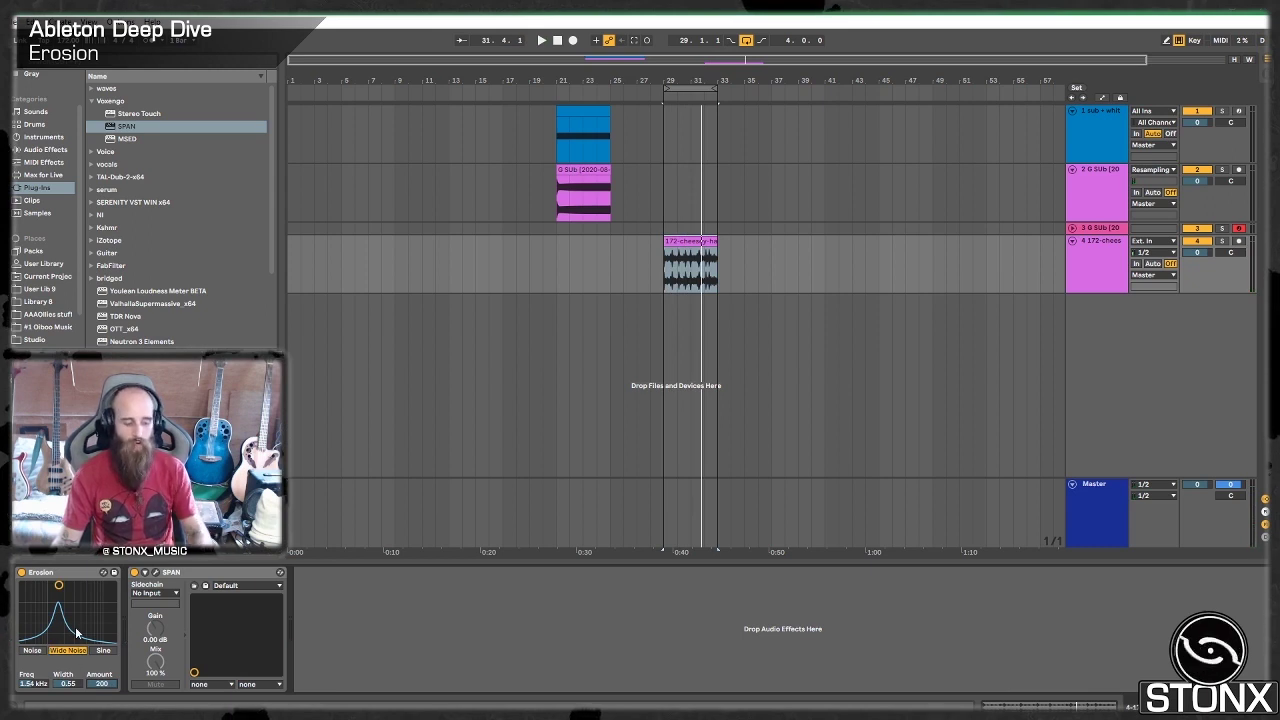
- Set Erosion to about 2.58 kHz, width 2.50 and amount 200, and compare Noise with Wide Noise on the playing break
{"action": "left_click_drag", "start_coordinate": [77, 631], "coordinate": [52, 585]}
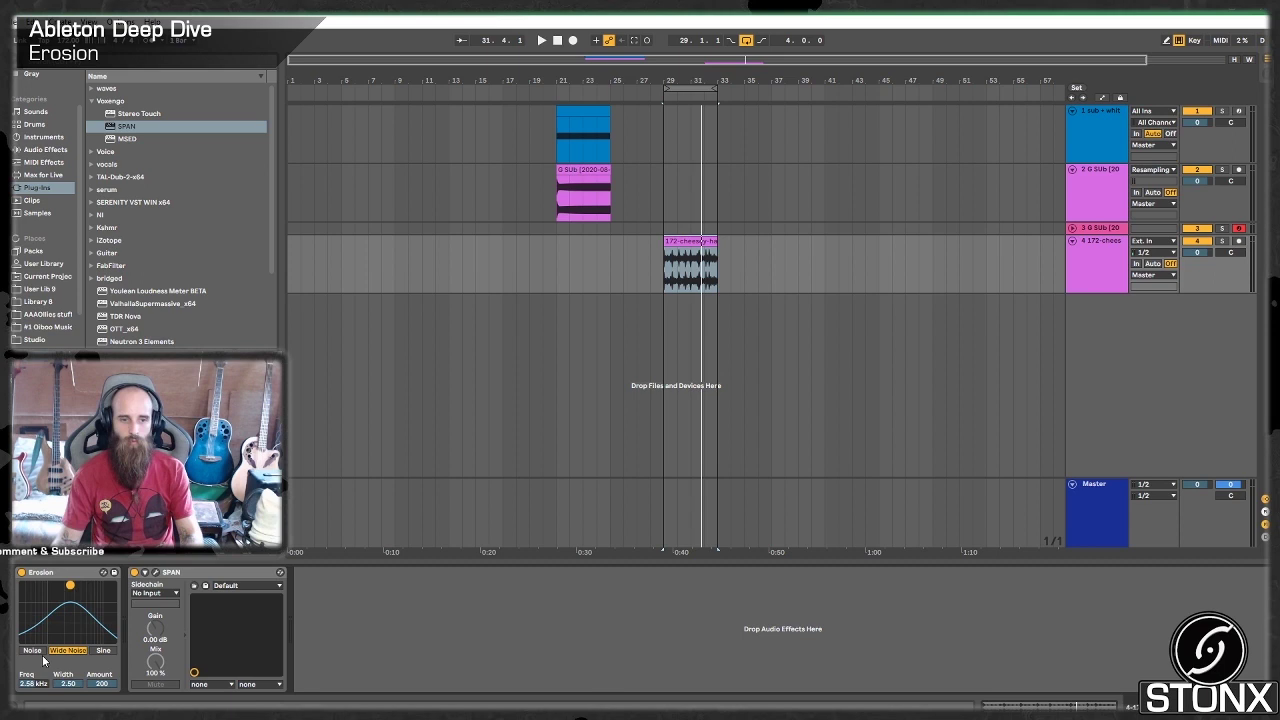
{"action": "key", "text": "space"}
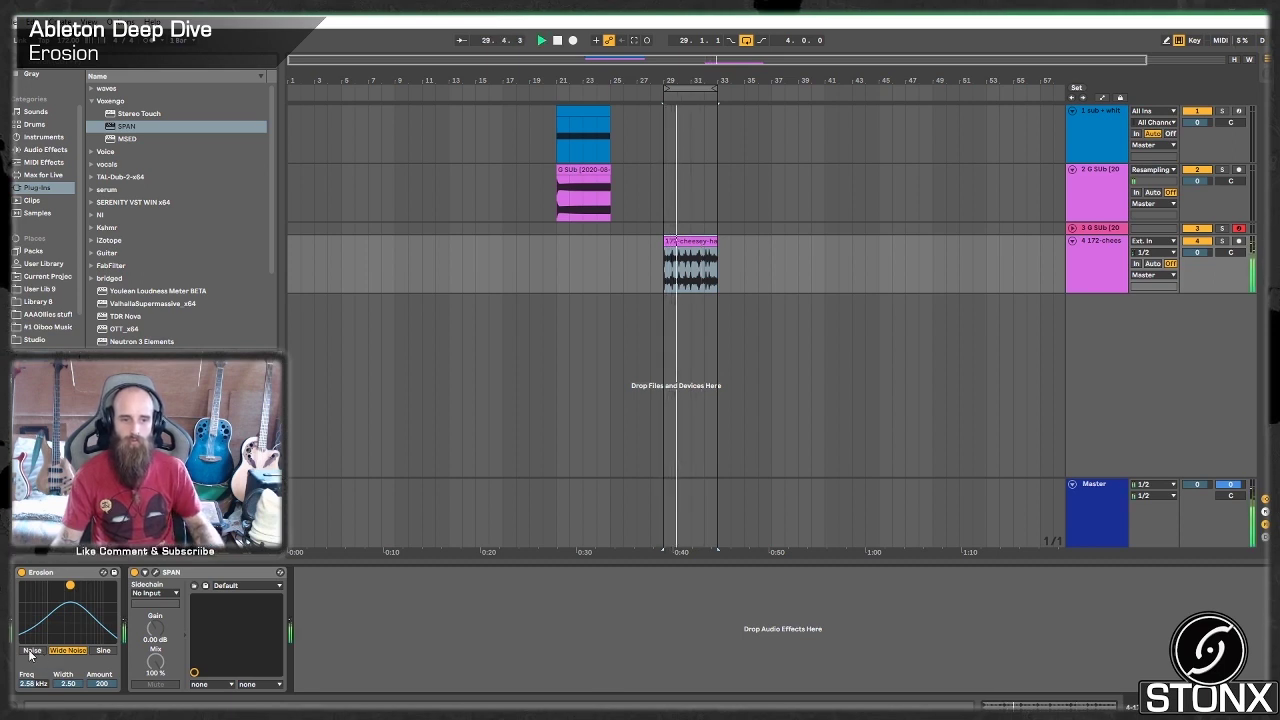
{"action": "left_click", "coordinate": [31, 651]}
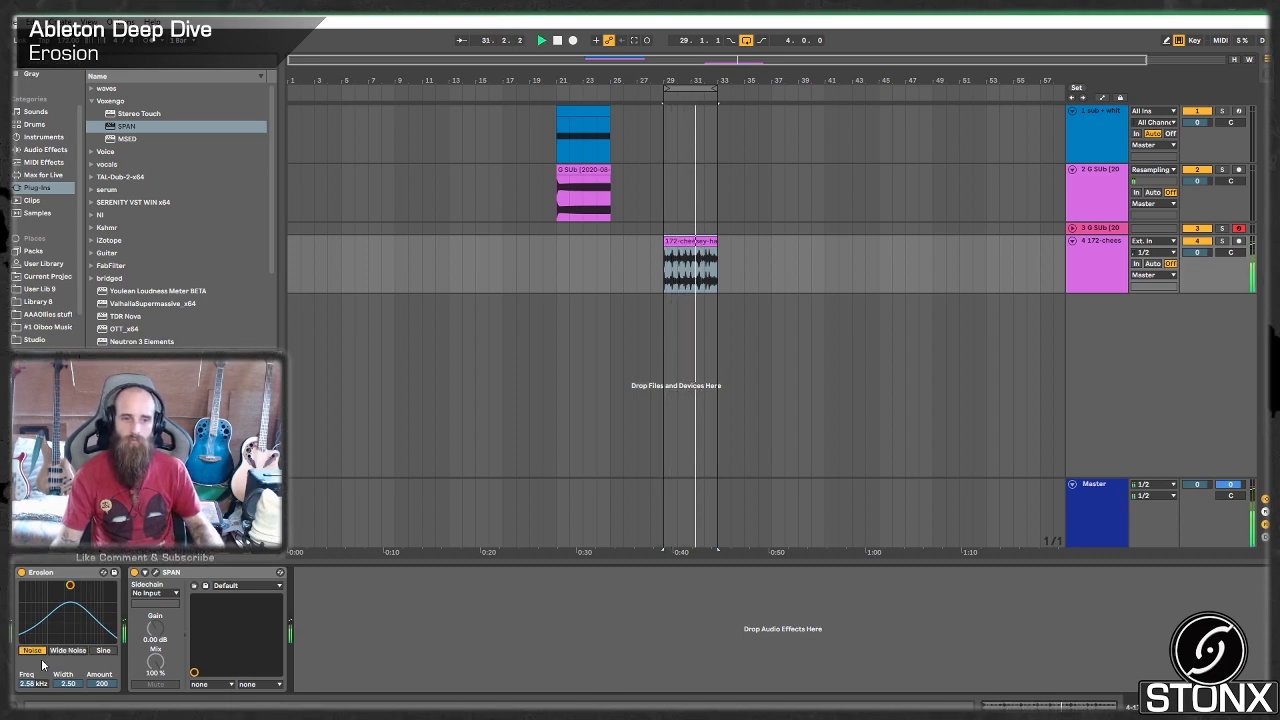
{"action": "left_click", "coordinate": [70, 651]}
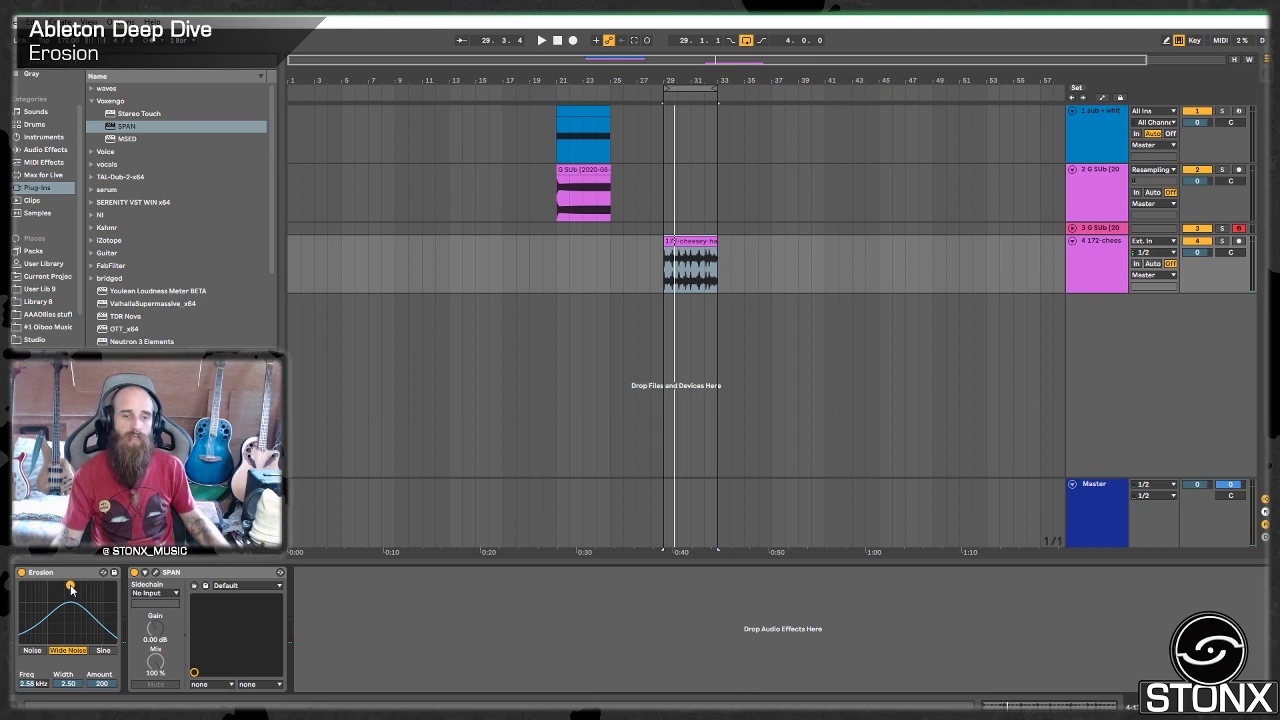
- Reduce Erosion's width to 1.08 and amount to about 26.8 at 2.58 kHz, auditioning the break in Wide Noise mode
{"action": "left_click_drag", "start_coordinate": [70, 585], "coordinate": [81, 622]}
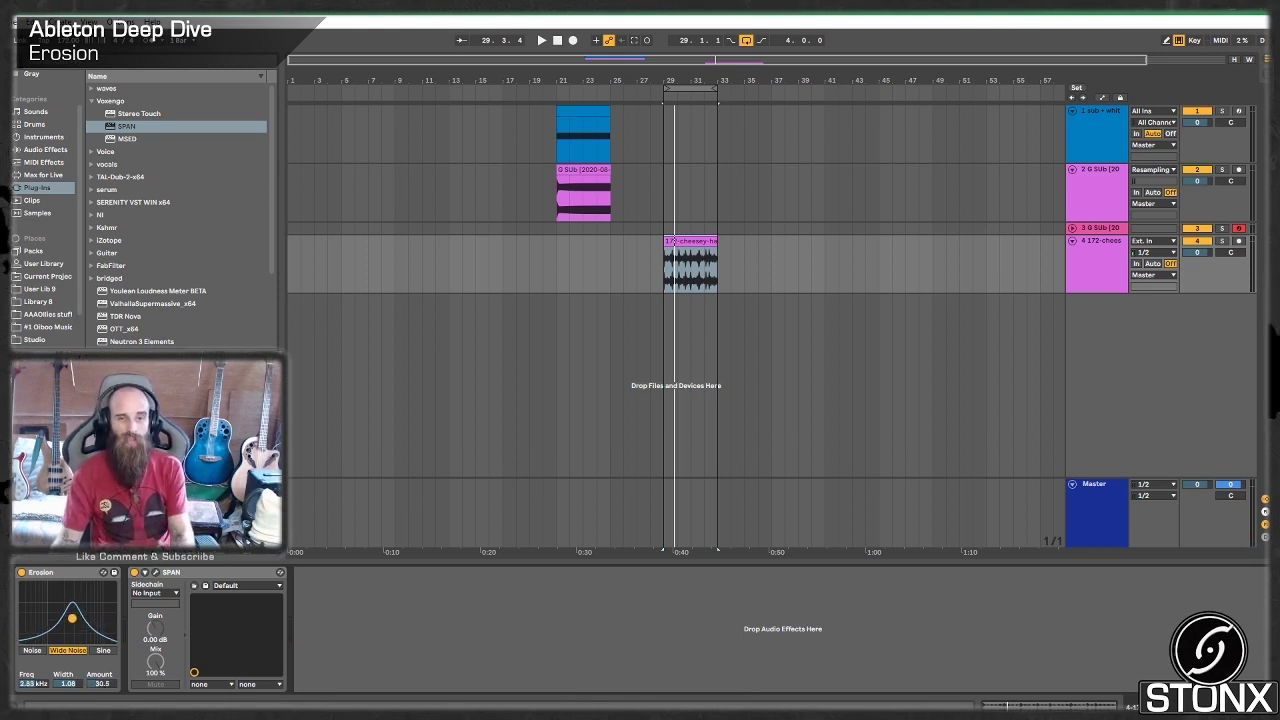
{"action": "key", "text": "space"}
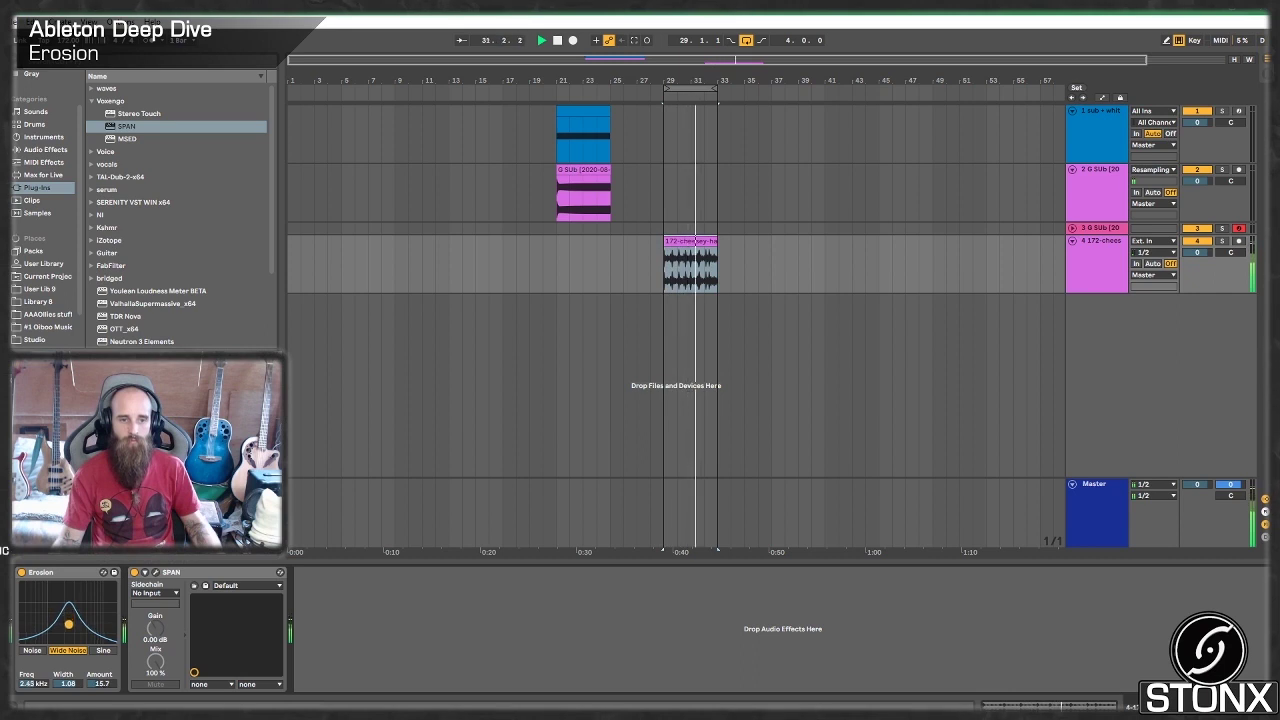
{"action": "left_click_drag", "start_coordinate": [68, 624], "coordinate": [72, 620]}
{"action": "key", "text": "space"}
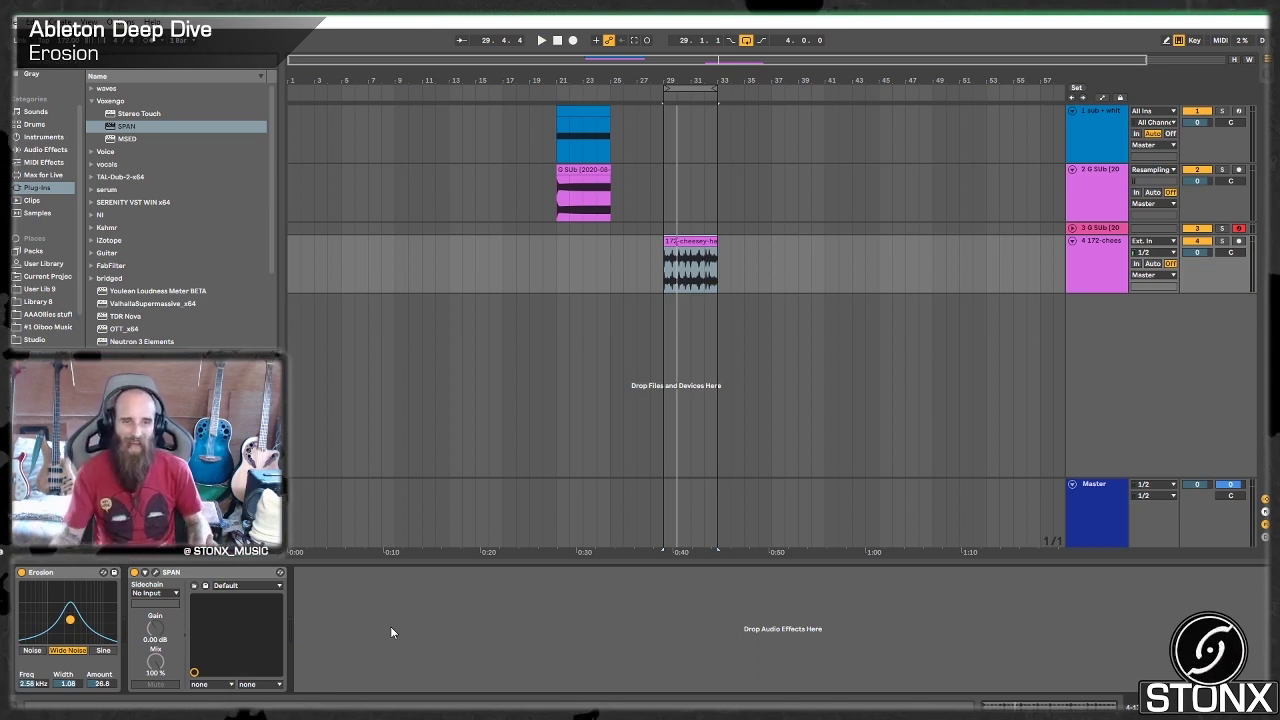
- Place the Muddy Bass sample from the OibooMusic_NeuroBass_Vol1 folder on a new audio track at bar 33
{"action": "scroll", "coordinate": [41, 307], "scroll_direction": "down", "scroll_amount": 2}
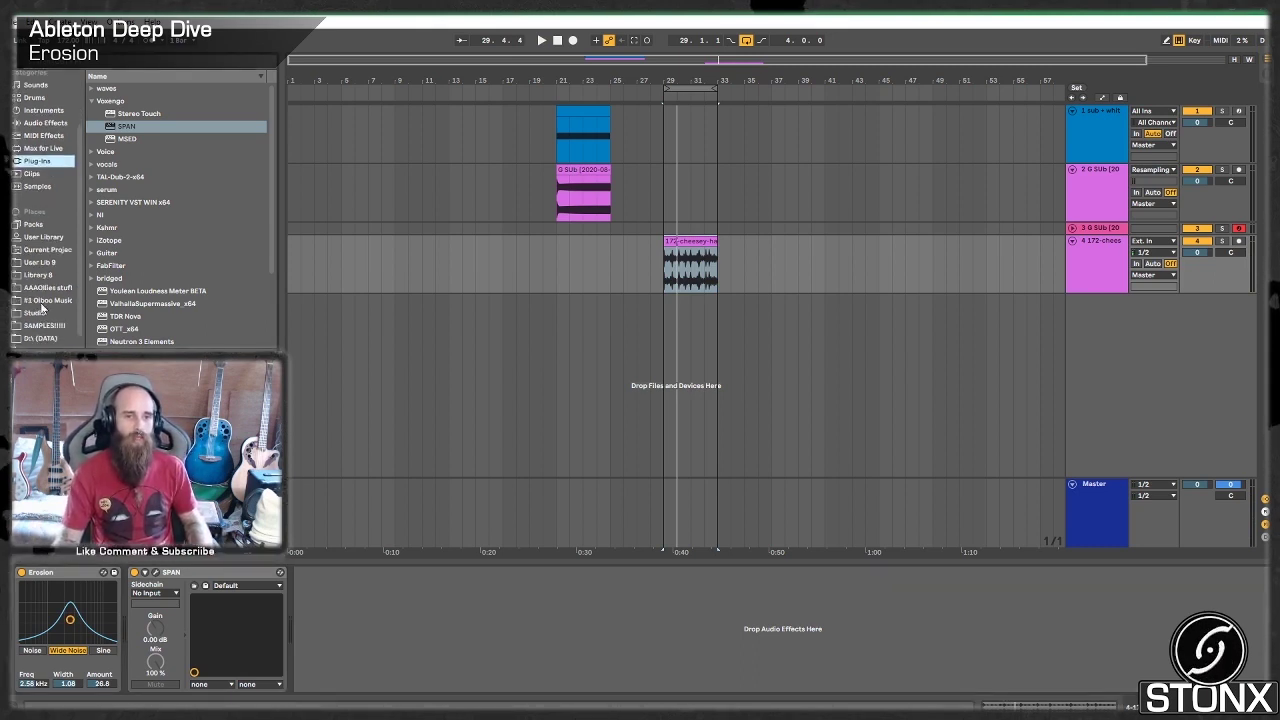
{"action": "left_click", "coordinate": [46, 288]}
{"action": "left_click", "coordinate": [38, 301]}
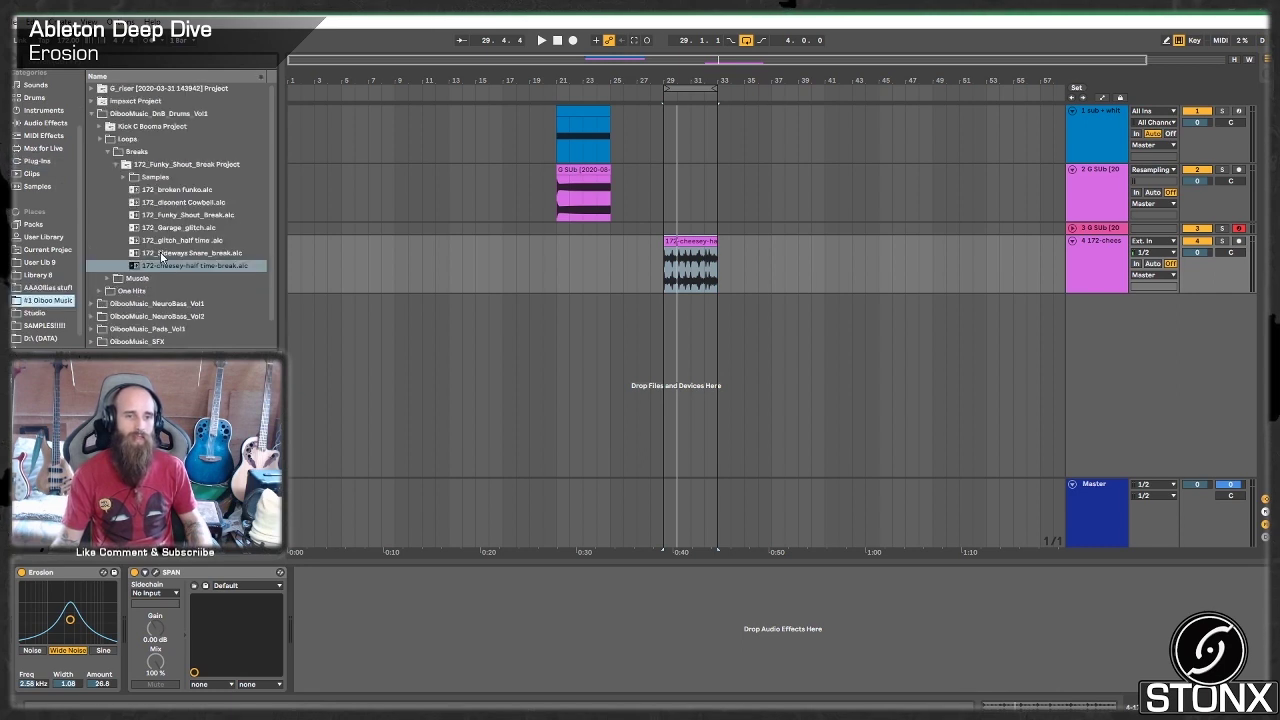
{"action": "scroll", "coordinate": [162, 323], "scroll_direction": "down", "scroll_amount": 2}
{"action": "left_click", "coordinate": [92, 280]}
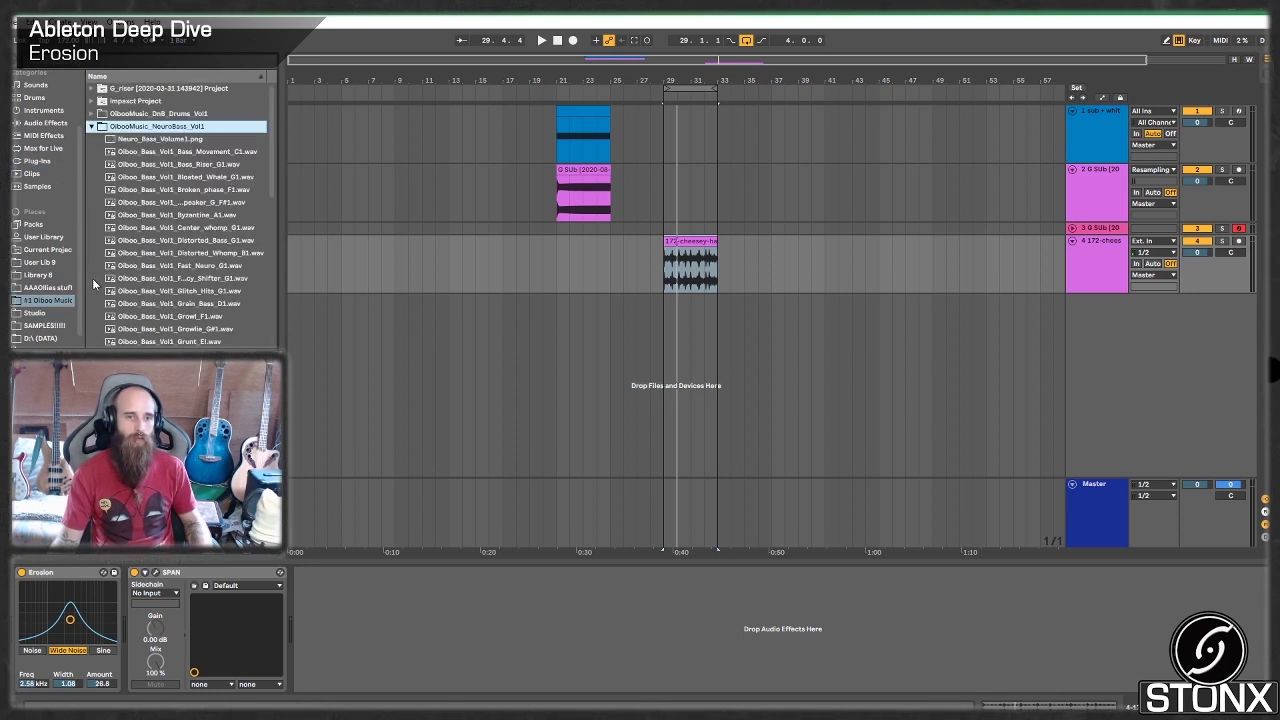
{"action": "scroll", "coordinate": [193, 285], "scroll_direction": "down", "scroll_amount": 5}
{"action": "left_click_drag", "start_coordinate": [157, 247], "coordinate": [715, 318]}
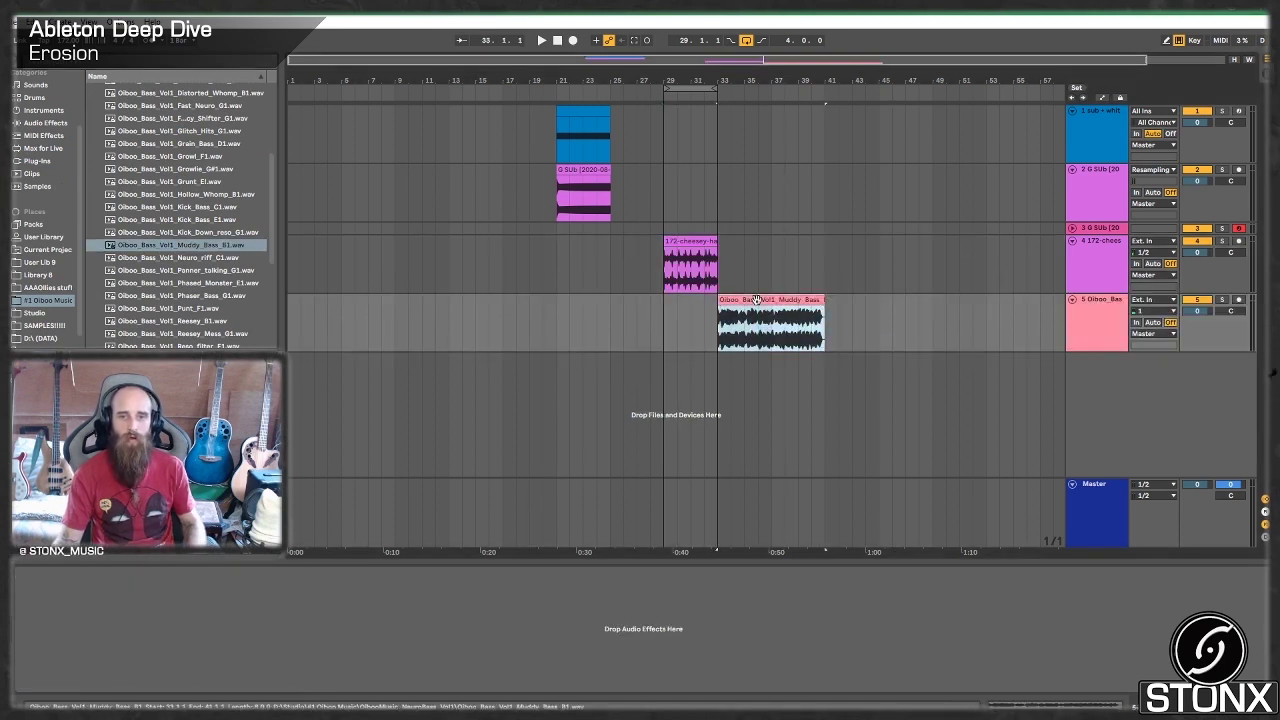
- Play the bass clip, set the loop around it and add the Erosion effect to its track
{"action": "key", "text": "space"}
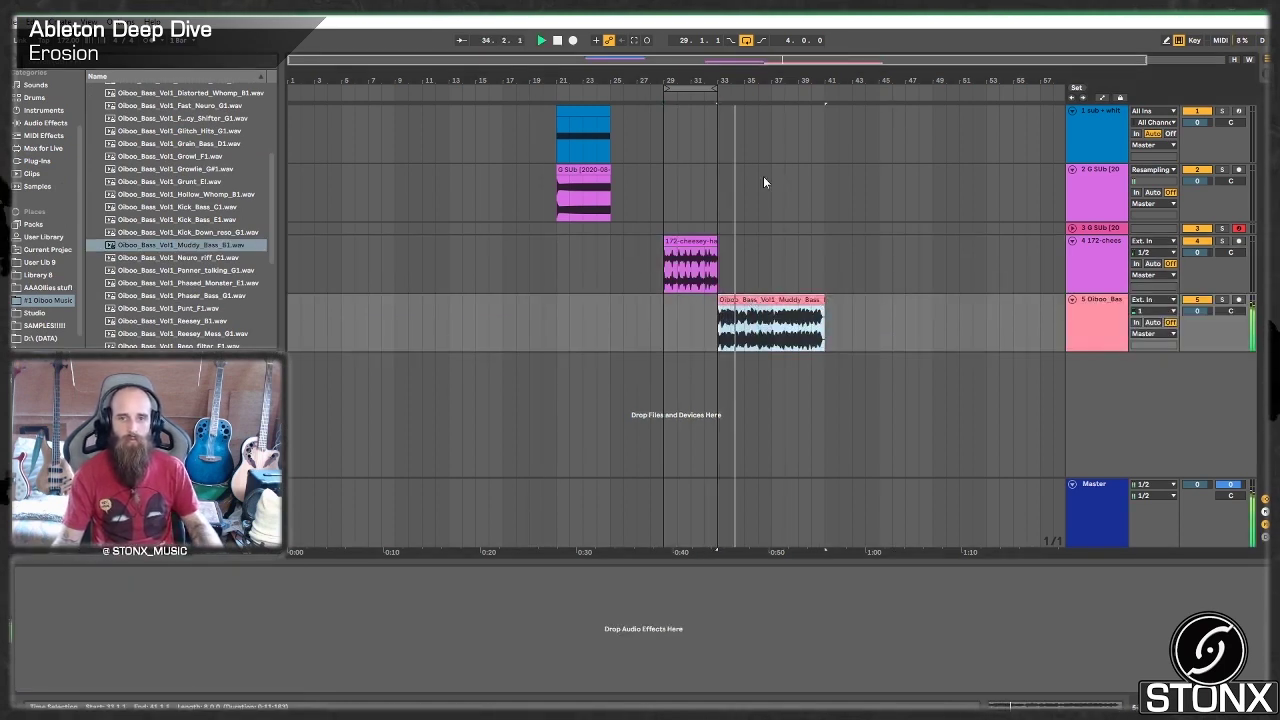
{"action": "key", "text": "ctrl+l"}
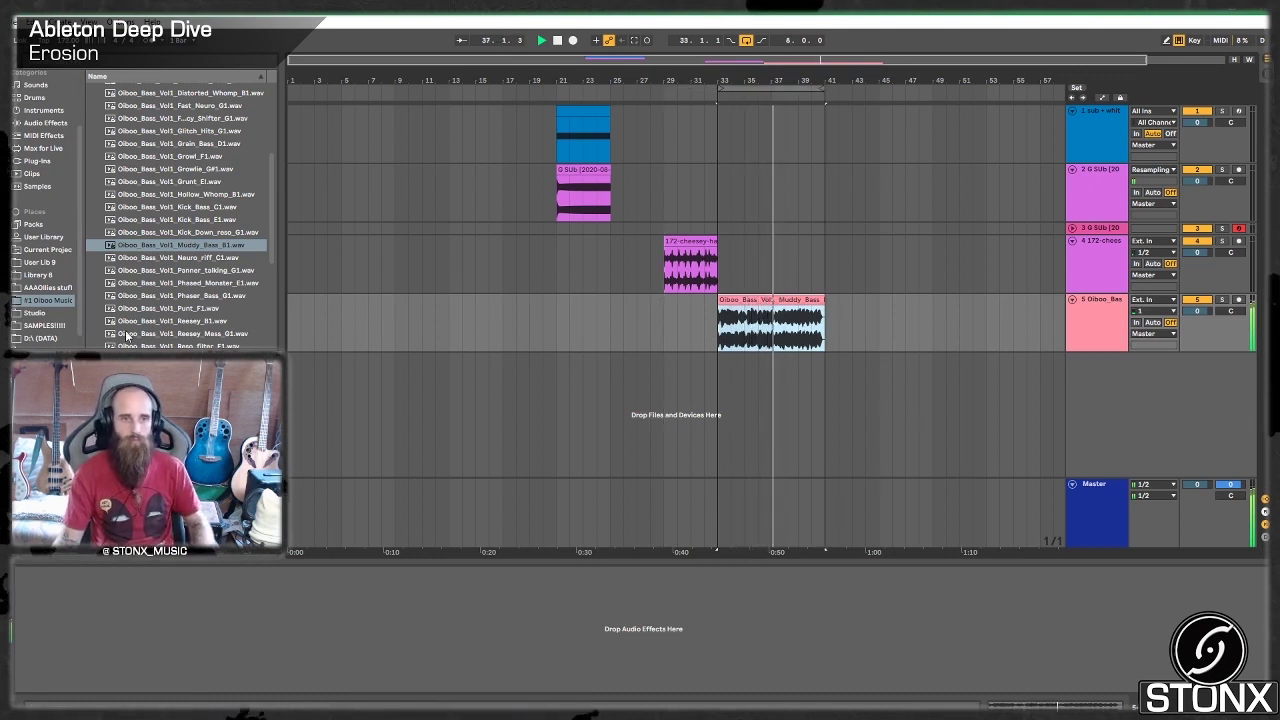
{"action": "left_click", "coordinate": [45, 122]}
{"action": "left_click_drag", "start_coordinate": [800, 329], "coordinate": [800, 329]}
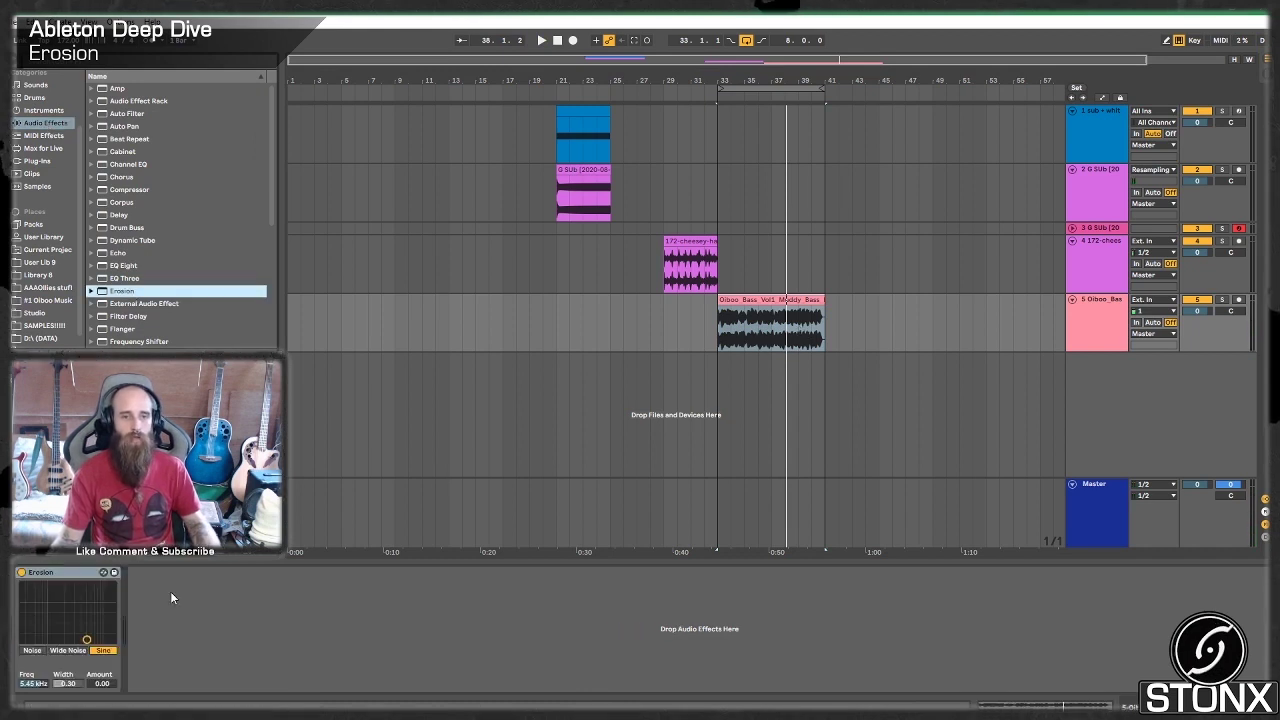
- Set Erosion to about 4.33 kHz with amount 21.7 in Sine mode, and compare the playing bass with the effect bypassed and active
{"action": "left_click_drag", "start_coordinate": [87, 640], "coordinate": [74, 622]}
{"action": "key", "text": "space"}
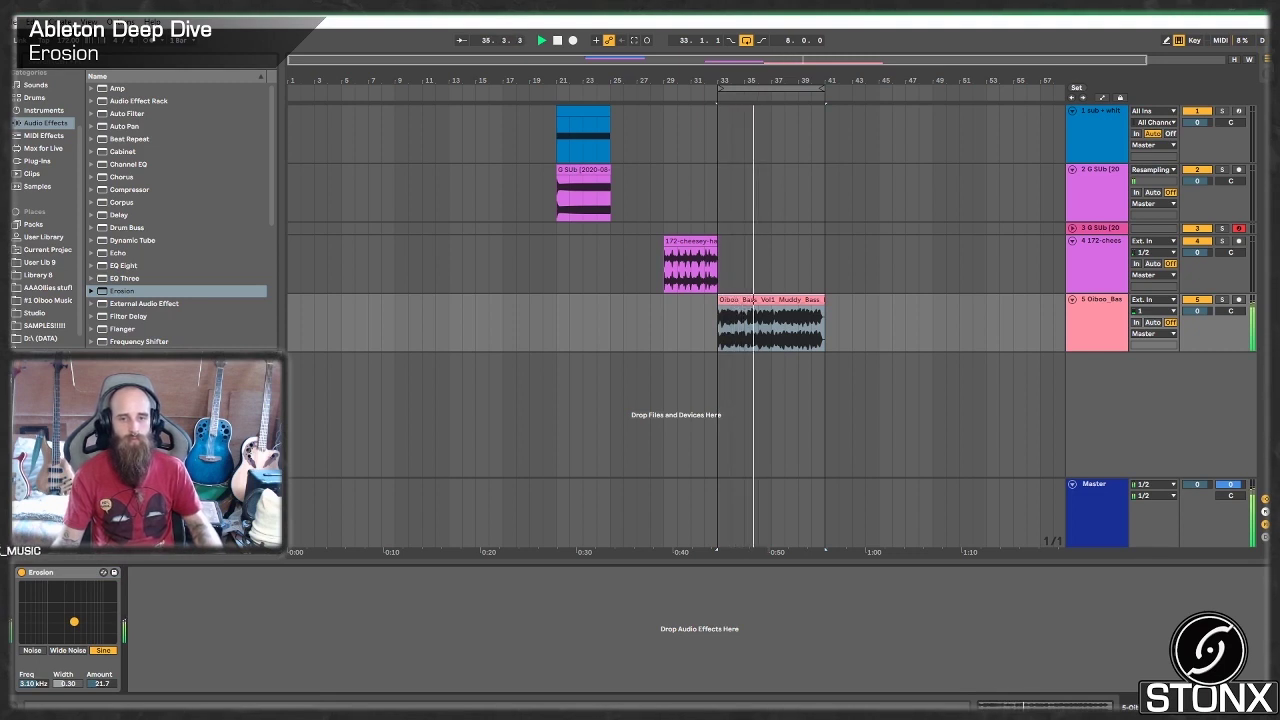
{"action": "mouse_move", "coordinate": [74, 621]}
{"action": "left_mouse_down"}
{"action": "mouse_move", "coordinate": [103, 617]}
{"action": "mouse_move", "coordinate": [81, 621]}
{"action": "left_mouse_up"}
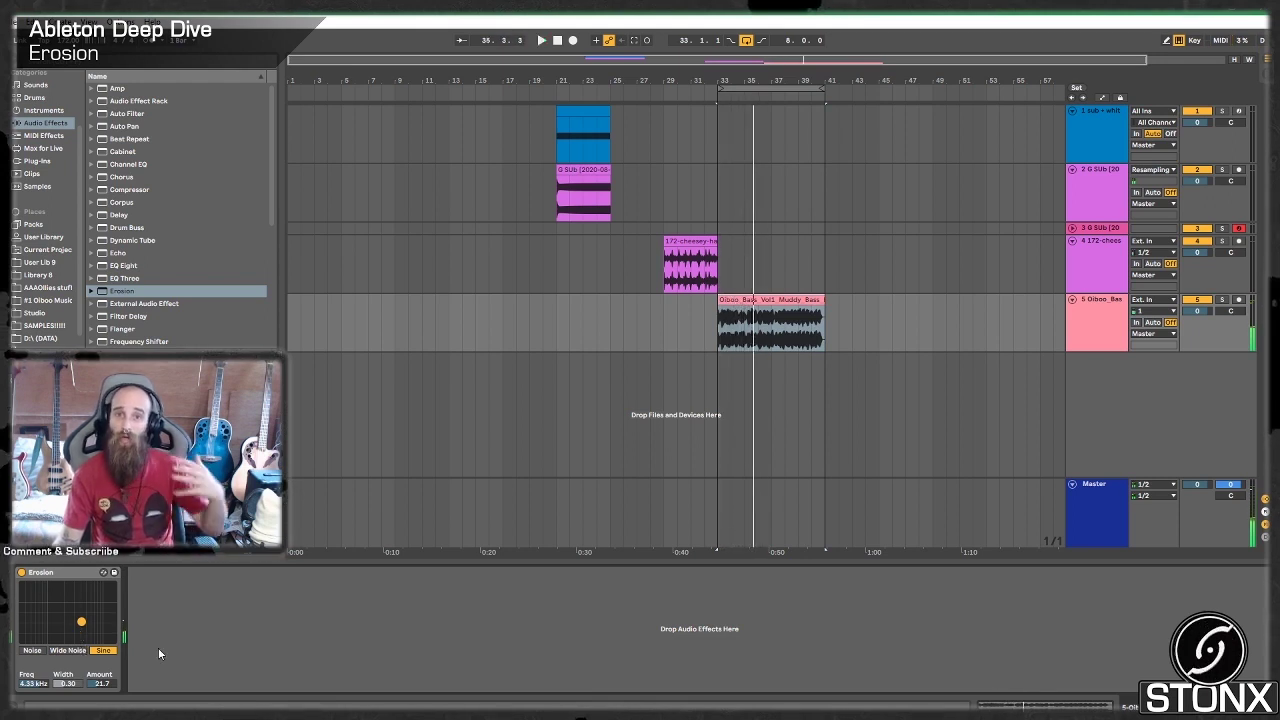
{"action": "left_click", "coordinate": [22, 574]}
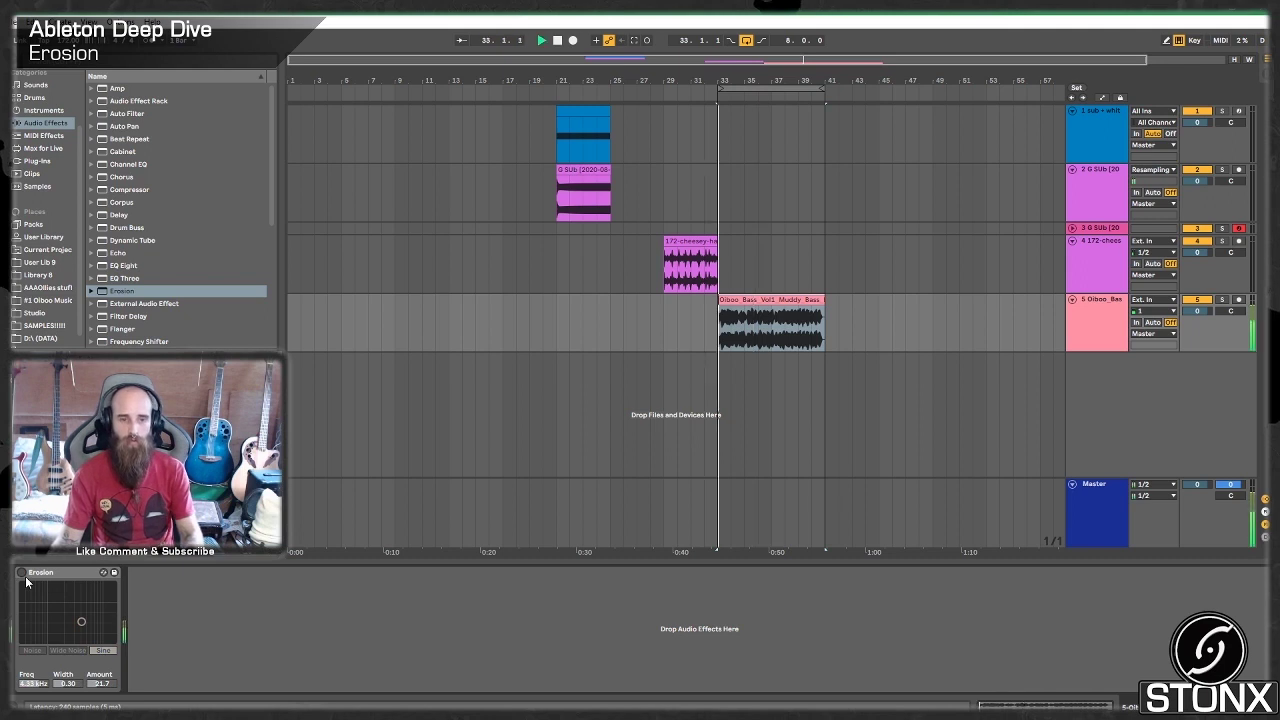
{"action": "left_click", "coordinate": [22, 575]}
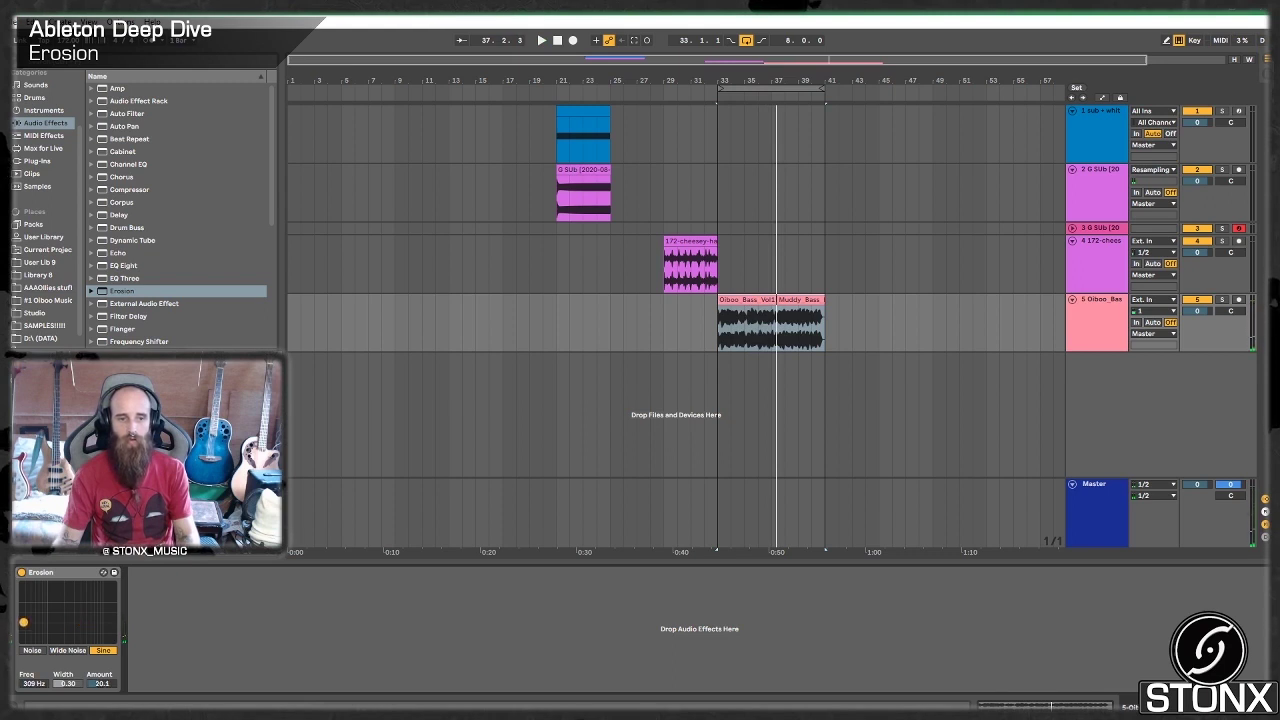
- Raise Erosion's amount to 200 and sweep its frequency to about 1.33 kHz while the bass plays
{"action": "key", "text": "space"}
{"action": "left_click_drag", "start_coordinate": [23, 622], "coordinate": [47, 585]}
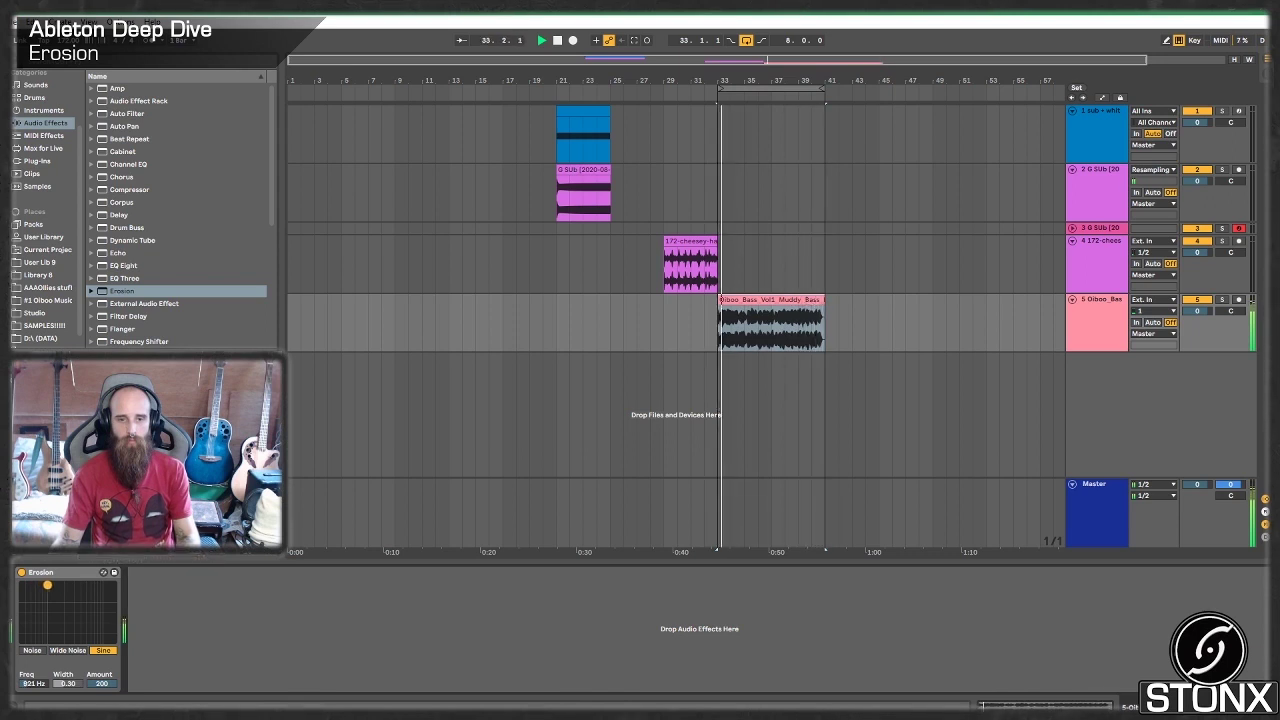
{"action": "key", "text": "space"}
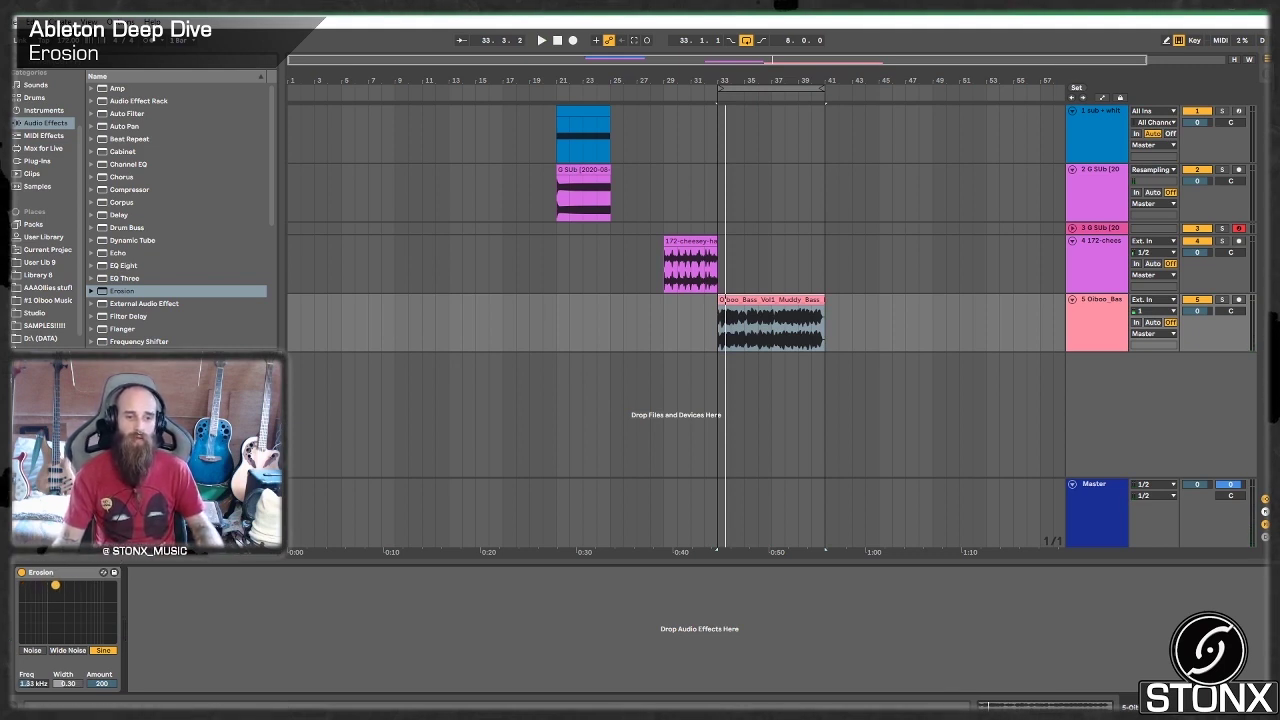
- Automate Erosion's frequency across the bass clip as a ramp from about 490 Hz to about 1.15 kHz, and audition it
{"action": "right_click", "coordinate": [23, 684]}
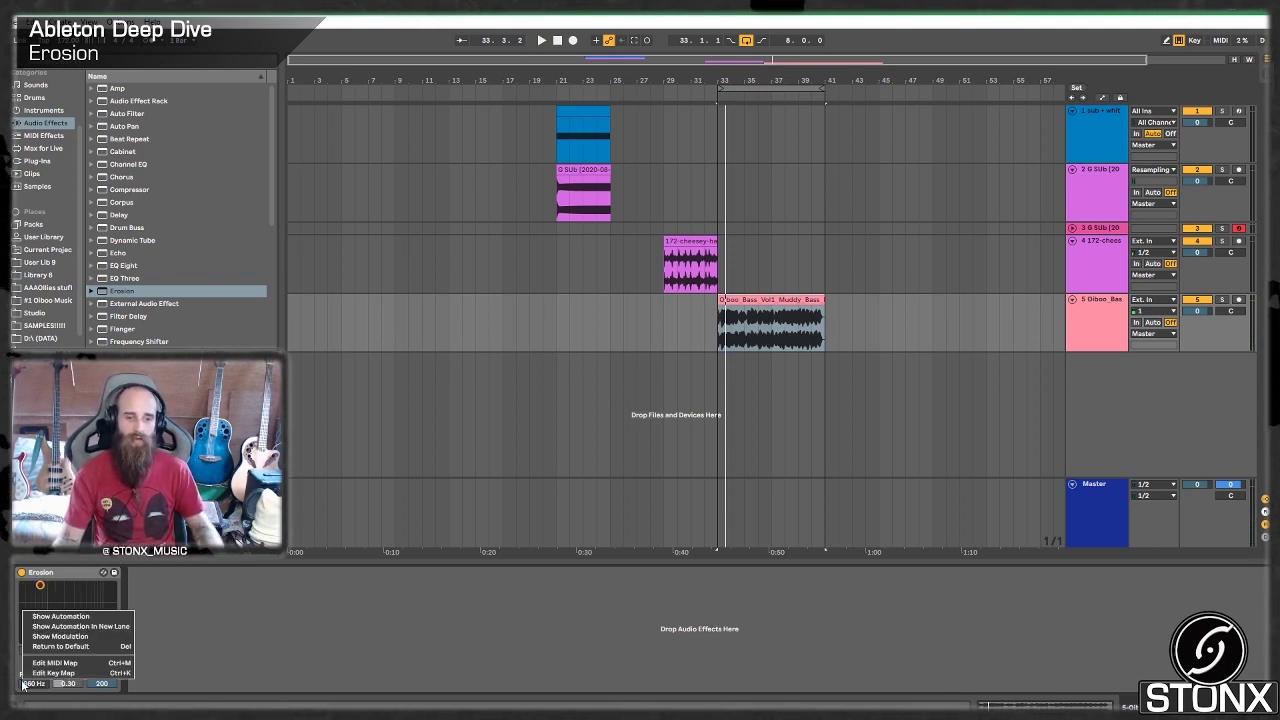
{"action": "left_click", "coordinate": [45, 617]}
{"action": "left_click", "coordinate": [723, 342]}
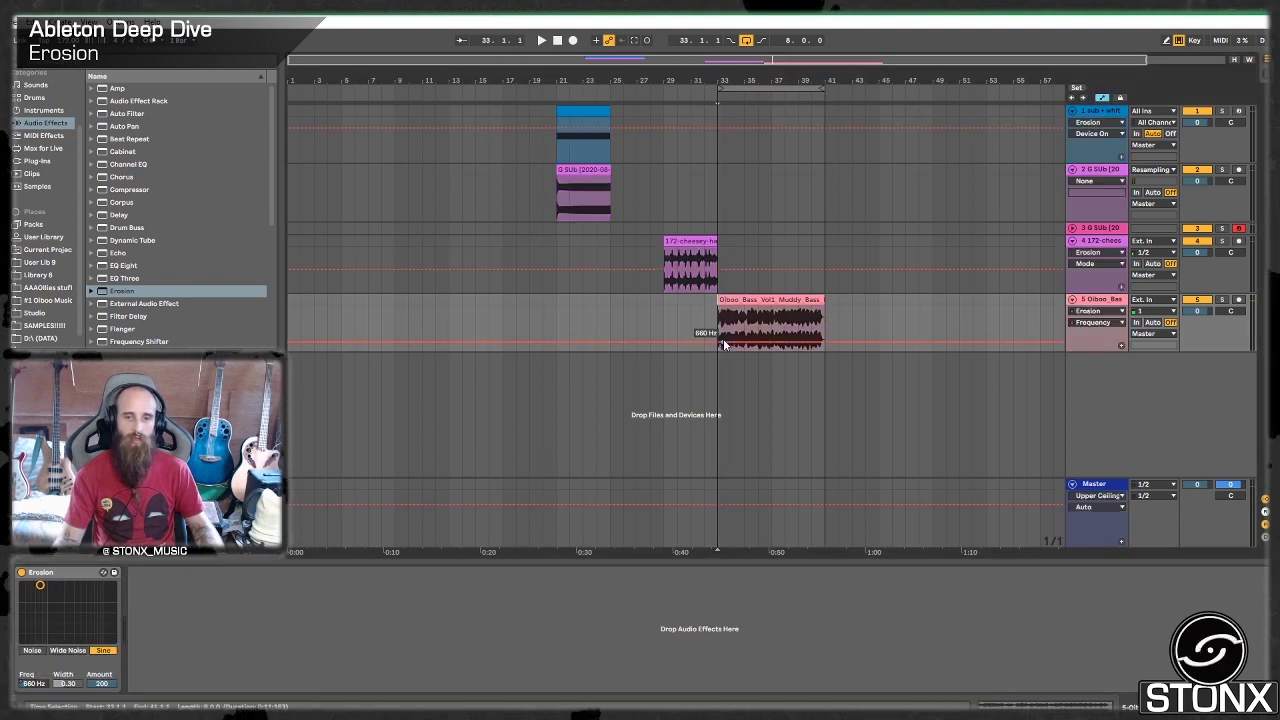
{"action": "left_click_drag", "start_coordinate": [748, 343], "coordinate": [795, 312]}
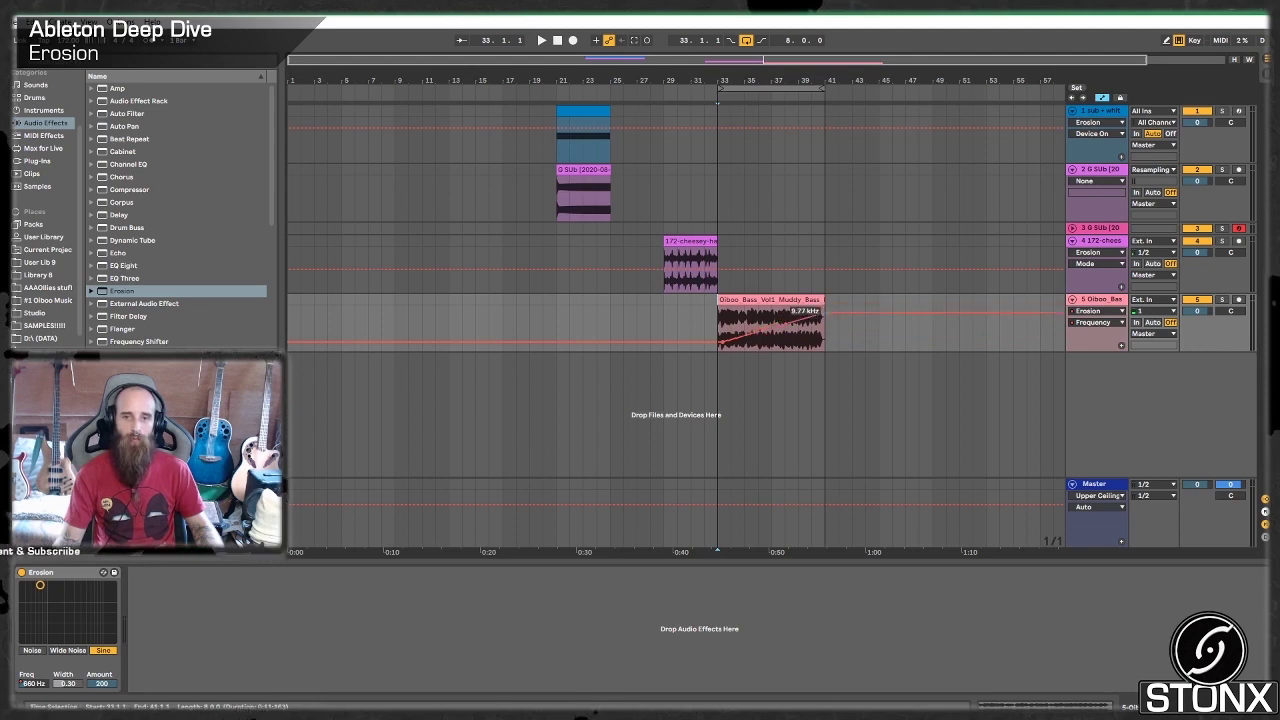
{"action": "left_click_drag", "start_coordinate": [824, 313], "coordinate": [822, 337]}
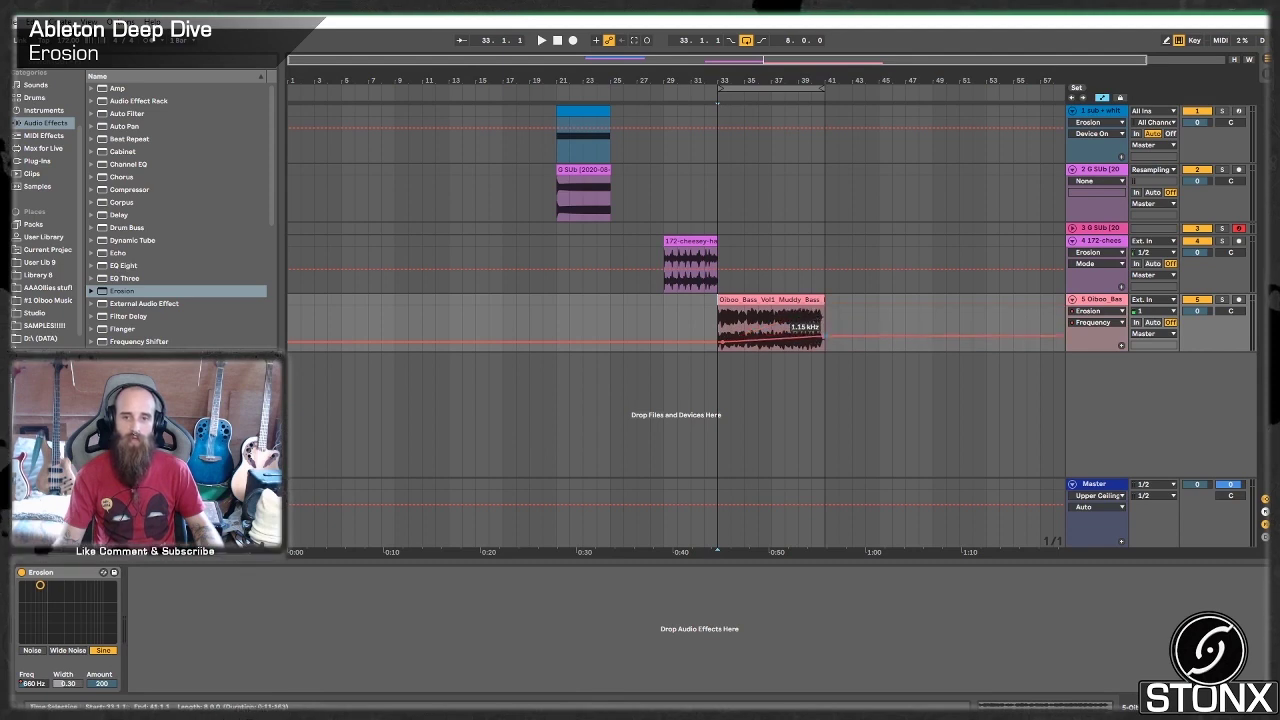
{"action": "left_click_drag", "start_coordinate": [721, 322], "coordinate": [722, 345]}
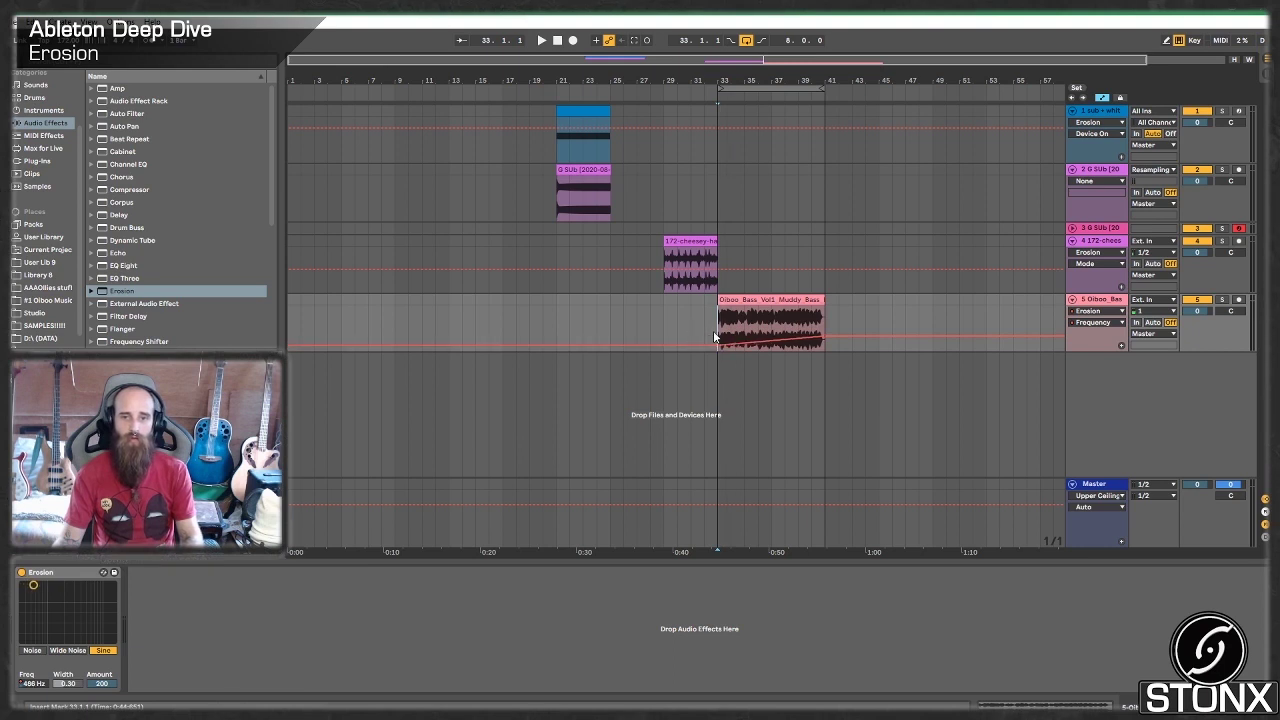
{"action": "key", "text": "space"}
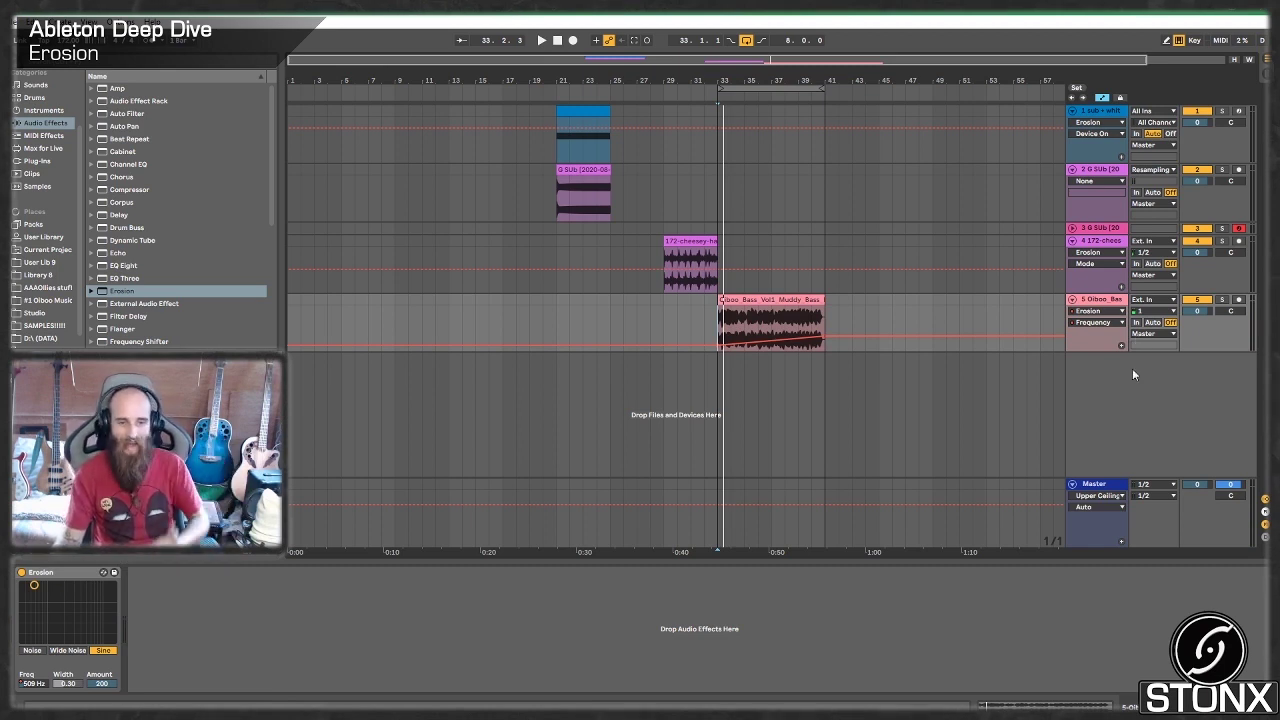
- Lower Erosion's amount to about 36 and automate it as a ramp rising to 141 at the bass clip's end
{"action": "left_click_drag", "start_coordinate": [119, 686], "coordinate": [119, 716]}
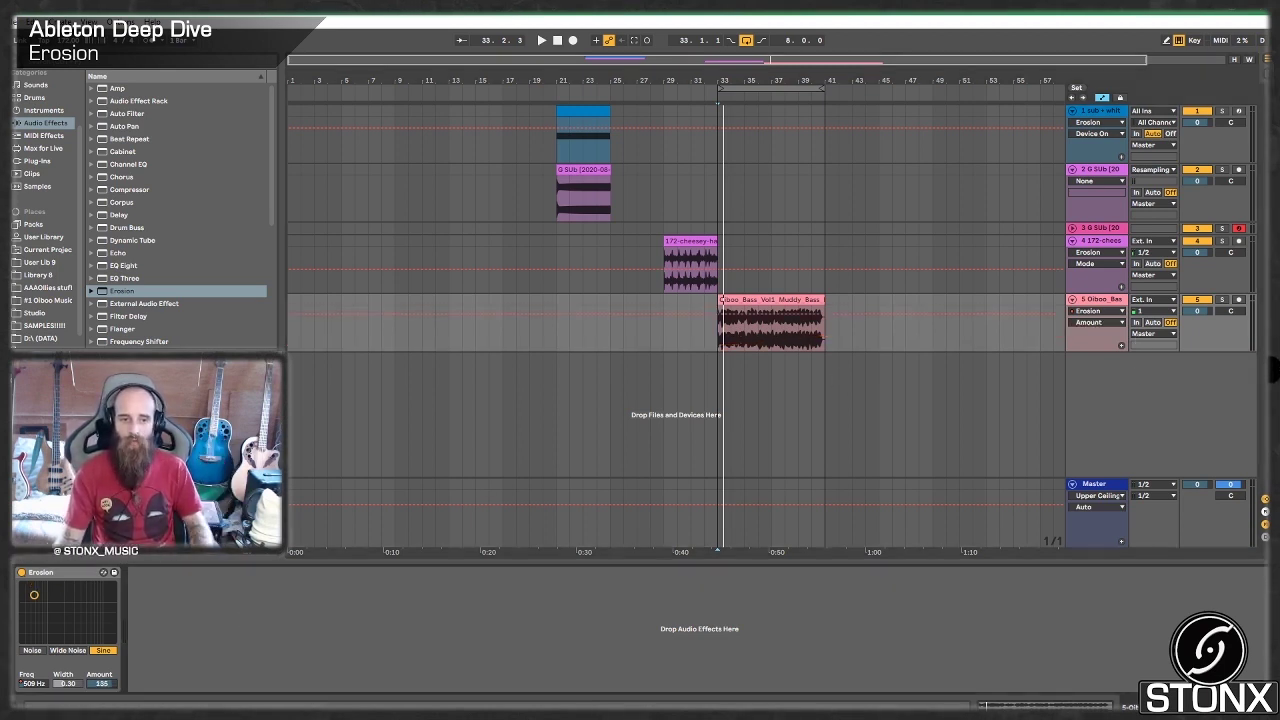
{"action": "key", "text": "space"}
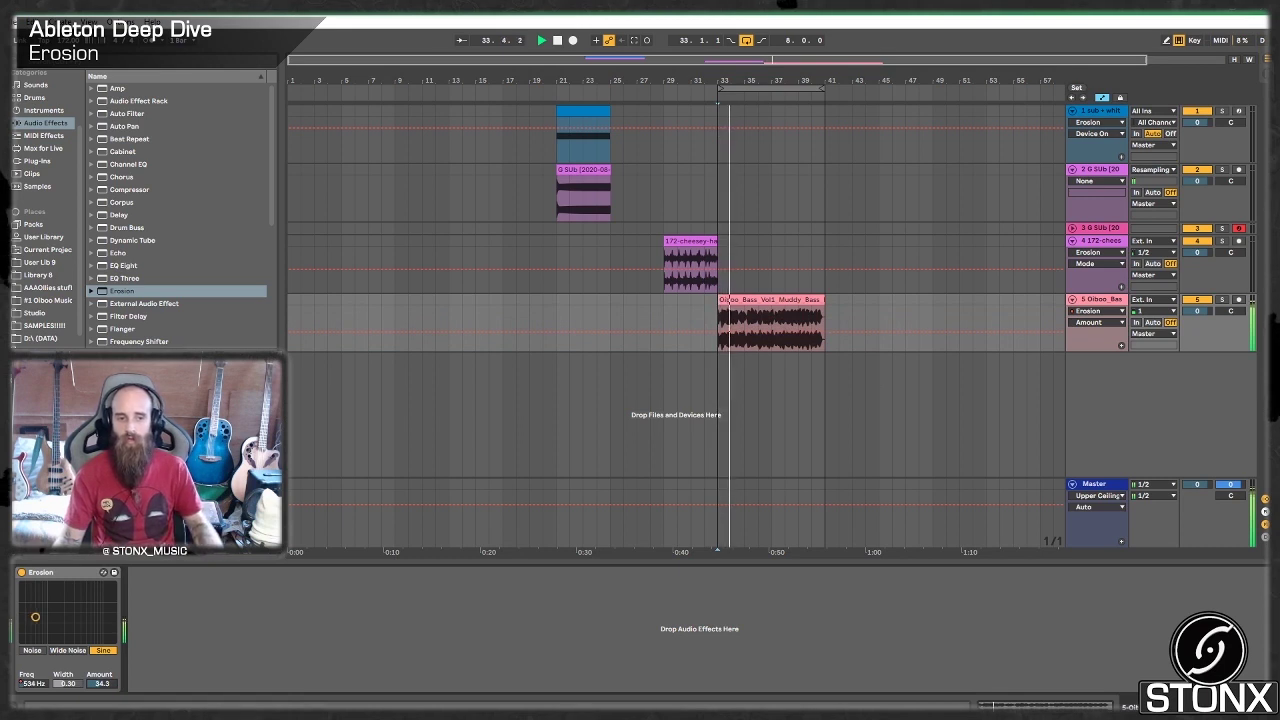
{"action": "right_click", "coordinate": [117, 686]}
{"action": "left_click", "coordinate": [135, 622]}
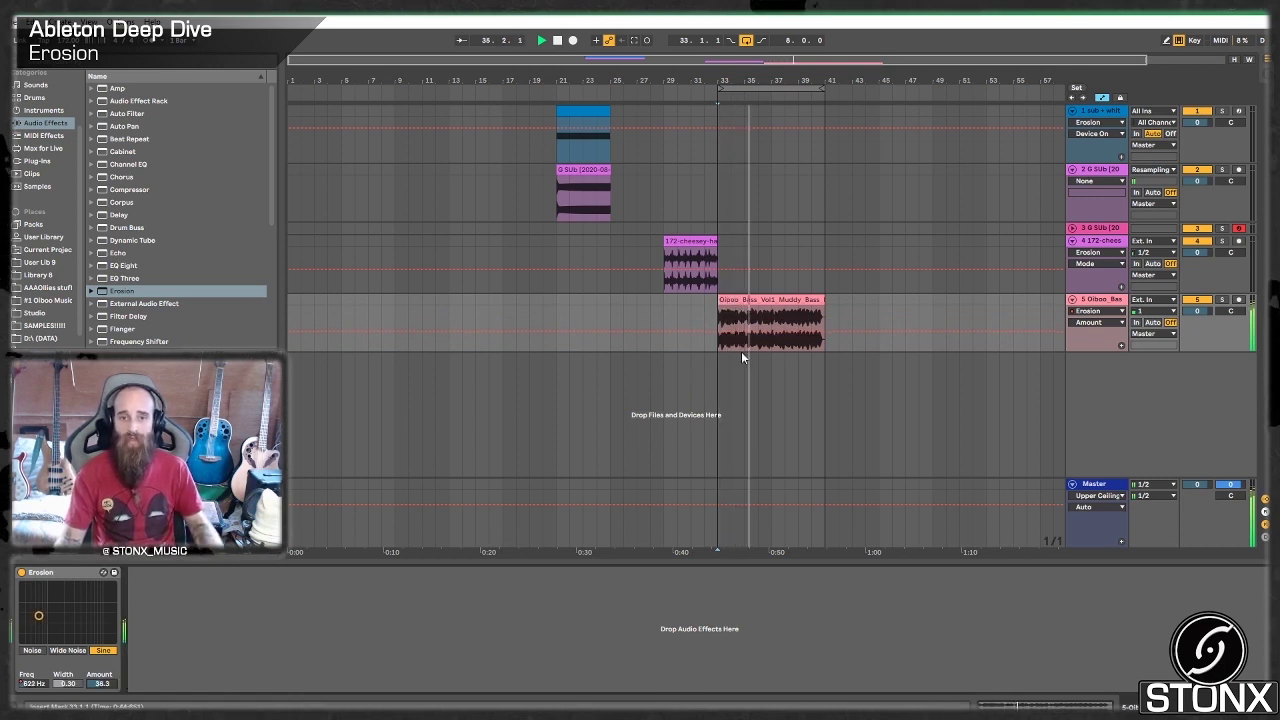
{"action": "mouse_move", "coordinate": [765, 333]}
{"action": "left_click_drag", "start_coordinate": [823, 331], "coordinate": [824, 313]}
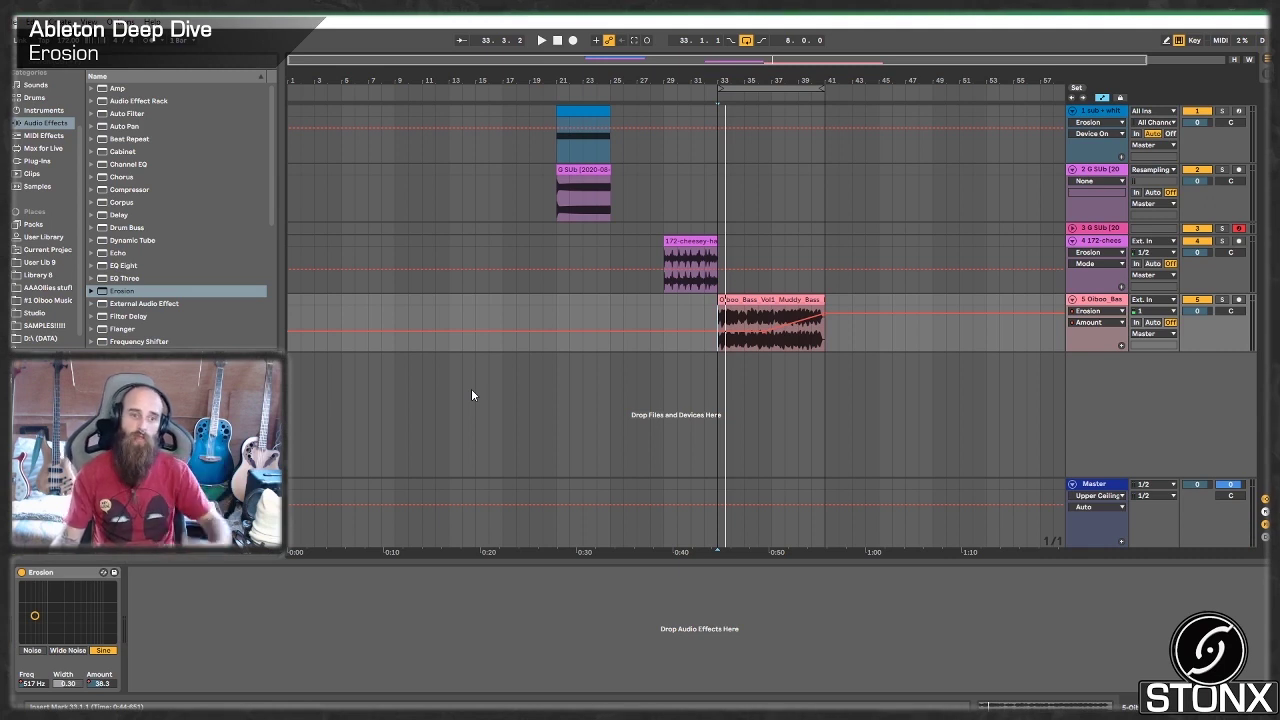
- Duplicate the bass track and move the copied clip to bar 41, directly after the original clip's end
{"action": "right_click", "coordinate": [1106, 303]}
{"action": "left_click", "coordinate": [1150, 334]}
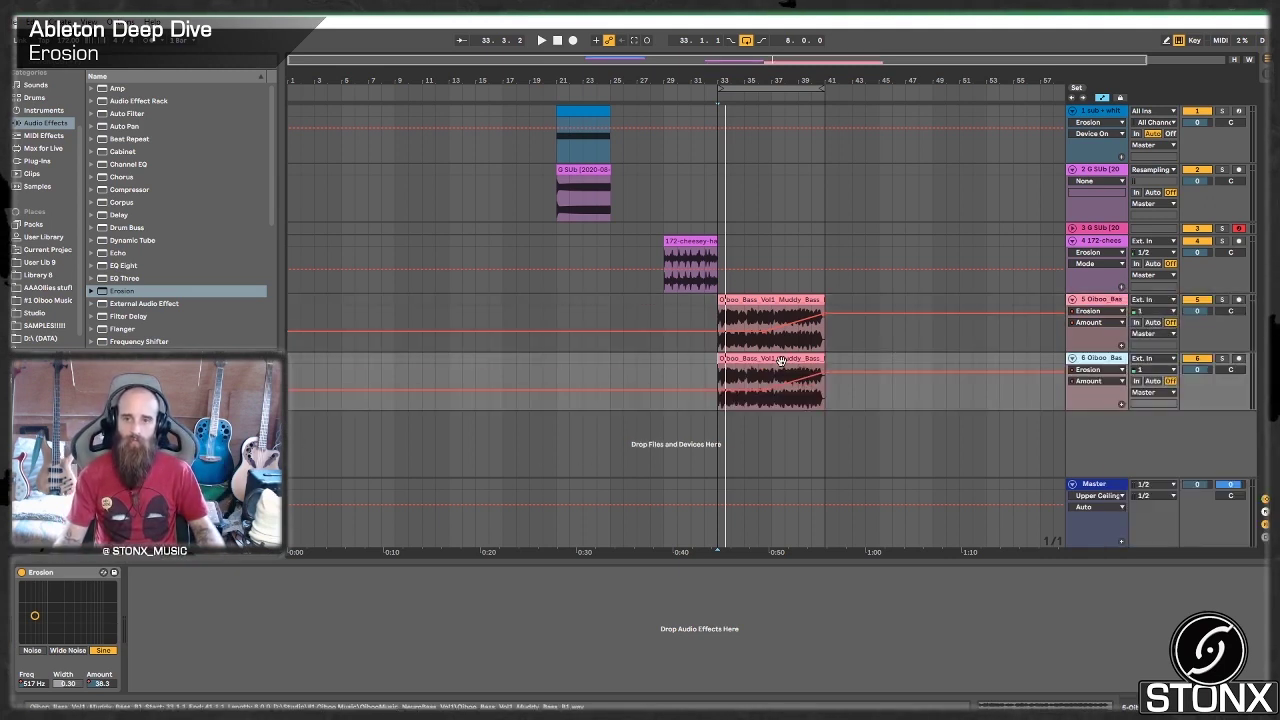
{"action": "left_click_drag", "start_coordinate": [781, 361], "coordinate": [893, 371]}
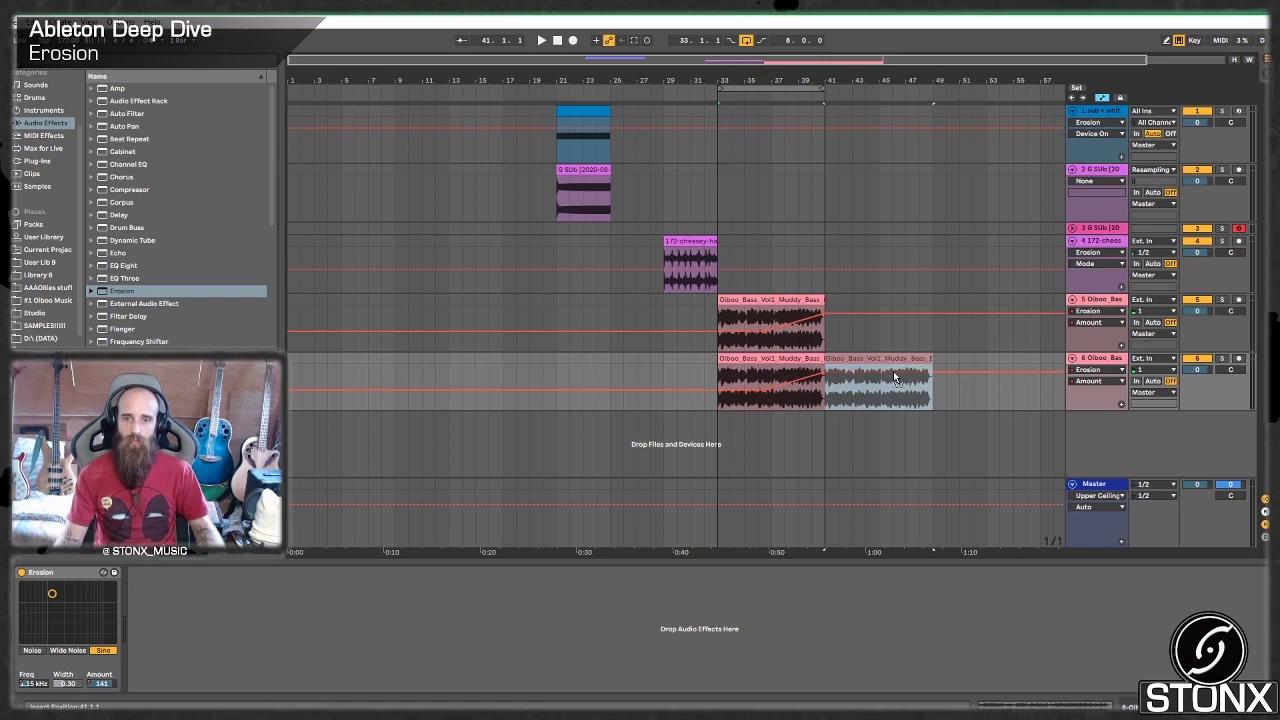
- Delete the frequency and amount automation from the duplicated bass track's Erosion
{"action": "right_click", "coordinate": [46, 685]}
{"action": "left_click", "coordinate": [73, 649]}
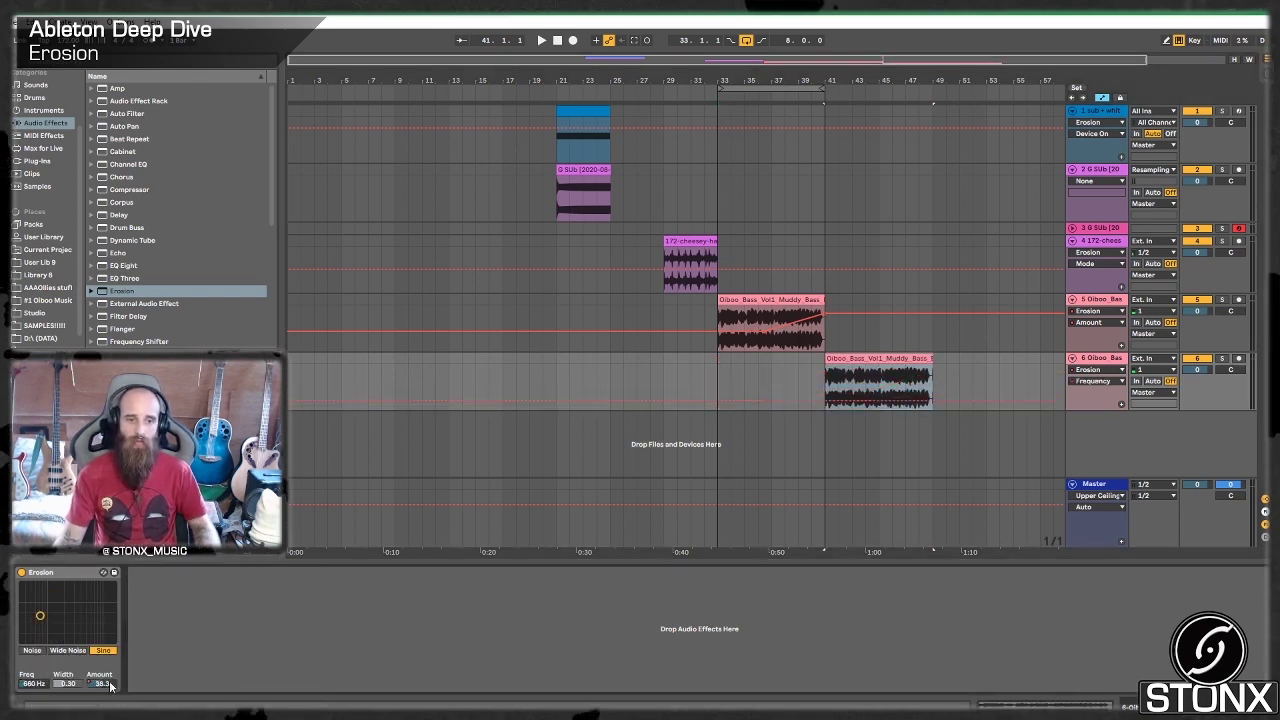
{"action": "right_click", "coordinate": [108, 684]}
{"action": "left_click", "coordinate": [133, 648]}
- Switch the duplicated track's Erosion to Wide Noise with width 2.50, loop the copied clip and play it
{"action": "left_click", "coordinate": [71, 652]}
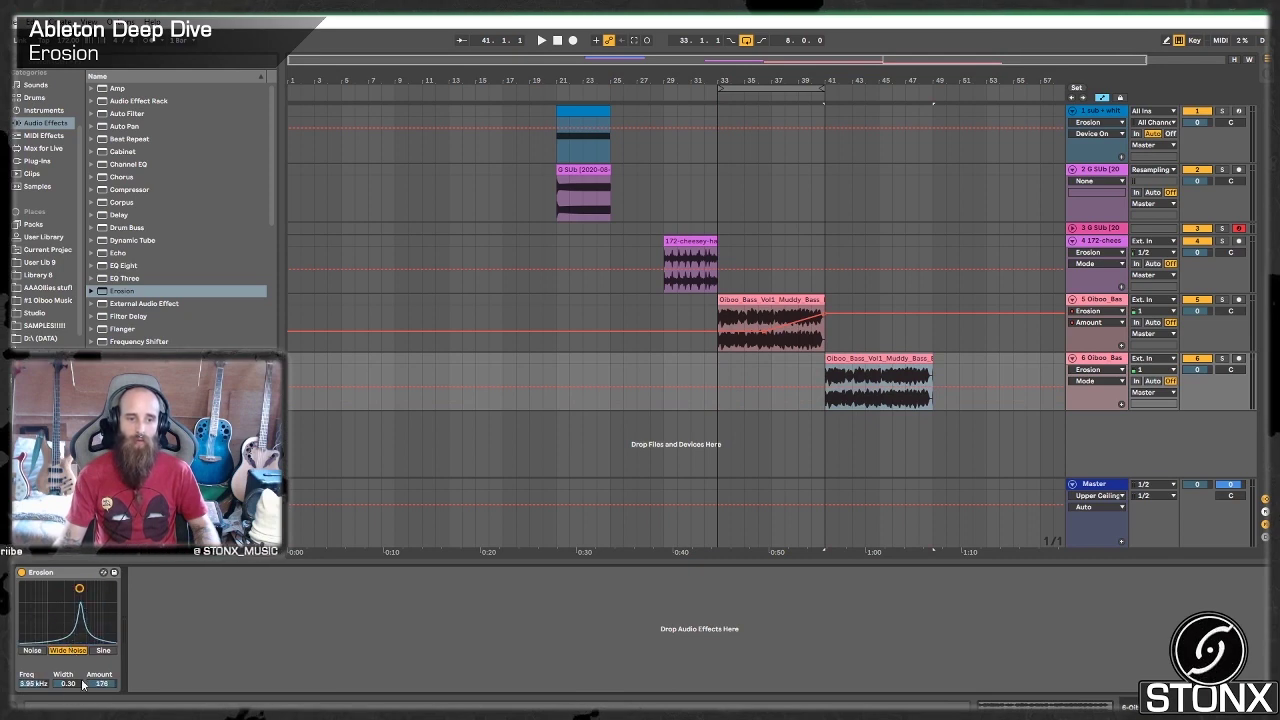
{"action": "left_click_drag", "start_coordinate": [66, 683], "coordinate": [66, 640]}
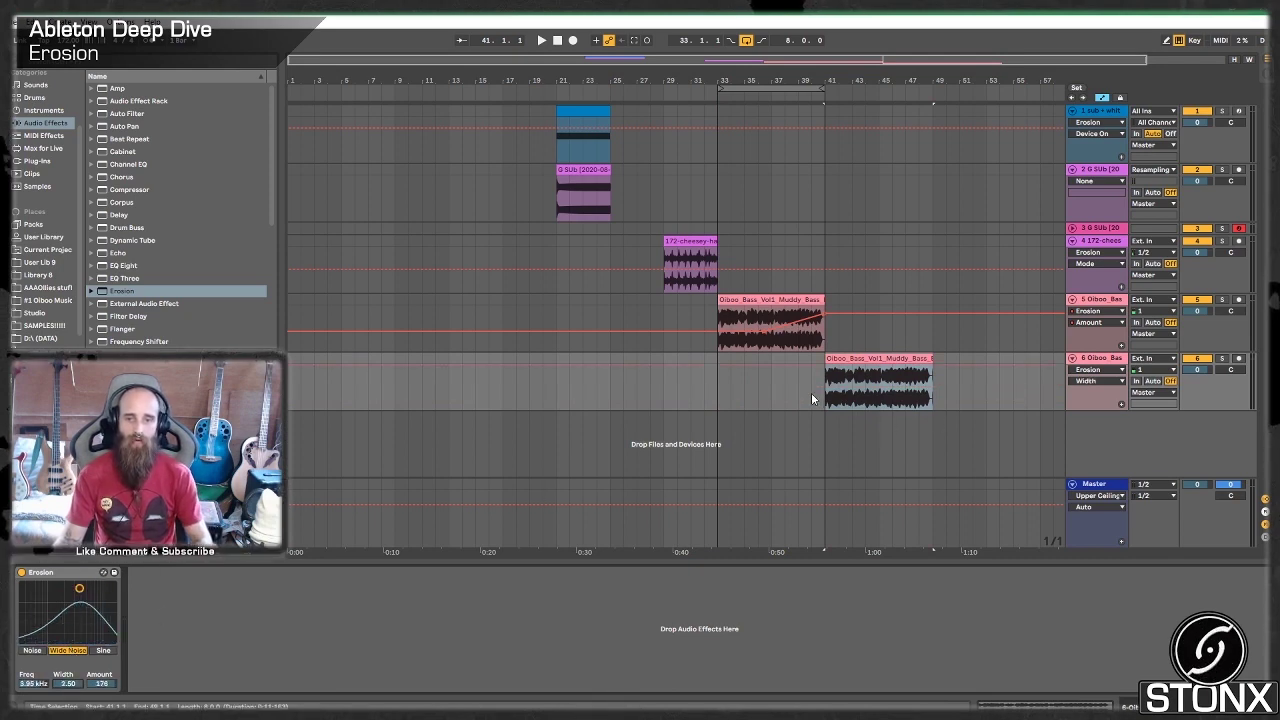
{"action": "left_click", "coordinate": [834, 358]}
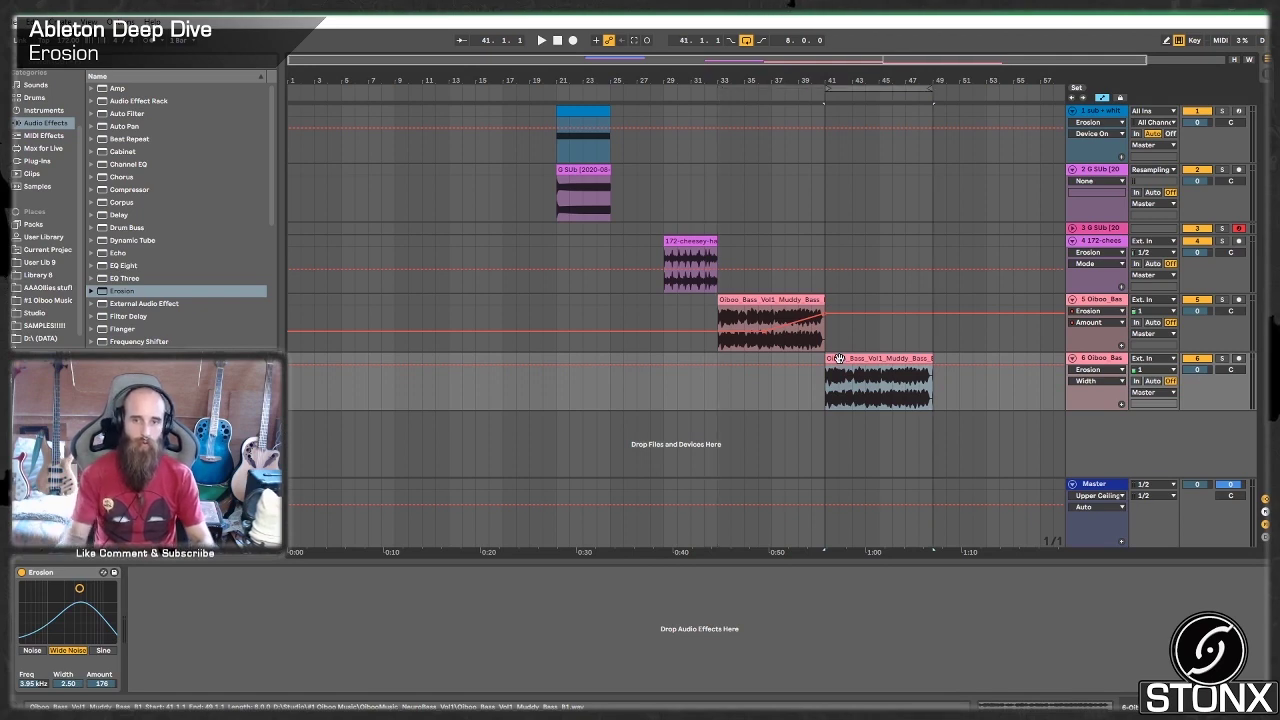
{"action": "key", "text": "space"}
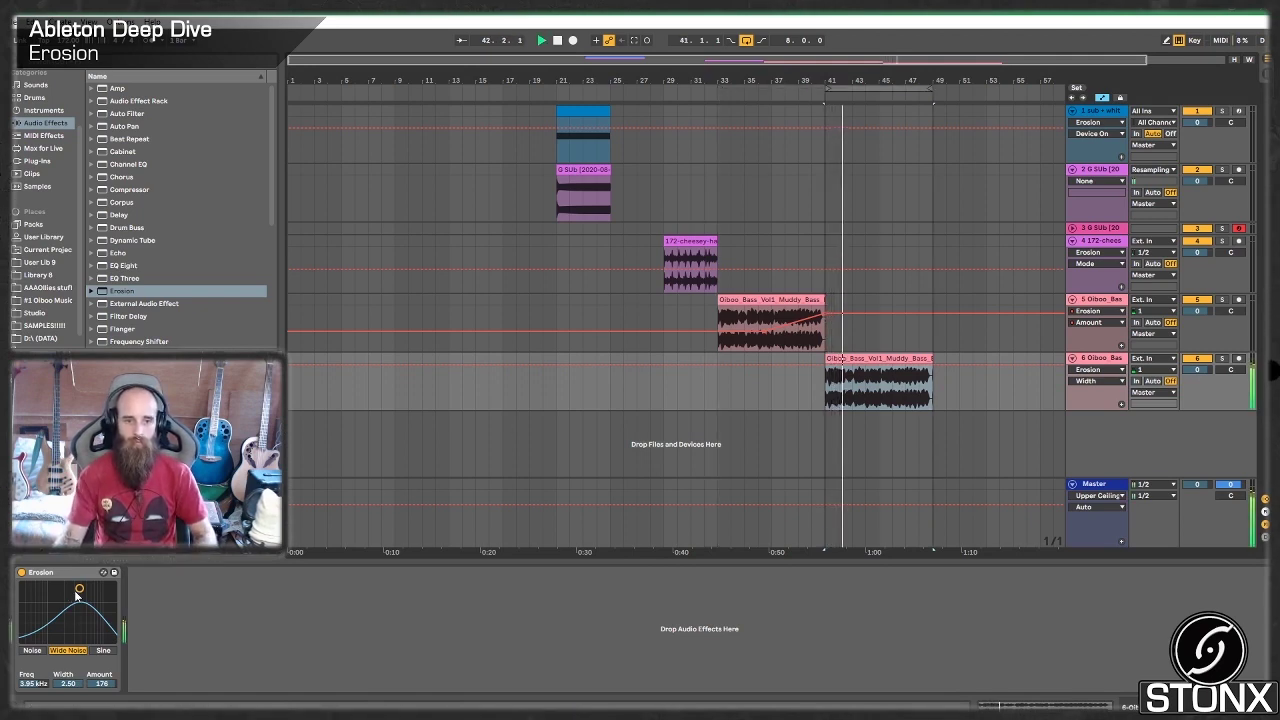
- Set Erosion to 3.50 kHz, raise the amount to 200 and lower it to 18.6 while auditioning the bass
{"action": "left_click_drag", "start_coordinate": [77, 592], "coordinate": [77, 587]}
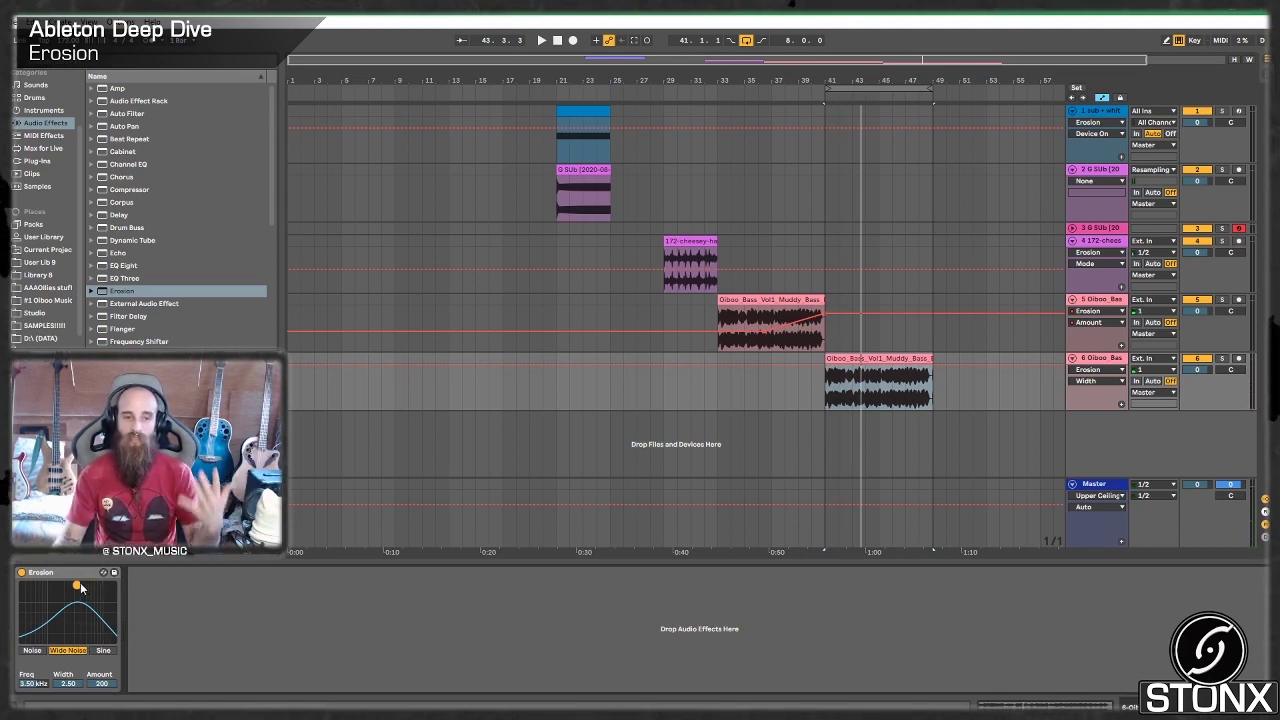
{"action": "key", "text": "space"}
{"action": "left_click_drag", "start_coordinate": [77, 585], "coordinate": [76, 620]}
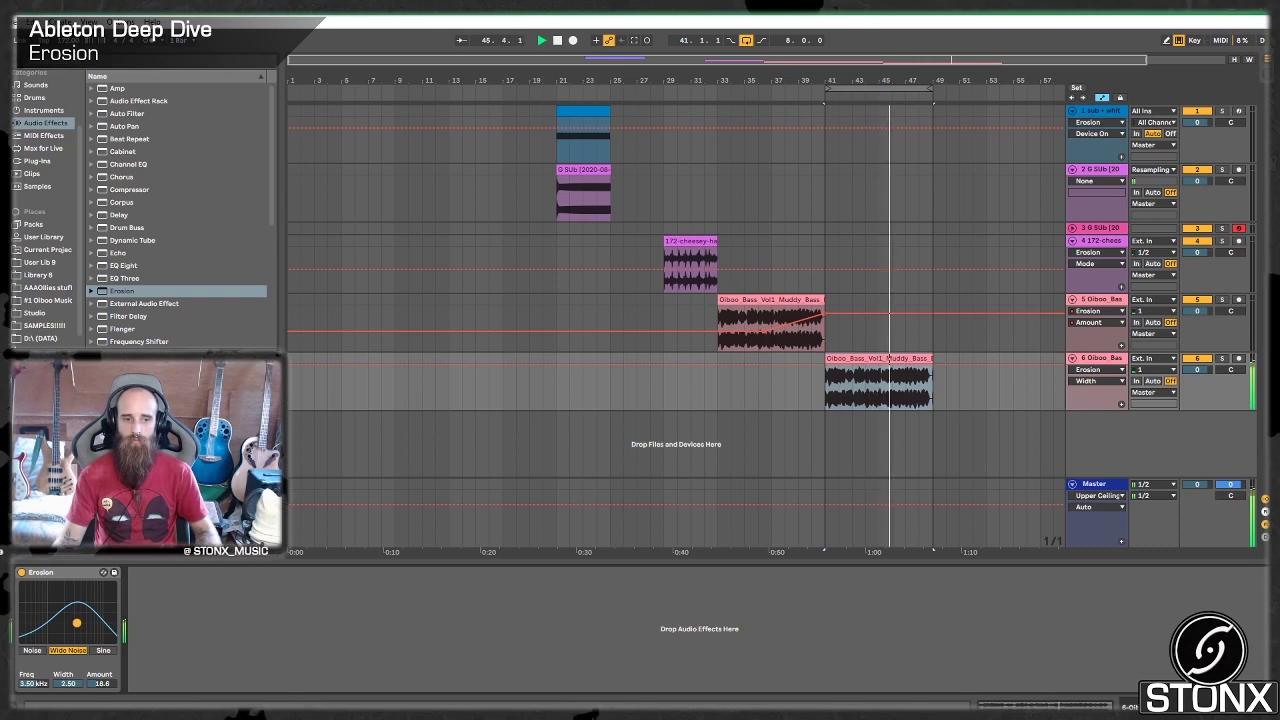
{"action": "key", "text": "space"}
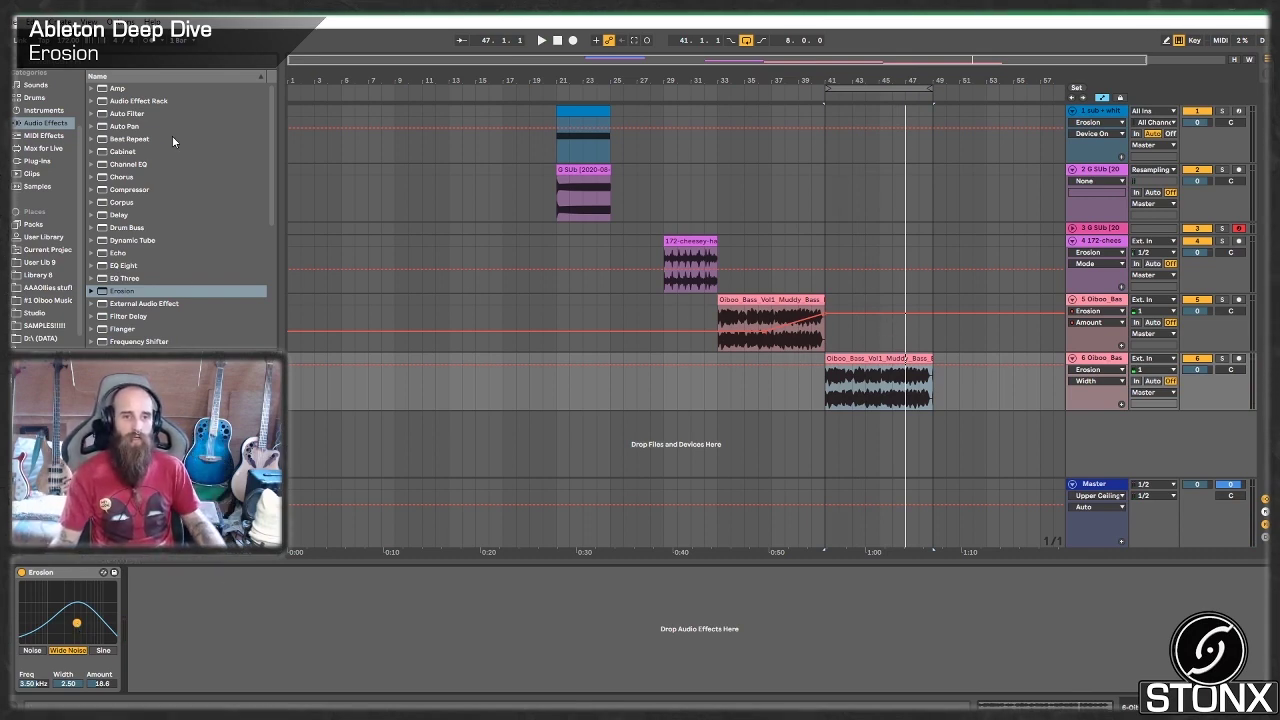
- Add an Auto Filter after Erosion as a high-pass at about 190 Hz and show its frequency automation lane
{"action": "left_click_drag", "start_coordinate": [127, 113], "coordinate": [132, 145]}
{"action": "left_click_drag", "start_coordinate": [210, 604], "coordinate": [216, 637]}
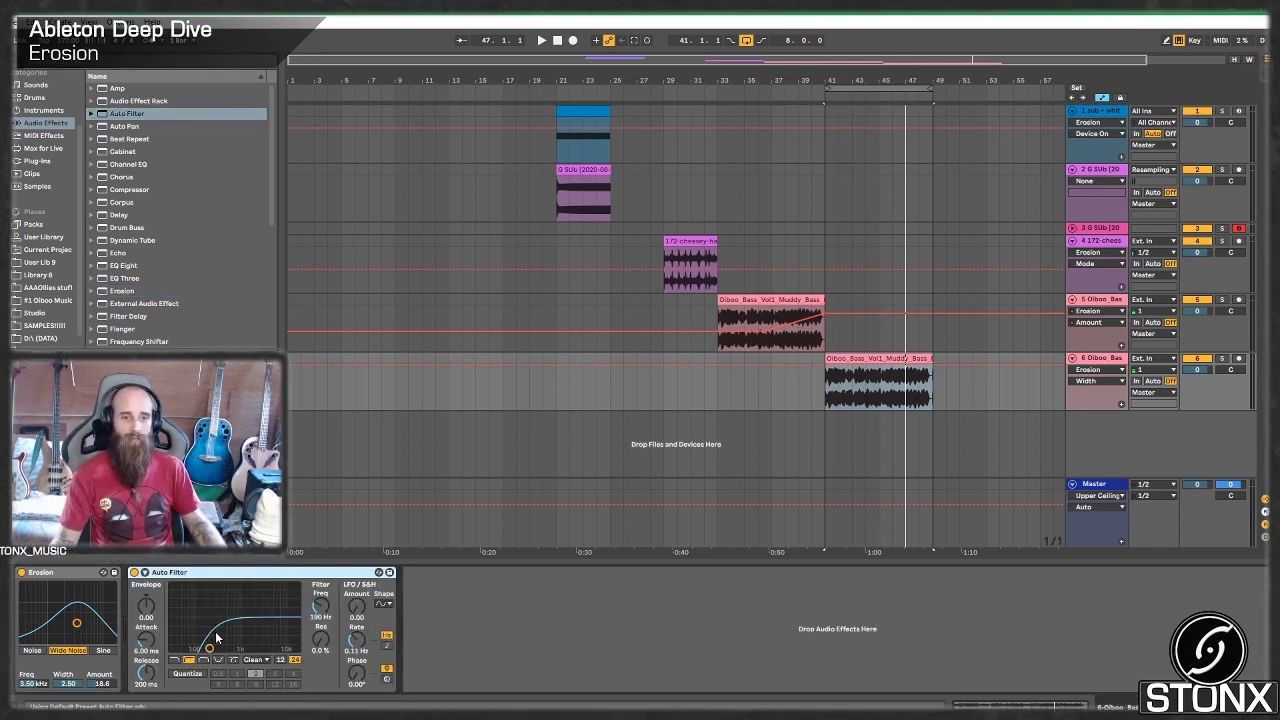
{"action": "right_click", "coordinate": [331, 606]}
{"action": "left_click", "coordinate": [400, 615]}
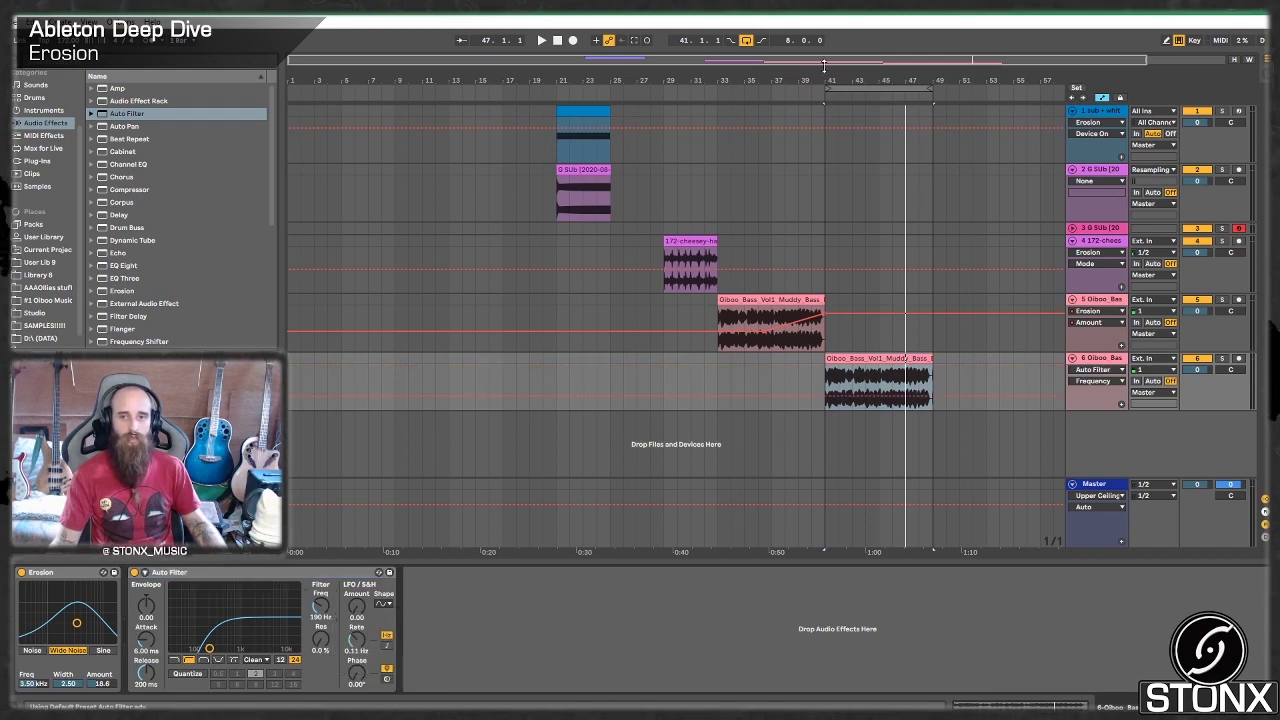
- Draw a falling filter frequency envelope at the copied clip's start and insert a sine shape over bars 41.3 to 43.4
{"action": "left_click_drag", "start_coordinate": [824, 66], "coordinate": [962, 82]}
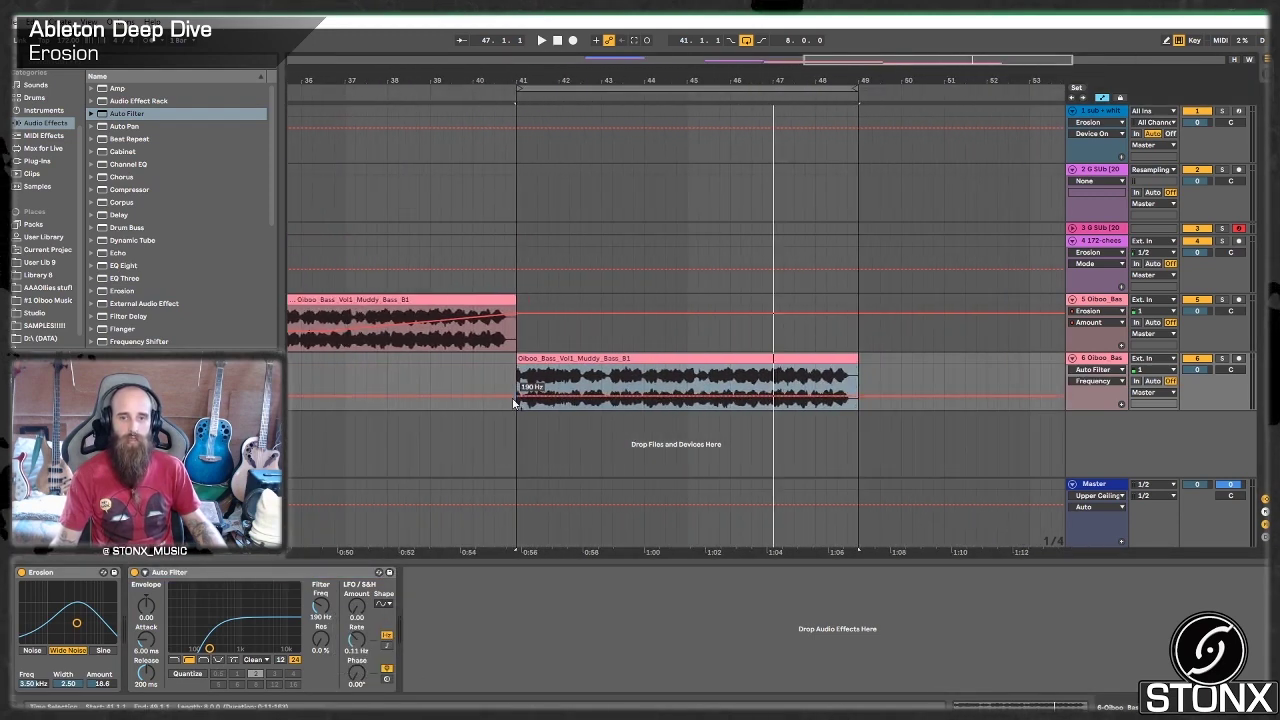
{"action": "mouse_move", "coordinate": [514, 403]}
{"action": "left_mouse_down"}
{"action": "mouse_move", "coordinate": [518, 368]}
{"action": "mouse_move", "coordinate": [629, 392]}
{"action": "left_mouse_up"}
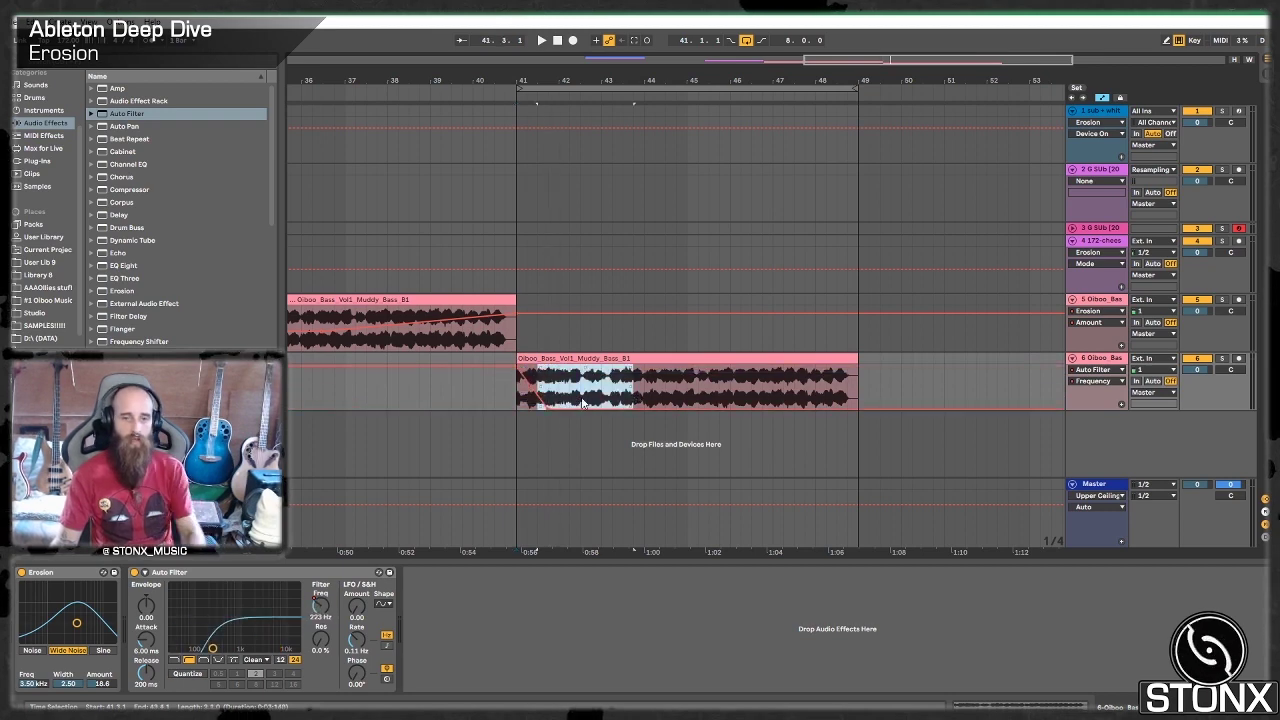
{"action": "right_click", "coordinate": [585, 396]}
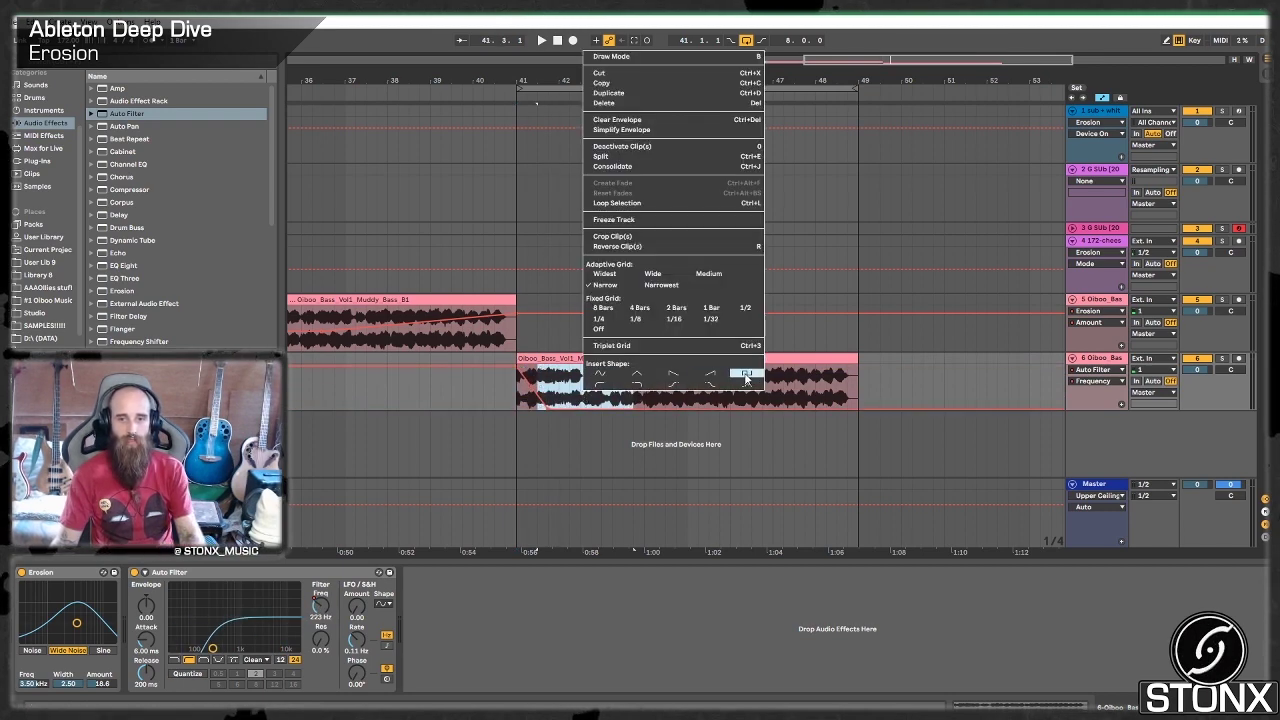
{"action": "left_click", "coordinate": [575, 383]}
{"action": "right_click", "coordinate": [590, 388]}
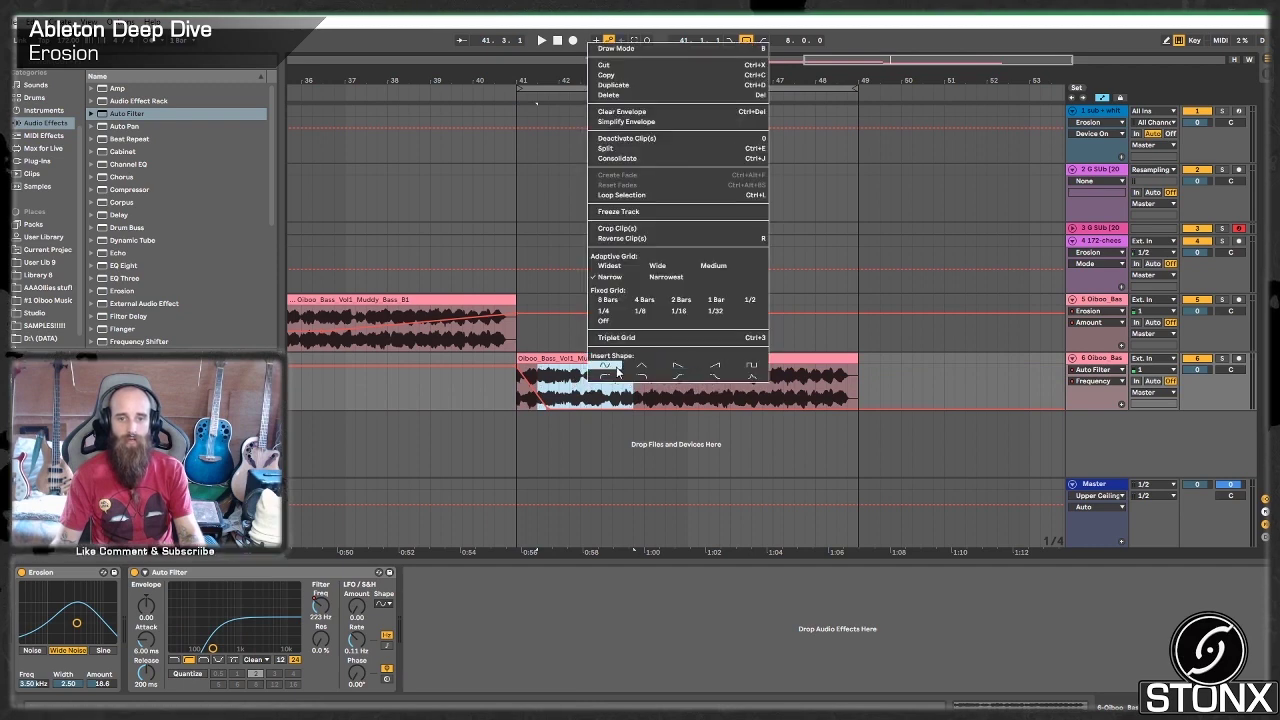
{"action": "left_click", "coordinate": [617, 371]}
- Insert another sine shape in the filter frequency automation over the following section, from bar 43.3 to 46.1
{"action": "left_click_drag", "start_coordinate": [626, 383], "coordinate": [730, 386]}
{"action": "right_click", "coordinate": [678, 387]}
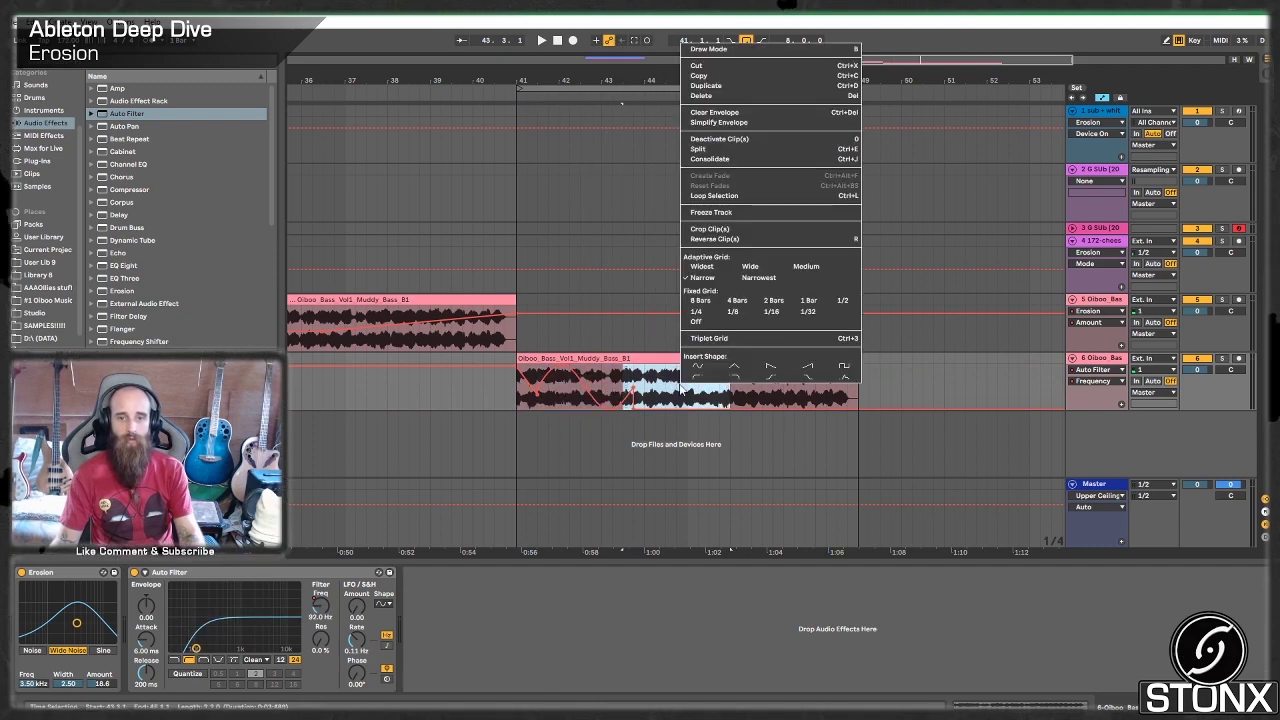
{"action": "left_click", "coordinate": [695, 366]}
{"action": "right_click", "coordinate": [753, 398]}
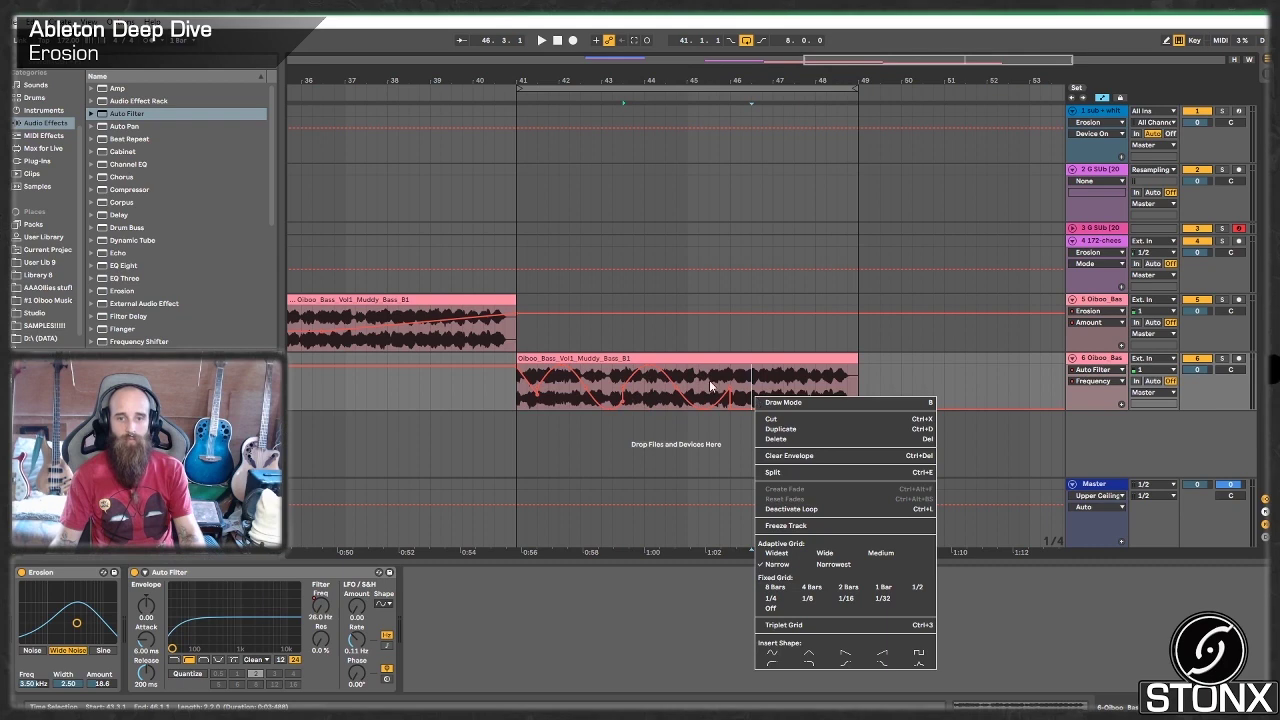
{"action": "left_click", "coordinate": [710, 386]}
{"action": "right_click", "coordinate": [742, 381]}
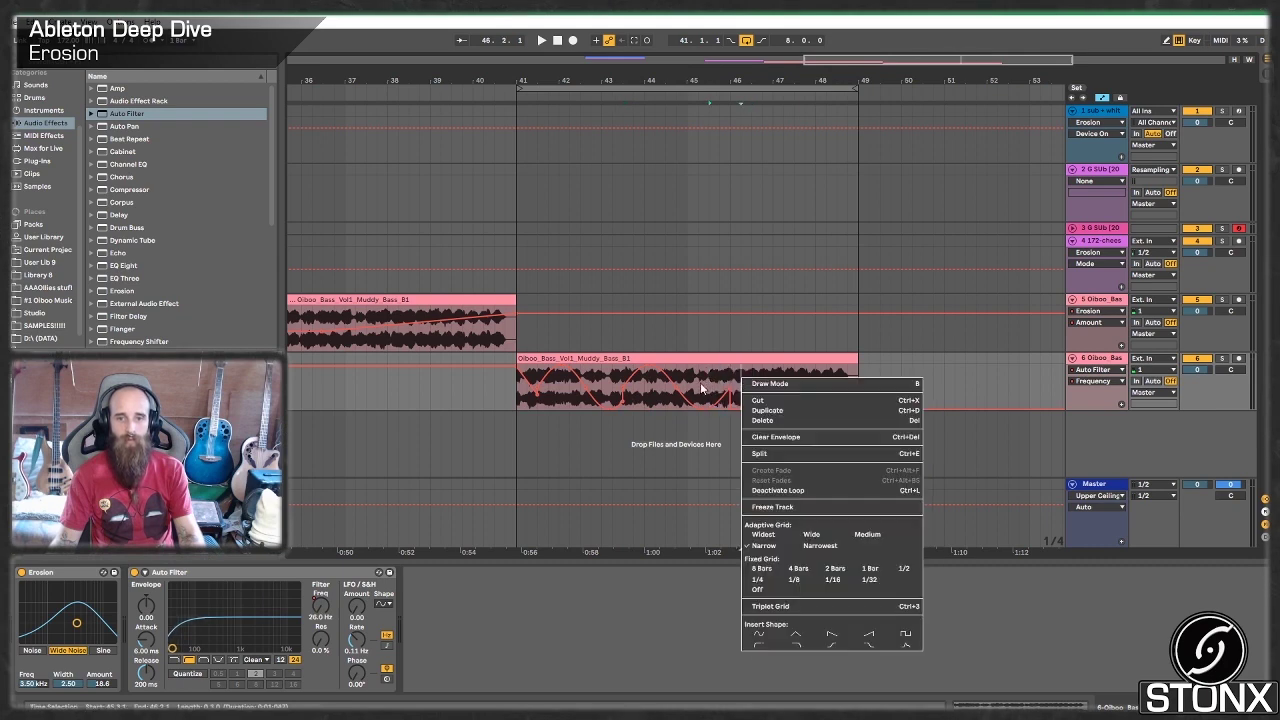
{"action": "left_click", "coordinate": [703, 388]}
- Insert a shorter sine shape in the filter automation over bars 45.3 to 46.2 and duplicate it repeatedly past the clip's end
{"action": "left_click_drag", "start_coordinate": [740, 380], "coordinate": [709, 381]}
{"action": "right_click", "coordinate": [727, 375]}
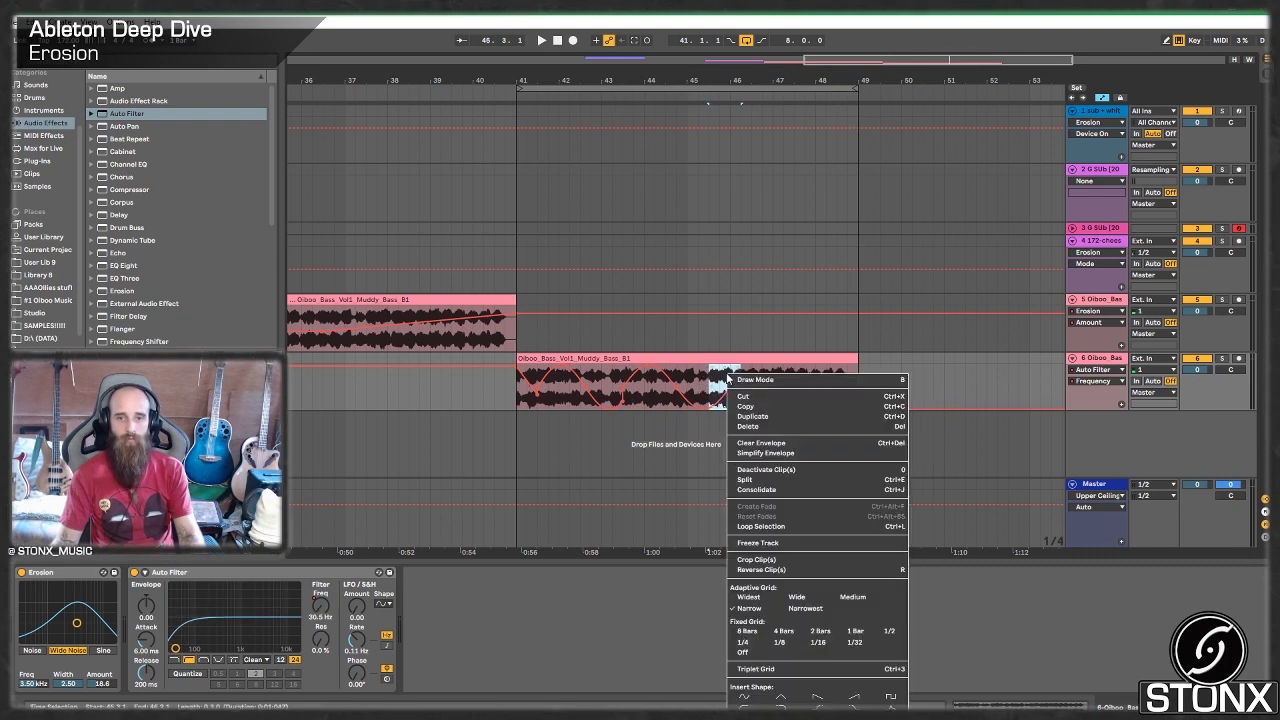
{"action": "left_click", "coordinate": [744, 697]}
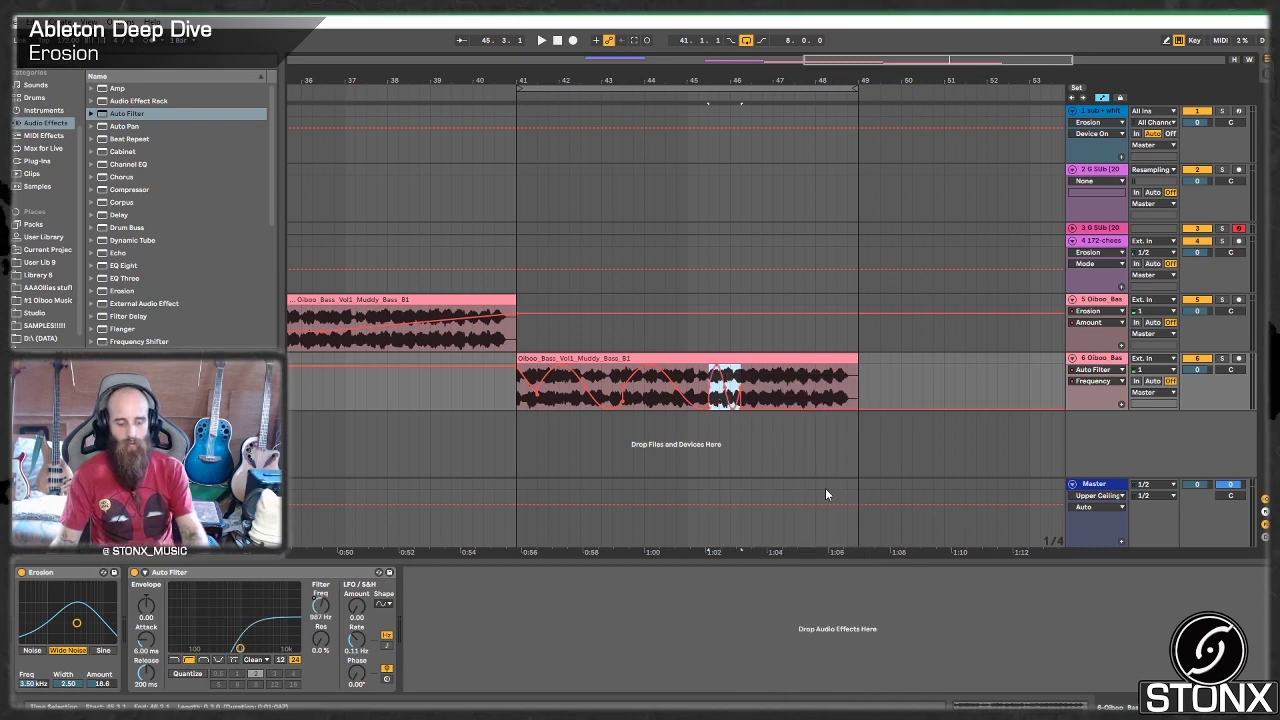
{"action": "key", "text": "ctrl+d"}
{"action": "key", "text": "ctrl+d"}
{"action": "key", "text": "ctrl+d"}
{"action": "key", "text": "ctrl+d"}
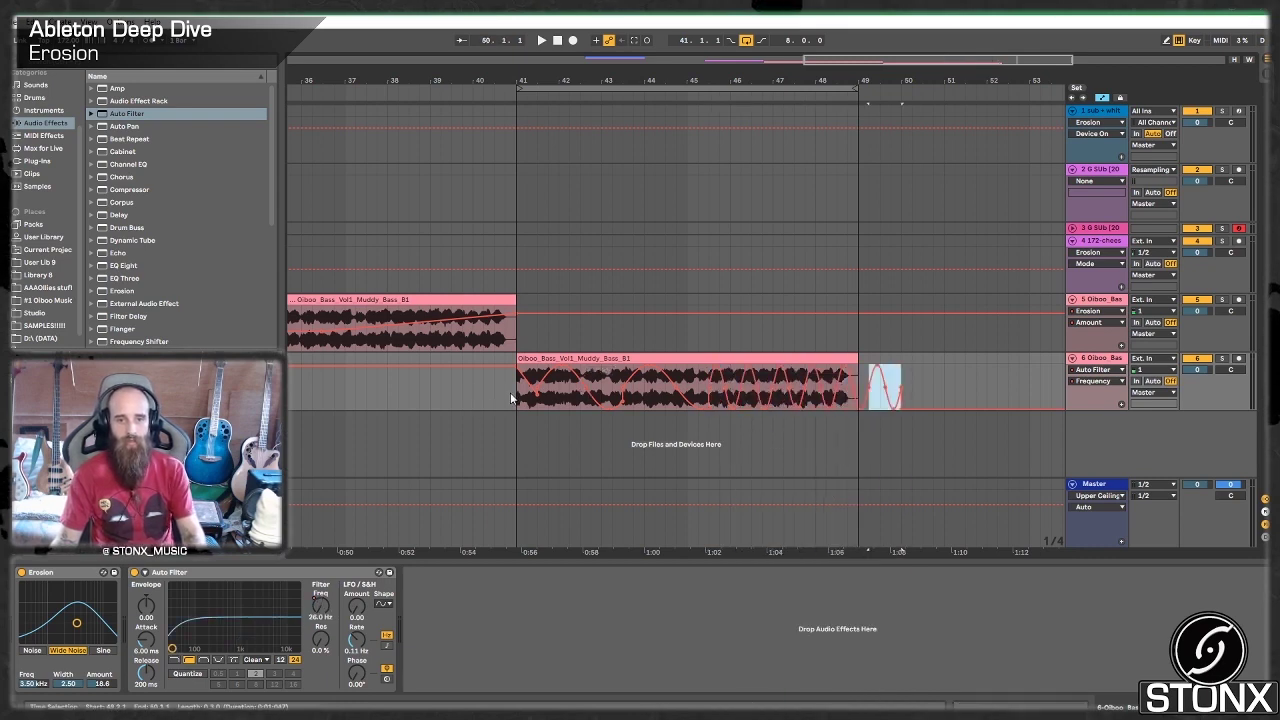
- Audition the filtered bass from the copied clip's start at bar 41 and replay it from bar 47
{"action": "left_click", "coordinate": [510, 396]}
{"action": "key", "text": "space"}
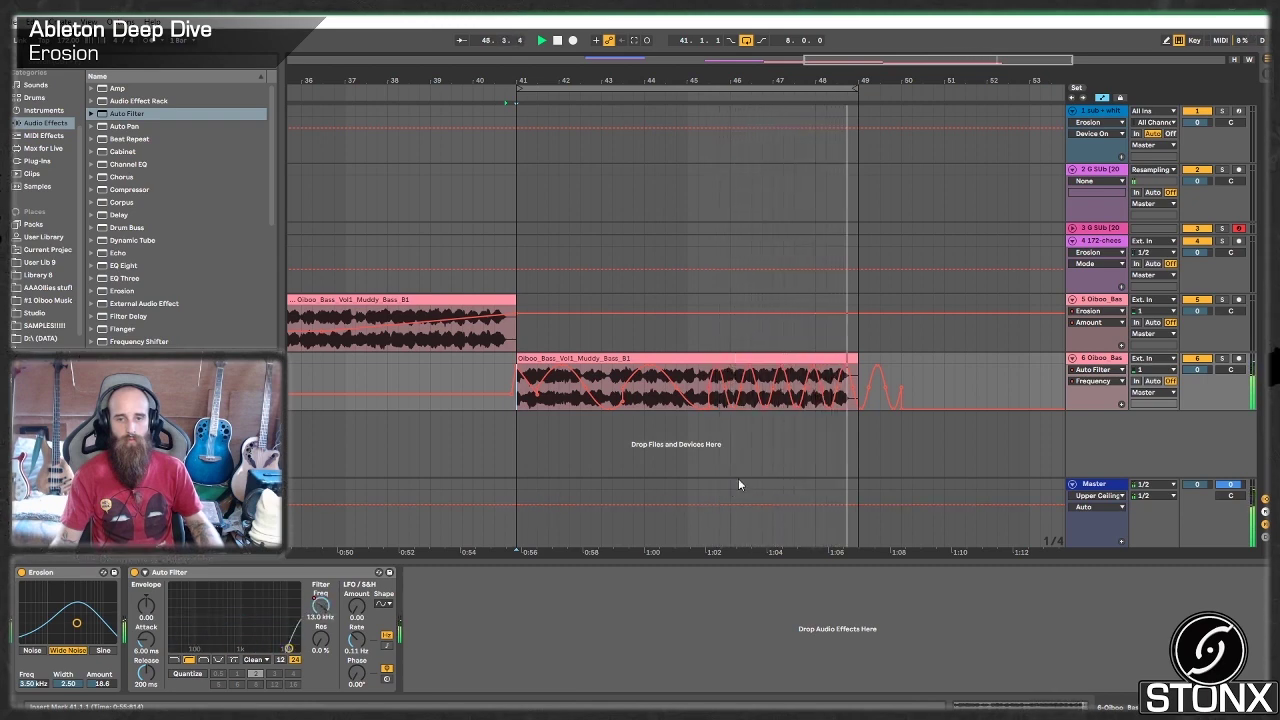
{"action": "key", "text": "space"}
{"action": "left_click", "coordinate": [767, 338]}
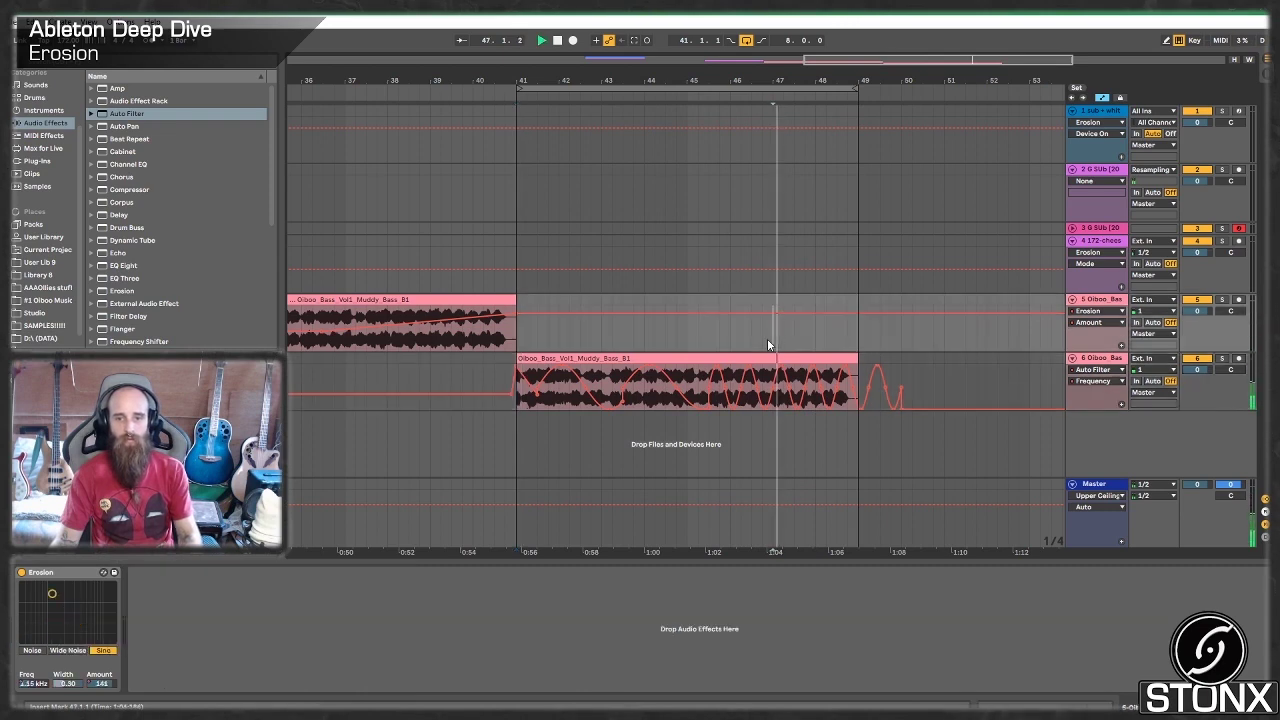
{"action": "key", "text": "space"}
{"action": "key", "text": "space"}
{"action": "key", "text": "space"}
{"action": "key", "text": "space"}
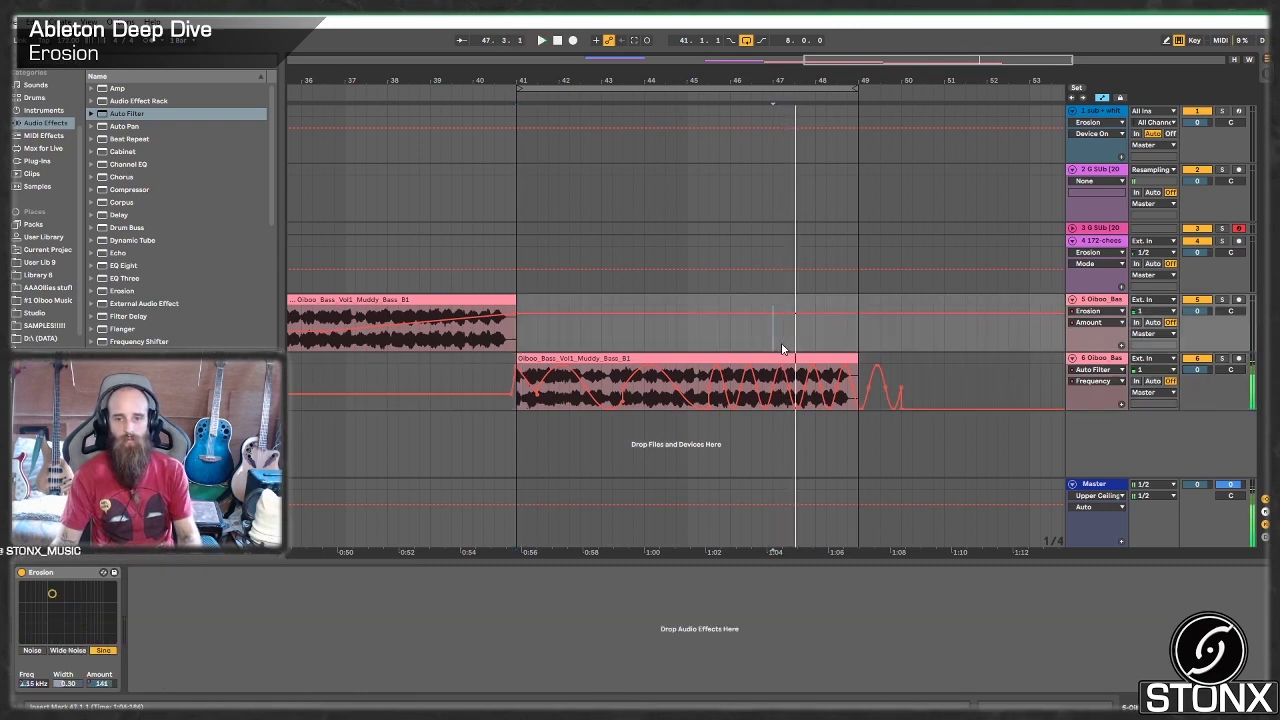
{"action": "key", "text": "space"}
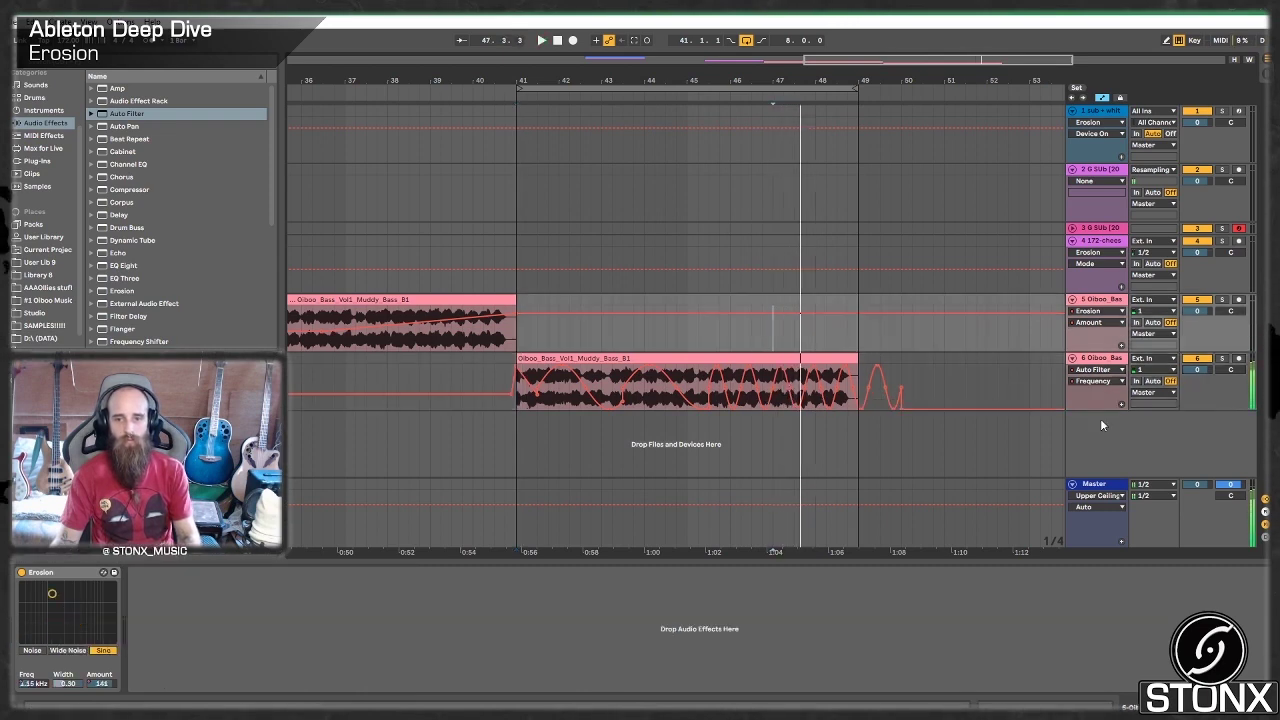
- Insert an audio track below the duplicated bass track and record a first take from bar 47.2
{"action": "right_click", "coordinate": [1100, 419]}
{"action": "left_click", "coordinate": [1122, 430]}
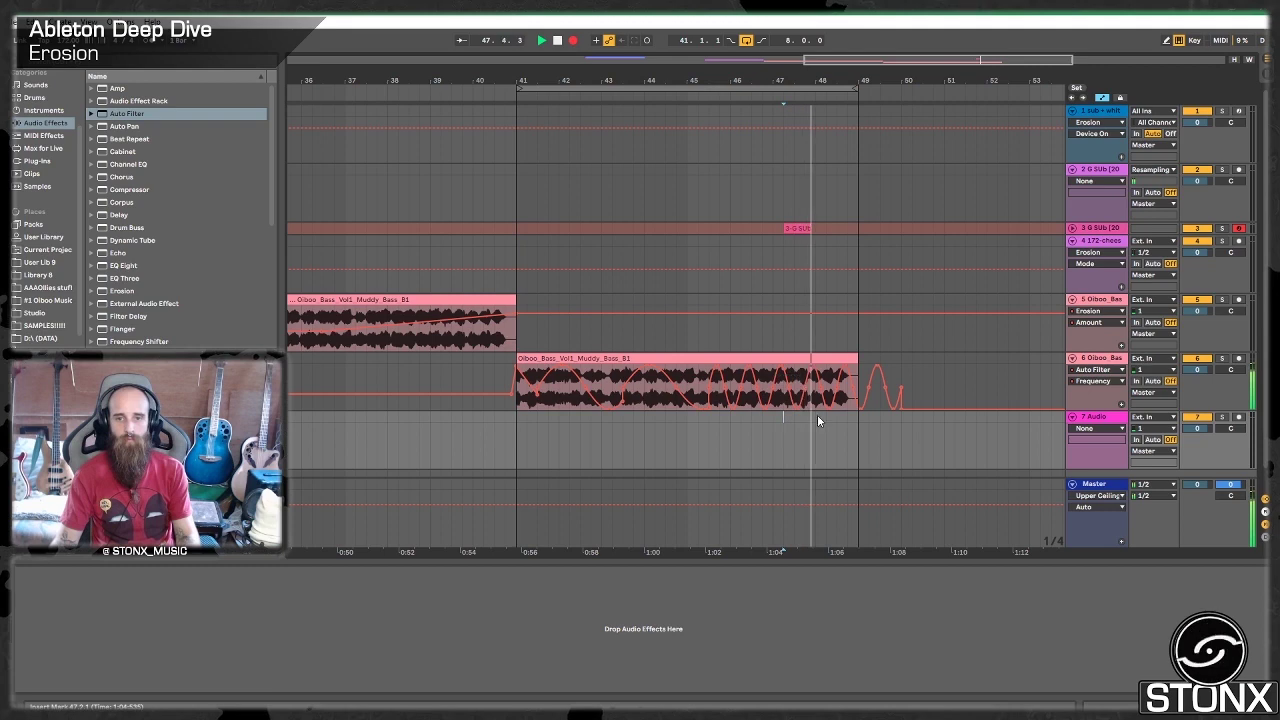
{"action": "key", "text": "space"}
- Try to move the newly recorded clip onto the new audio track, and undo the move
{"action": "left_click_drag", "start_coordinate": [812, 226], "coordinate": [787, 440]}
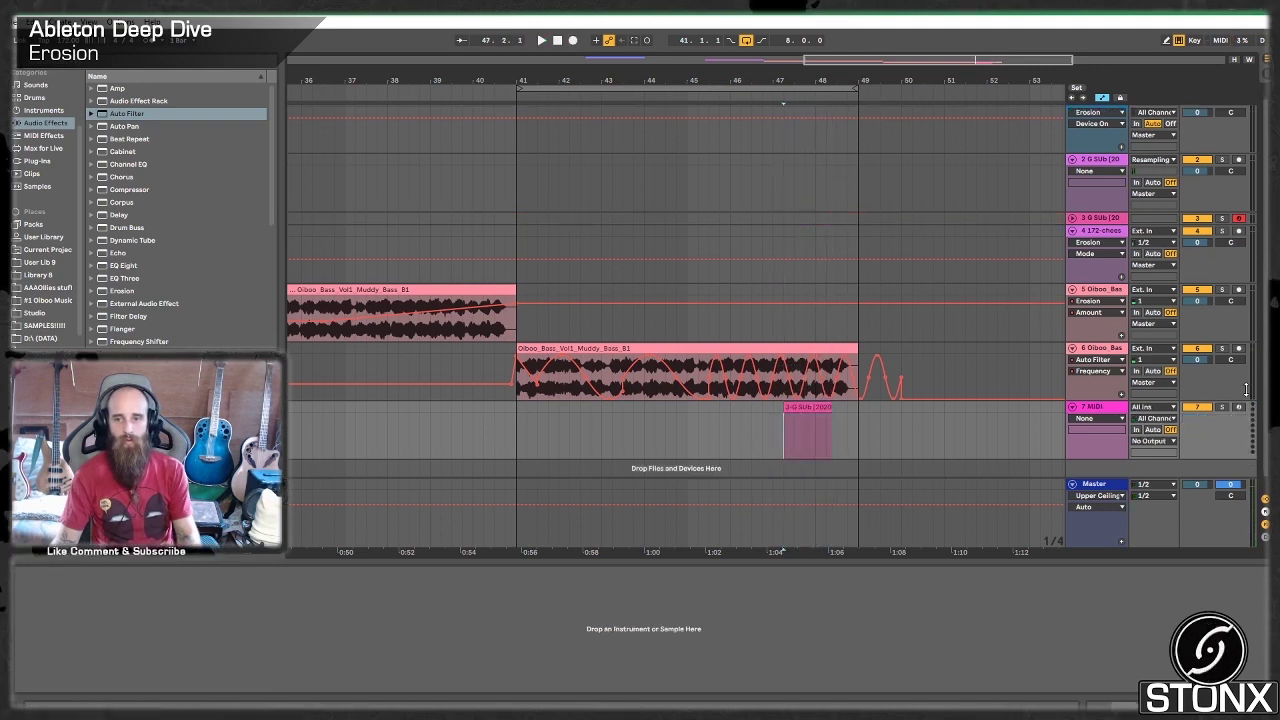
{"action": "key", "text": "ctrl+z"}
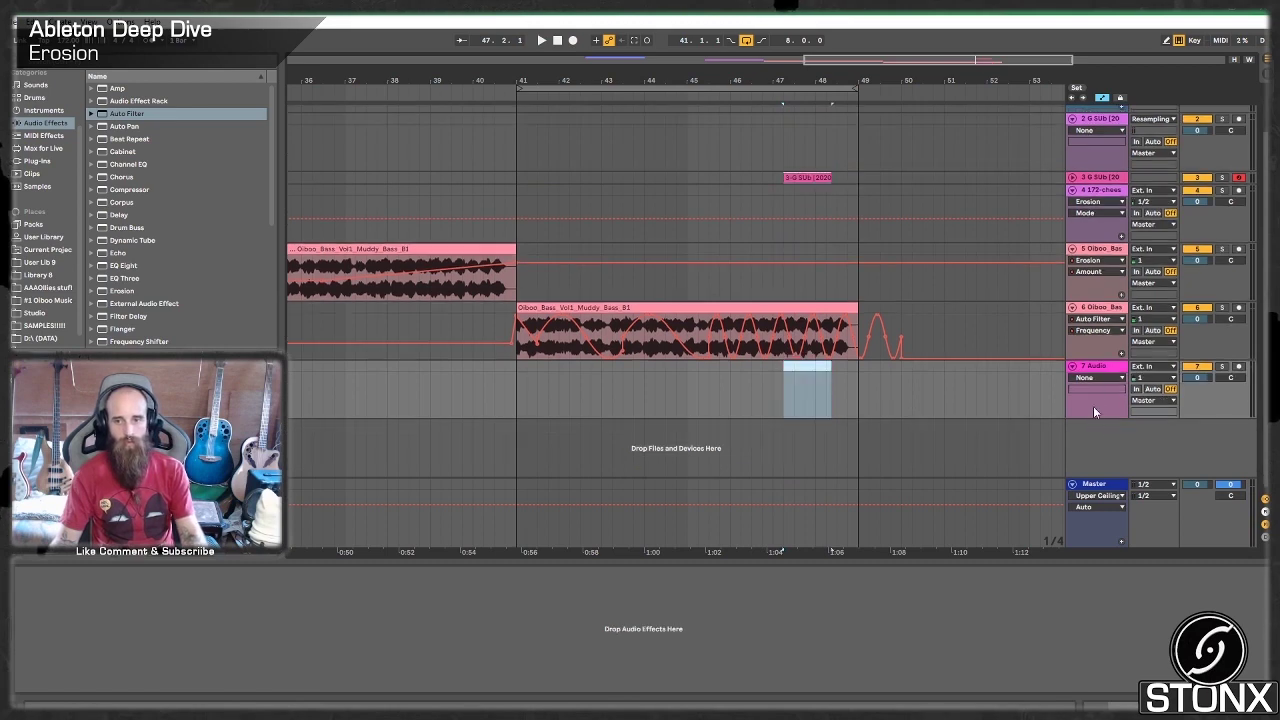
- Set the new audio track's input to Resampling, arm it and record the filtered bass from bar 47.2 to about bar 48.3
{"action": "left_click", "coordinate": [1165, 366]}
{"action": "left_click", "coordinate": [1170, 399]}
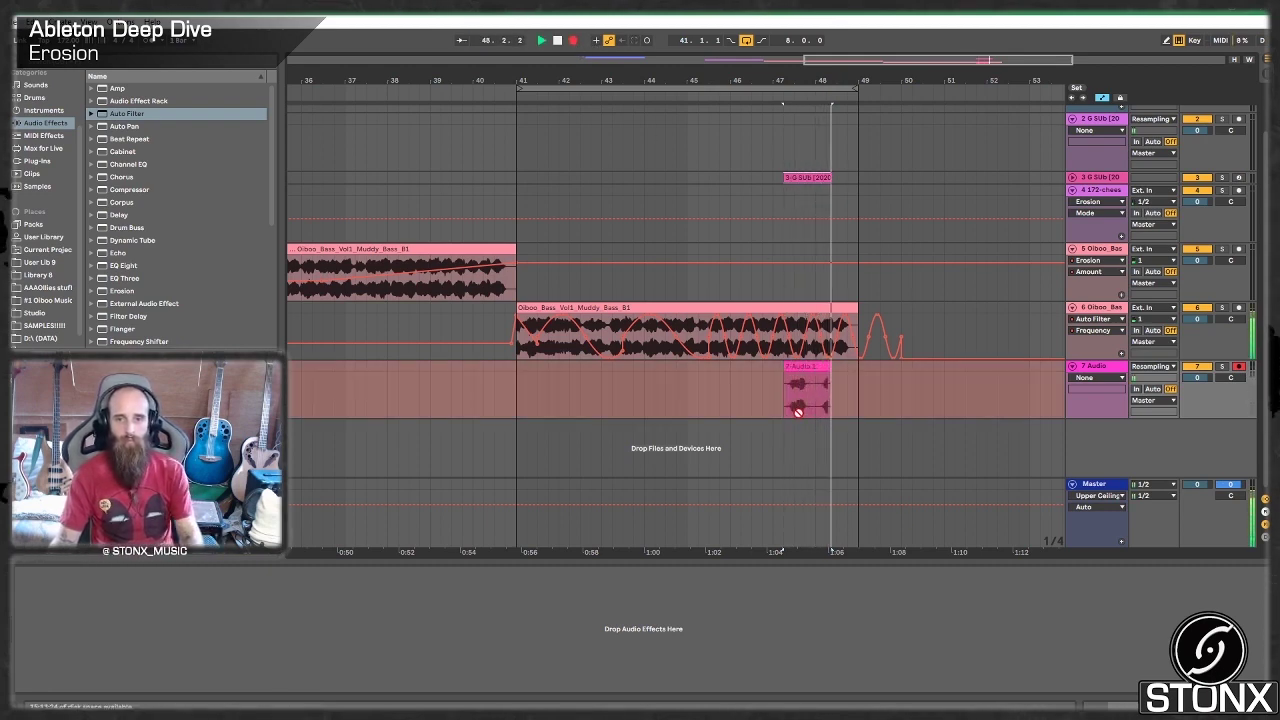
{"action": "key", "text": "space"}
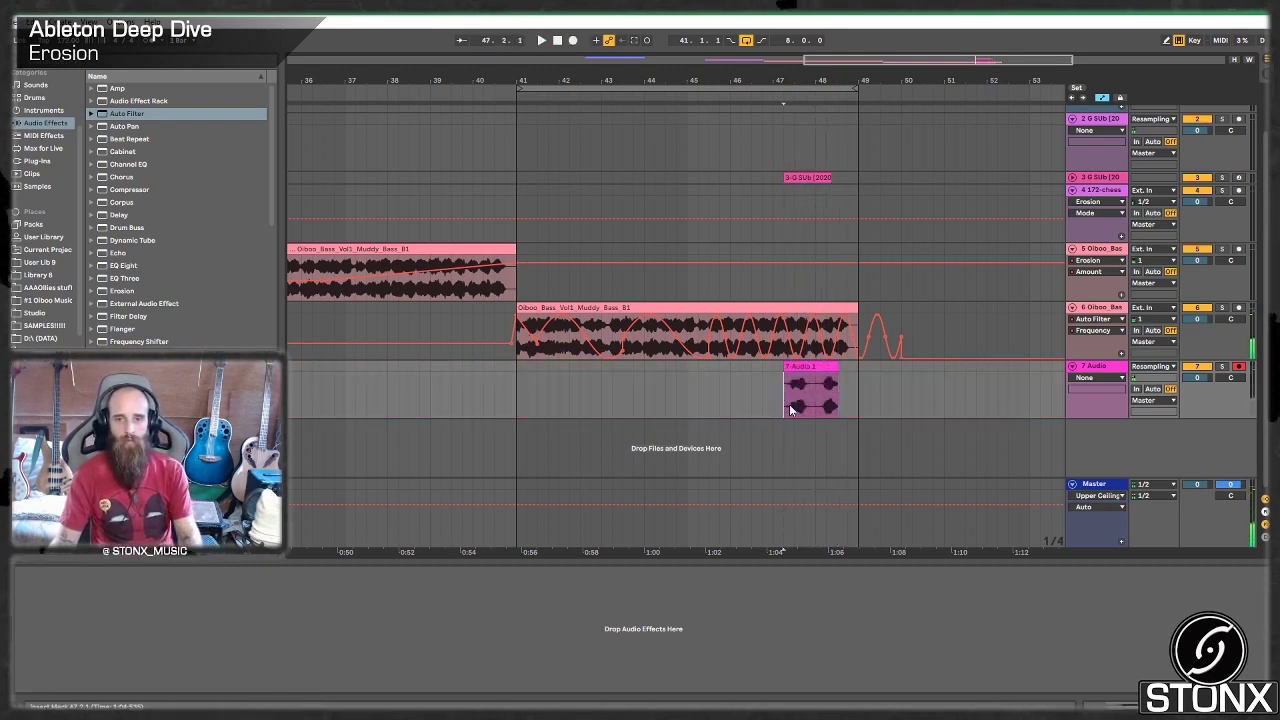
- Solo the resampled audio track, audition its recorded clip and trim the clip's end to bar 47.4
{"action": "left_click", "coordinate": [1221, 368]}
{"action": "key", "text": "space"}
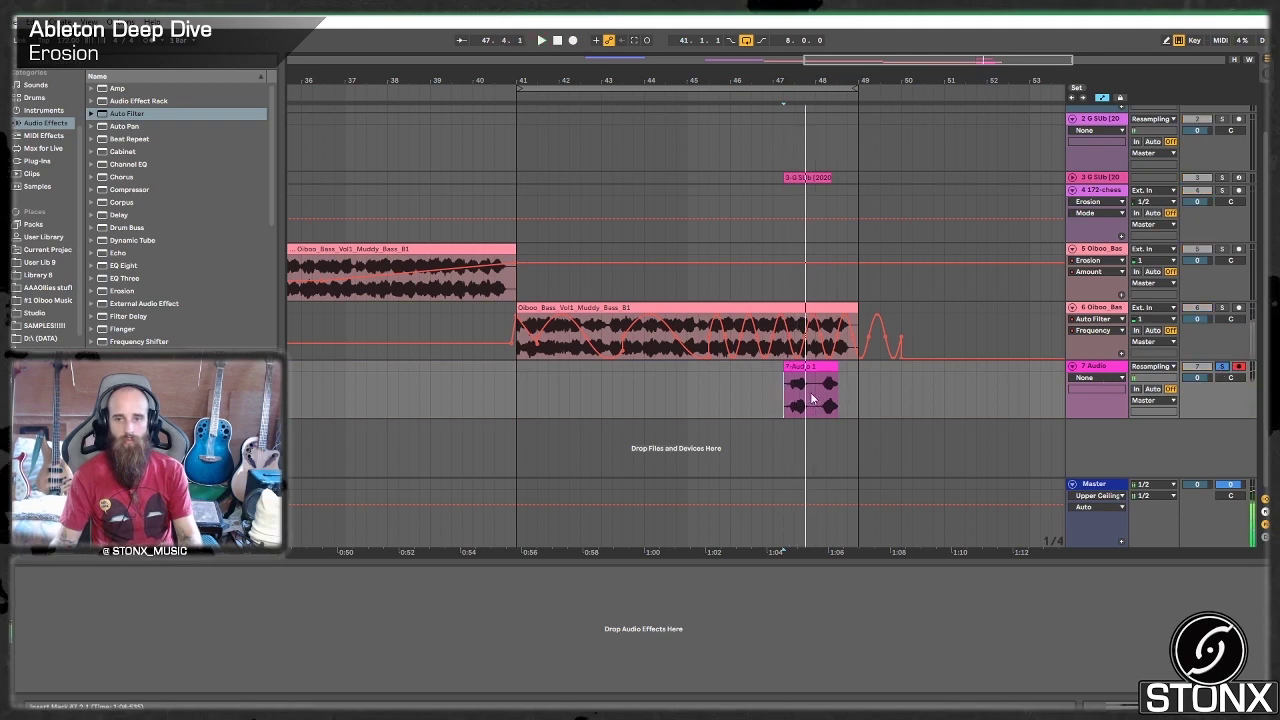
{"action": "key", "text": "space"}
{"action": "key", "text": "space"}
{"action": "left_click_drag", "start_coordinate": [837, 366], "coordinate": [806, 368]}
{"action": "key", "text": "space"}
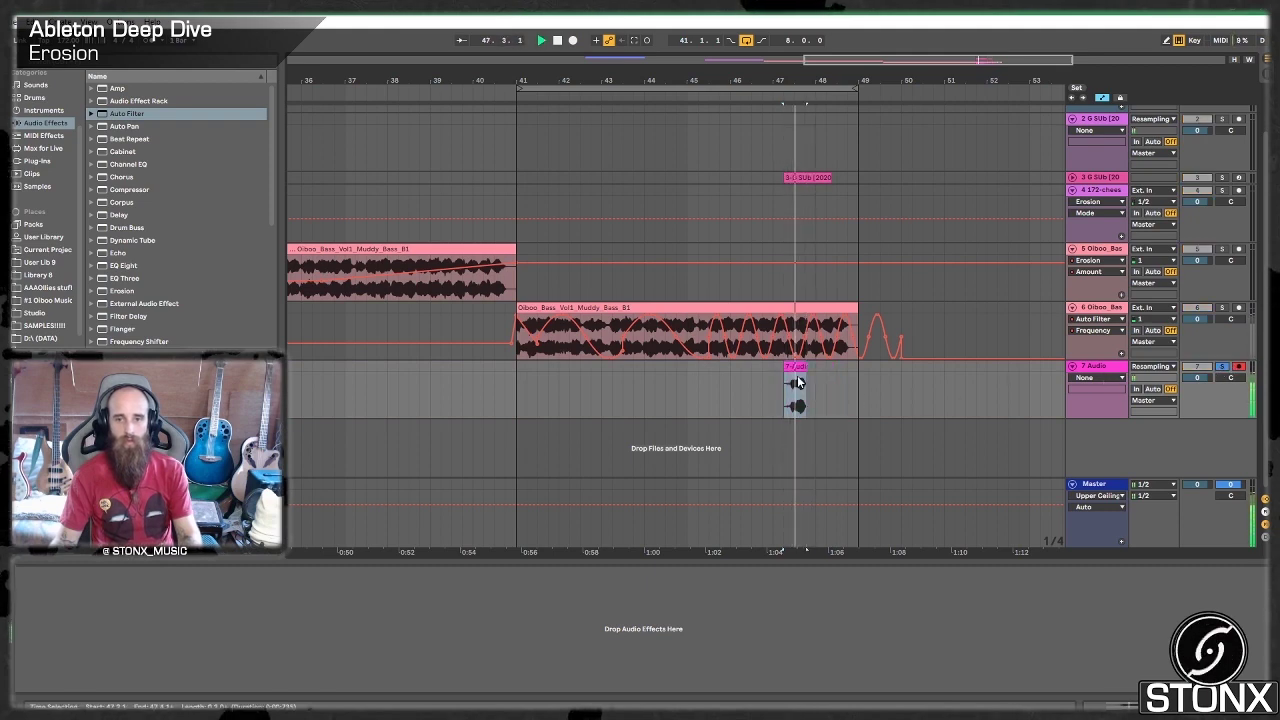
{"action": "key", "text": "space"}
{"action": "left_click", "coordinate": [790, 365]}
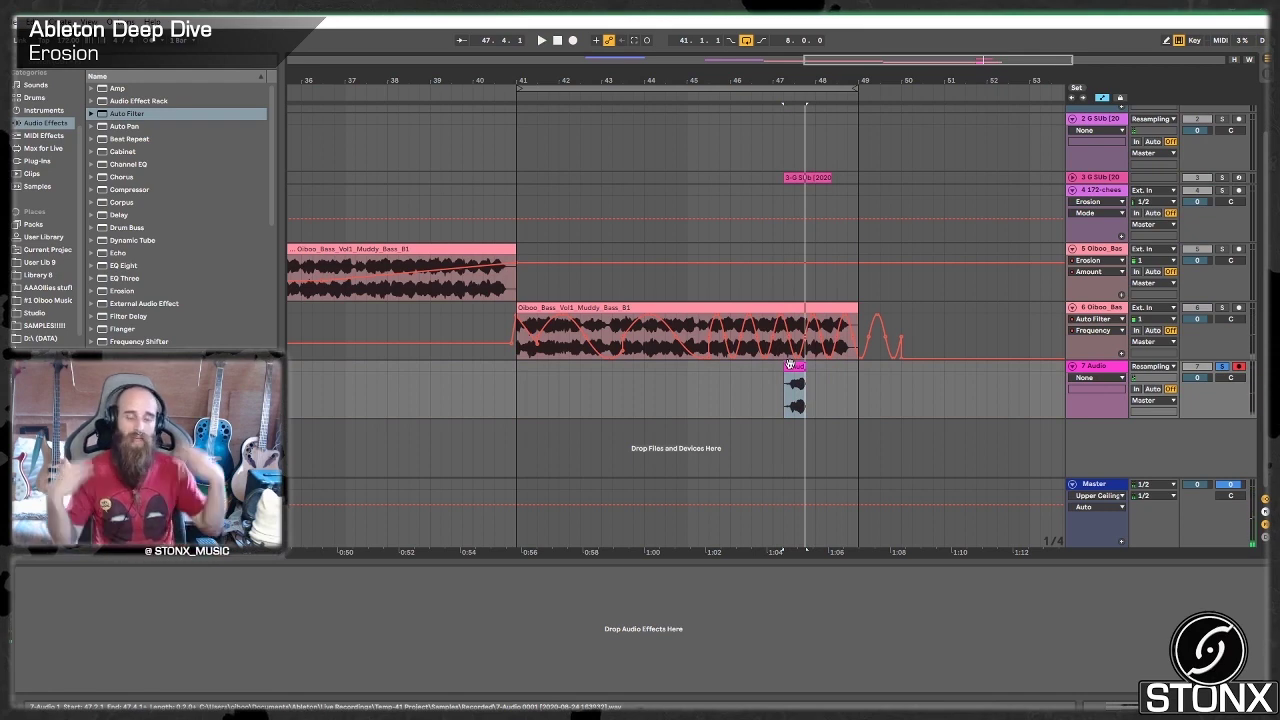
- Switch off Erosion on the duplicated bass track and compare the bass, filtered only, with the resampled clip by soloing each track
{"action": "left_click", "coordinate": [1128, 313]}
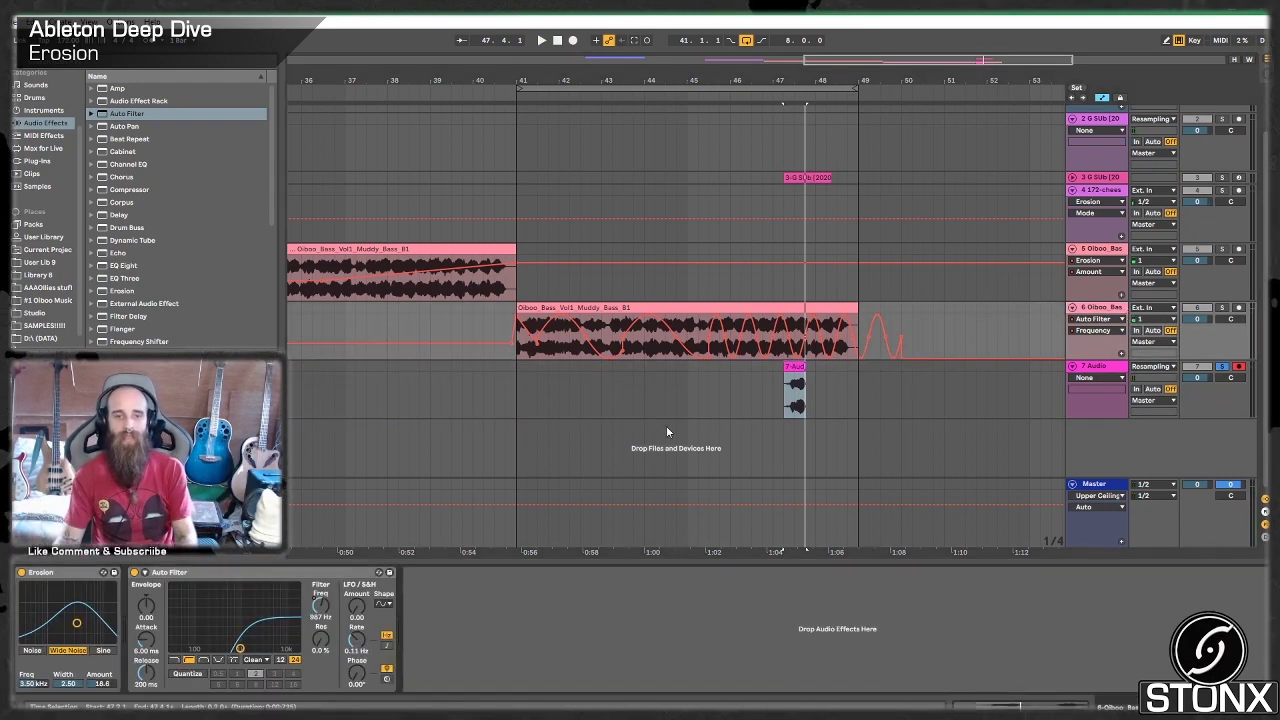
{"action": "left_click", "coordinate": [21, 573]}
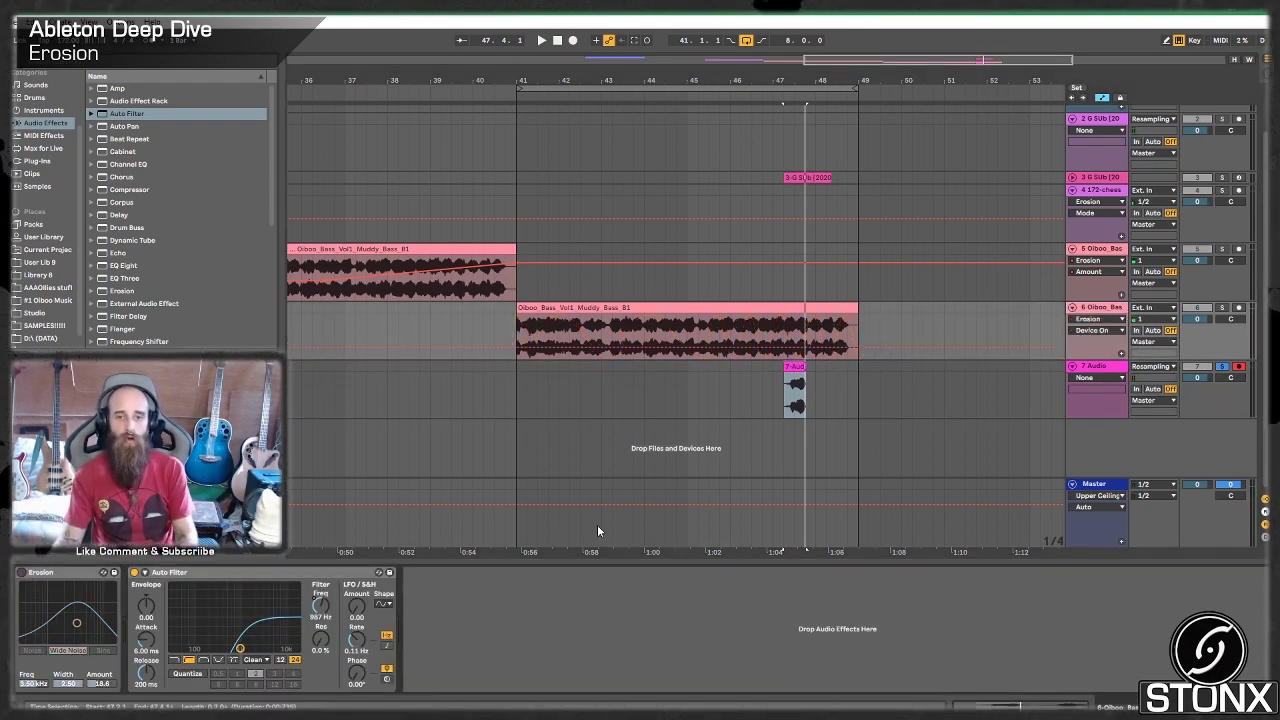
{"action": "left_click", "coordinate": [1222, 308]}
{"action": "key", "text": "space"}
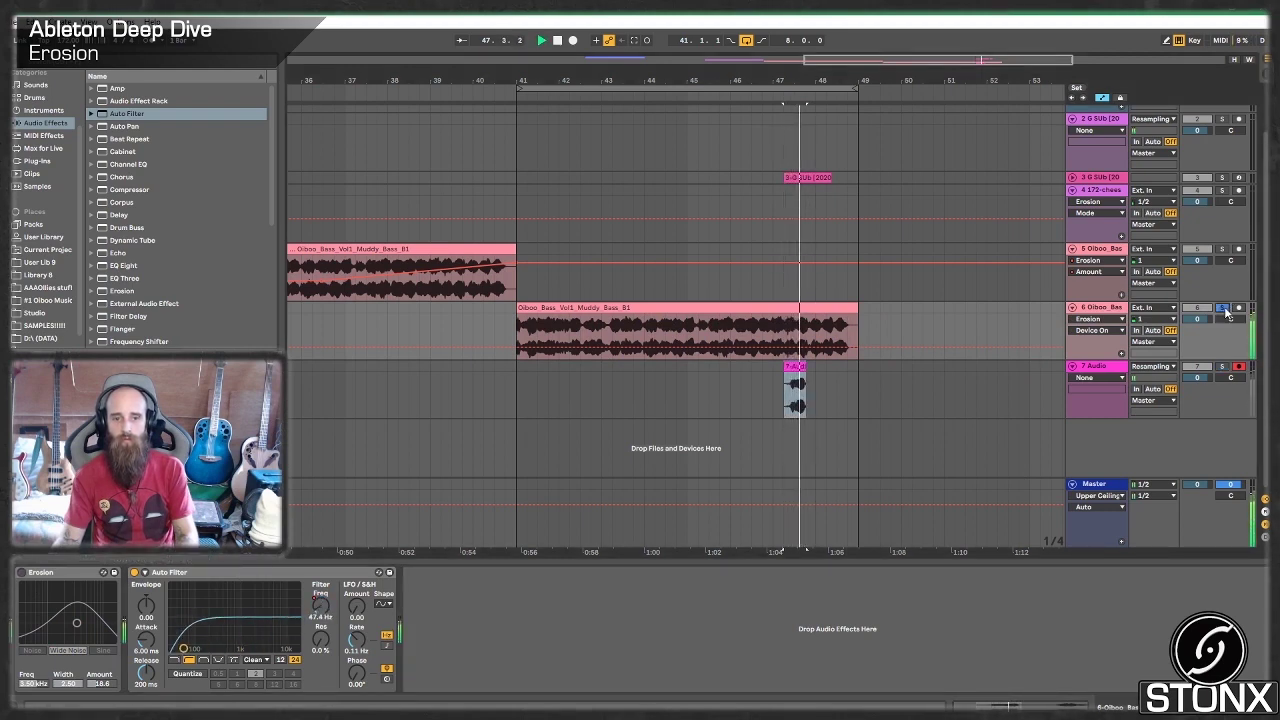
{"action": "key", "text": "space"}
{"action": "key", "text": "space"}
{"action": "key", "text": "space"}
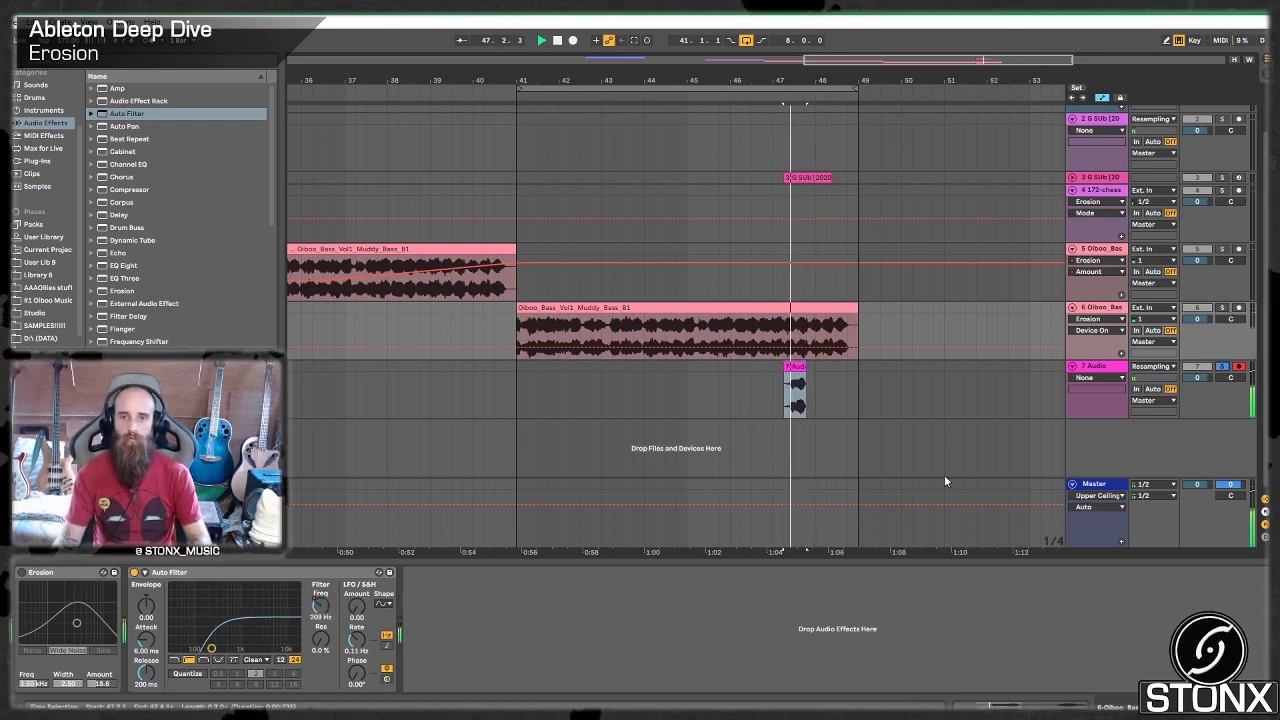
{"action": "key", "text": "space"}
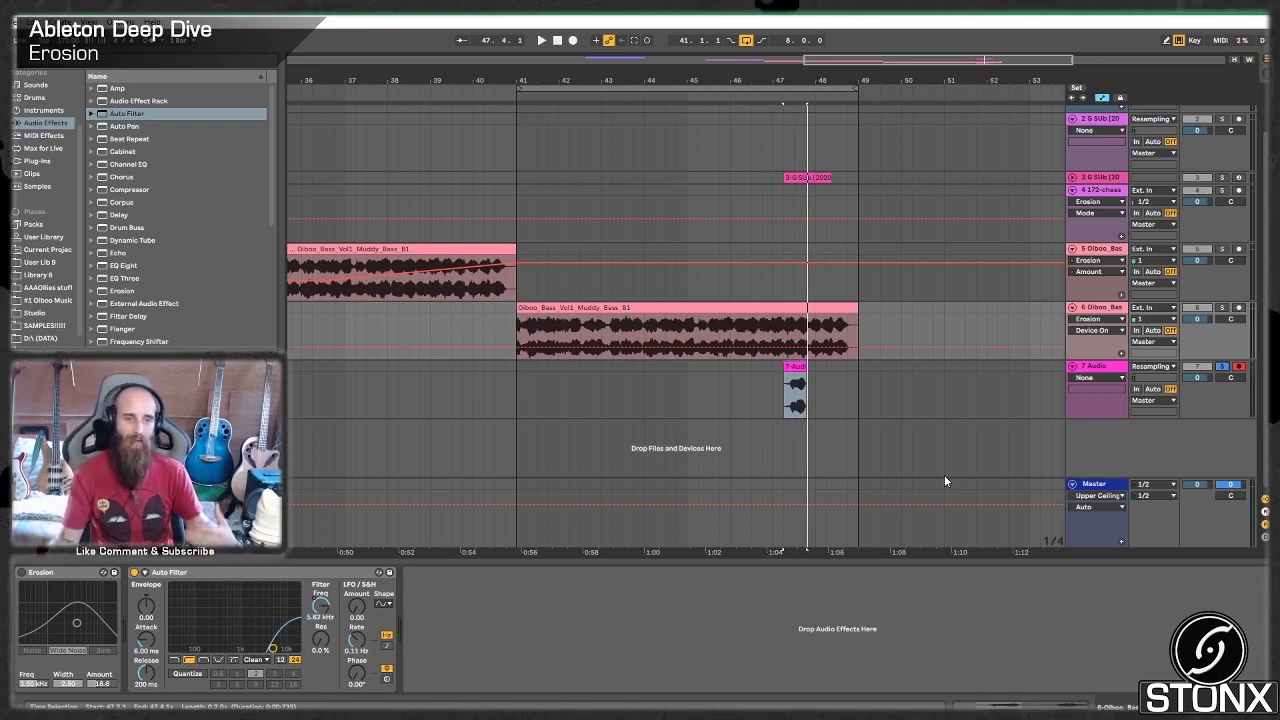
- Record the soloed filtered bass onto the resampling track from bar 41, switching Erosion back on during the take
{"action": "left_click", "coordinate": [722, 305]}
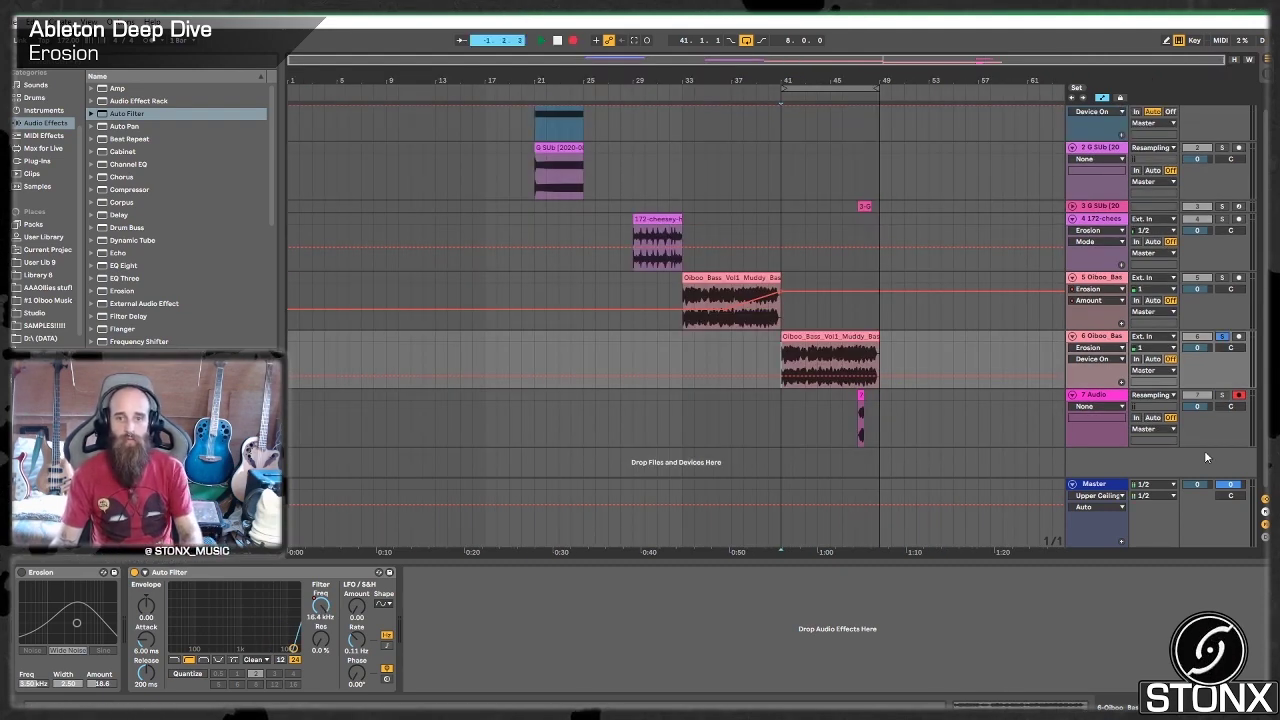
{"action": "left_click", "coordinate": [1114, 424]}
{"action": "key", "text": "space"}
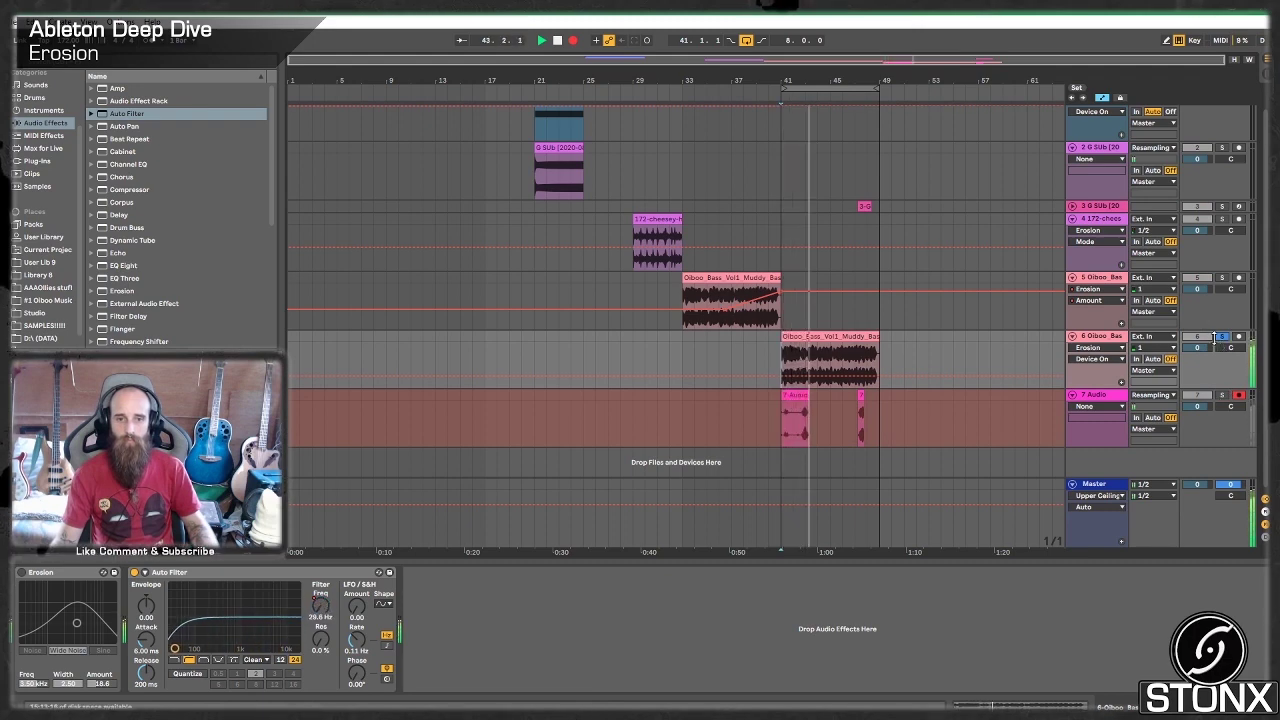
{"action": "left_click", "coordinate": [21, 573]}
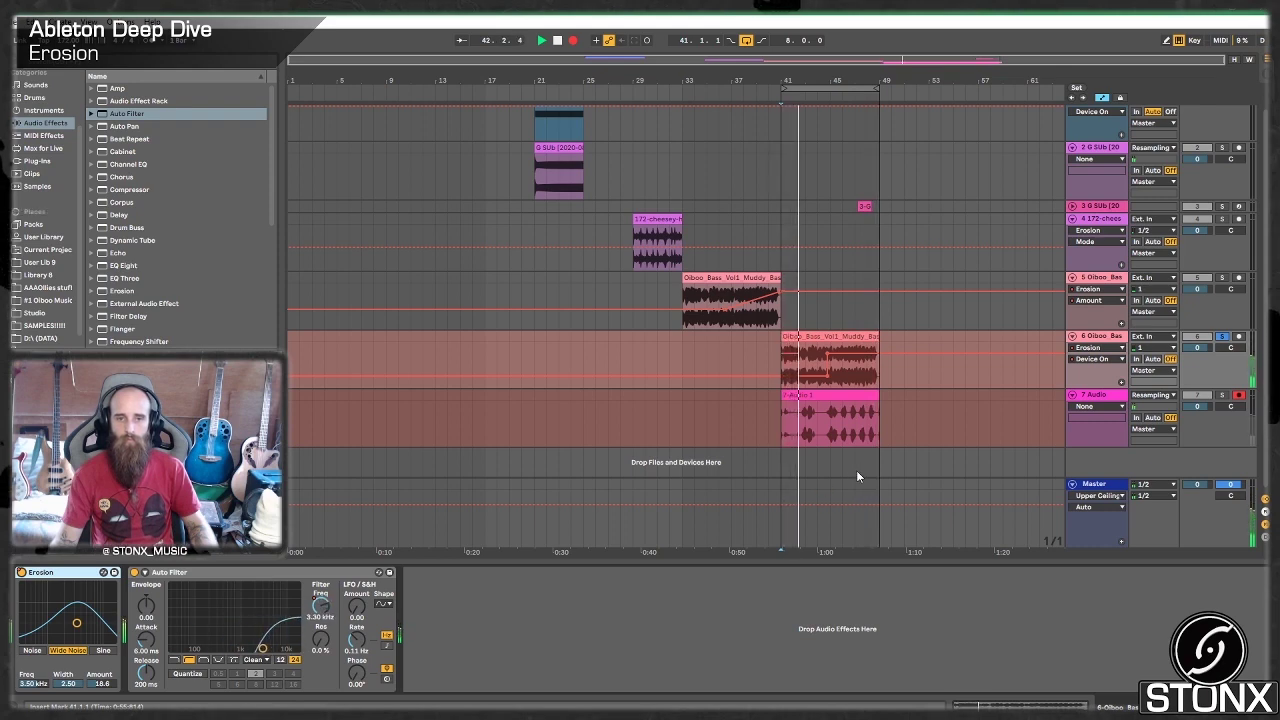
{"action": "key", "text": "space"}
- Select both recorded clips between bars 41 and 49 on the resampling track and consolidate them into one clip
{"action": "left_click", "coordinate": [845, 411]}
{"action": "left_click", "coordinate": [827, 397]}
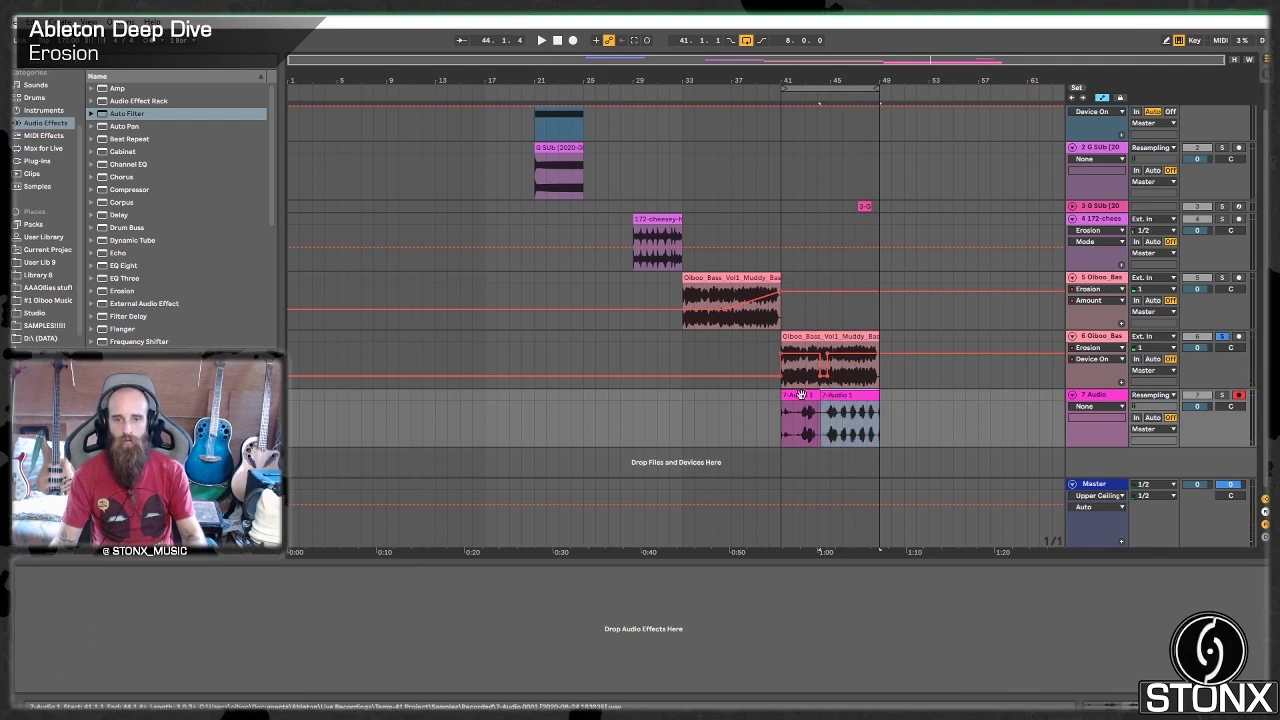
{"action": "left_click", "coordinate": [800, 395], "text": "shift"}
{"action": "key", "text": "ctrl+j"}
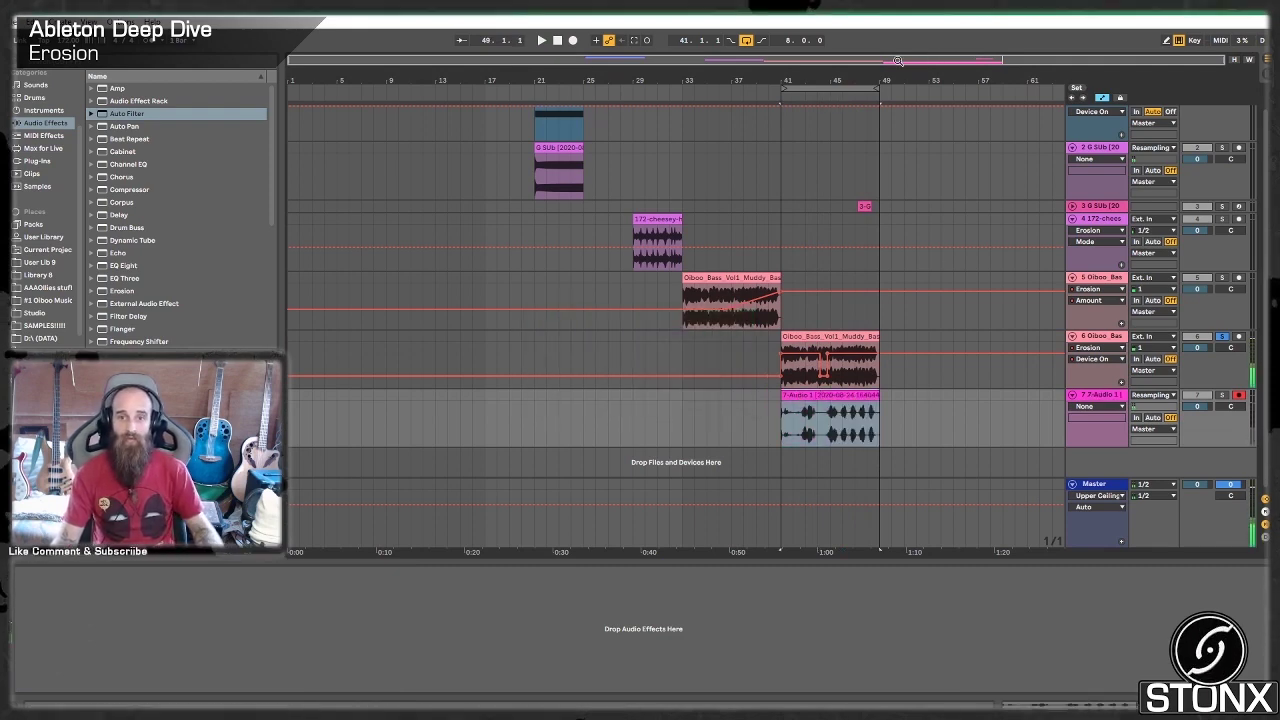
- Move the consolidated clip to bar 49, copy its one-bar section at bar 51 to bar 49, and duplicate that section twice
{"action": "mouse_move", "coordinate": [942, 61]}
{"action": "left_mouse_down"}
{"action": "mouse_move", "coordinate": [942, 130]}
{"action": "mouse_move", "coordinate": [942, 61]}
{"action": "left_mouse_up"}
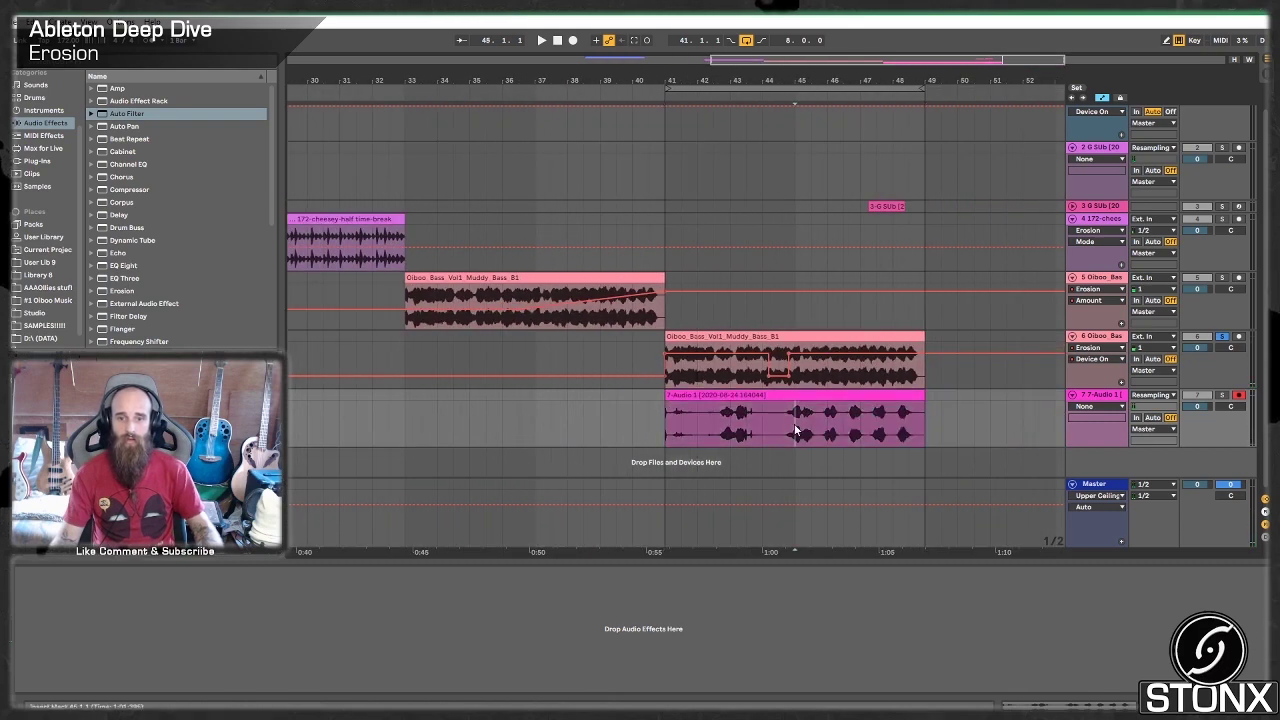
{"action": "left_click_drag", "start_coordinate": [803, 415], "coordinate": [1051, 418]}
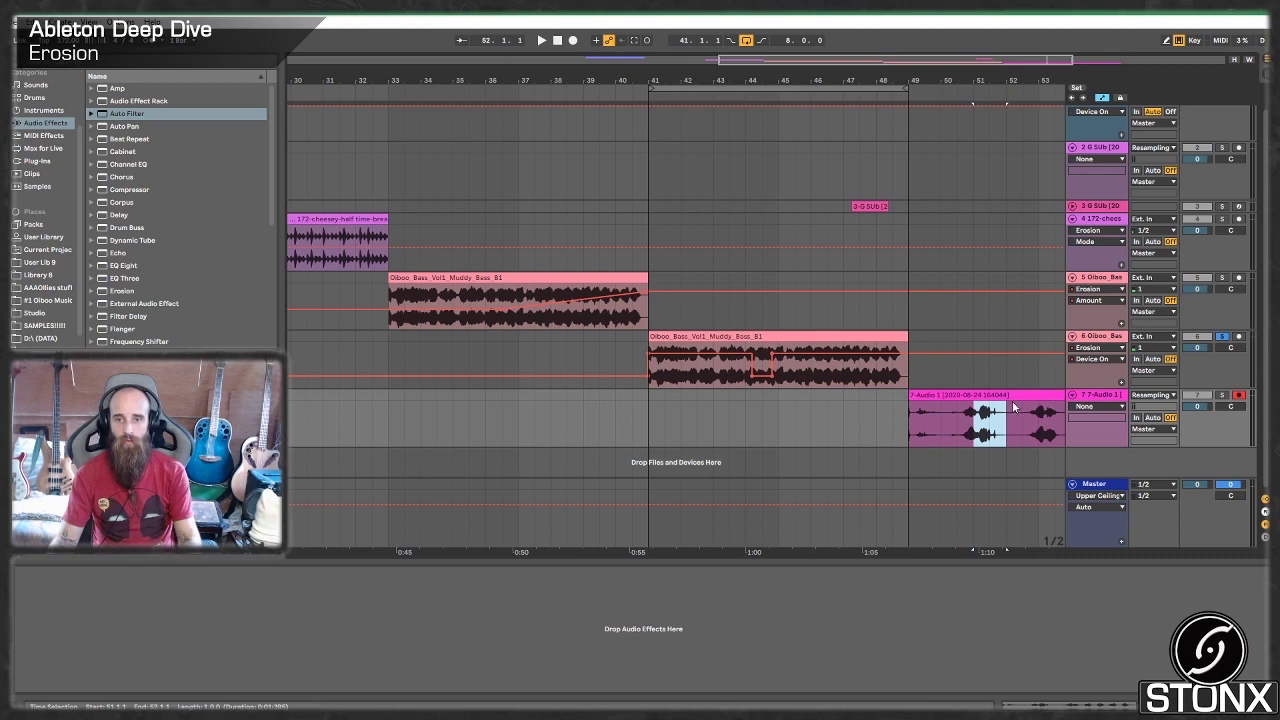
{"action": "left_click_drag", "start_coordinate": [987, 394], "coordinate": [923, 408]}
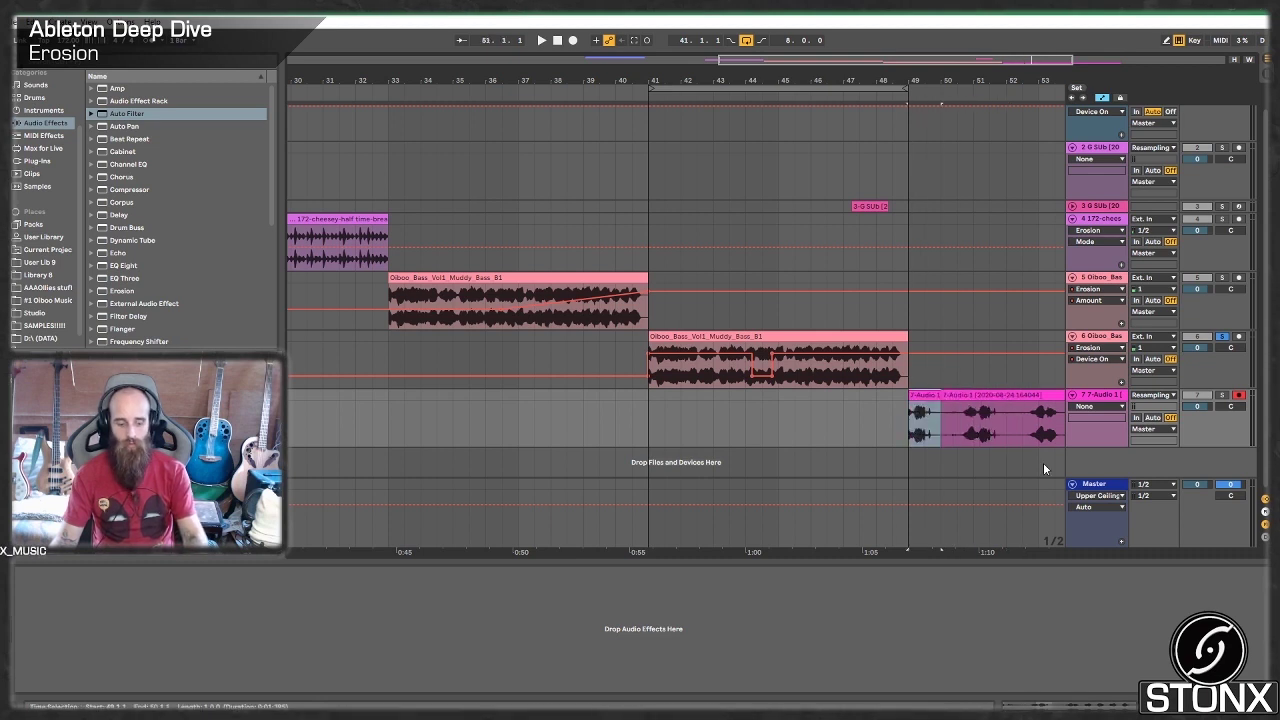
{"action": "key", "text": "ctrl+d"}
{"action": "key", "text": "ctrl+d"}
- Clear the bass track's solo and audition the repeated one-bar slices from bar 49
{"action": "left_click", "coordinate": [911, 432]}
{"action": "key", "text": "space"}
{"action": "key", "text": "space"}
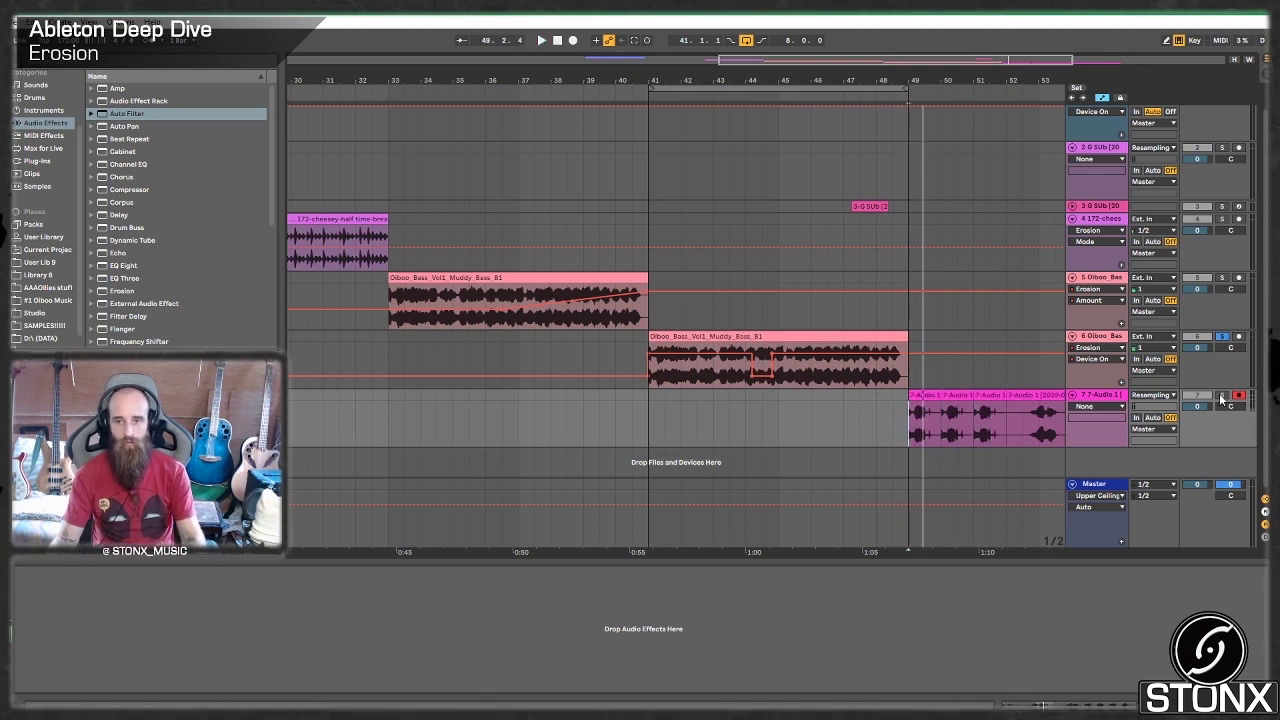
{"action": "key", "text": "space"}
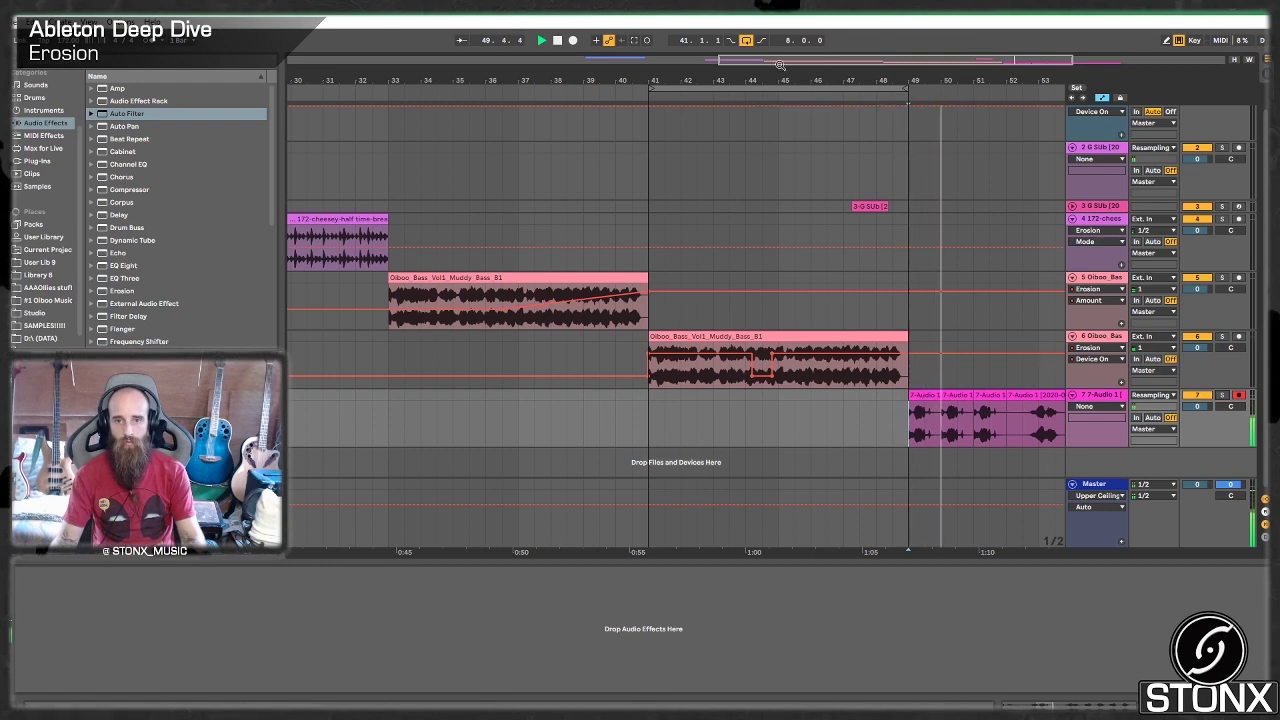
{"action": "left_click_drag", "start_coordinate": [780, 63], "coordinate": [953, 100]}
{"action": "key", "text": "space"}
{"action": "key", "text": "space"}
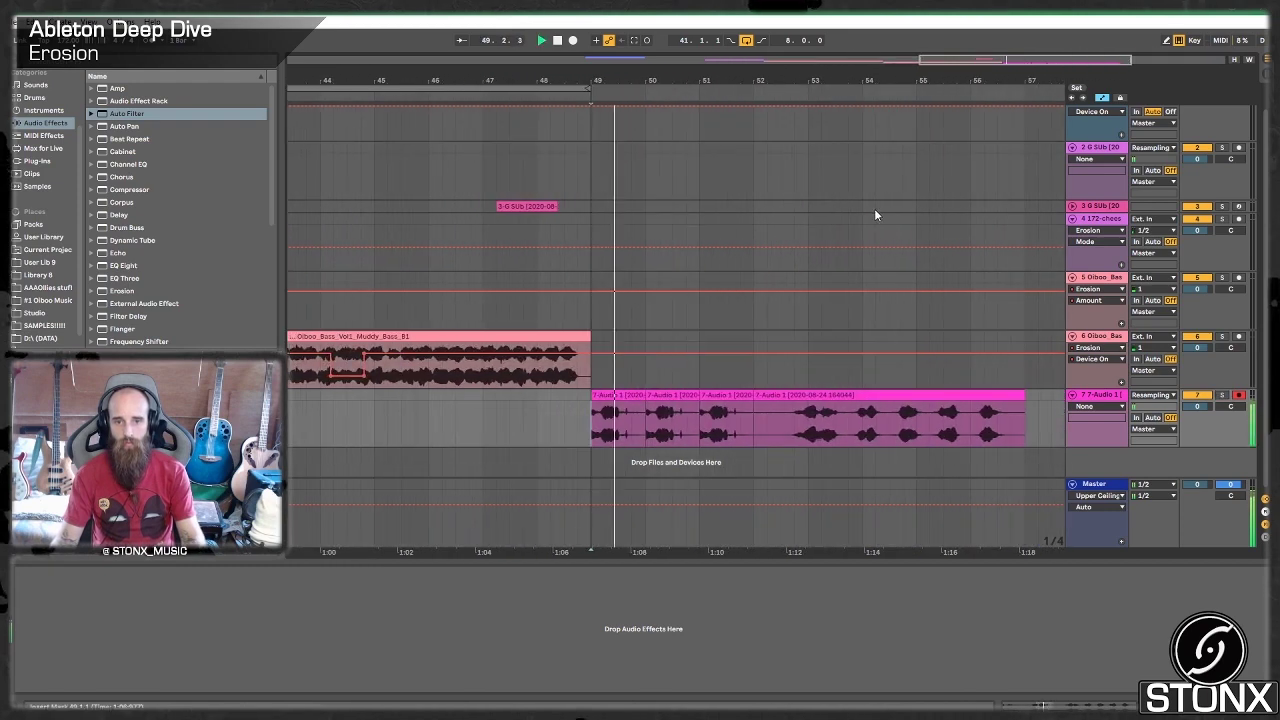
- Move the one-beat slice at bar 54.4 to bar 49.3, duplicate it once and audition from bar 49
{"action": "mouse_move", "coordinate": [918, 401]}
{"action": "left_mouse_down"}
{"action": "mouse_move", "coordinate": [676, 390]}
{"action": "mouse_move", "coordinate": [627, 428]}
{"action": "left_mouse_up"}
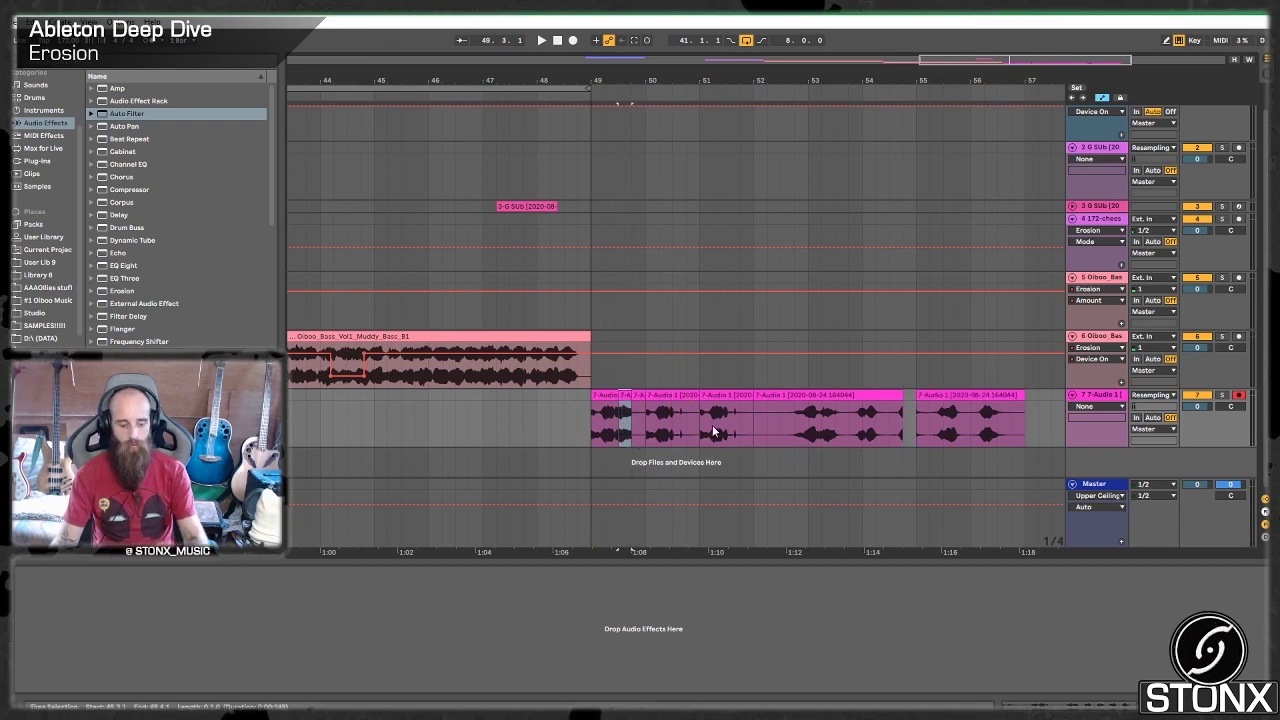
{"action": "key", "text": "ctrl+d"}
{"action": "left_click", "coordinate": [589, 414]}
{"action": "key", "text": "space"}
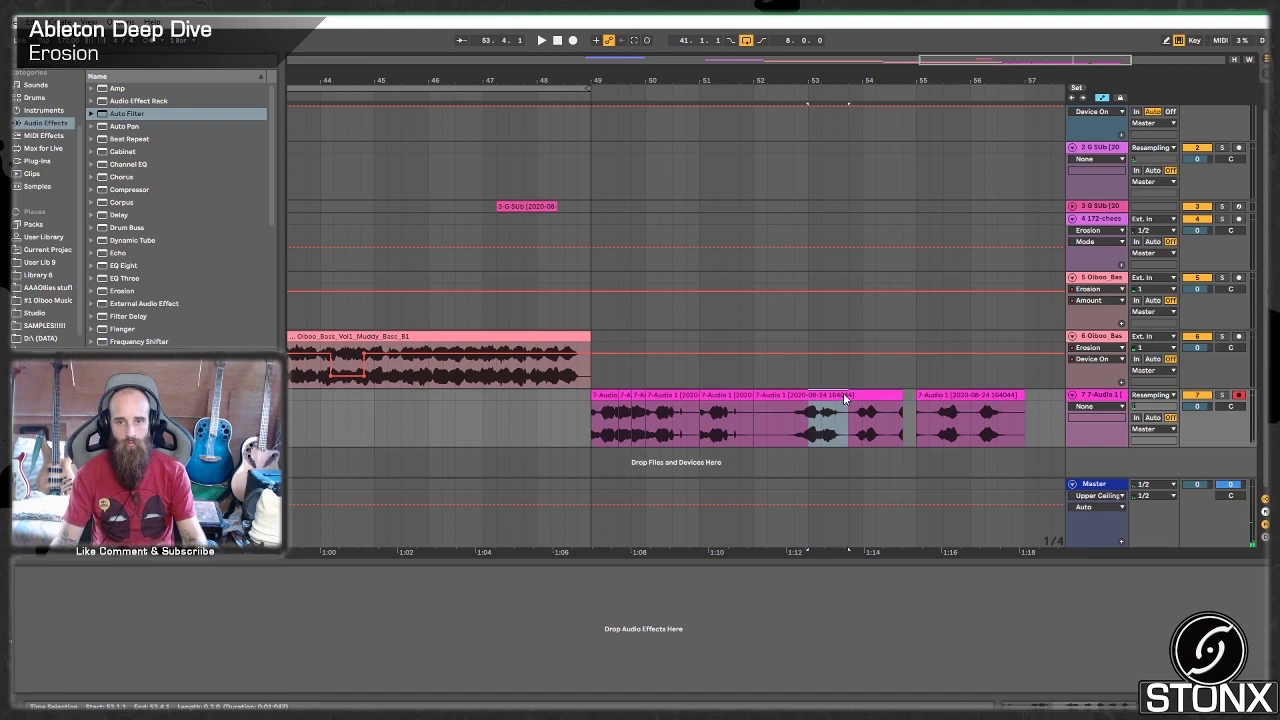
- Move the three-beat slice at bar 53 to the start of bar 50 and audition the pattern from bar 49
{"action": "mouse_move", "coordinate": [843, 399]}
{"action": "left_mouse_down"}
{"action": "mouse_move", "coordinate": [630, 410]}
{"action": "mouse_move", "coordinate": [652, 423]}
{"action": "left_mouse_up"}
{"action": "left_click", "coordinate": [589, 428]}
{"action": "key", "text": "space"}
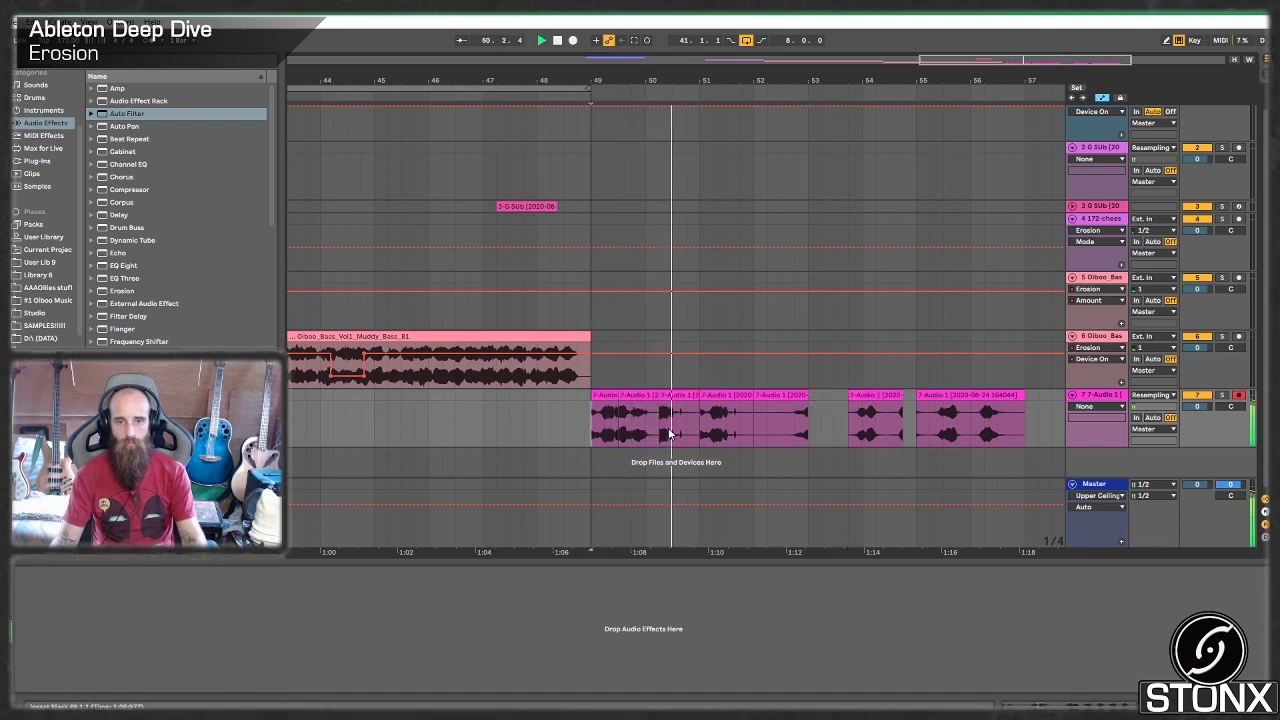
{"action": "key", "text": "space"}
{"action": "left_click_drag", "start_coordinate": [677, 397], "coordinate": [659, 408]}
{"action": "left_click", "coordinate": [590, 432]}
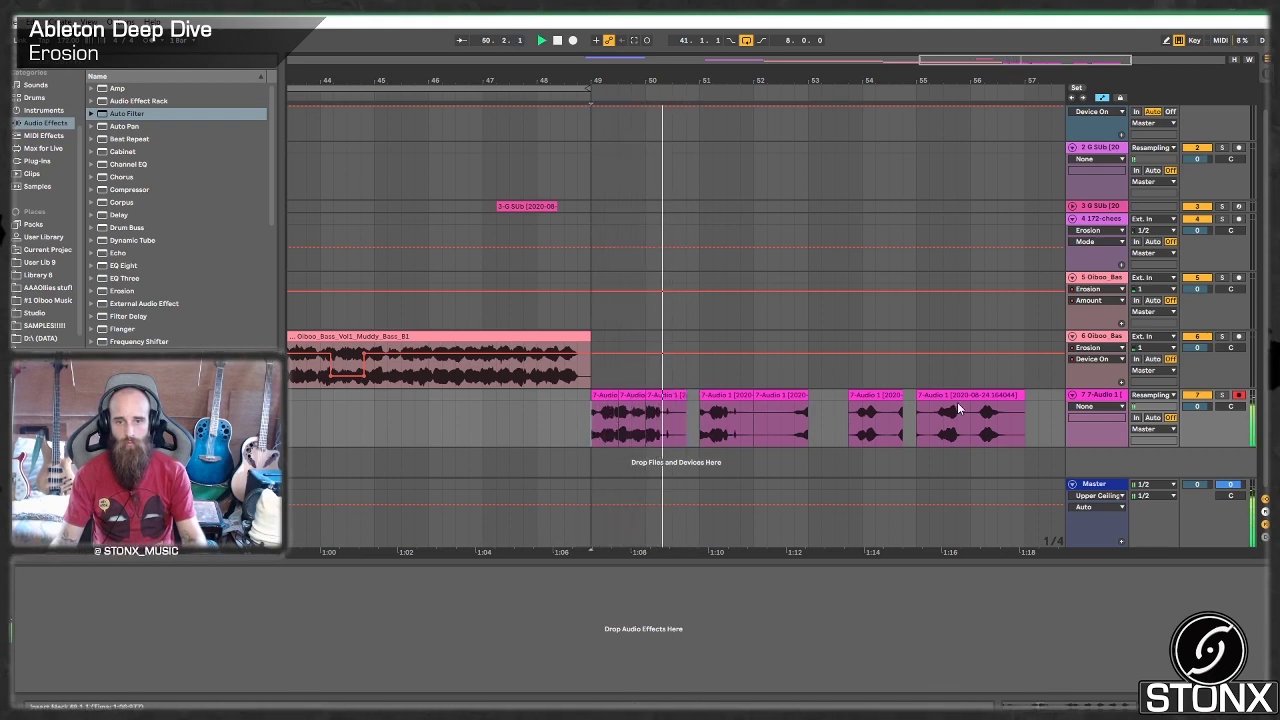
- Move the two-beat slice at bar 52.3 to the start of bar 50 and play from bar 49
{"action": "mouse_move", "coordinate": [784, 421]}
{"action": "left_mouse_down"}
{"action": "mouse_move", "coordinate": [808, 421]}
{"action": "mouse_move", "coordinate": [659, 414]}
{"action": "left_mouse_up"}
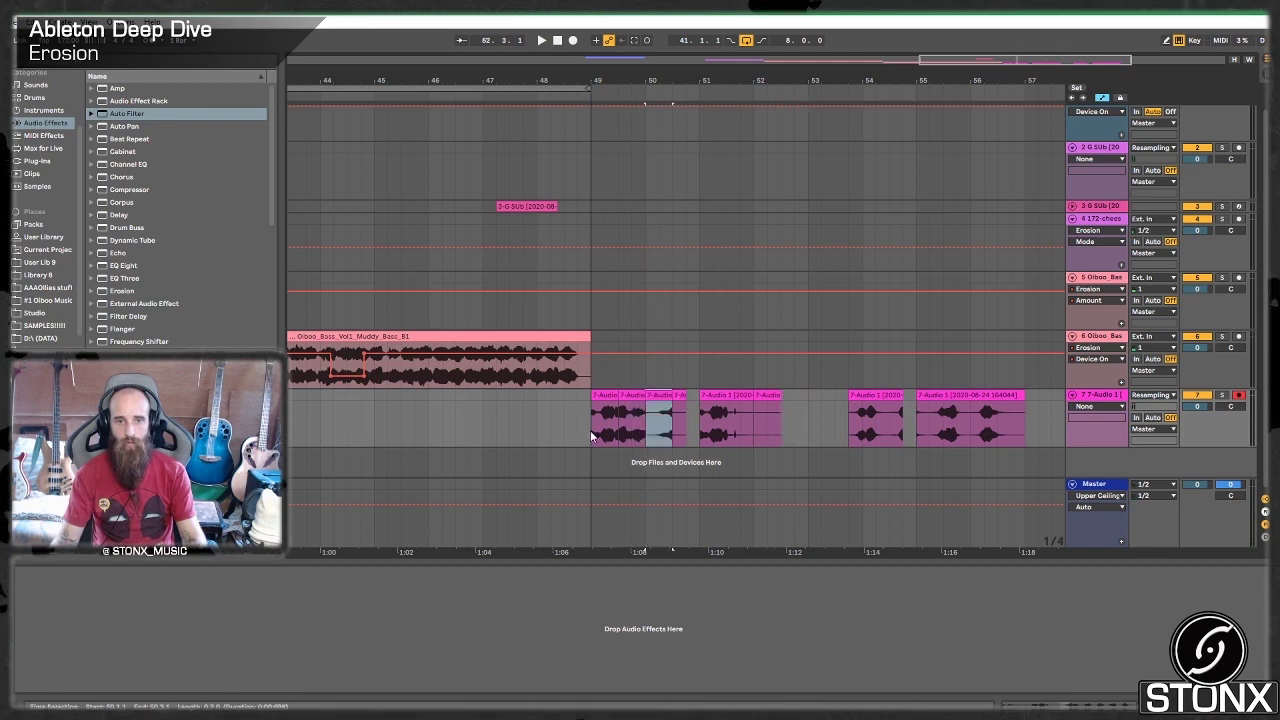
{"action": "left_click", "coordinate": [590, 432]}
{"action": "key", "text": "space"}
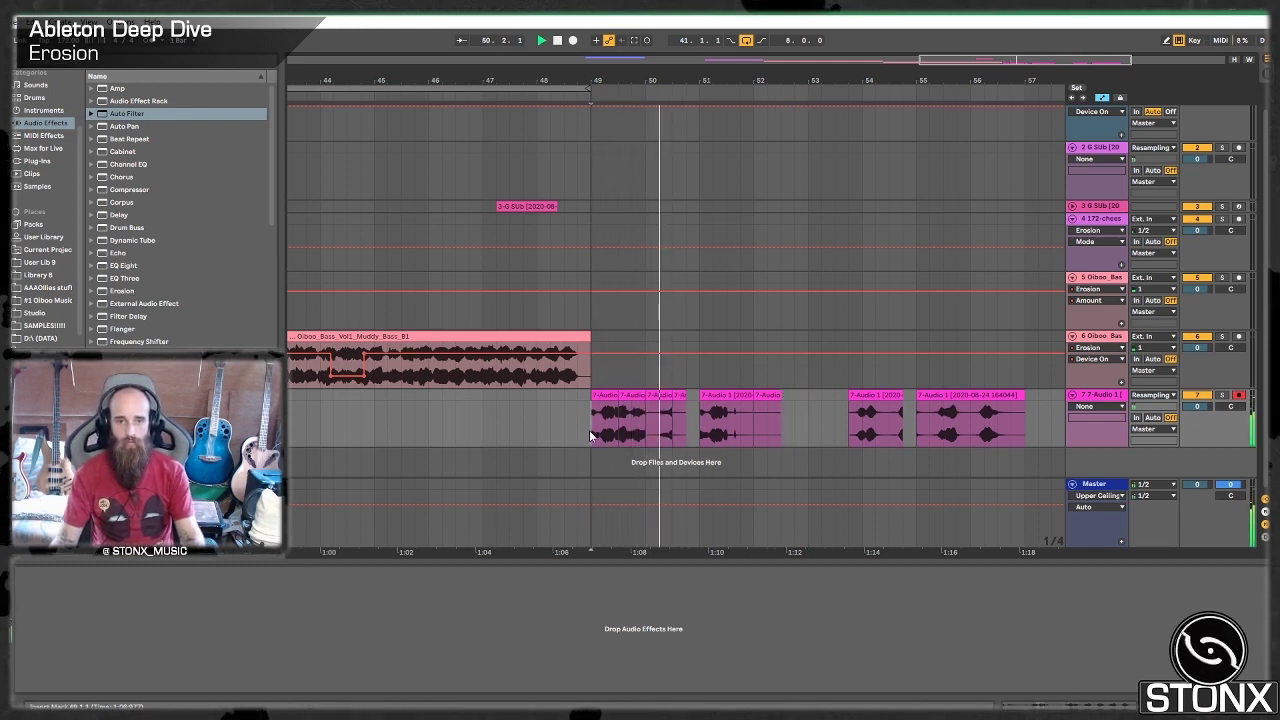
- Duplicate the two-beat slice at bar 50 to fill the rest of the bar and replay the pattern from bar 49
{"action": "left_click", "coordinate": [663, 396]}
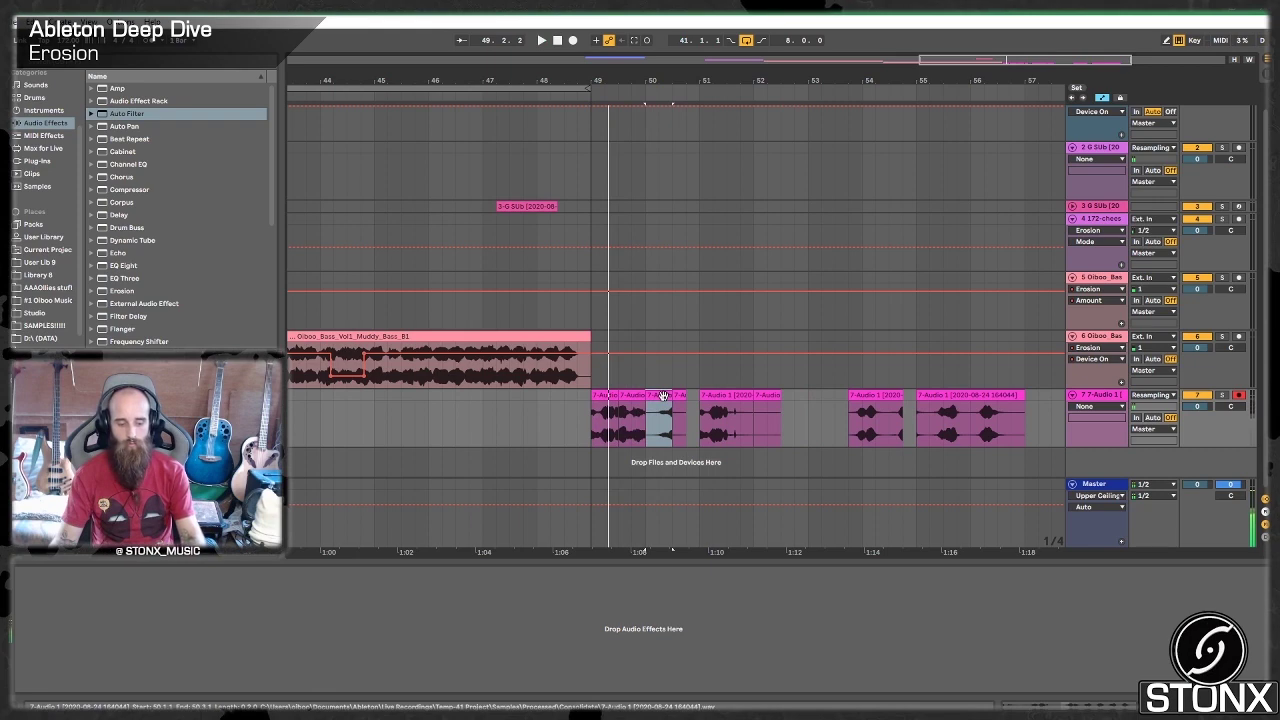
{"action": "key", "text": "ctrl+d"}
{"action": "key", "text": "space"}
{"action": "left_click", "coordinate": [590, 437]}
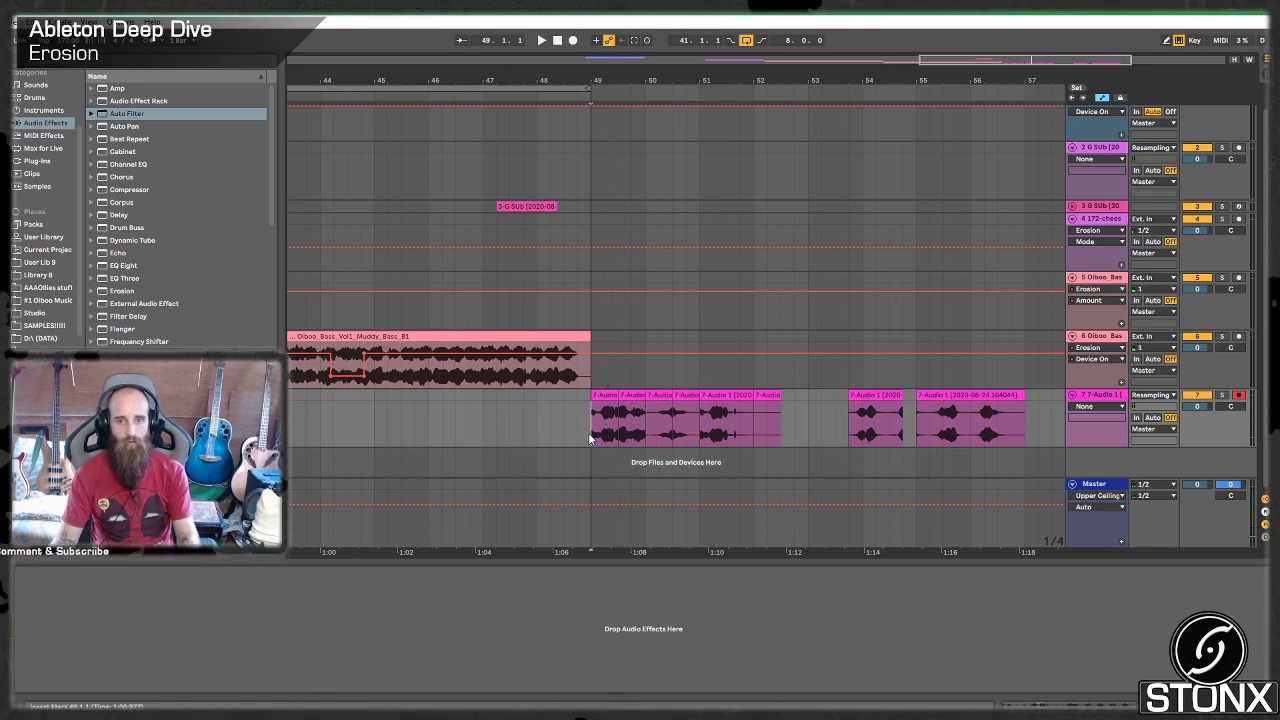
{"action": "key", "text": "space"}
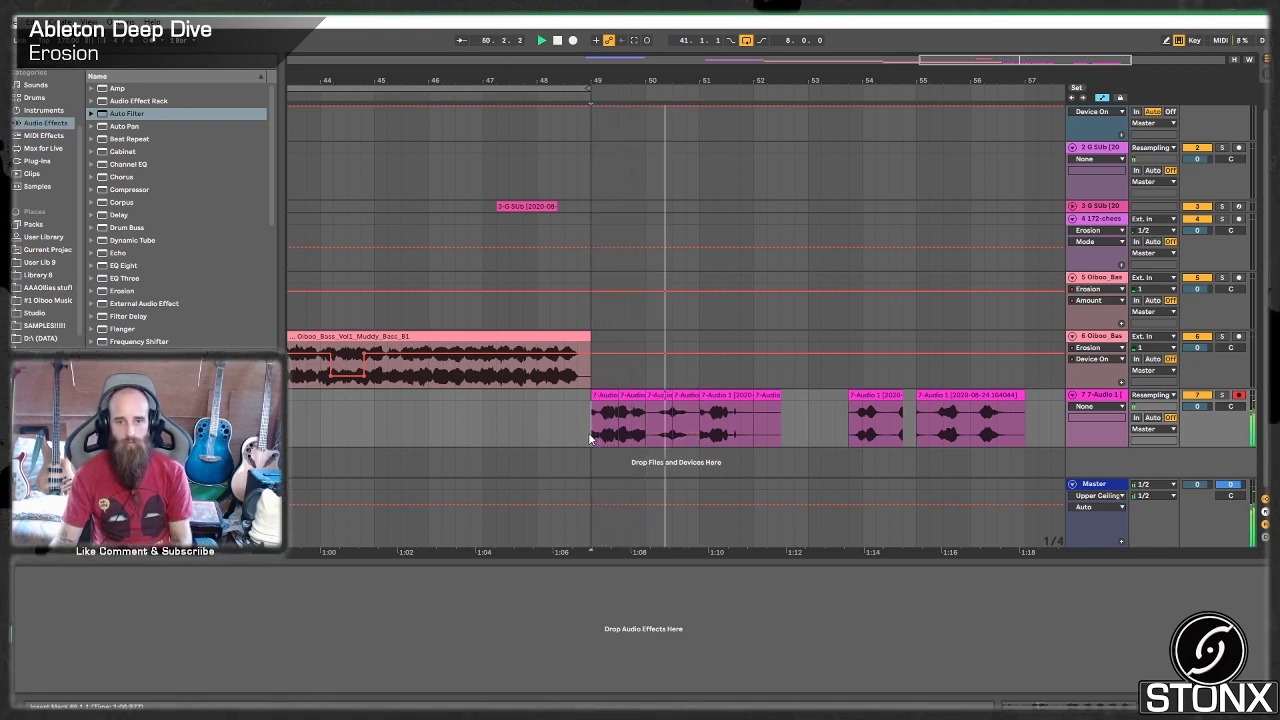
{"action": "key", "text": "space"}
- Select both two-beat slices in bar 50 and audition them
{"action": "left_click", "coordinate": [674, 396]}
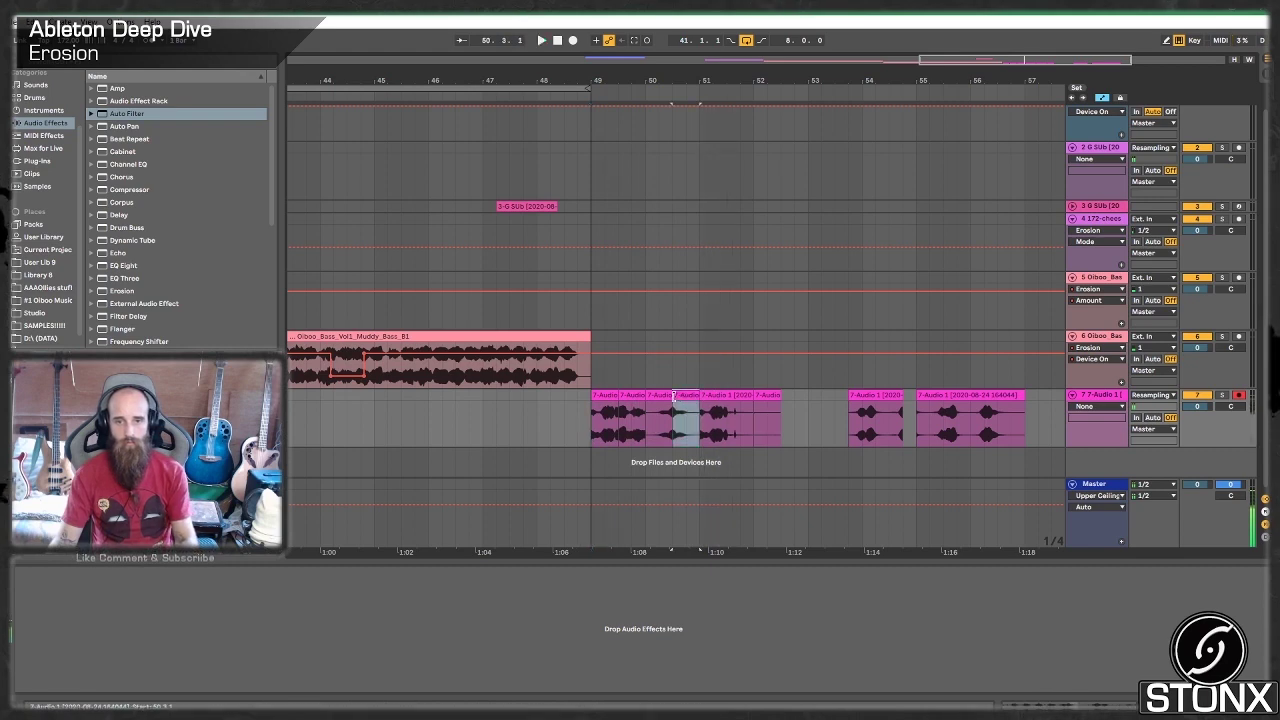
{"action": "left_click", "coordinate": [663, 396], "text": "shift"}
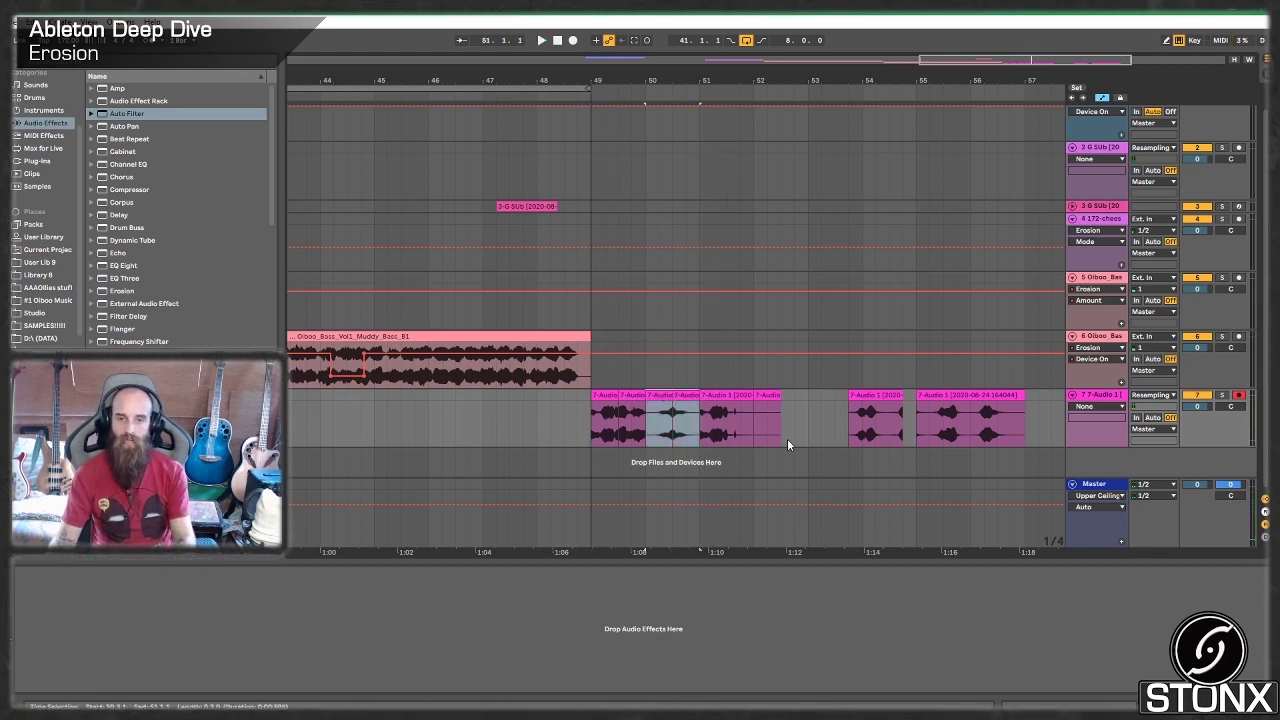
{"action": "key", "text": "space"}
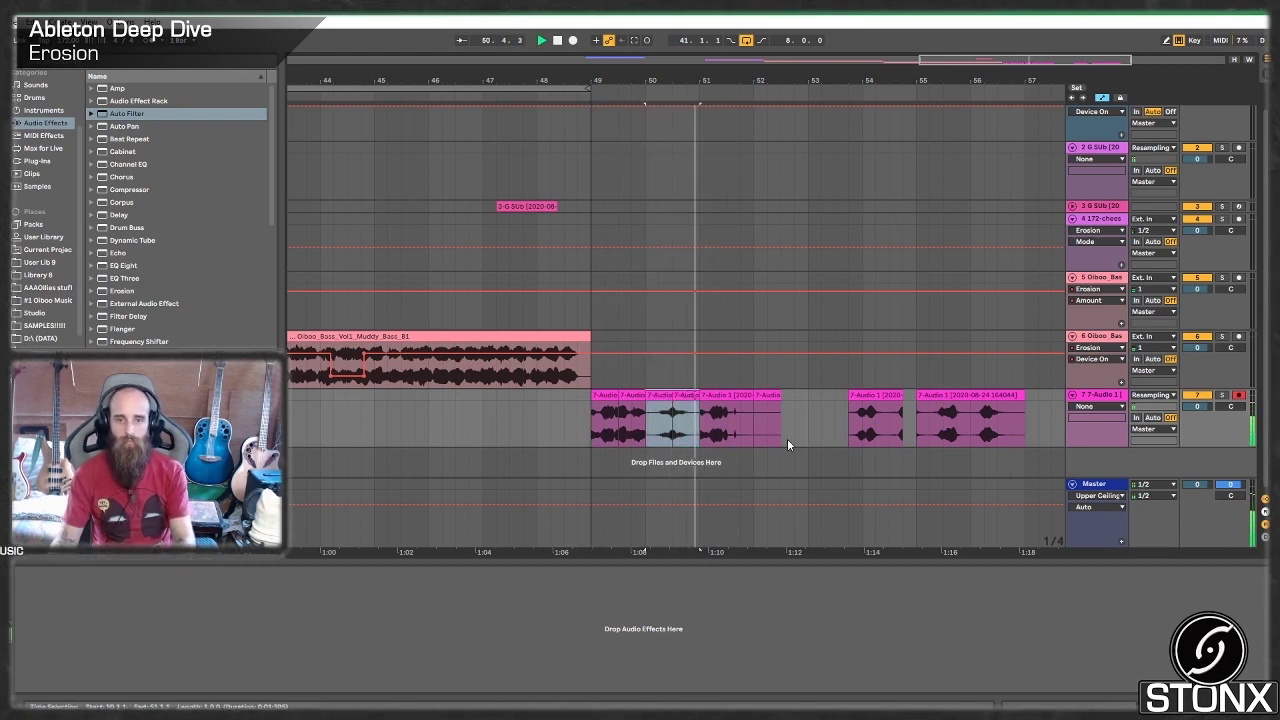
- Shorten the two slices in bar 50 so they meet at about bar 50.2.4 and end at about 50.4.2, auditioning the edits
{"action": "left_click_drag", "start_coordinate": [1018, 60], "coordinate": [944, 130]}
{"action": "key", "text": "space"}
{"action": "left_click", "coordinate": [747, 395]}
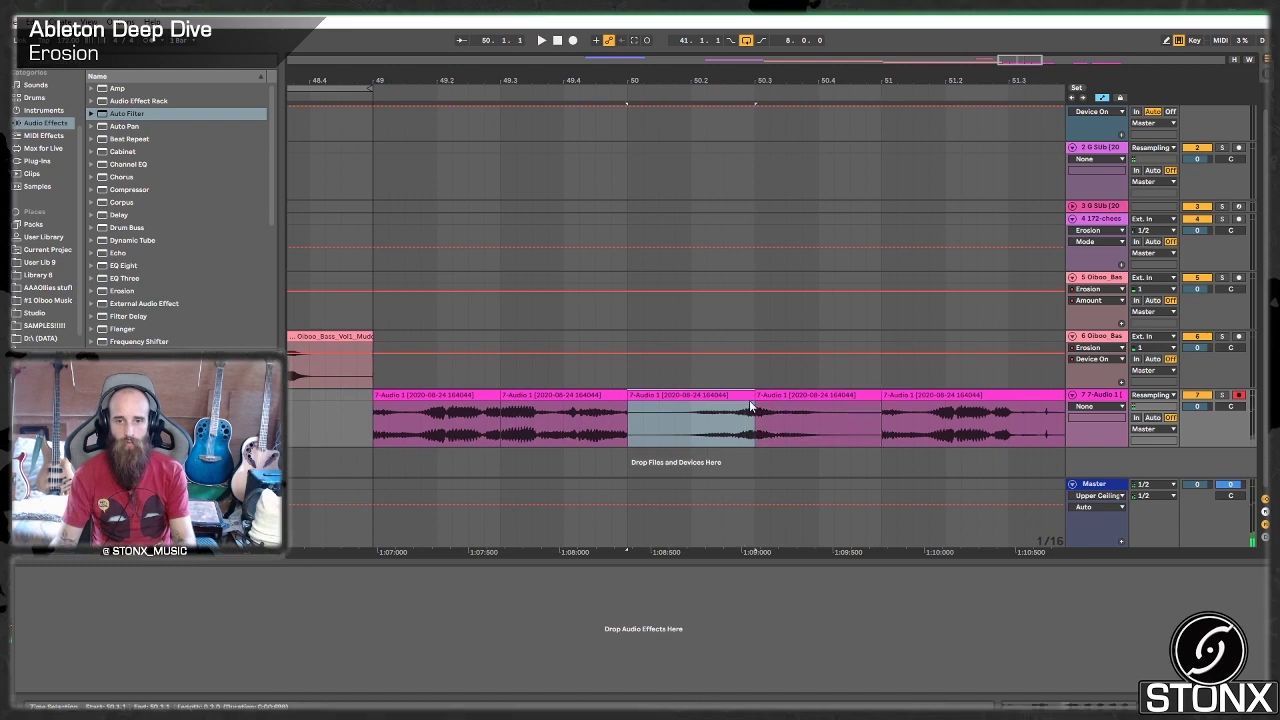
{"action": "left_click_drag", "start_coordinate": [752, 396], "coordinate": [726, 396]}
{"action": "left_click", "coordinate": [681, 364]}
{"action": "key", "text": "space"}
{"action": "key", "text": "space"}
{"action": "left_click", "coordinate": [696, 370]}
{"action": "key", "text": "space"}
{"action": "key", "text": "space"}
{"action": "key", "text": "space"}
{"action": "key", "text": "space"}
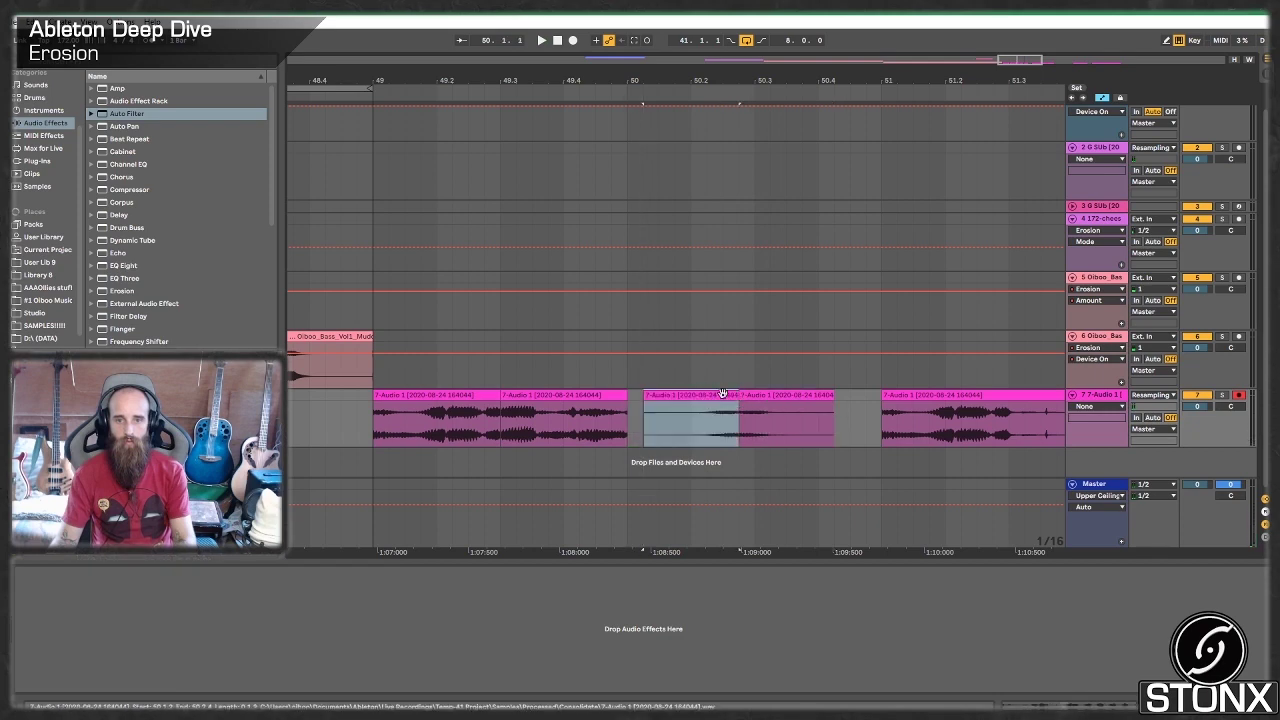
- Undo the last trim of the first slice's start in bar 50 and audition from bar 50.1.4
{"action": "key", "text": "ctrl+z"}
{"action": "left_click", "coordinate": [705, 384]}
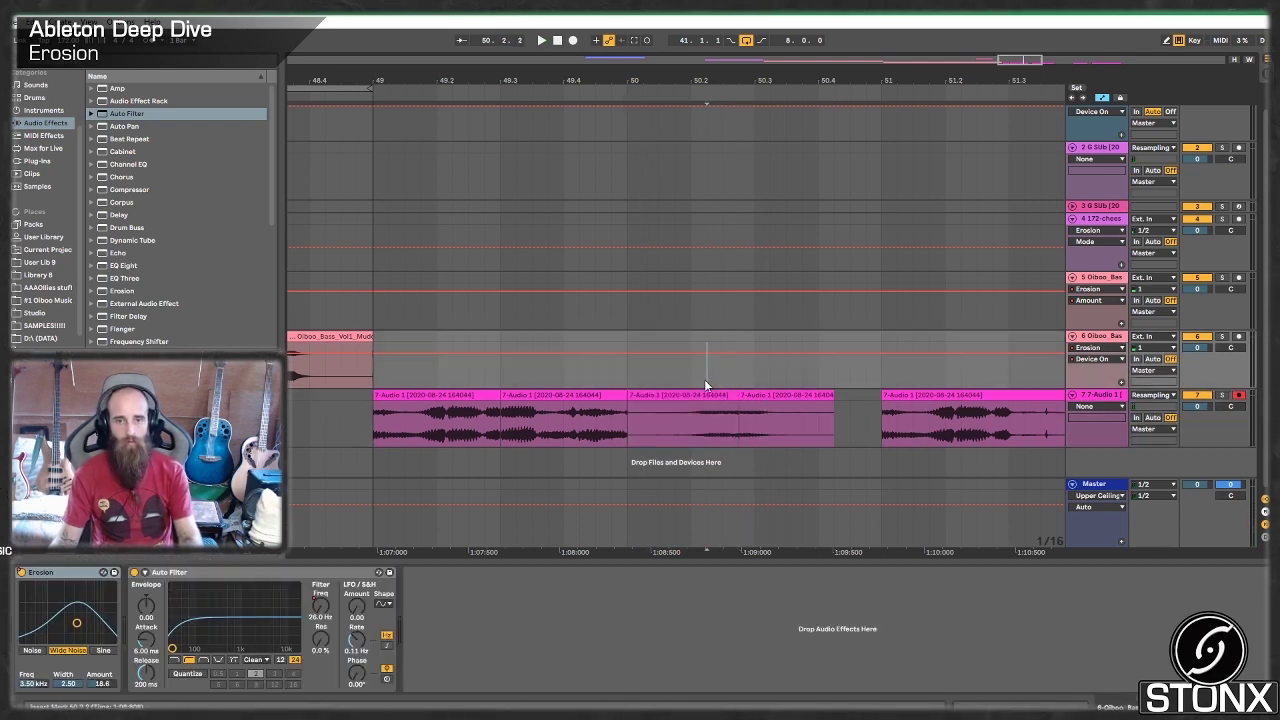
{"action": "left_click", "coordinate": [673, 381]}
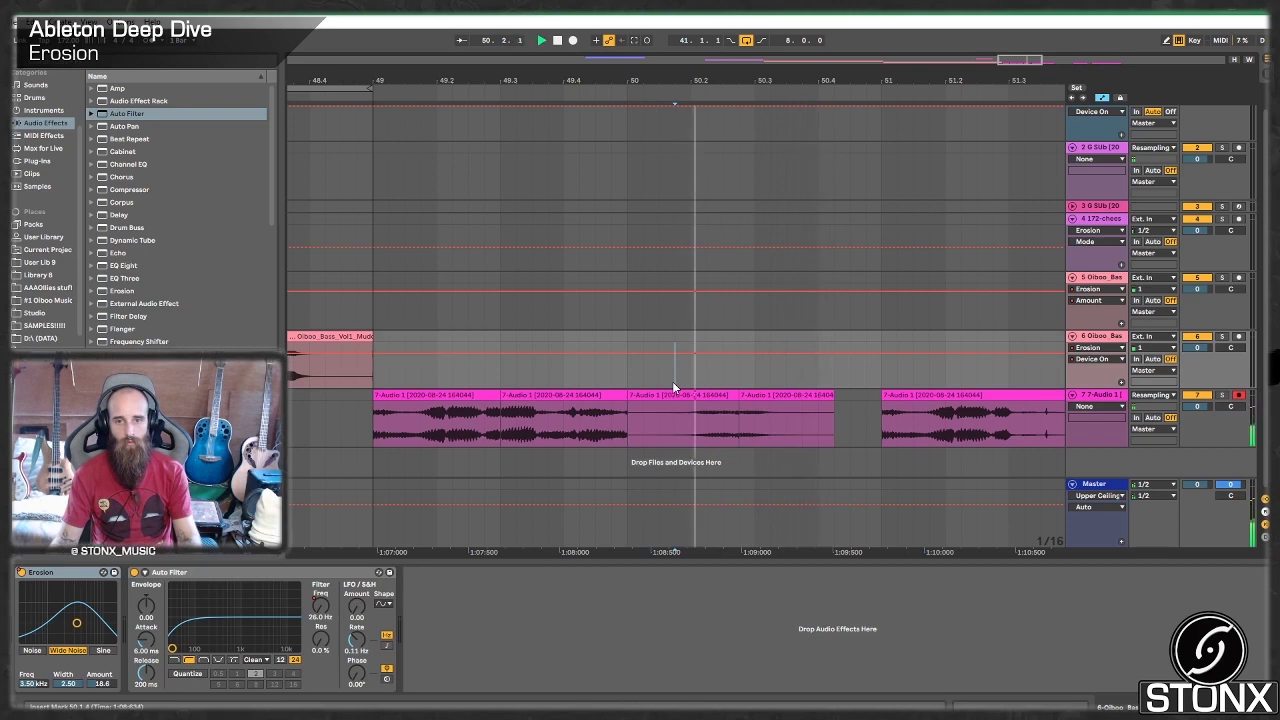
- Replay the slices in bar 50 repeatedly from bar 50.1.4
{"action": "key", "text": "space"}
{"action": "key", "text": "space"}
{"action": "key", "text": "space"}
{"action": "key", "text": "space"}
{"action": "key", "text": "space"}
{"action": "key", "text": "space"}
{"action": "key", "text": "space"}
{"action": "key", "text": "space"}
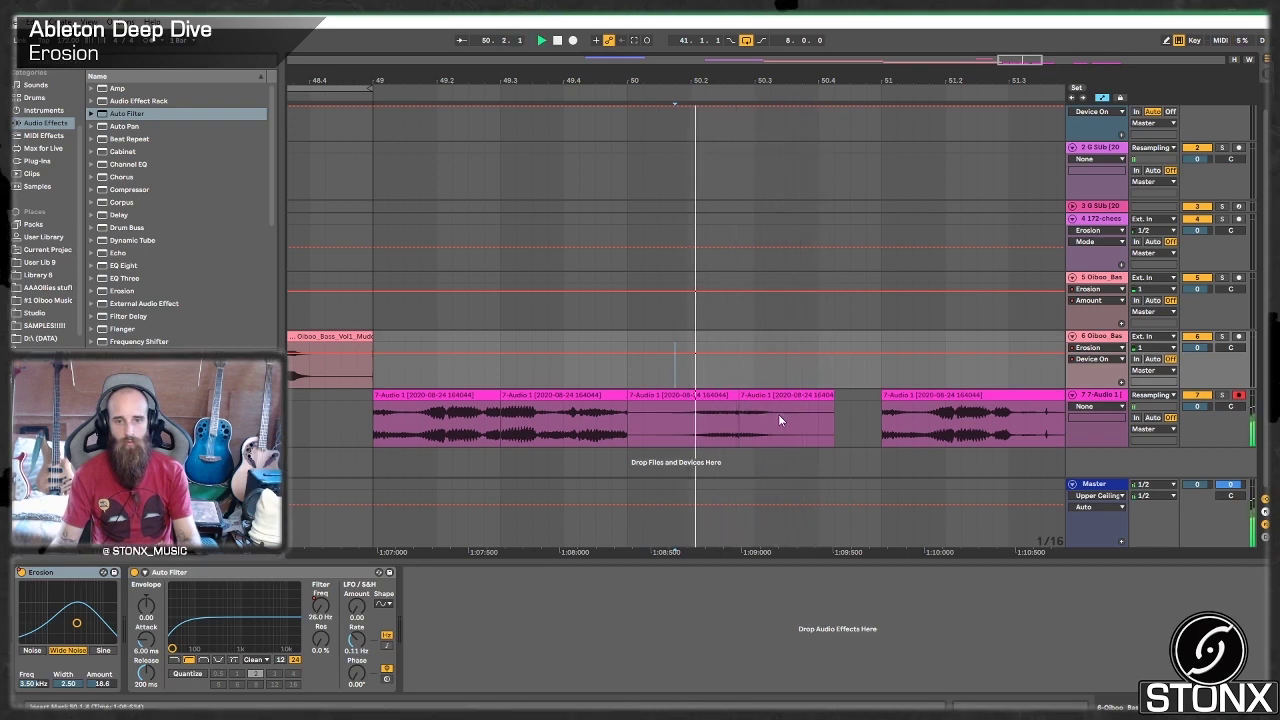
- Add an Auto Filter to track 7, set it to low-pass at about 2.55 kHz and audition the slices in bar 50
{"action": "left_click", "coordinate": [1085, 406]}
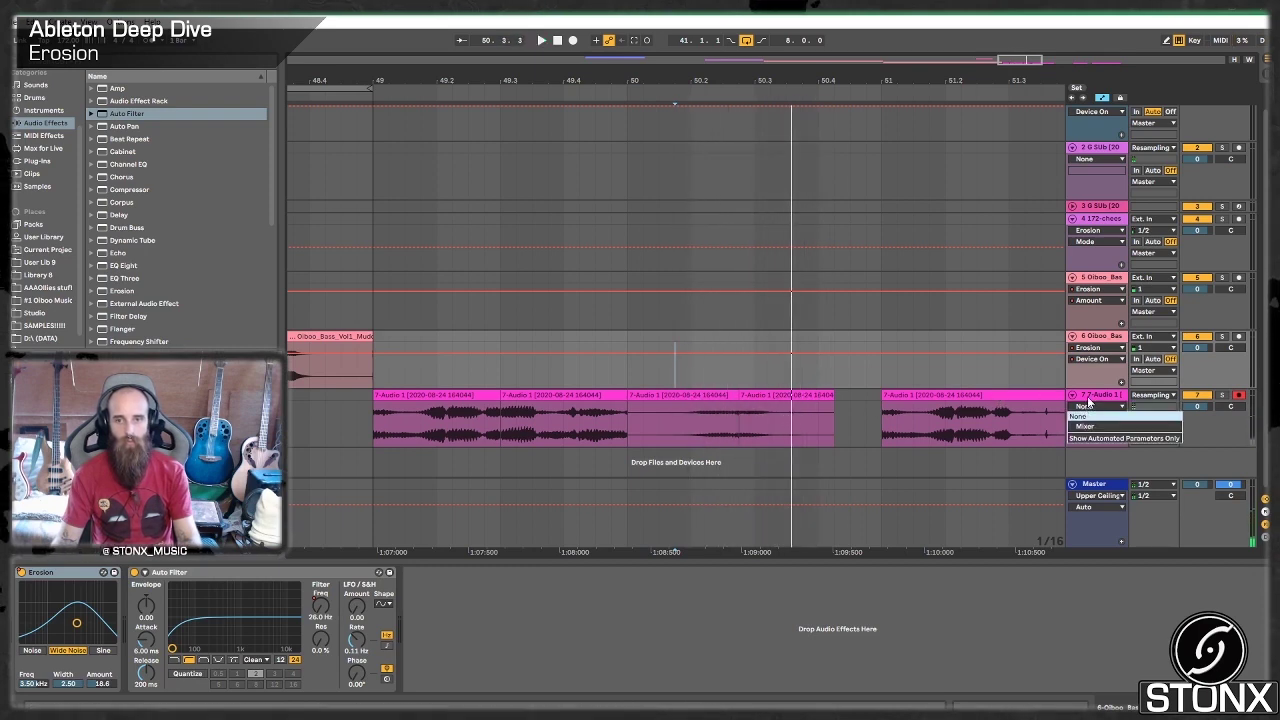
{"action": "left_click", "coordinate": [1085, 408]}
{"action": "left_click", "coordinate": [142, 115]}
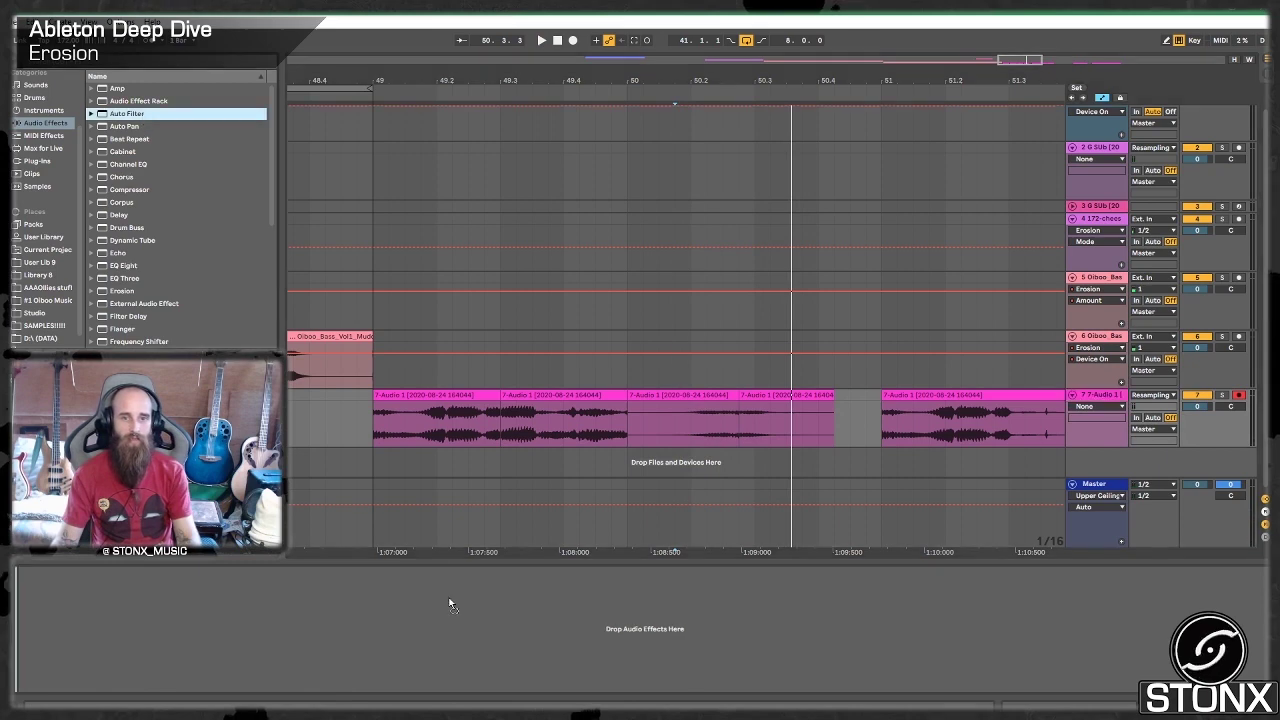
{"action": "left_click_drag", "start_coordinate": [449, 604], "coordinate": [450, 605]}
{"action": "left_click", "coordinate": [66, 660]}
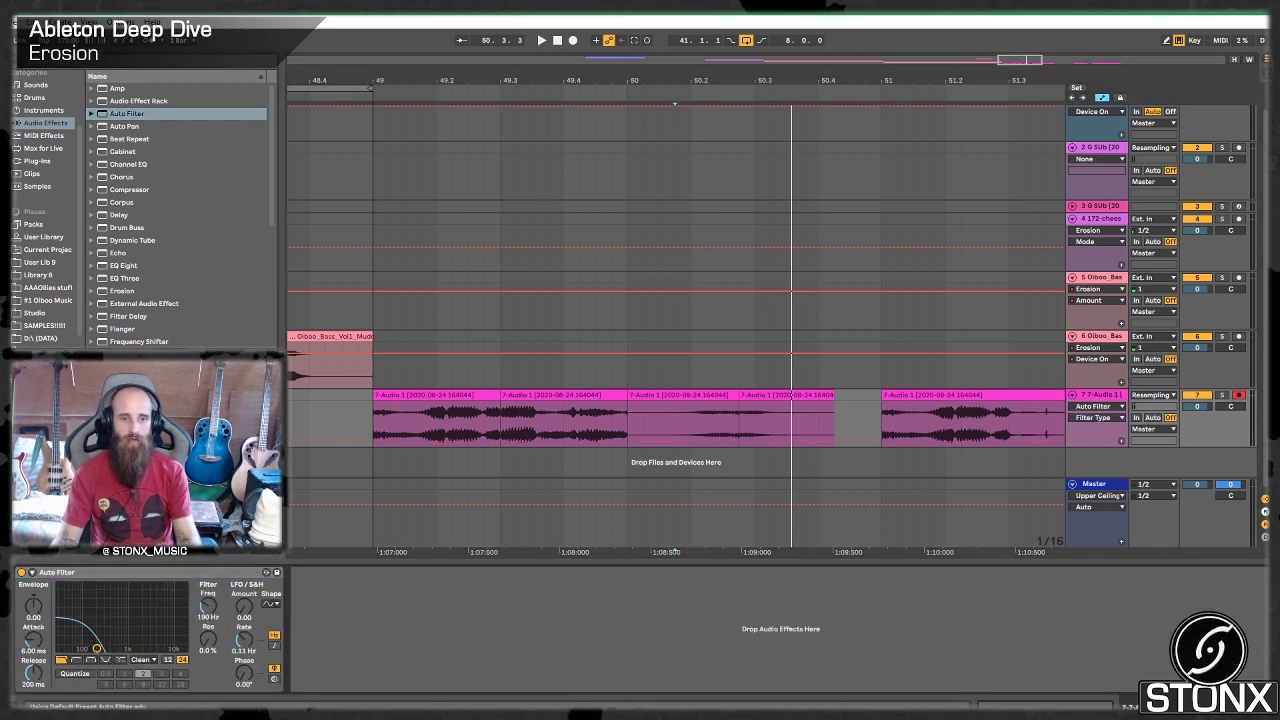
{"action": "left_click_drag", "start_coordinate": [97, 648], "coordinate": [145, 648]}
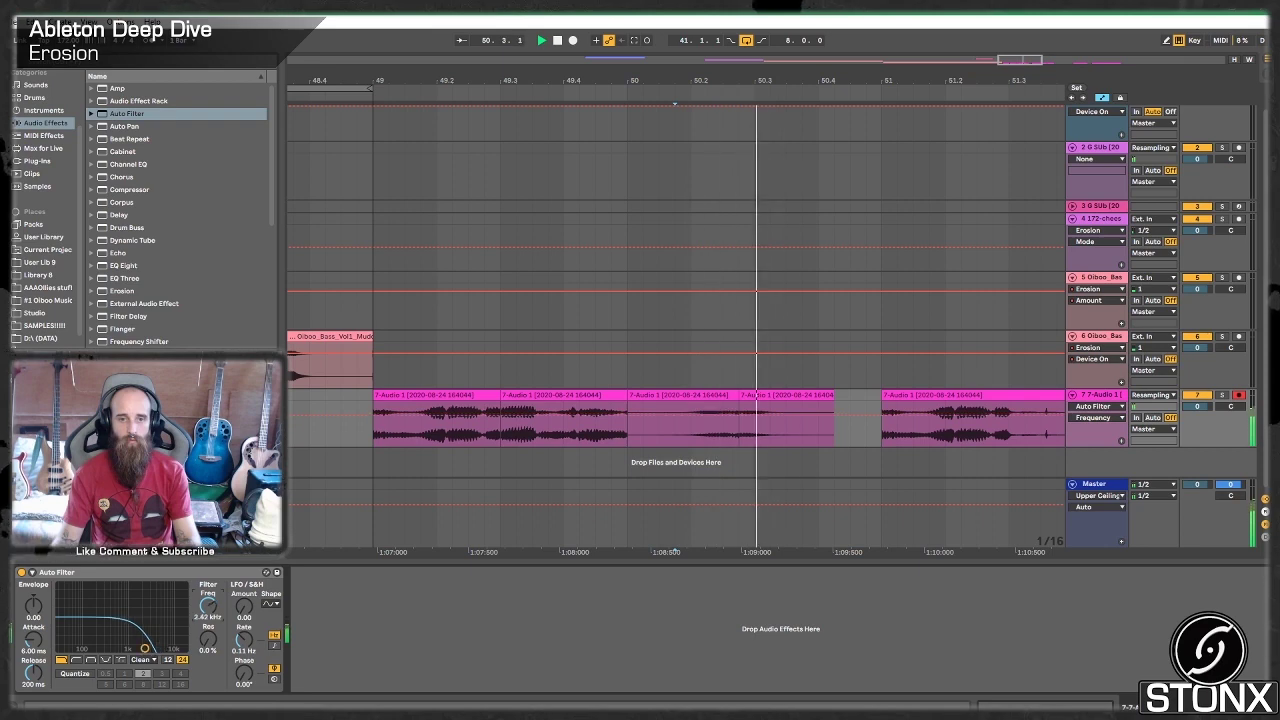
{"action": "key", "text": "space"}
{"action": "key", "text": "space"}
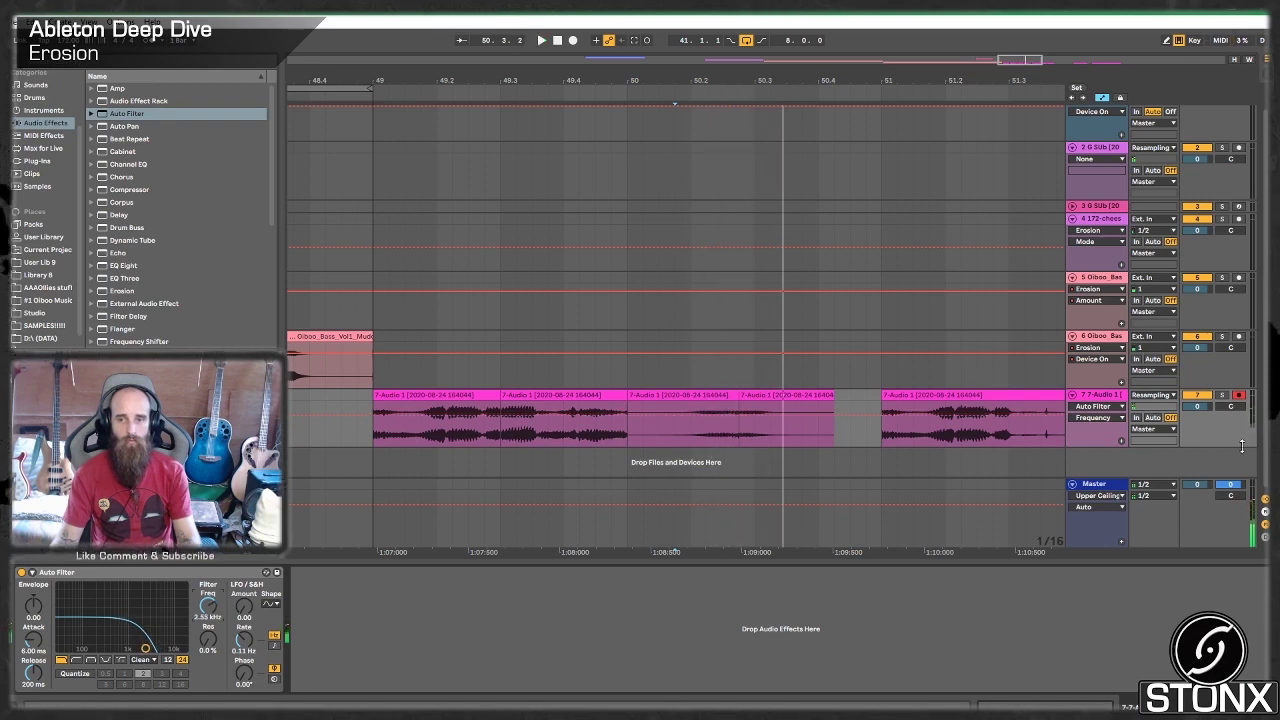
- Insert a new audio track with Resampling as input and record the filtered slices from bar 50 to about 50.3.4
{"action": "right_click", "coordinate": [1139, 457]}
{"action": "left_click", "coordinate": [1170, 465]}
{"action": "left_click", "coordinate": [1160, 425]}
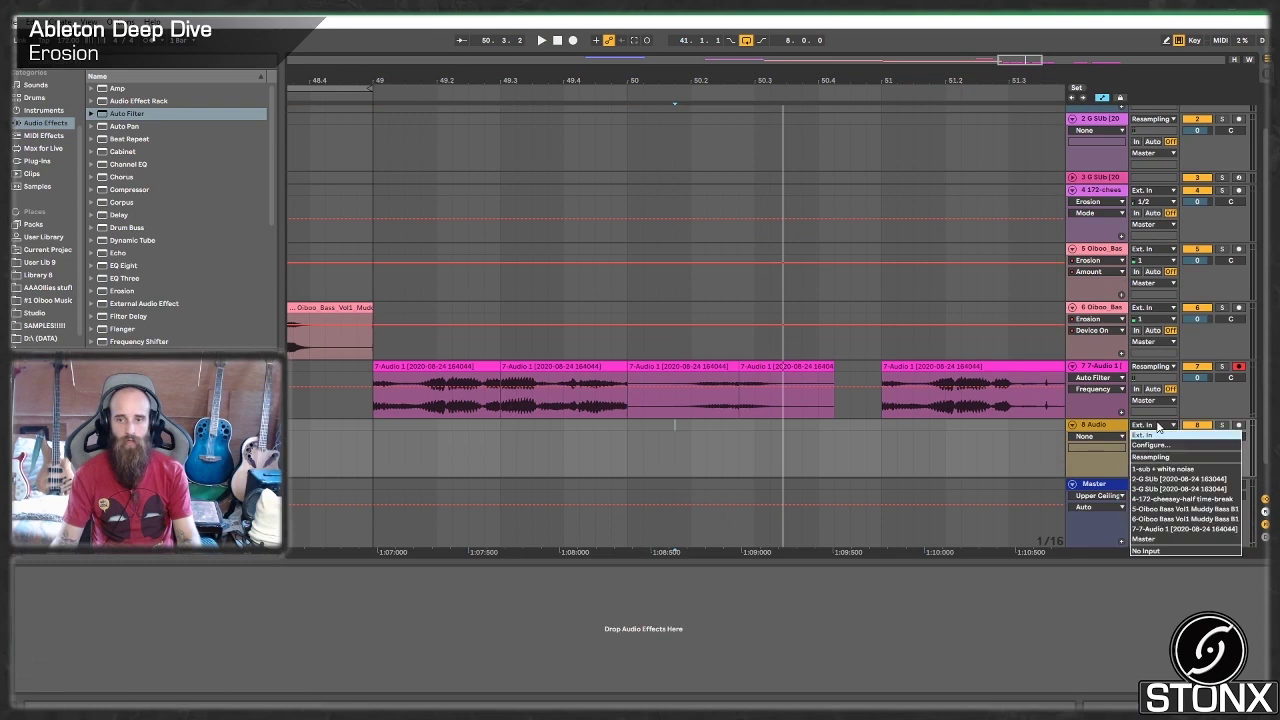
{"action": "left_click", "coordinate": [1160, 456]}
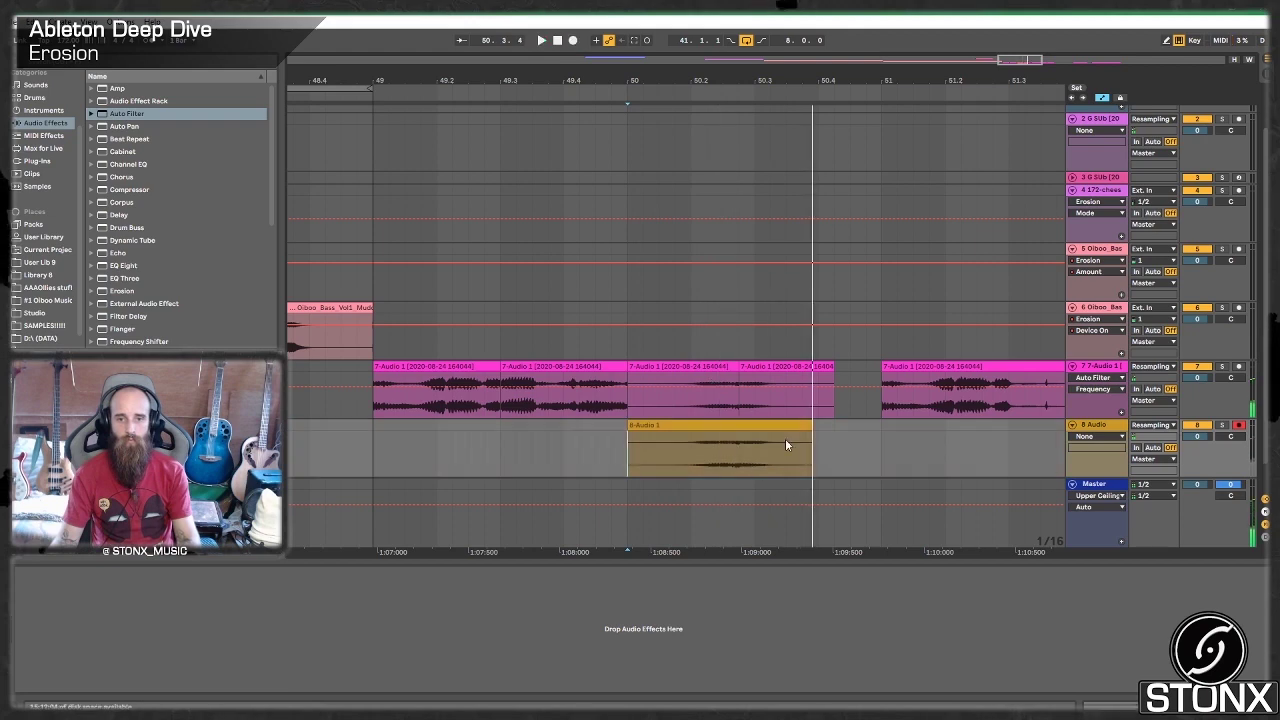
{"action": "key", "text": "space"}
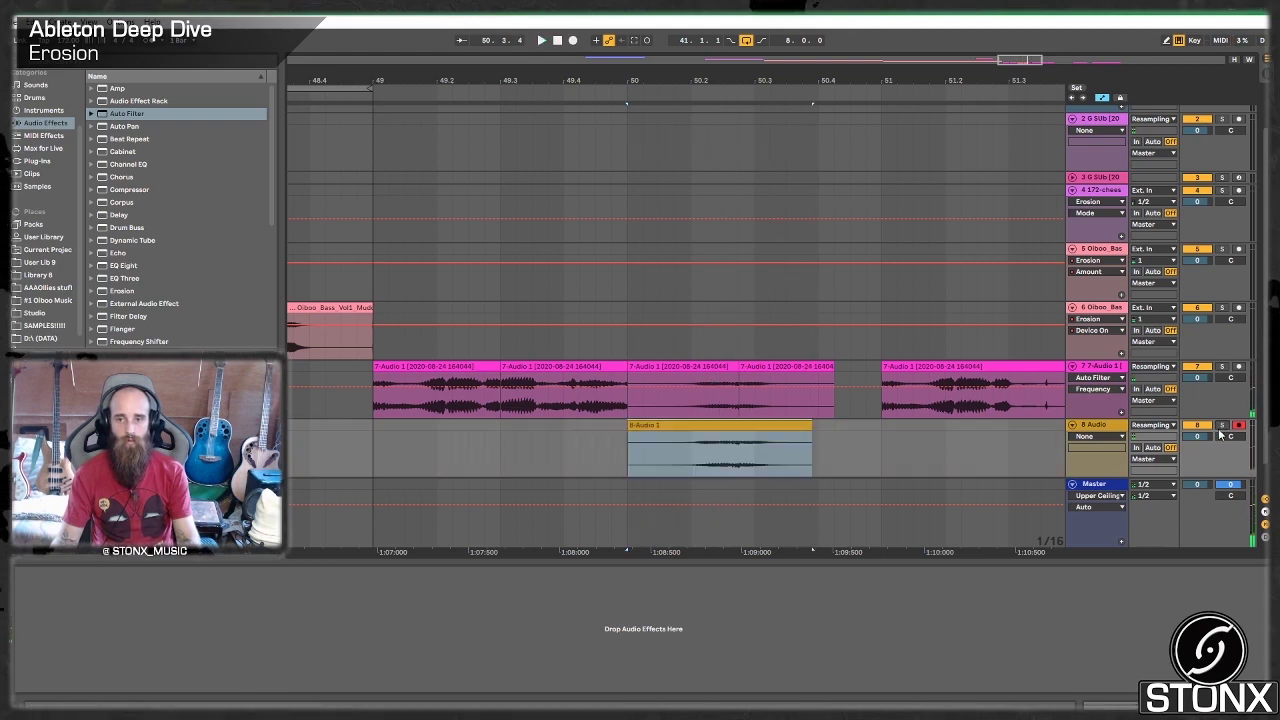
- Solo track 8 and raise the recorded clip's gain to 12.9 dB
{"action": "left_click", "coordinate": [1221, 426]}
{"action": "double_click", "coordinate": [758, 426]}
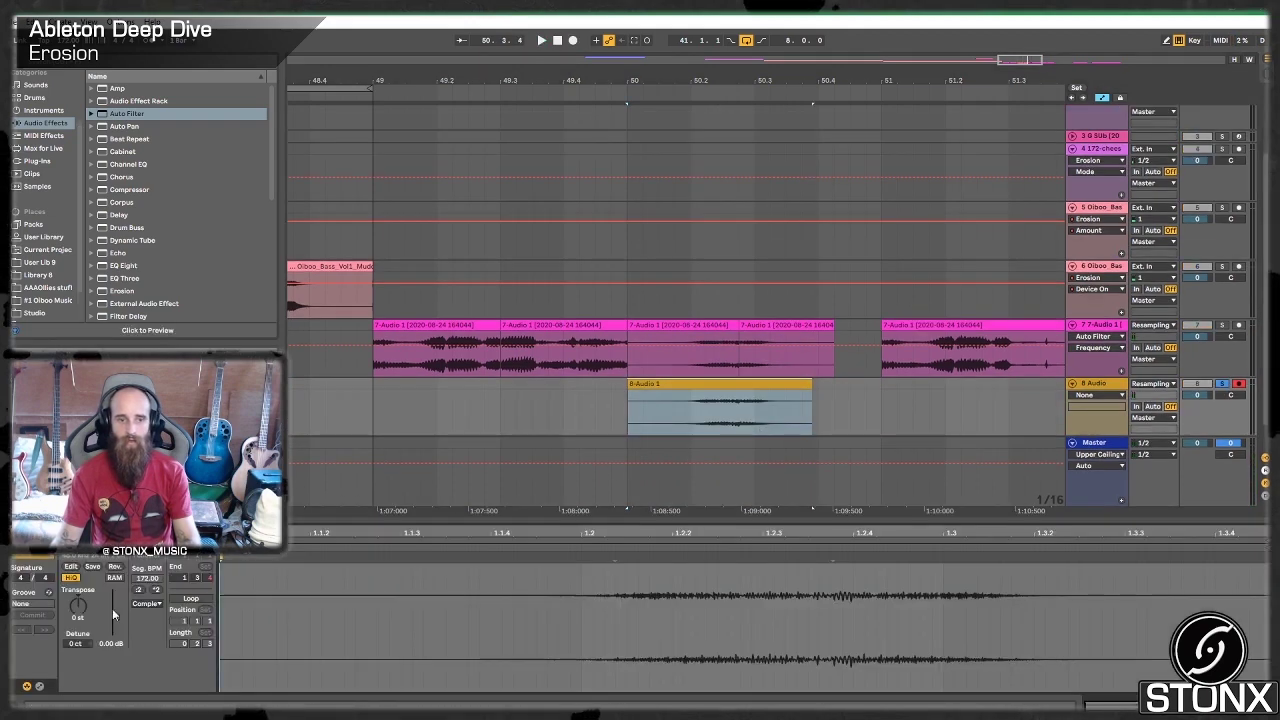
{"action": "left_click_drag", "start_coordinate": [115, 616], "coordinate": [115, 600]}
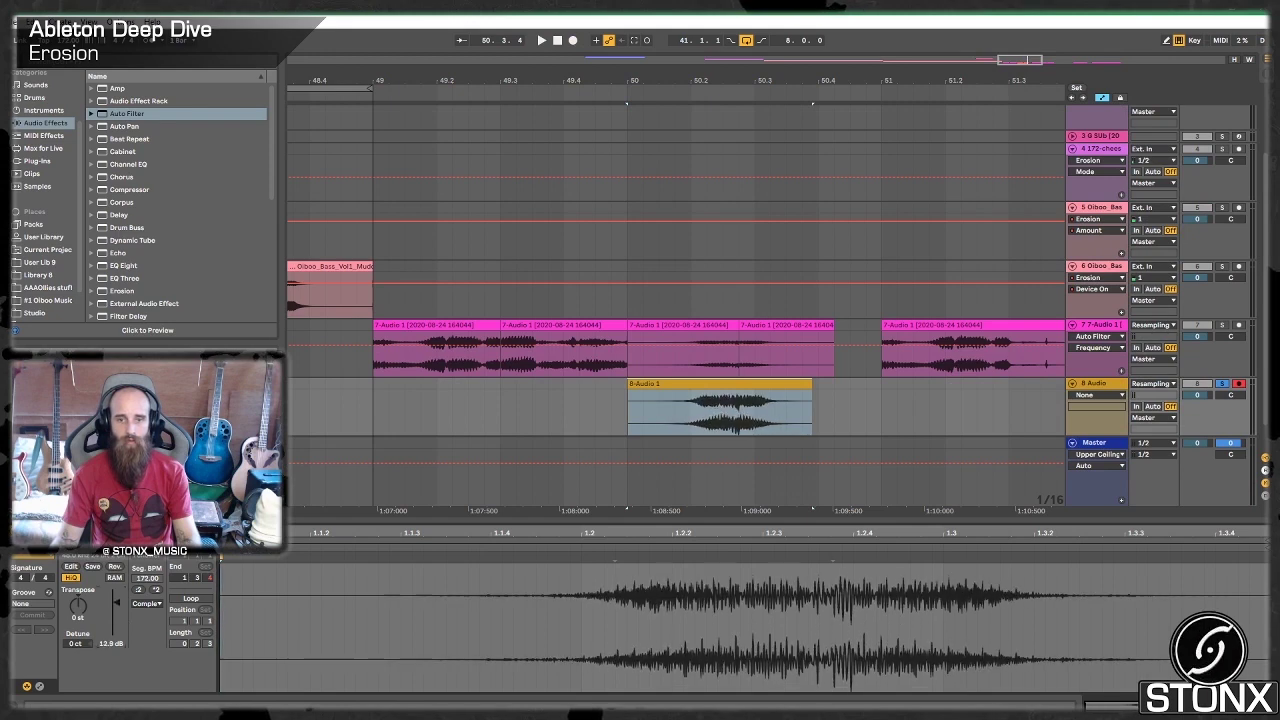
- Rename the recorded clip on track 8 as "G robot wub" and play it back
{"action": "key", "text": "ctrl+r"}
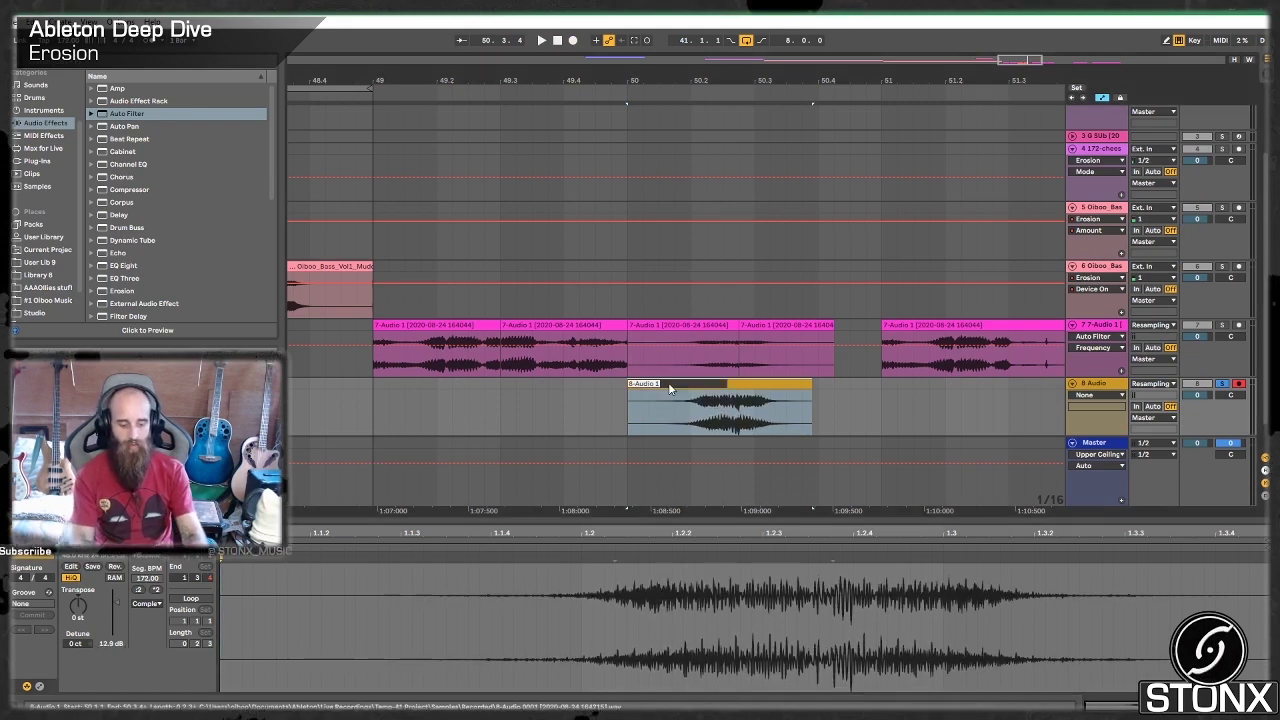
{"action": "type", "text": "G robot wub"}
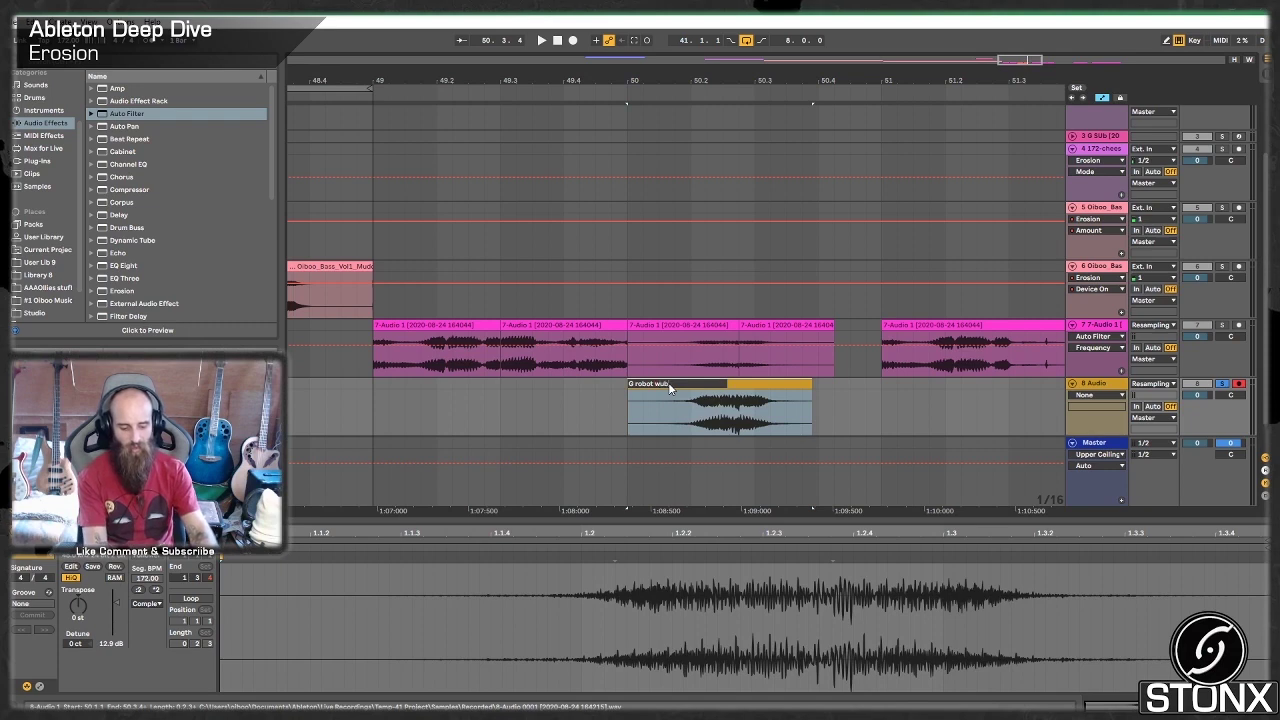
{"action": "key", "text": "Return"}
{"action": "key", "text": "space"}
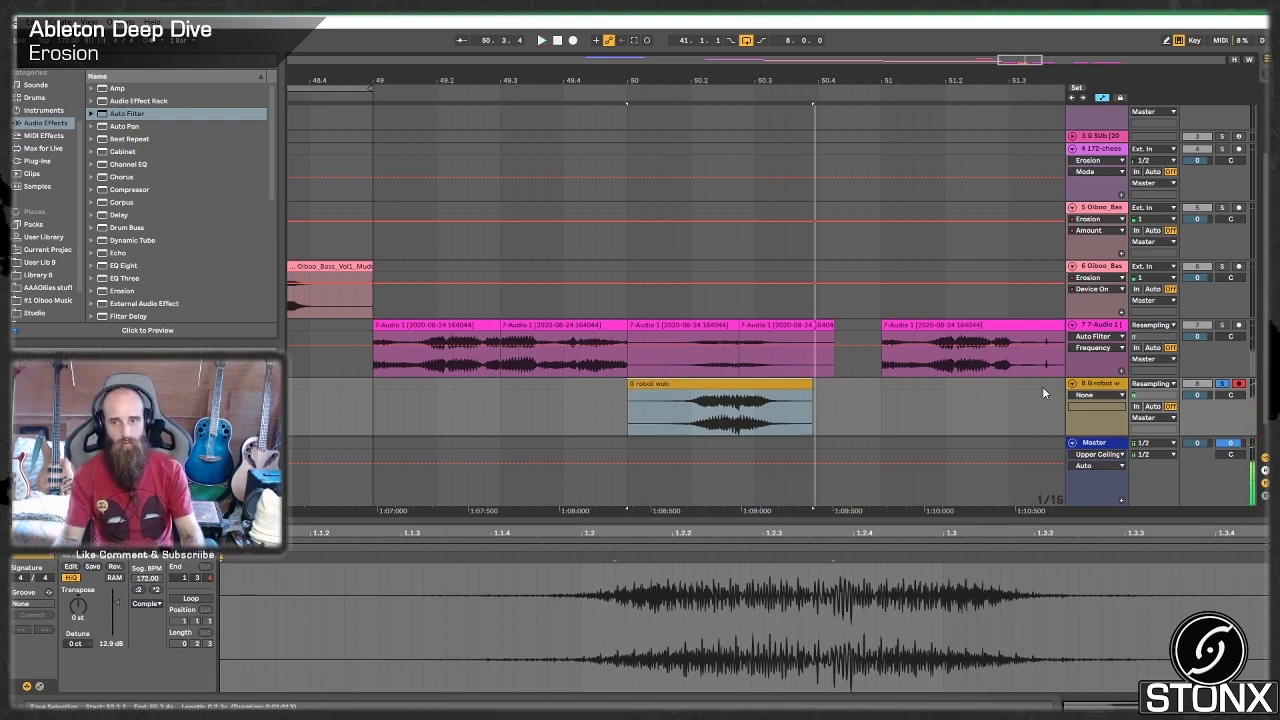
- Trim the start of the G robot wub clip, move it to bar 49.3 and audition it
{"action": "left_click_drag", "start_coordinate": [629, 405], "coordinate": [548, 403]}
{"action": "key", "text": "space"}
{"action": "key", "text": "space"}
{"action": "key", "text": "space"}
{"action": "left_click", "coordinate": [694, 385]}
{"action": "key", "text": "space"}
{"action": "key", "text": "space"}
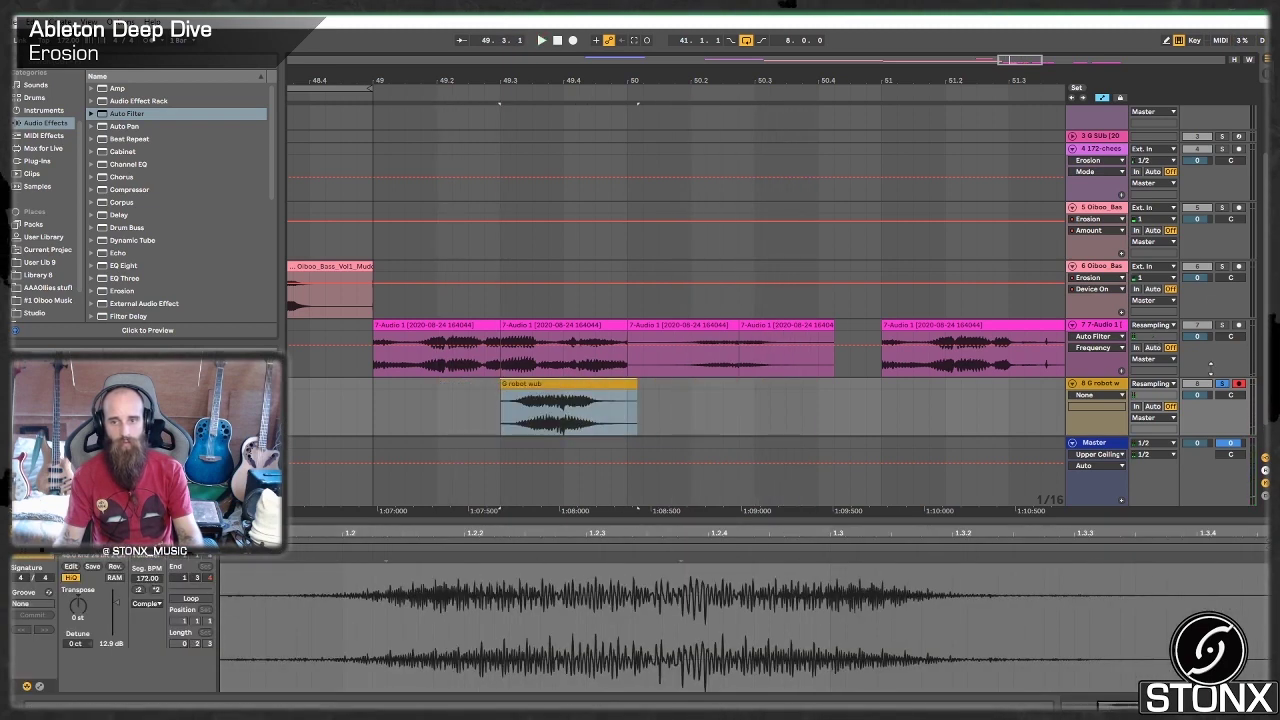
- Unsolo the G robot wub track and switch off the Auto Filter on track 7
{"action": "left_click", "coordinate": [1222, 384]}
{"action": "left_click", "coordinate": [1197, 307]}
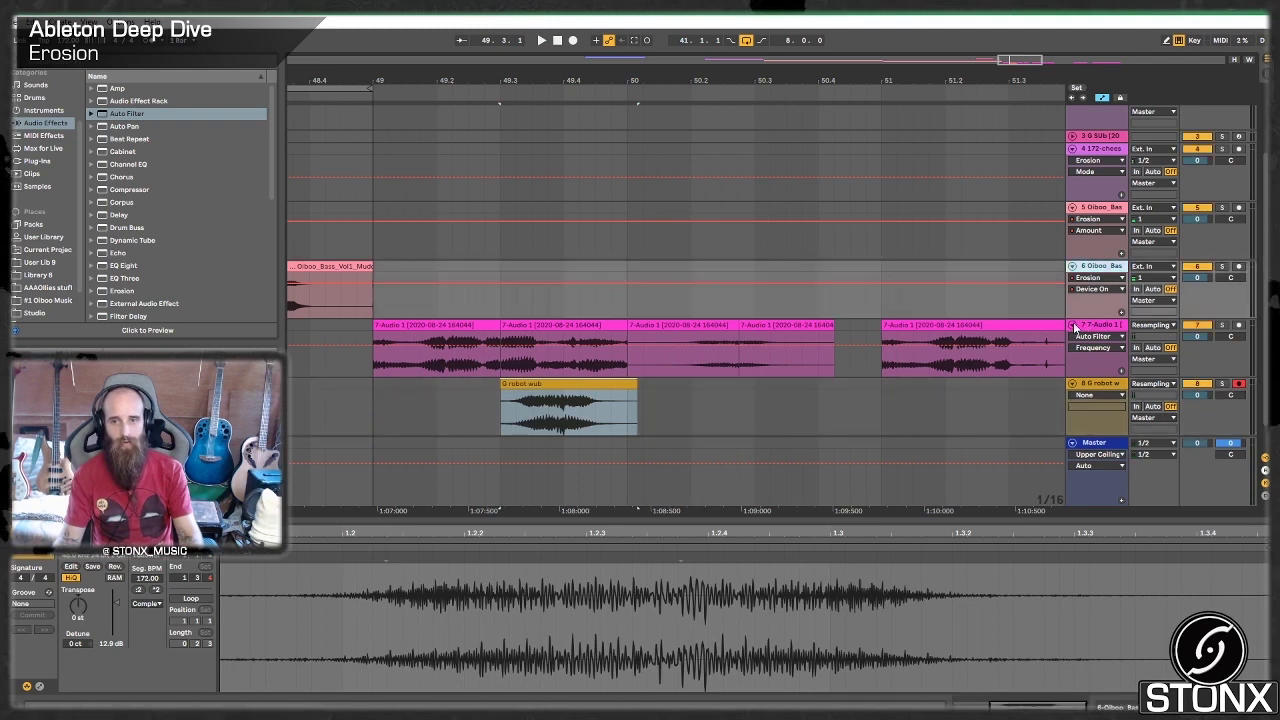
{"action": "left_click", "coordinate": [1075, 328]}
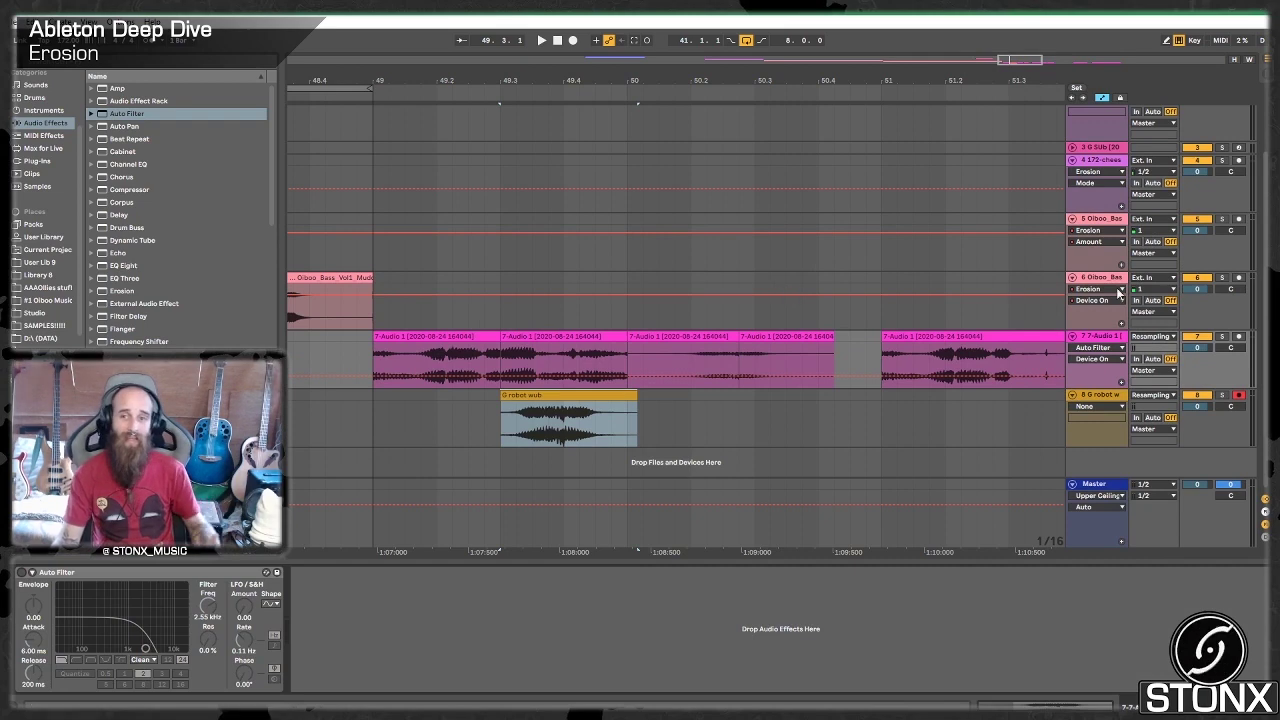
- Show the whole arrangement and review the device chains on the sub and bass tracks
{"action": "double_click", "coordinate": [864, 58]}
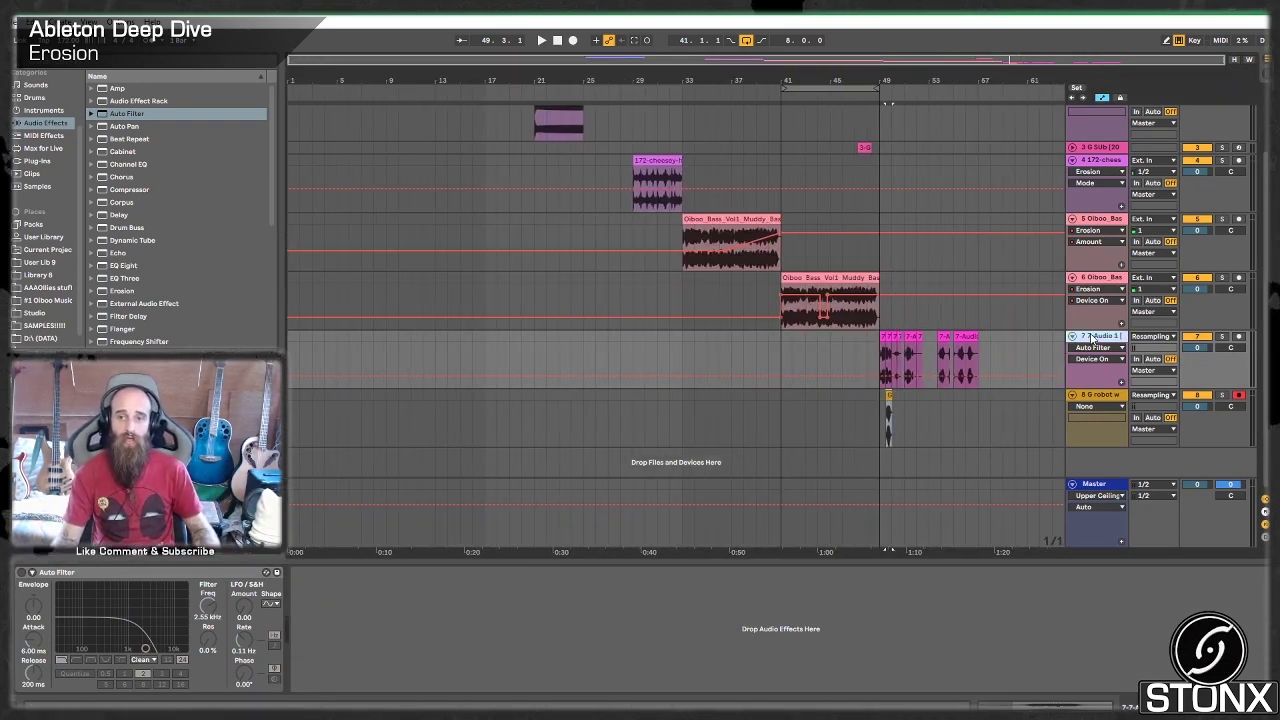
{"action": "left_click", "coordinate": [1095, 278]}
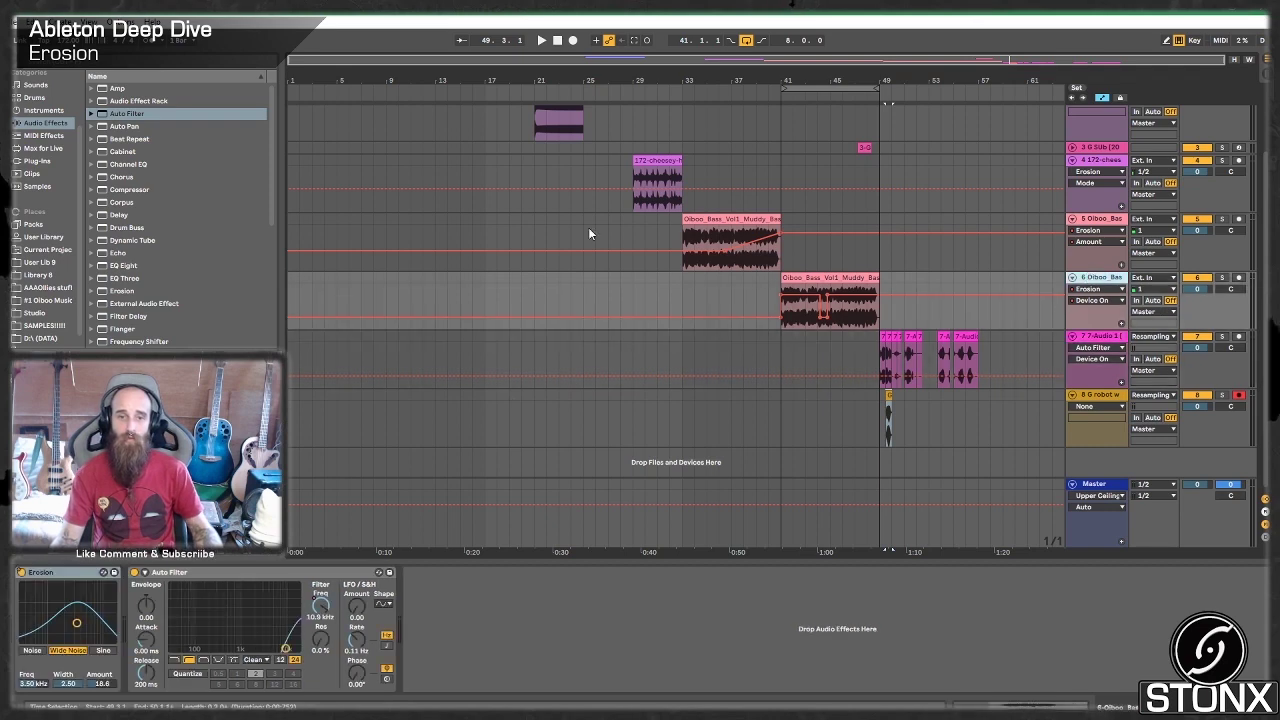
{"action": "scroll", "coordinate": [589, 234], "scroll_direction": "up", "scroll_amount": 2}
{"action": "left_click", "coordinate": [544, 167]}
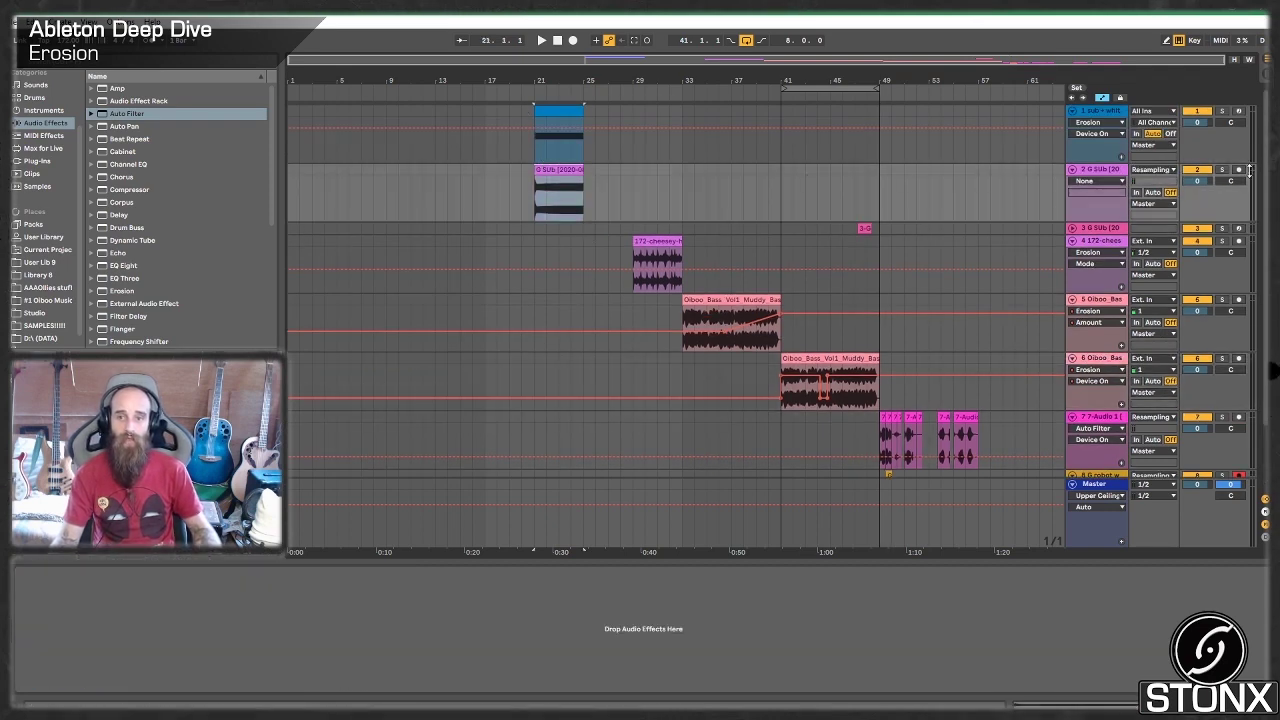
{"action": "left_click", "coordinate": [562, 110]}
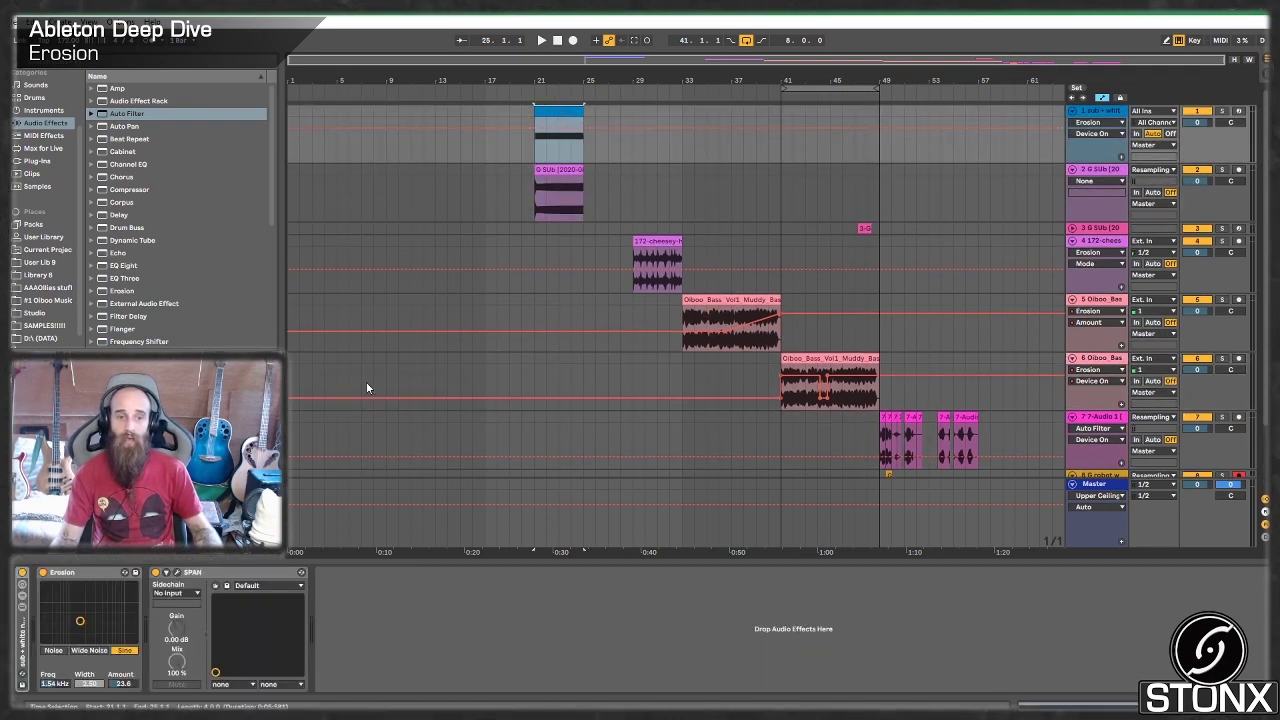
{"action": "left_click", "coordinate": [729, 299]}
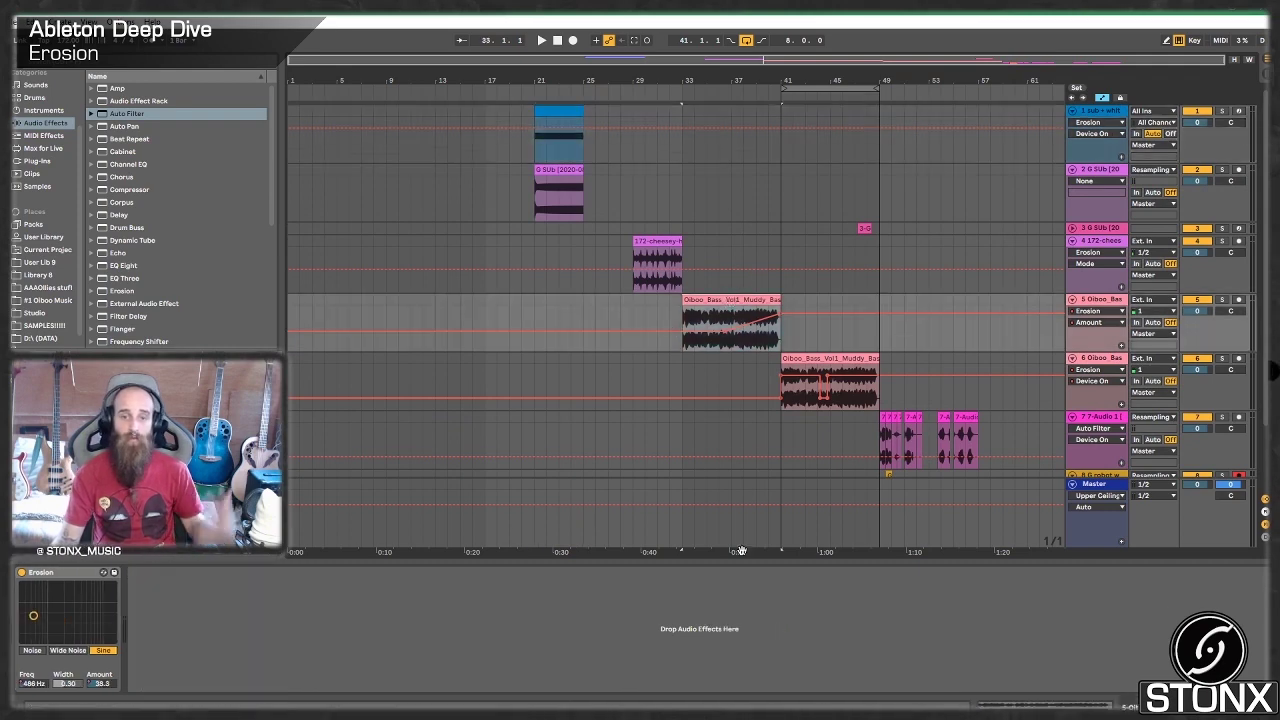